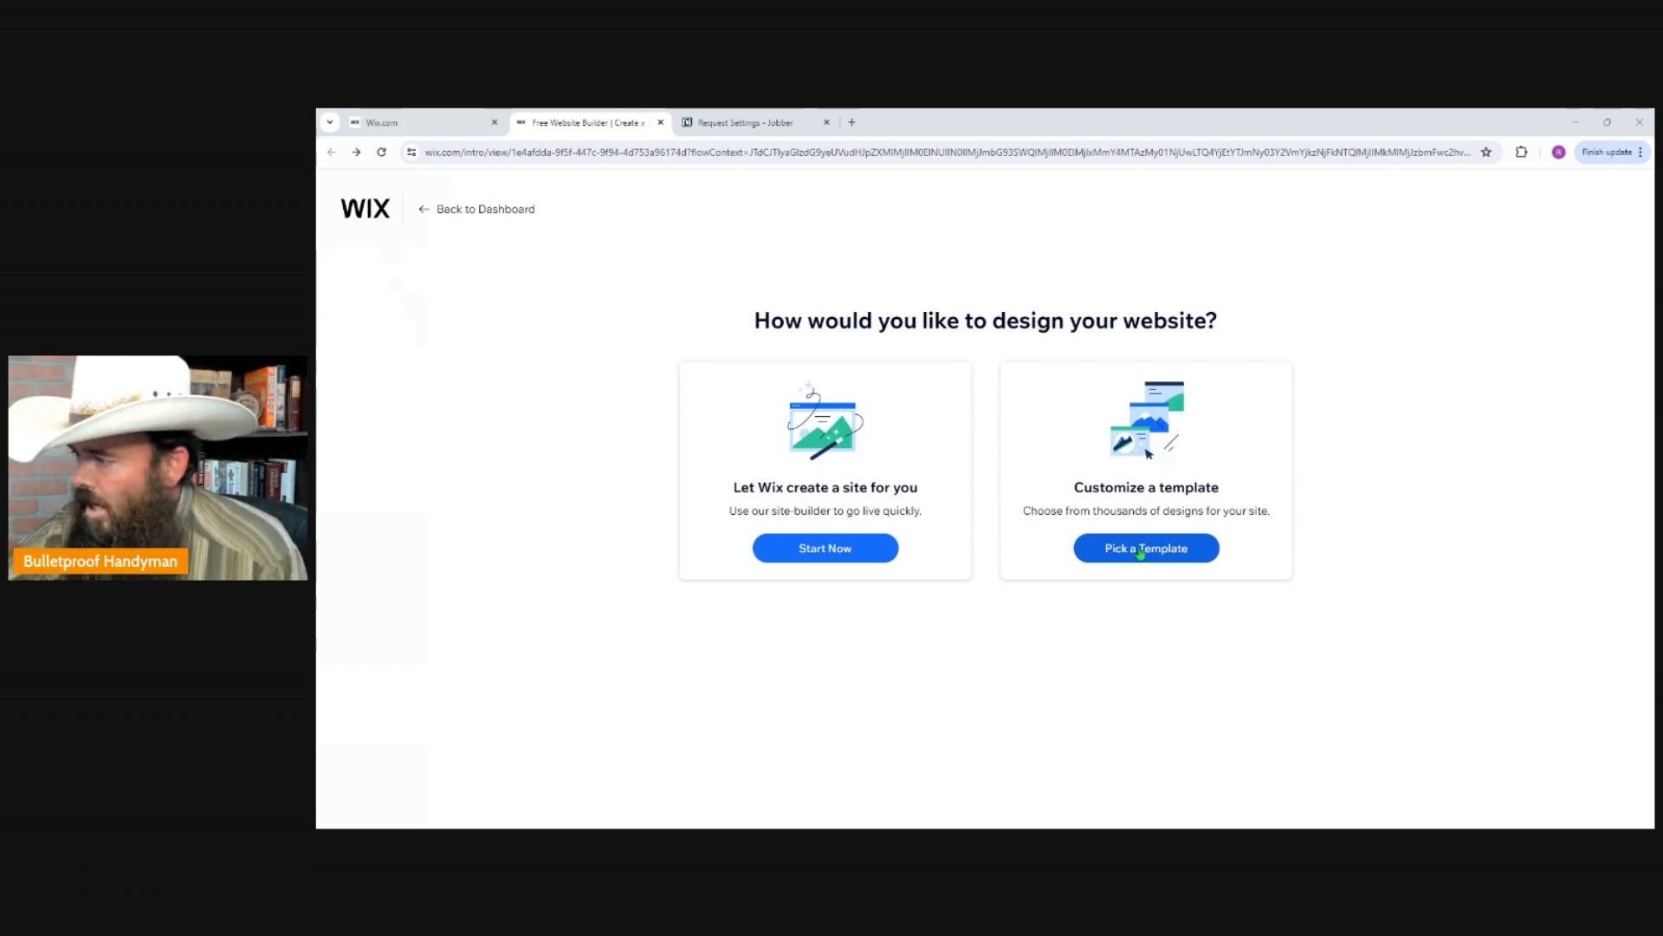
Create a new site from the Construction Company template among the Handyman results and dismiss the AI site-content offer.
left_click(1144, 549)
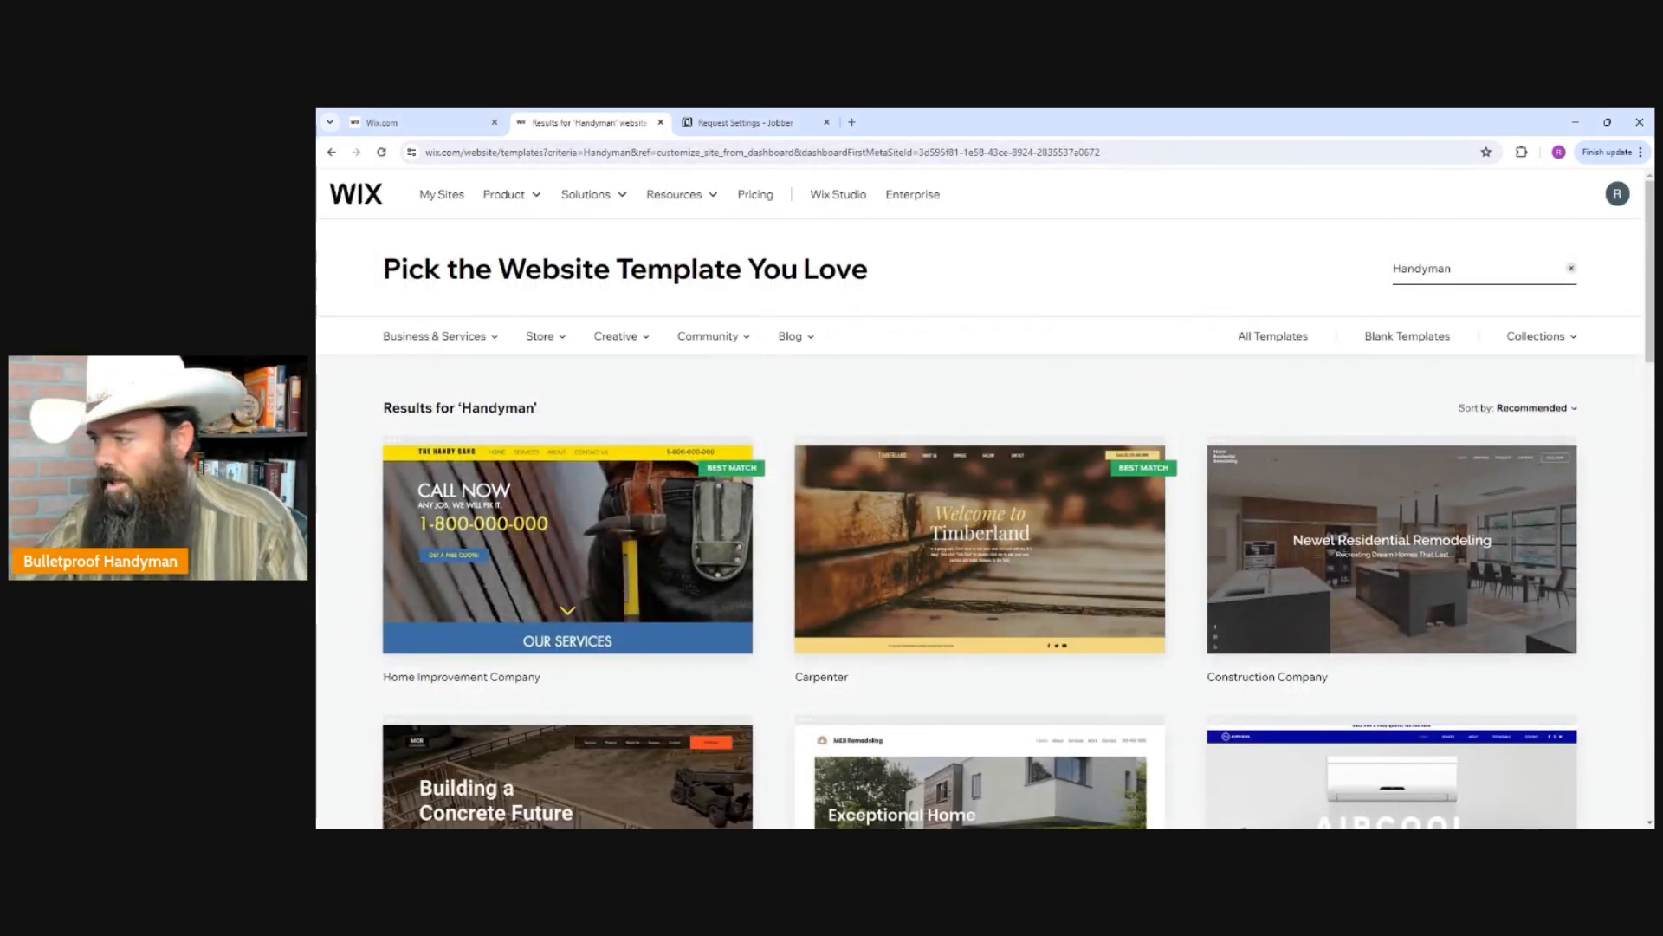
scroll(1323, 490, "down", 1)
mouse_move(1324, 490)
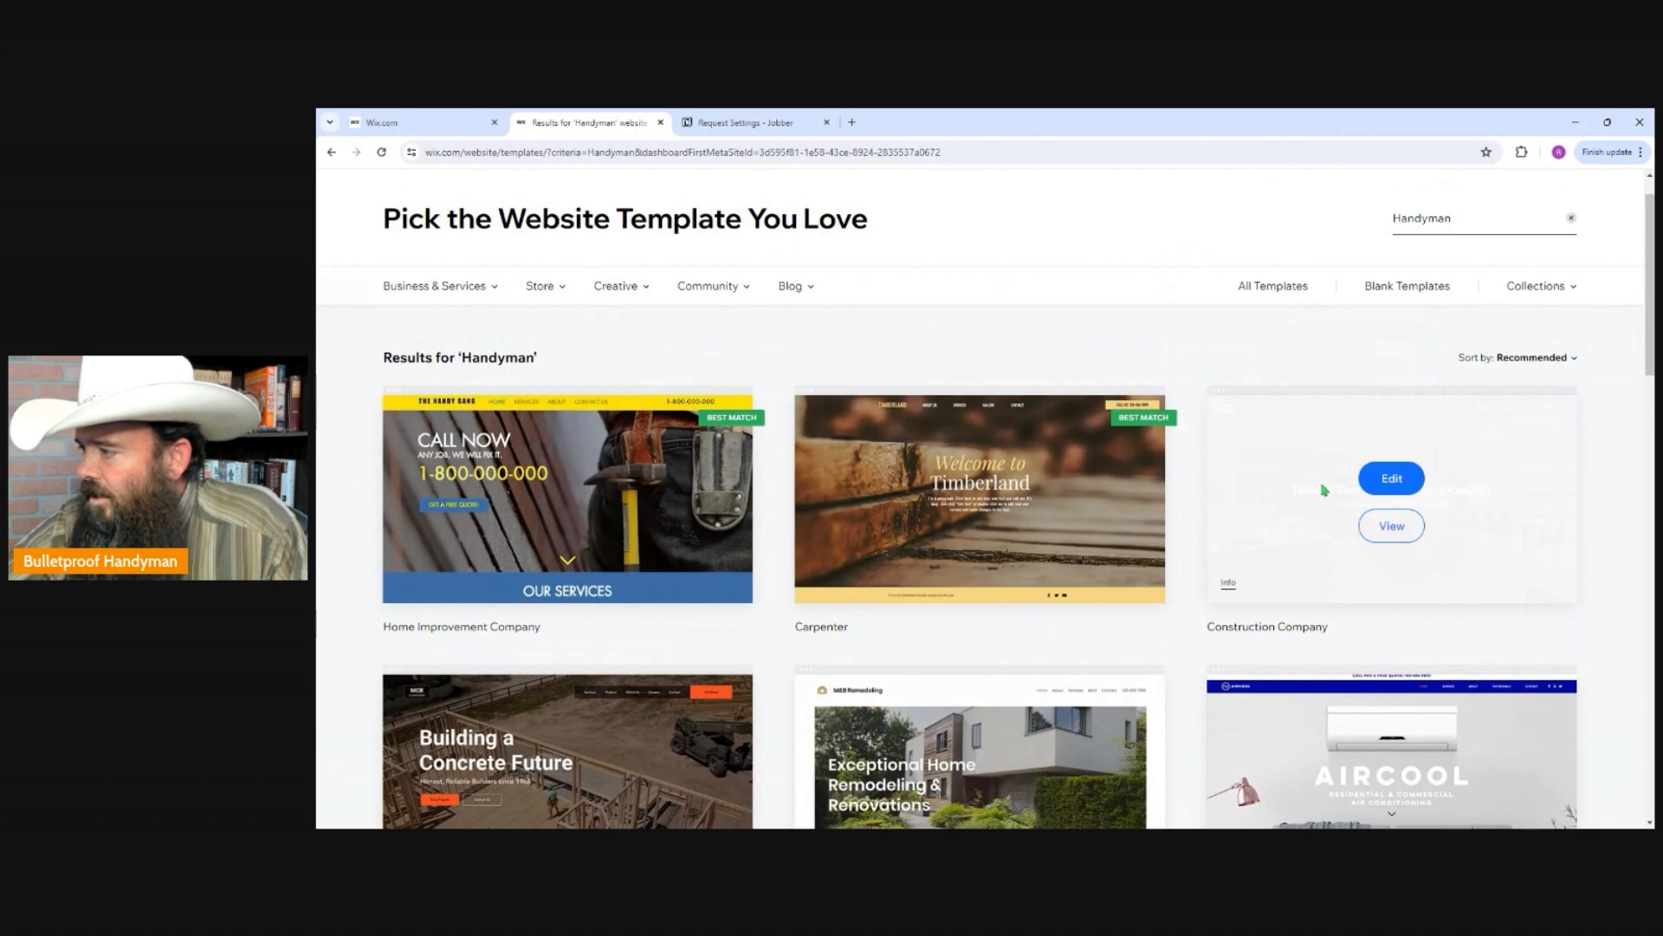
left_click(1392, 480)
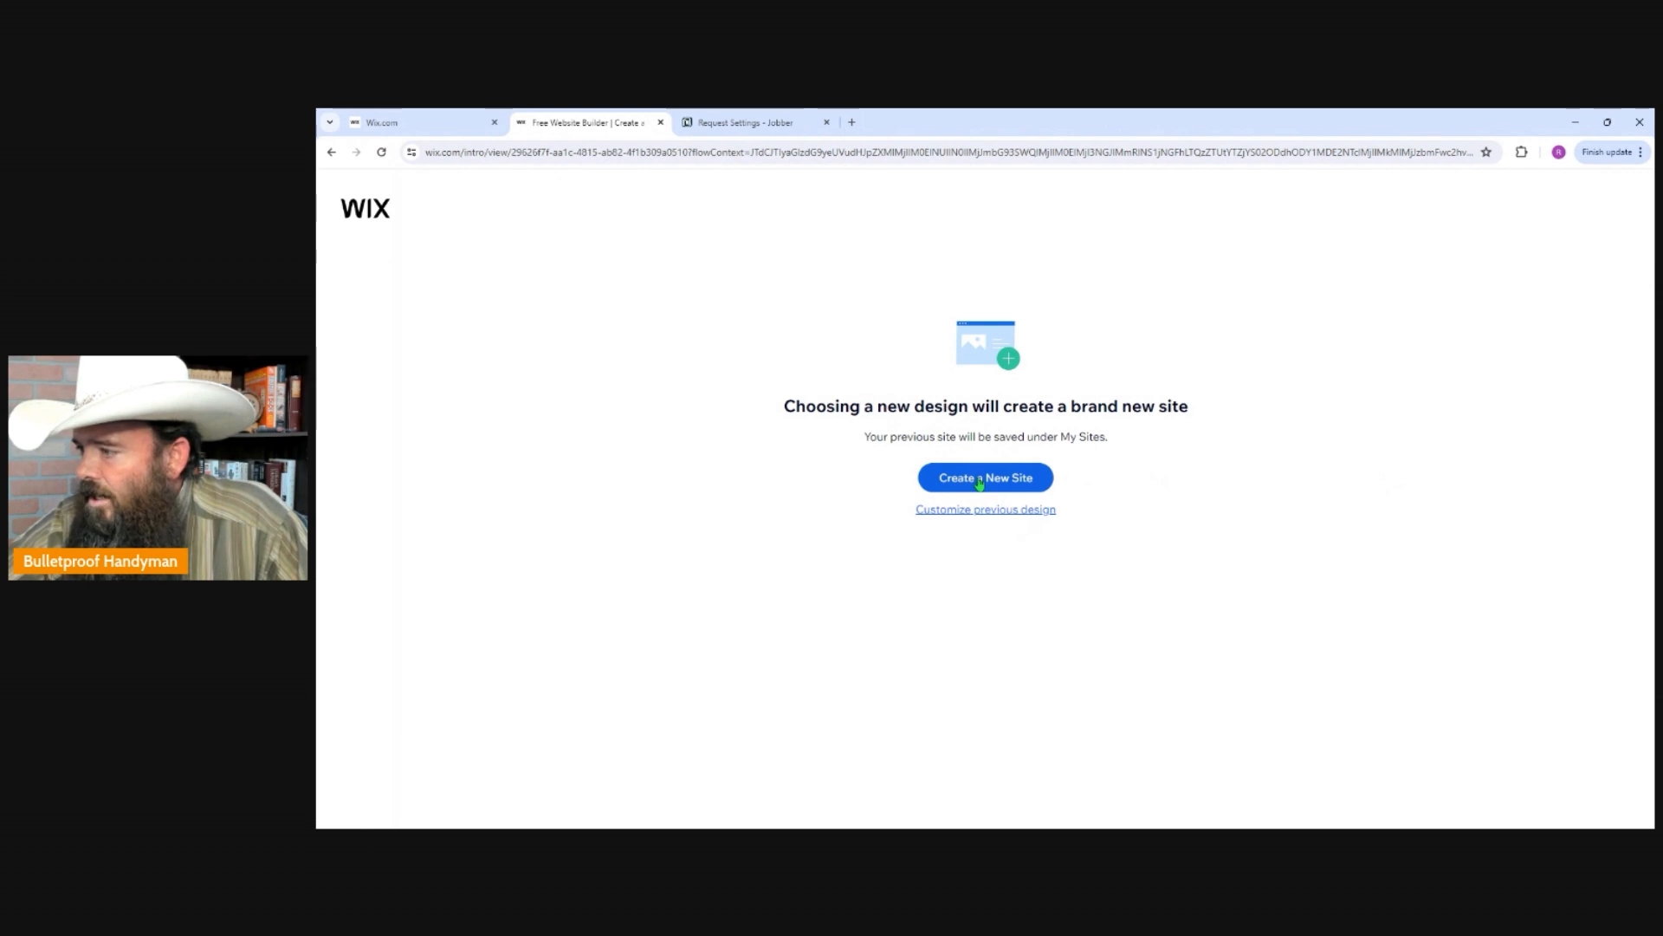
left_click(980, 482)
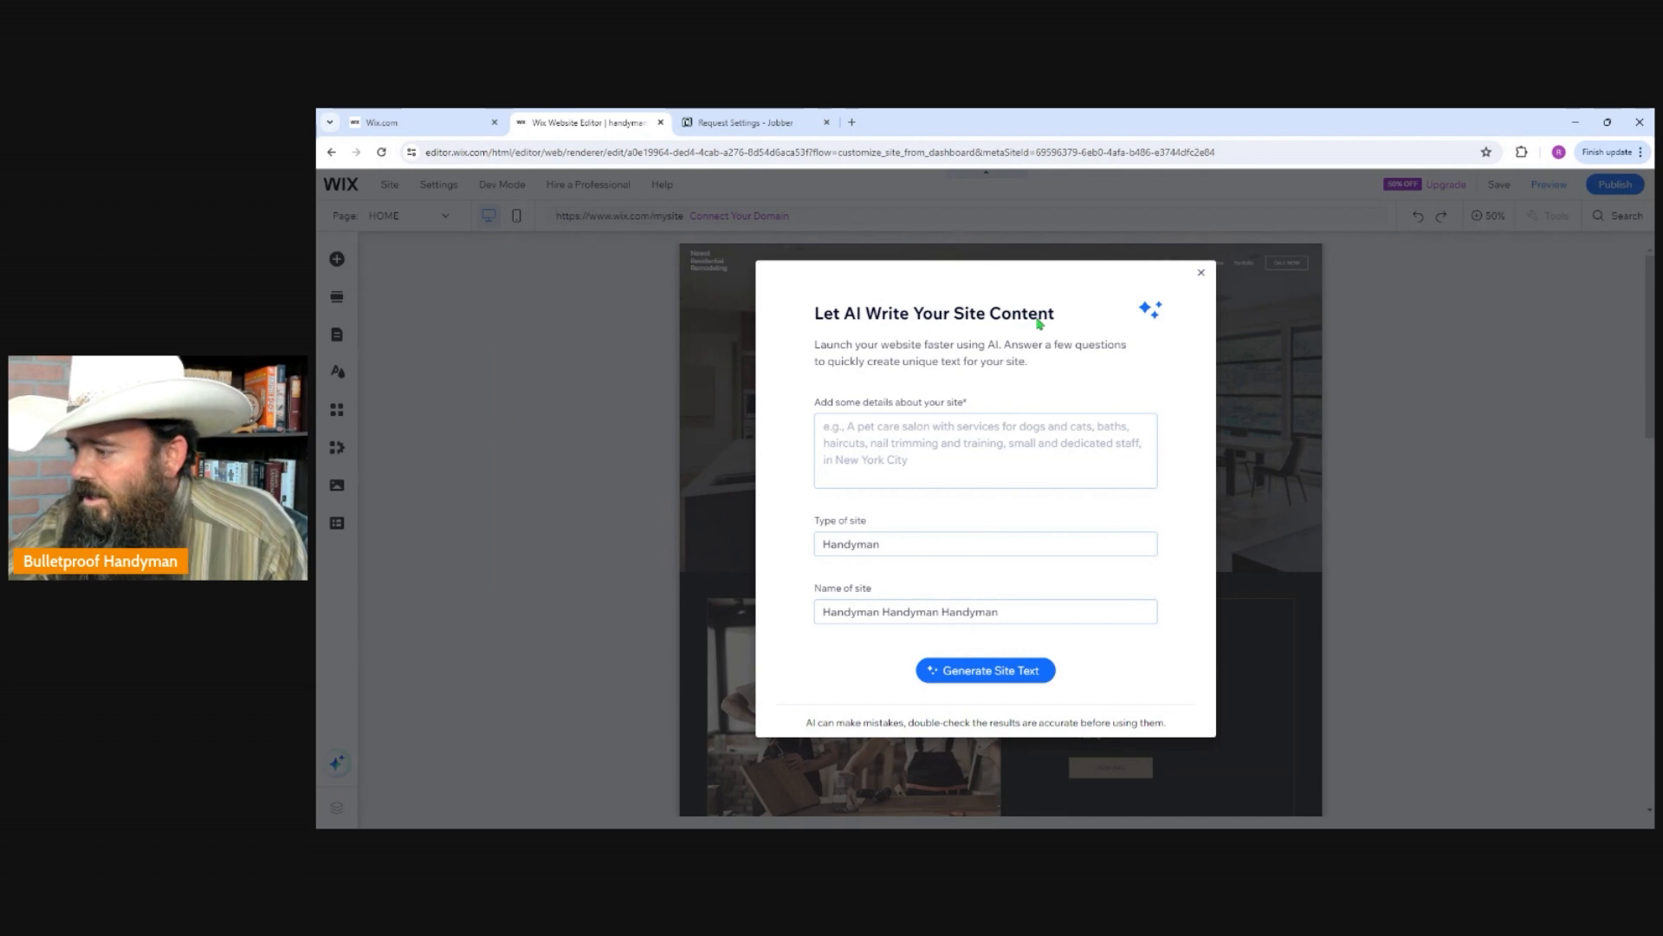
left_click(1201, 272)
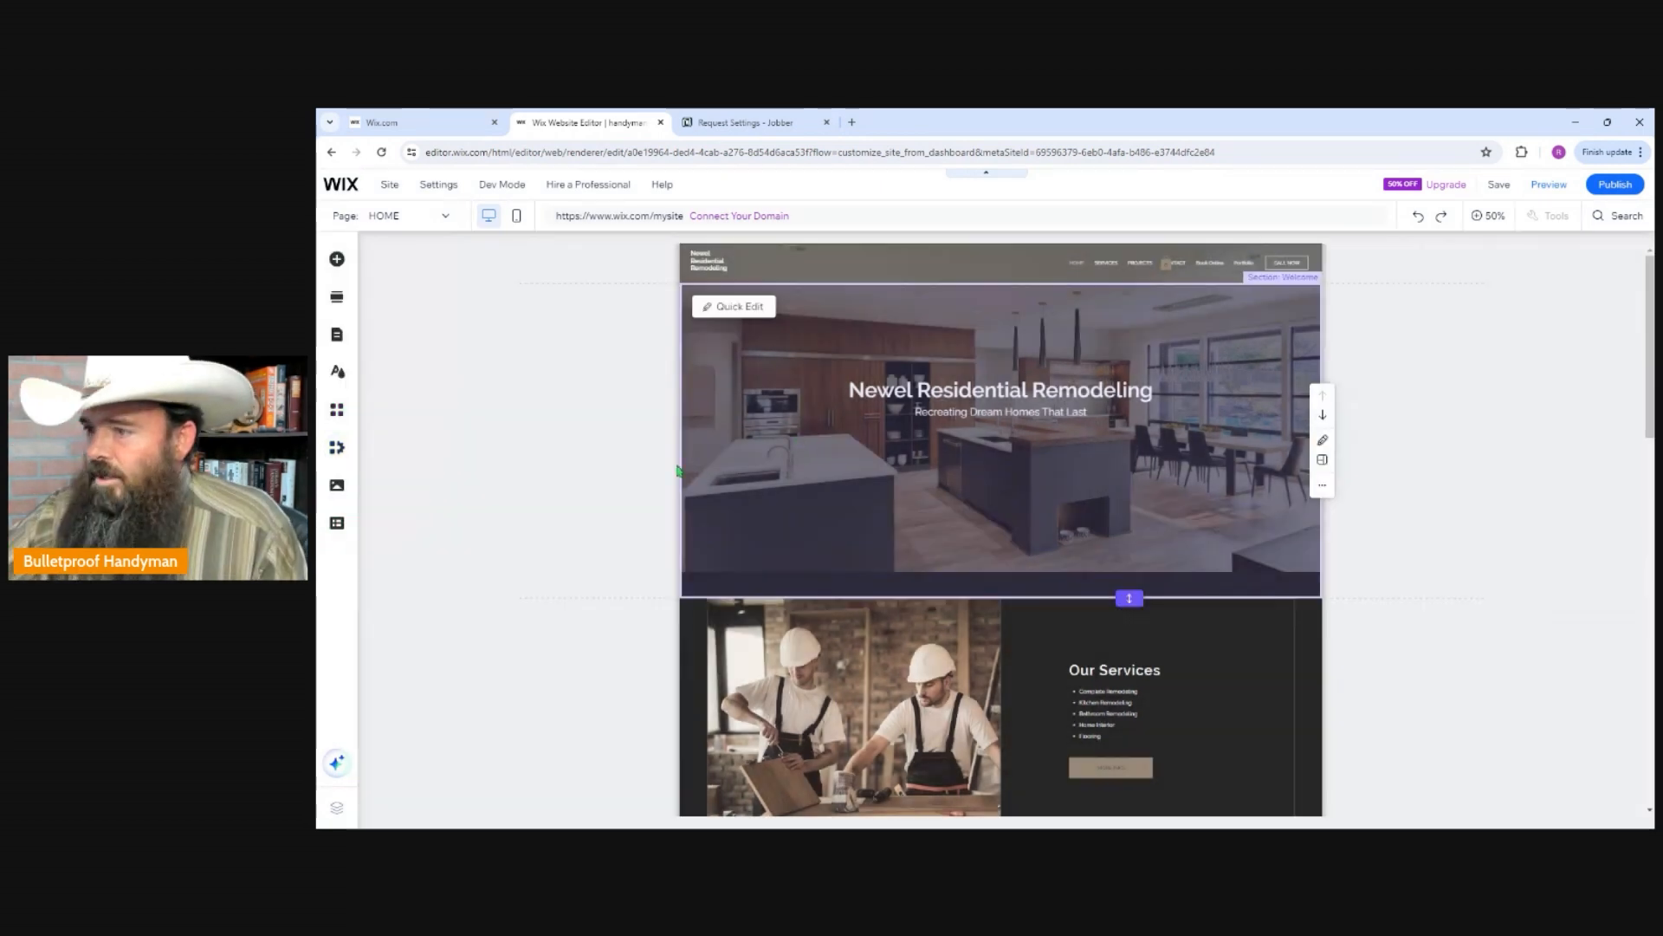
Try several background colors on the Welcome section, including blue and black, and settle on the light grey #CCCCCC.
scroll(898, 461, "down", 7)
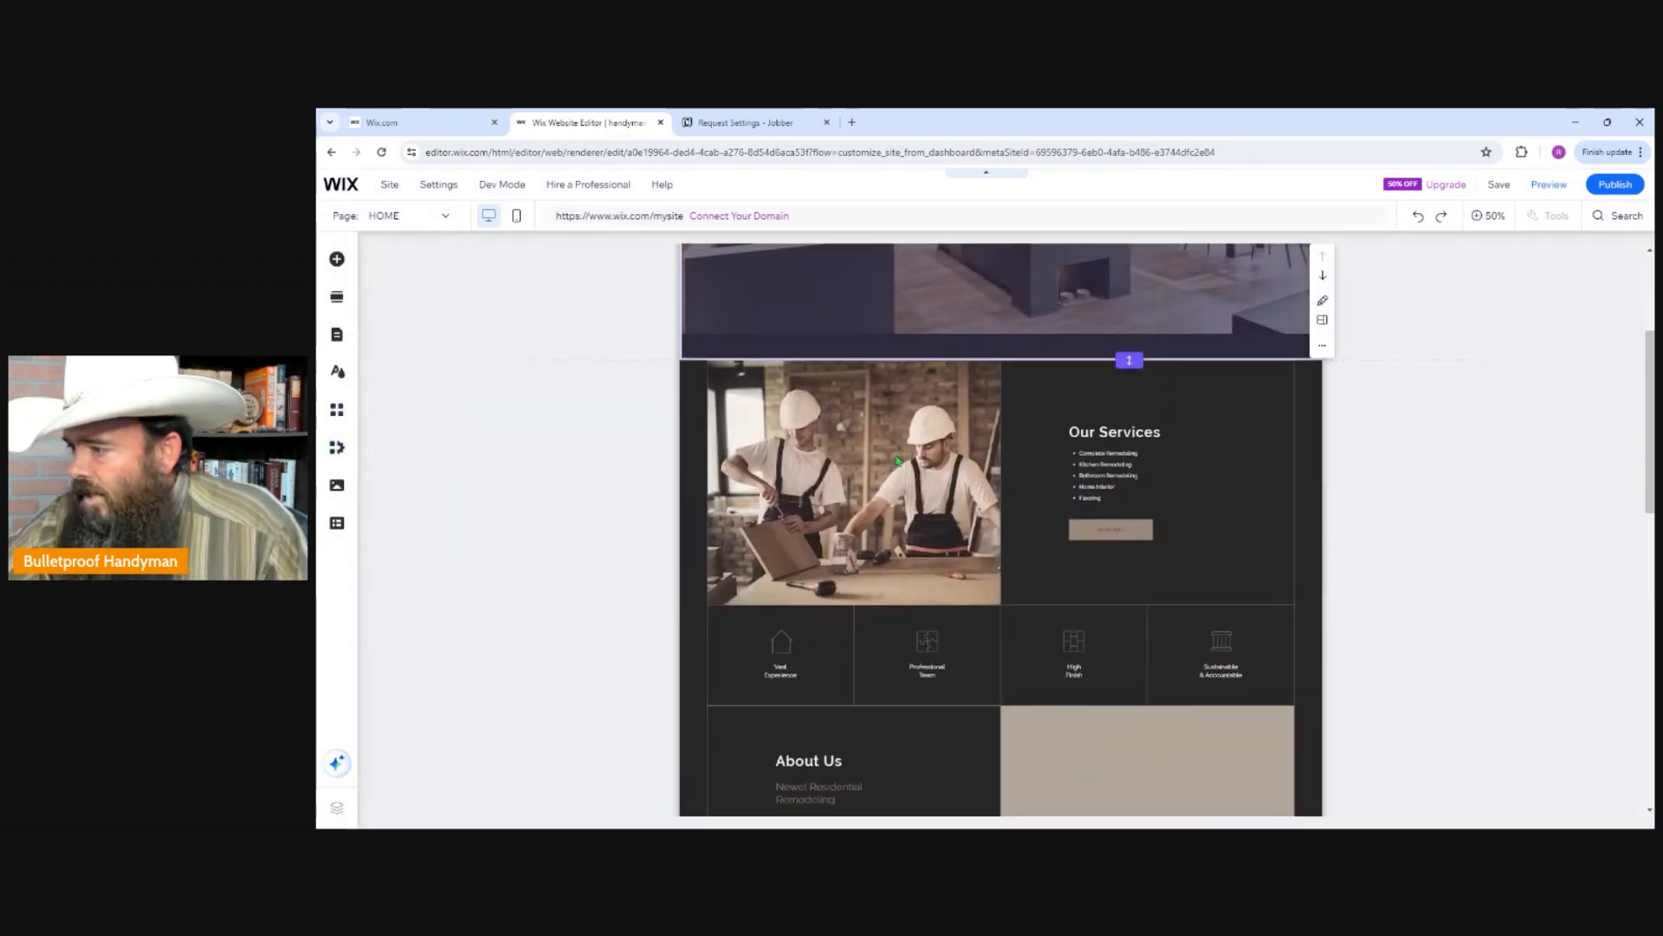
scroll(897, 461, "down", 4)
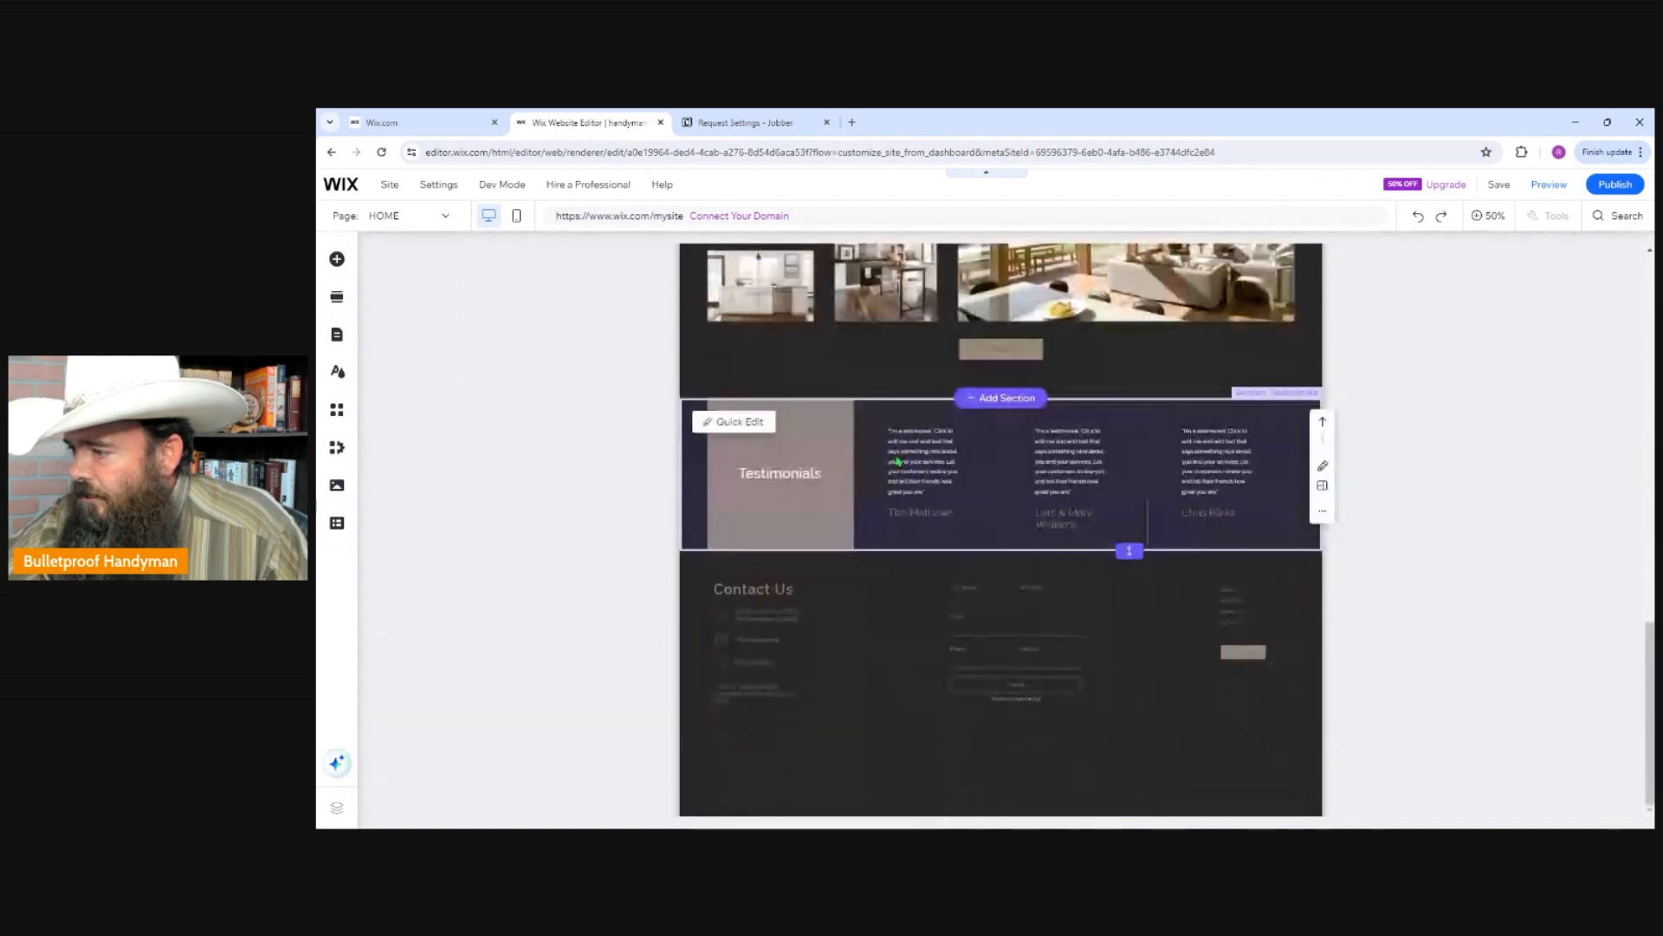
scroll(897, 461, "up", 12)
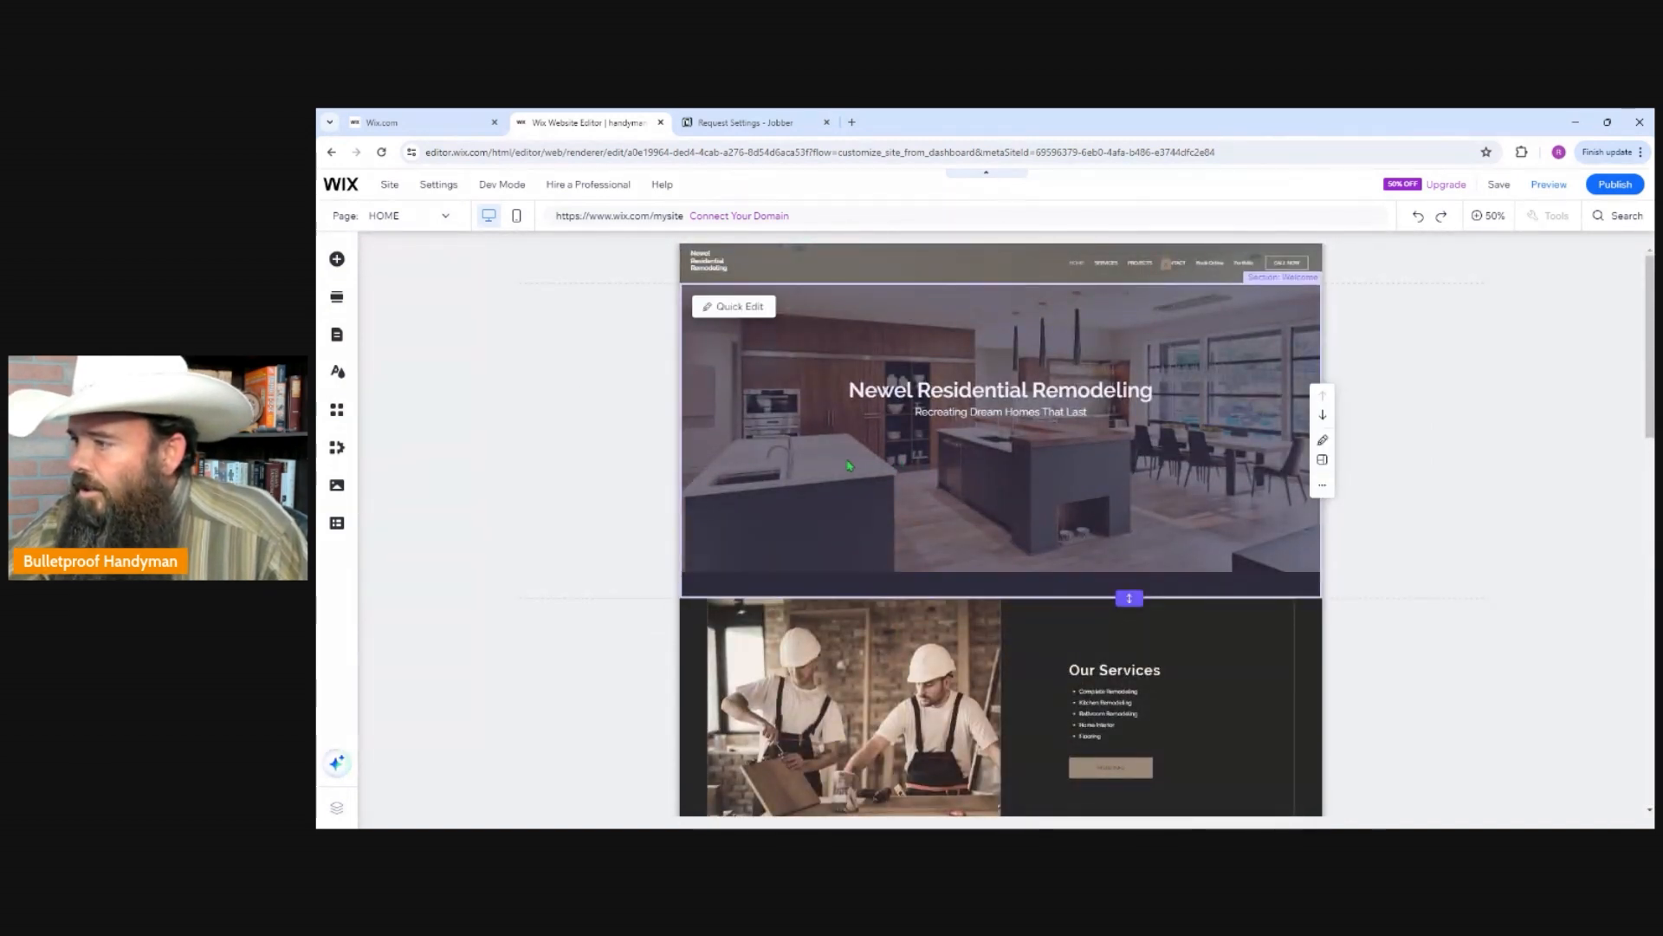
left_click(784, 440)
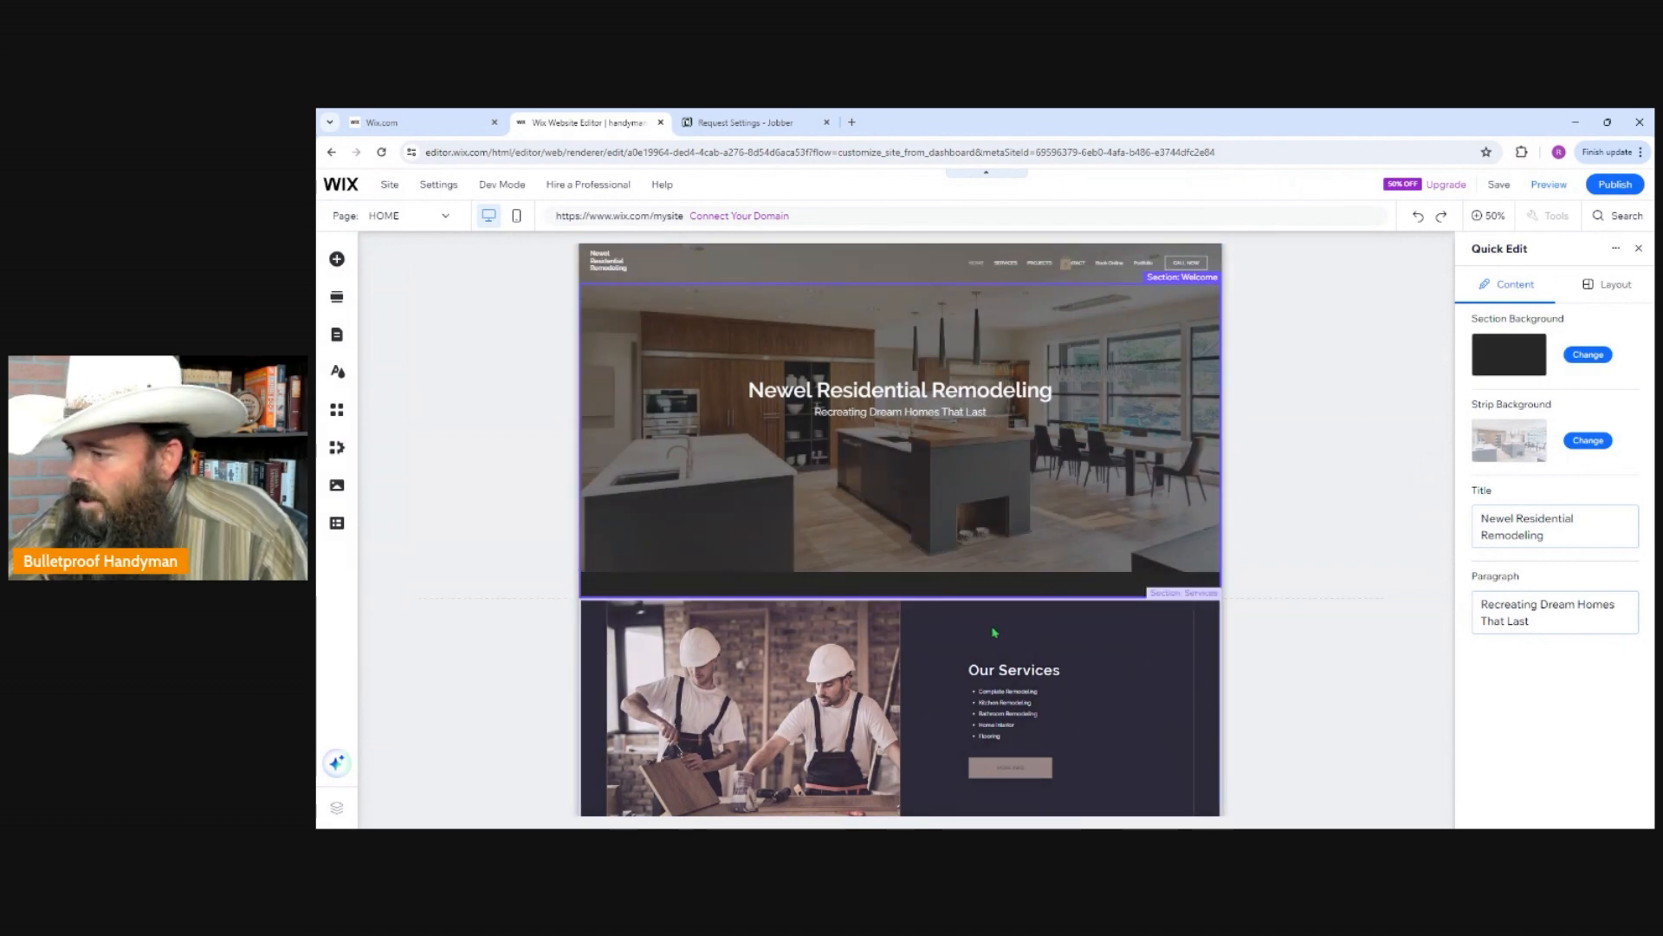
left_click(1590, 356)
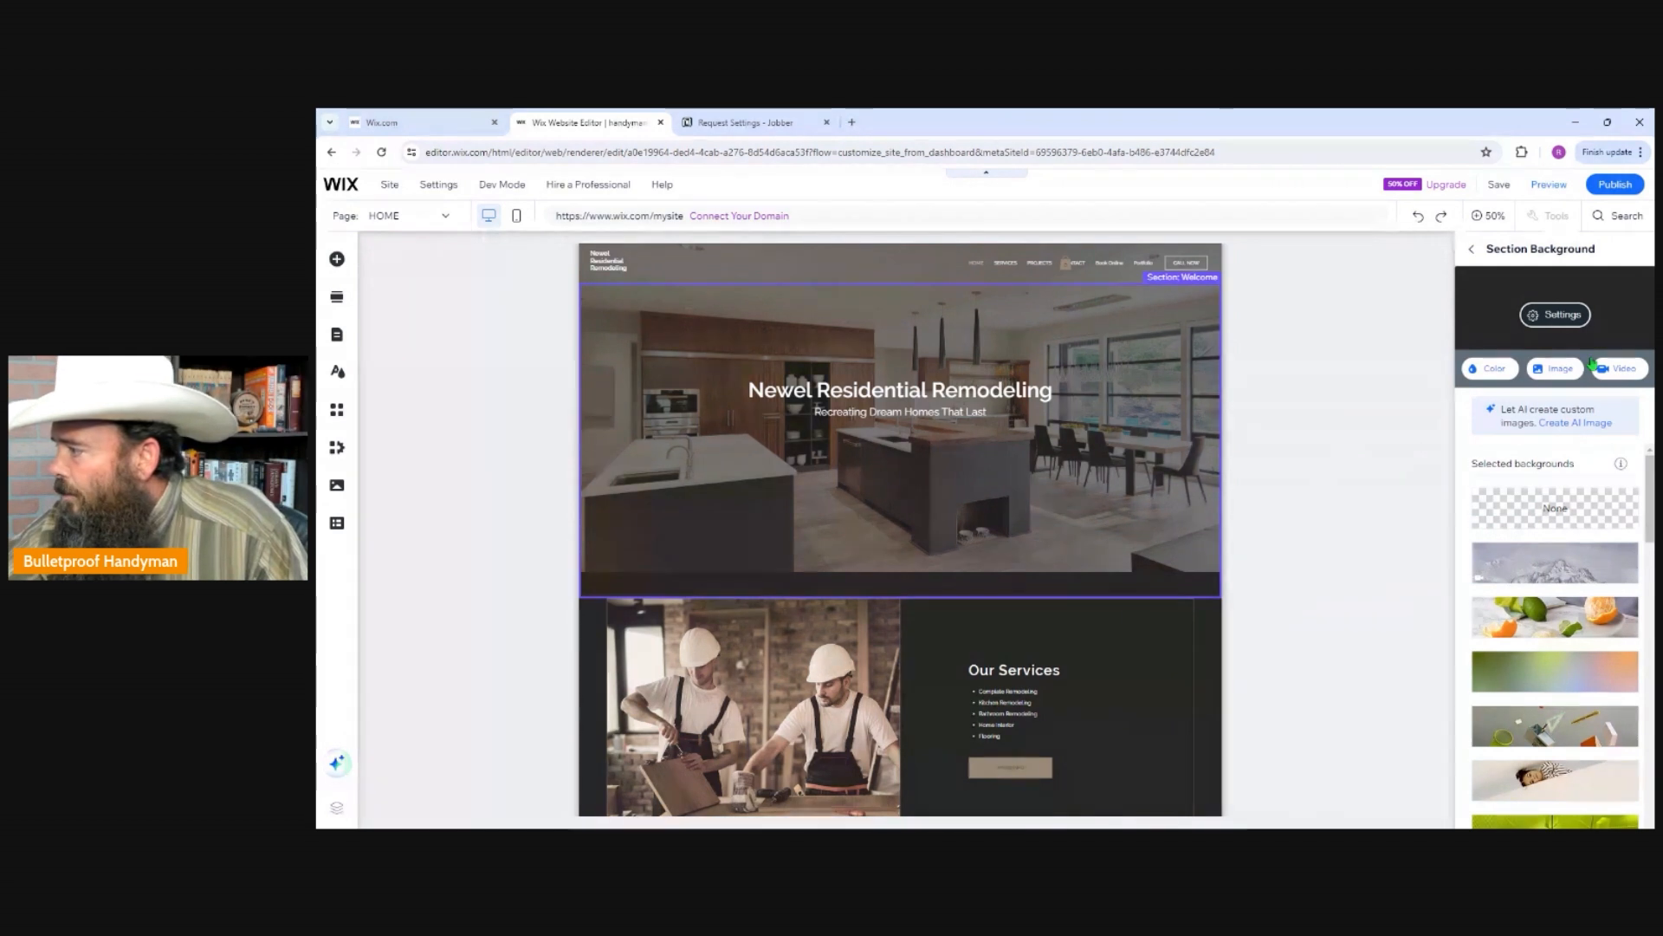
left_click(1489, 374)
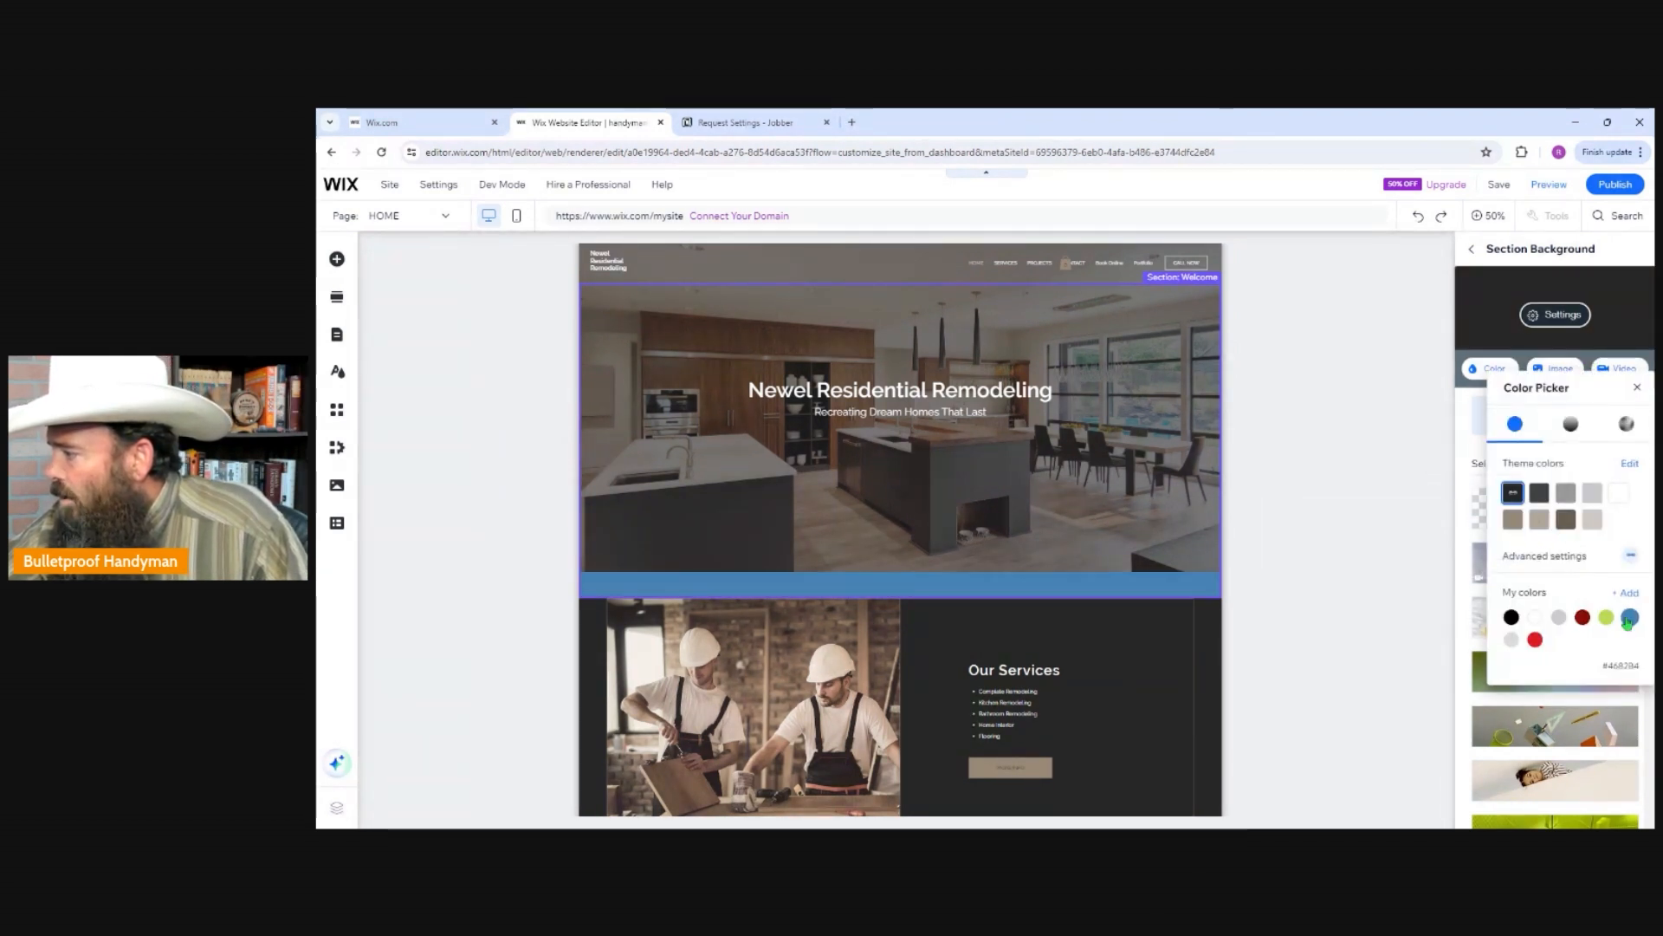
left_click(1629, 619)
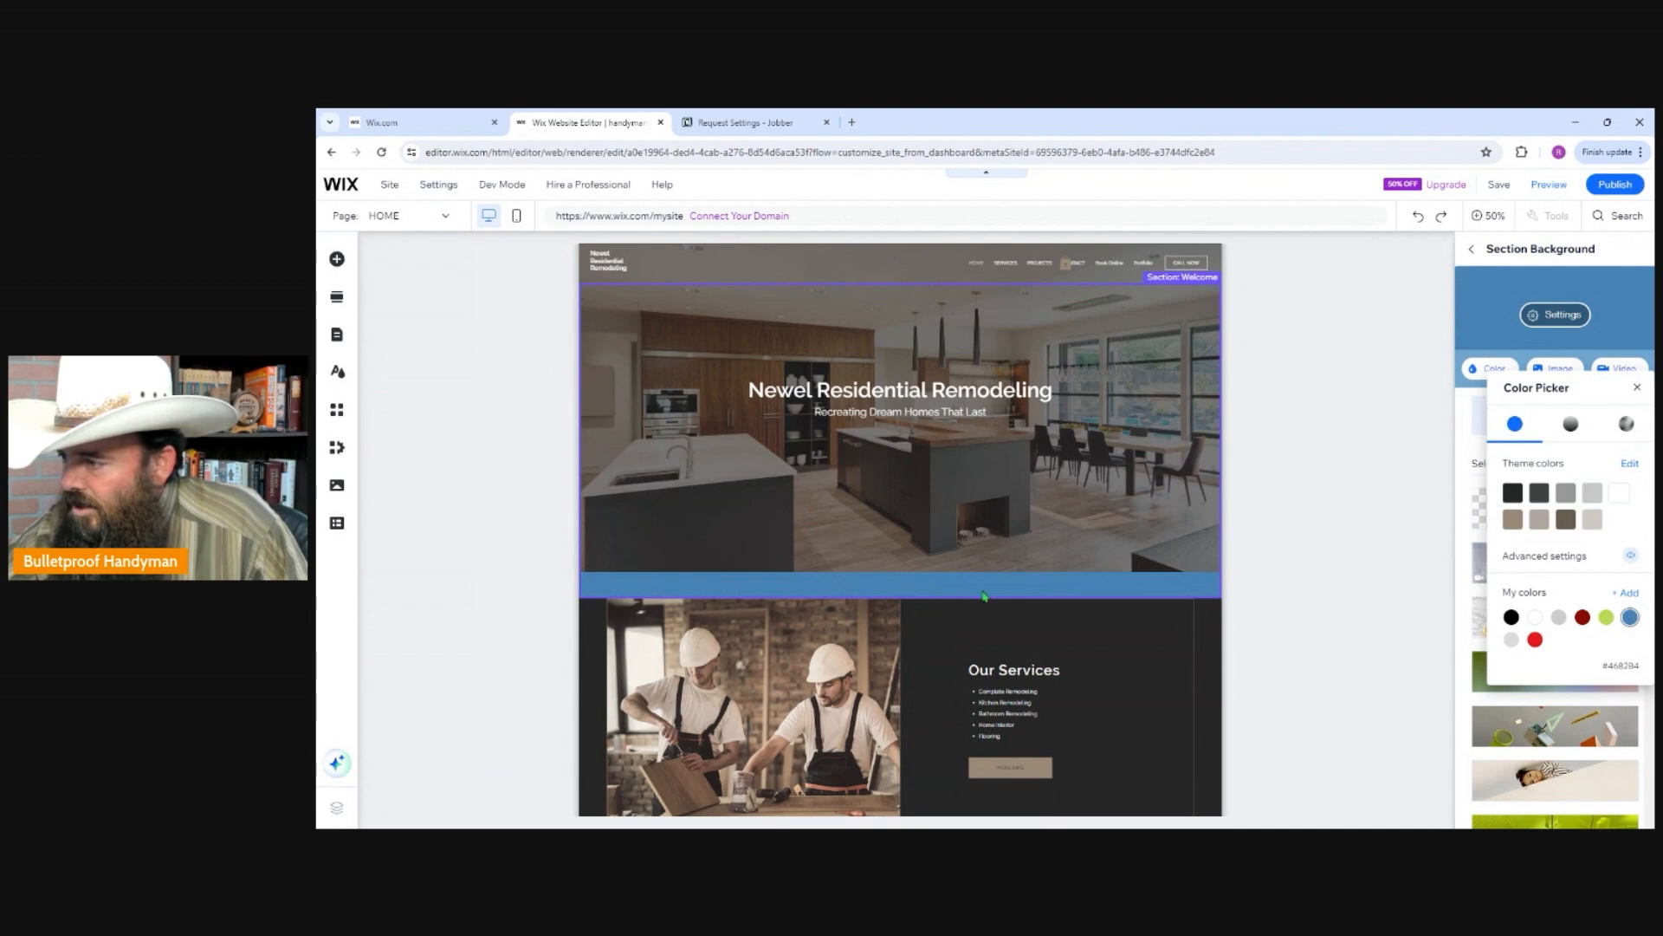
left_click(1592, 493)
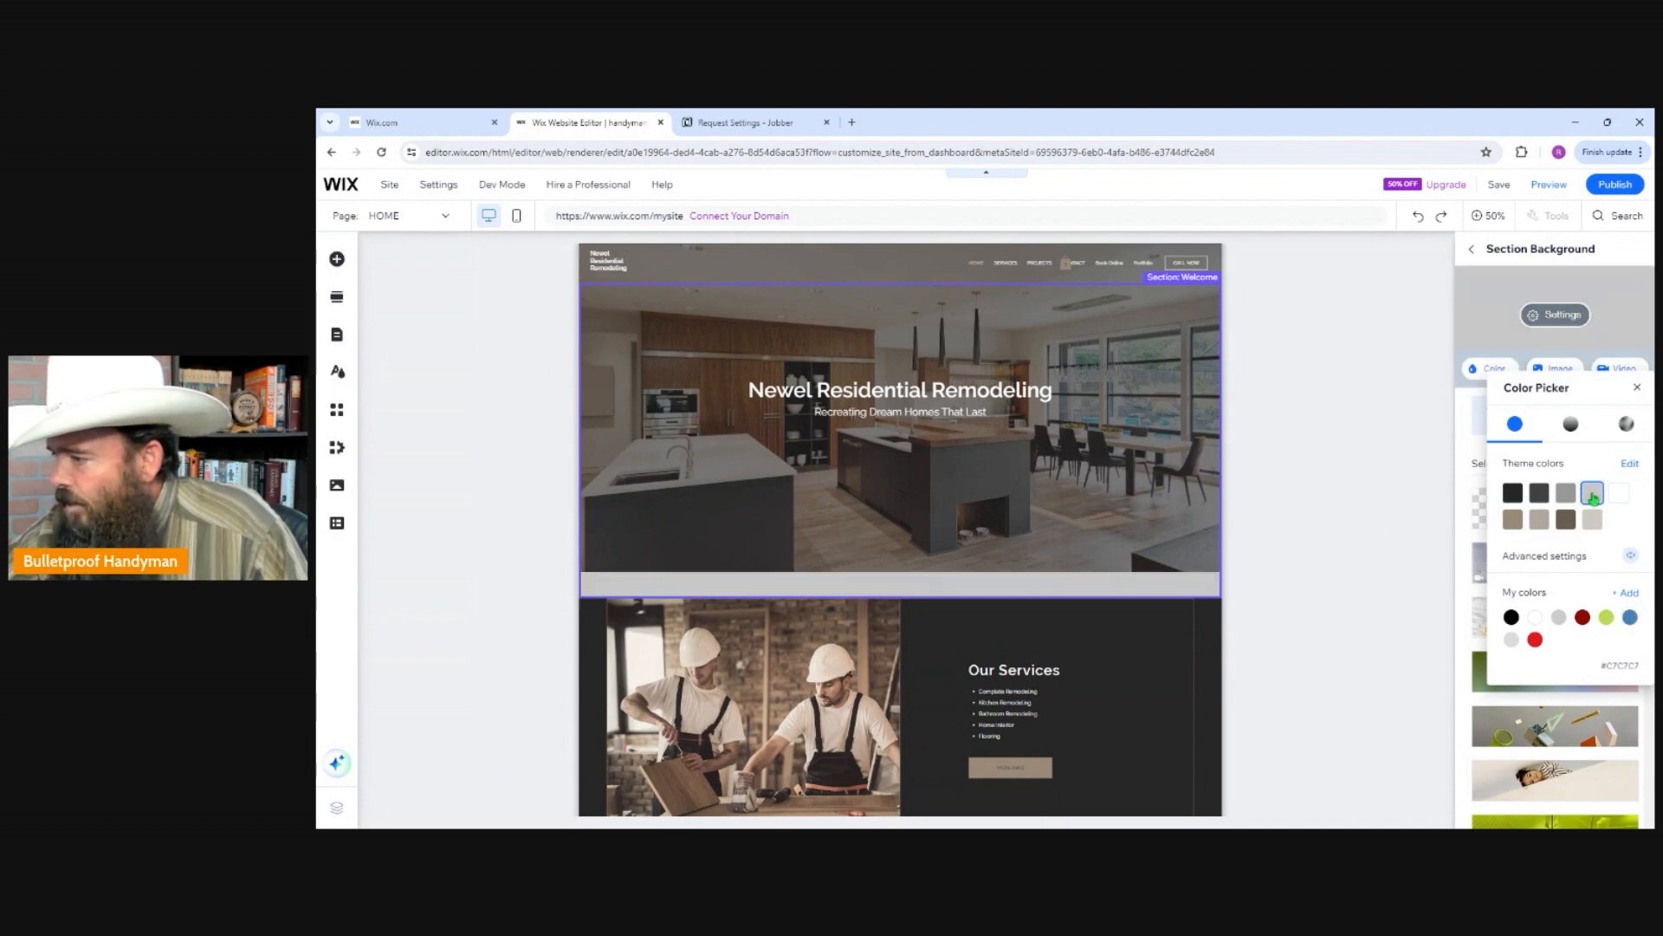
left_click(1567, 493)
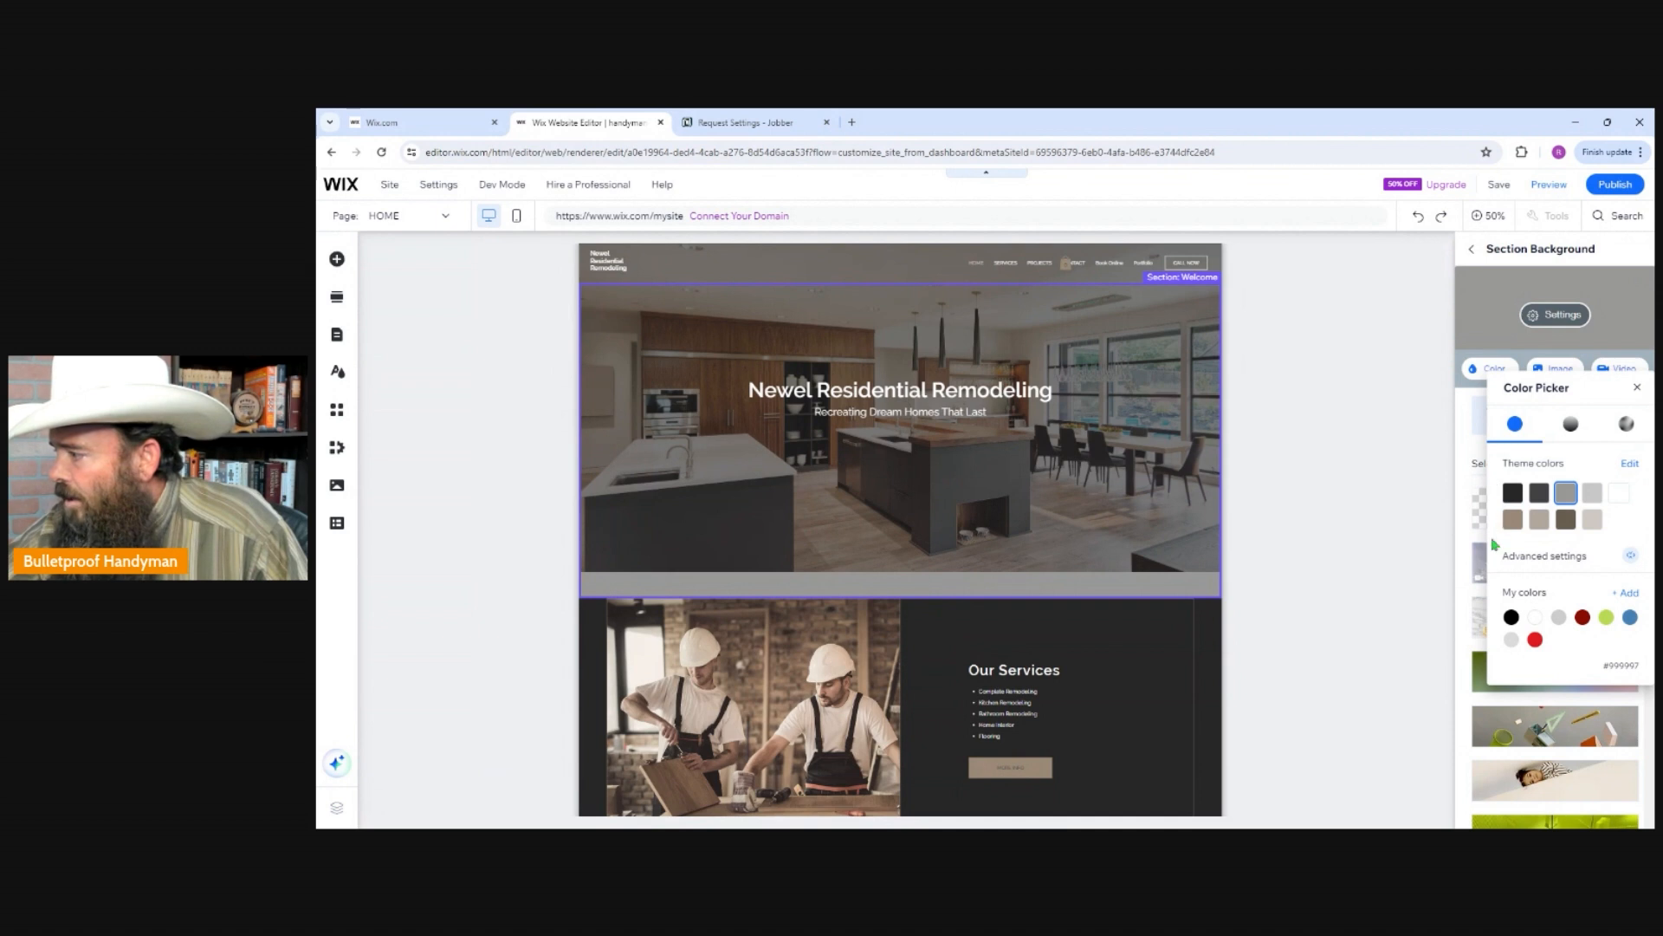
left_click(1512, 618)
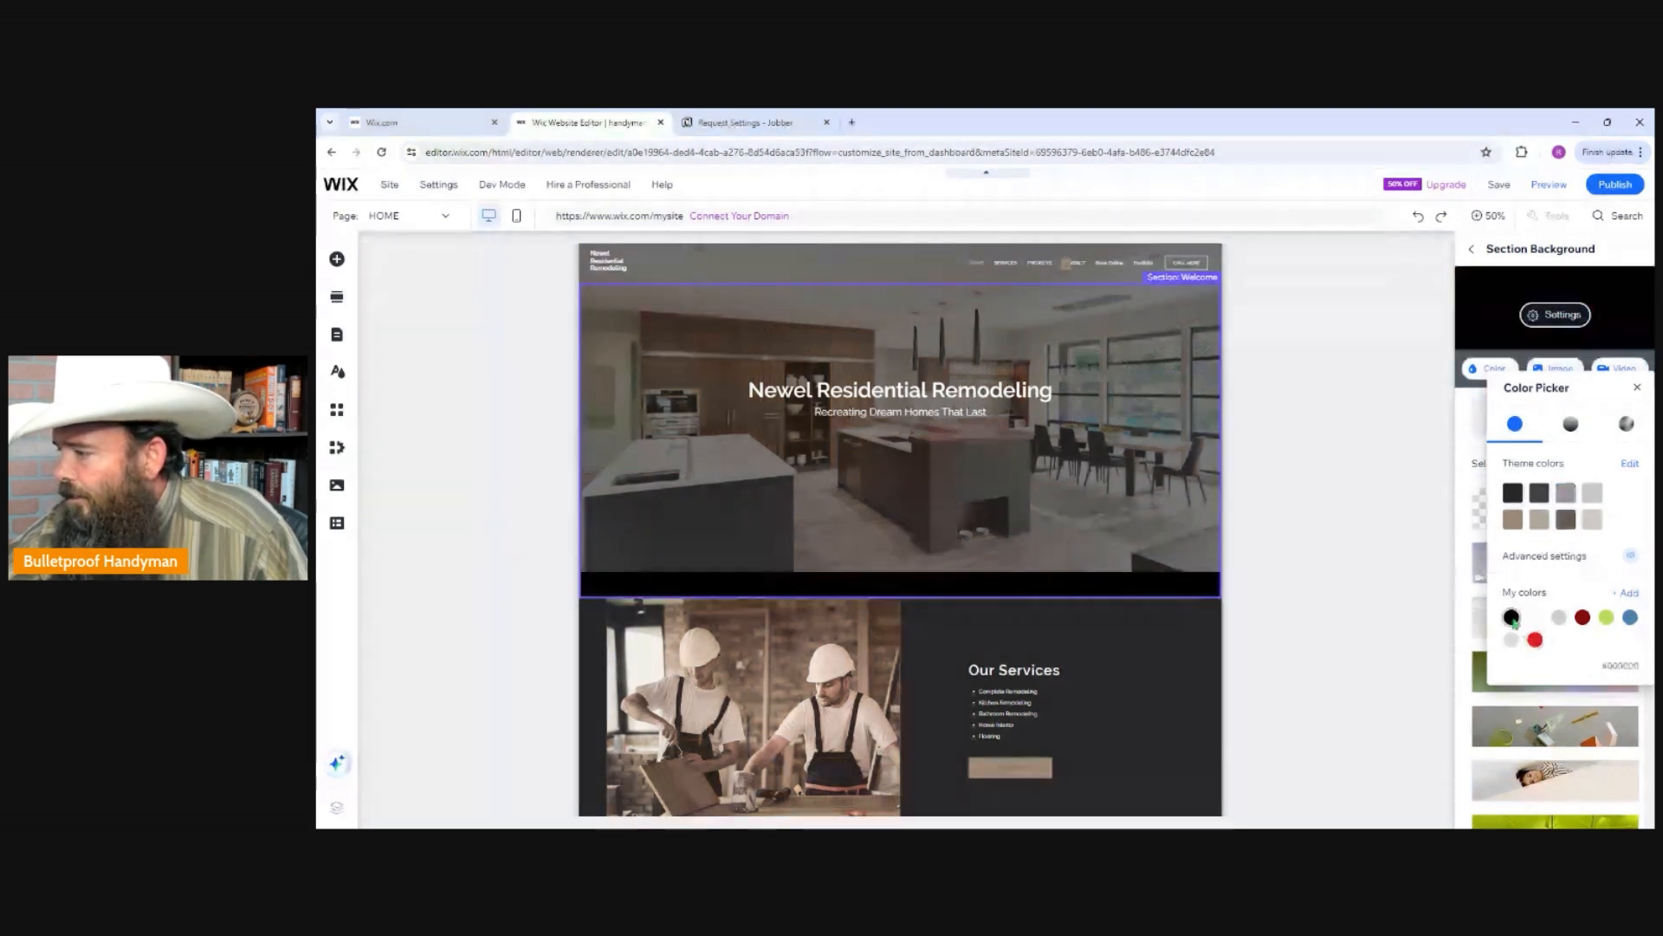
left_click(1558, 616)
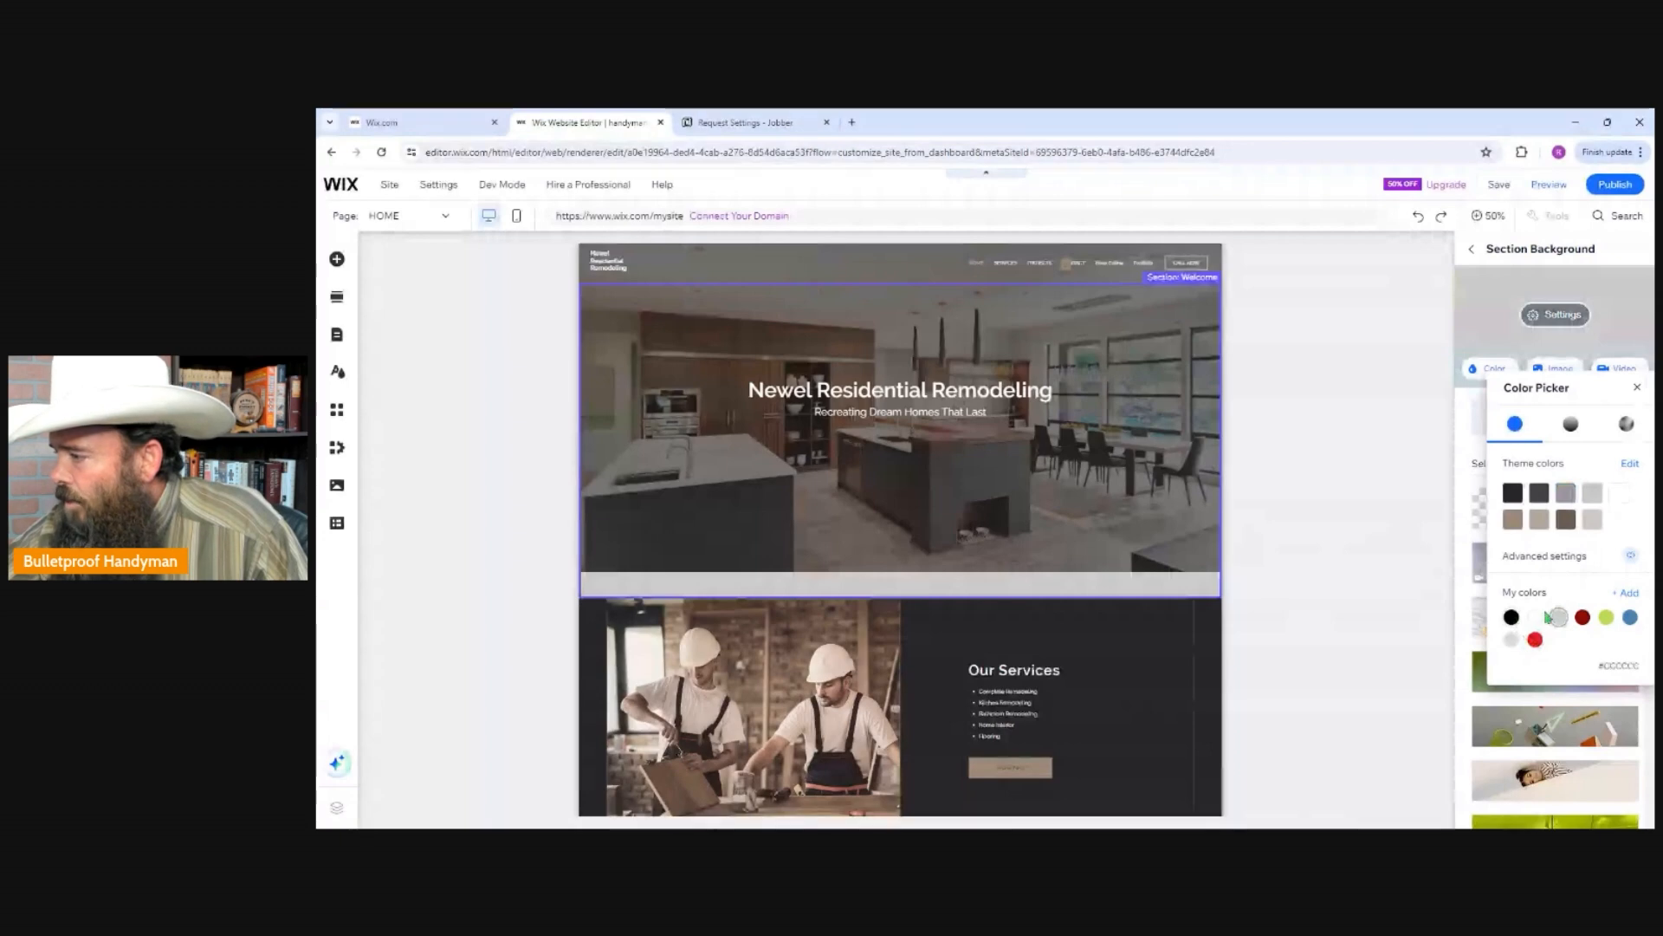
left_click(1241, 650)
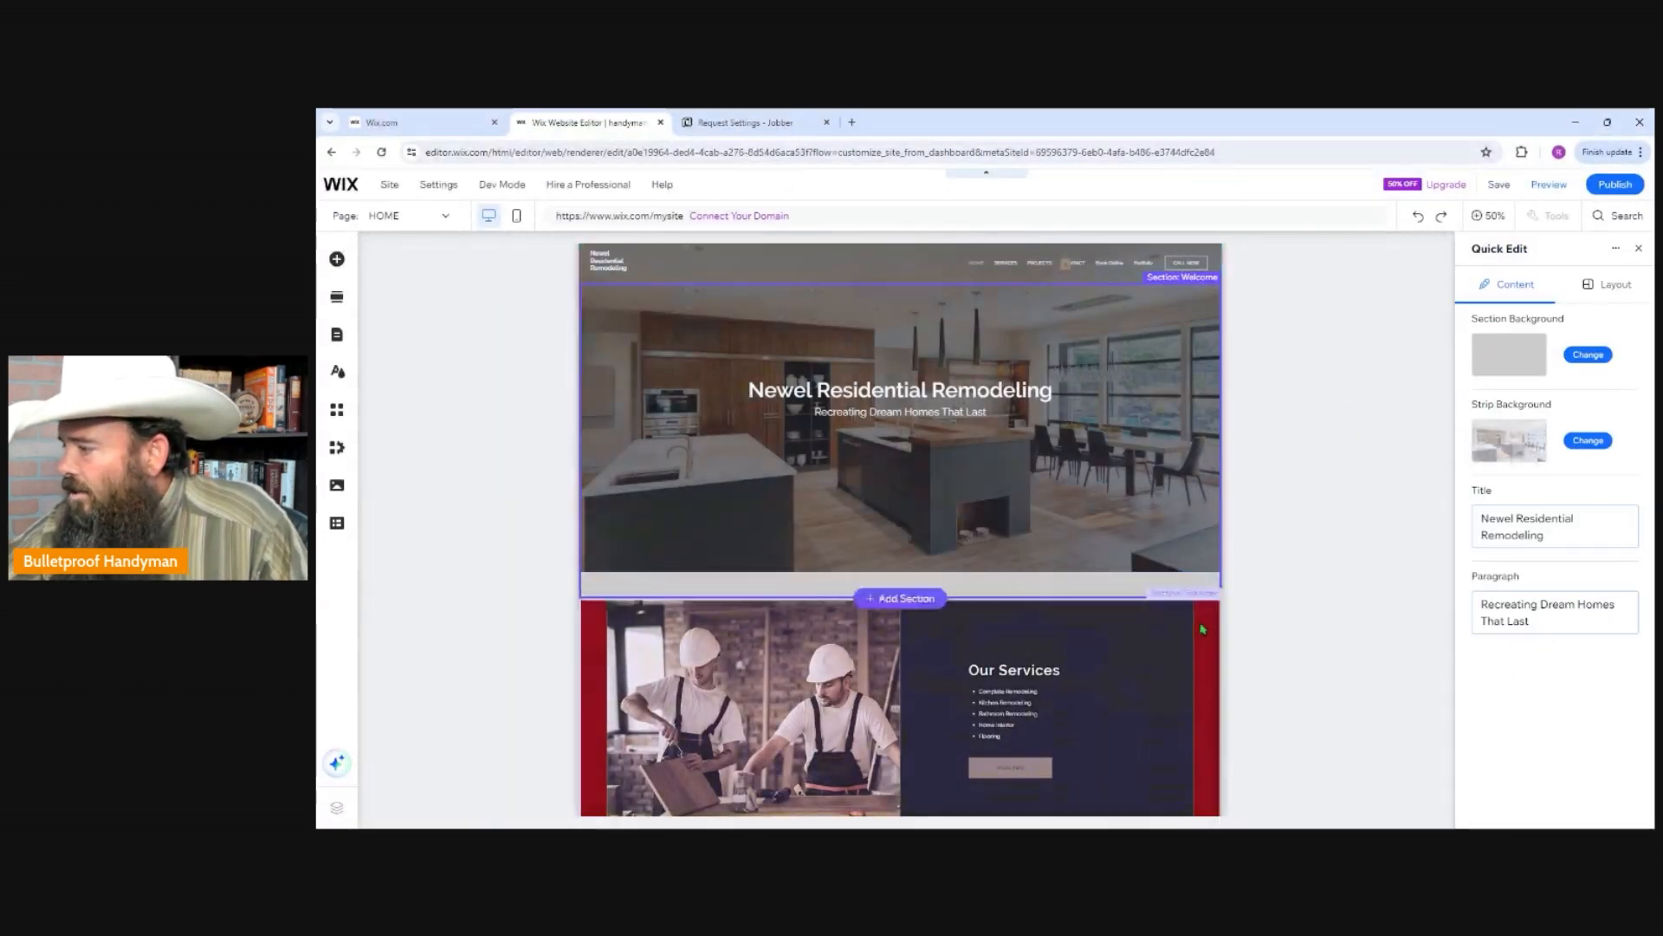
Change the Services section's background color to the medium grey theme color.
left_click(1237, 621)
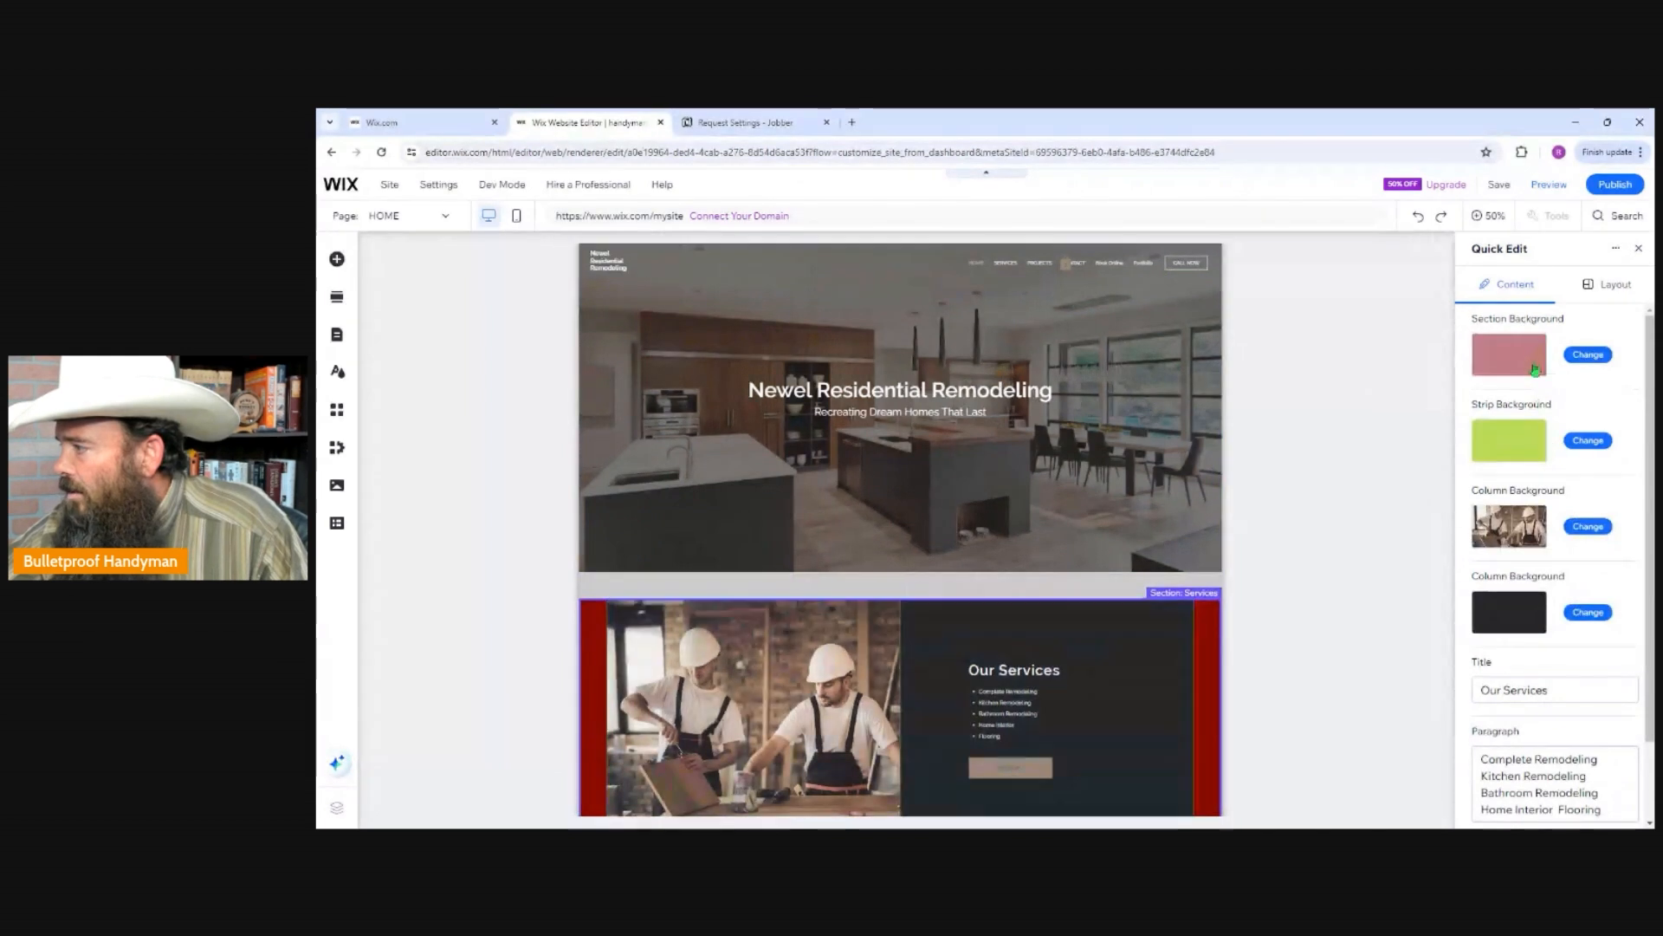
left_click(1591, 357)
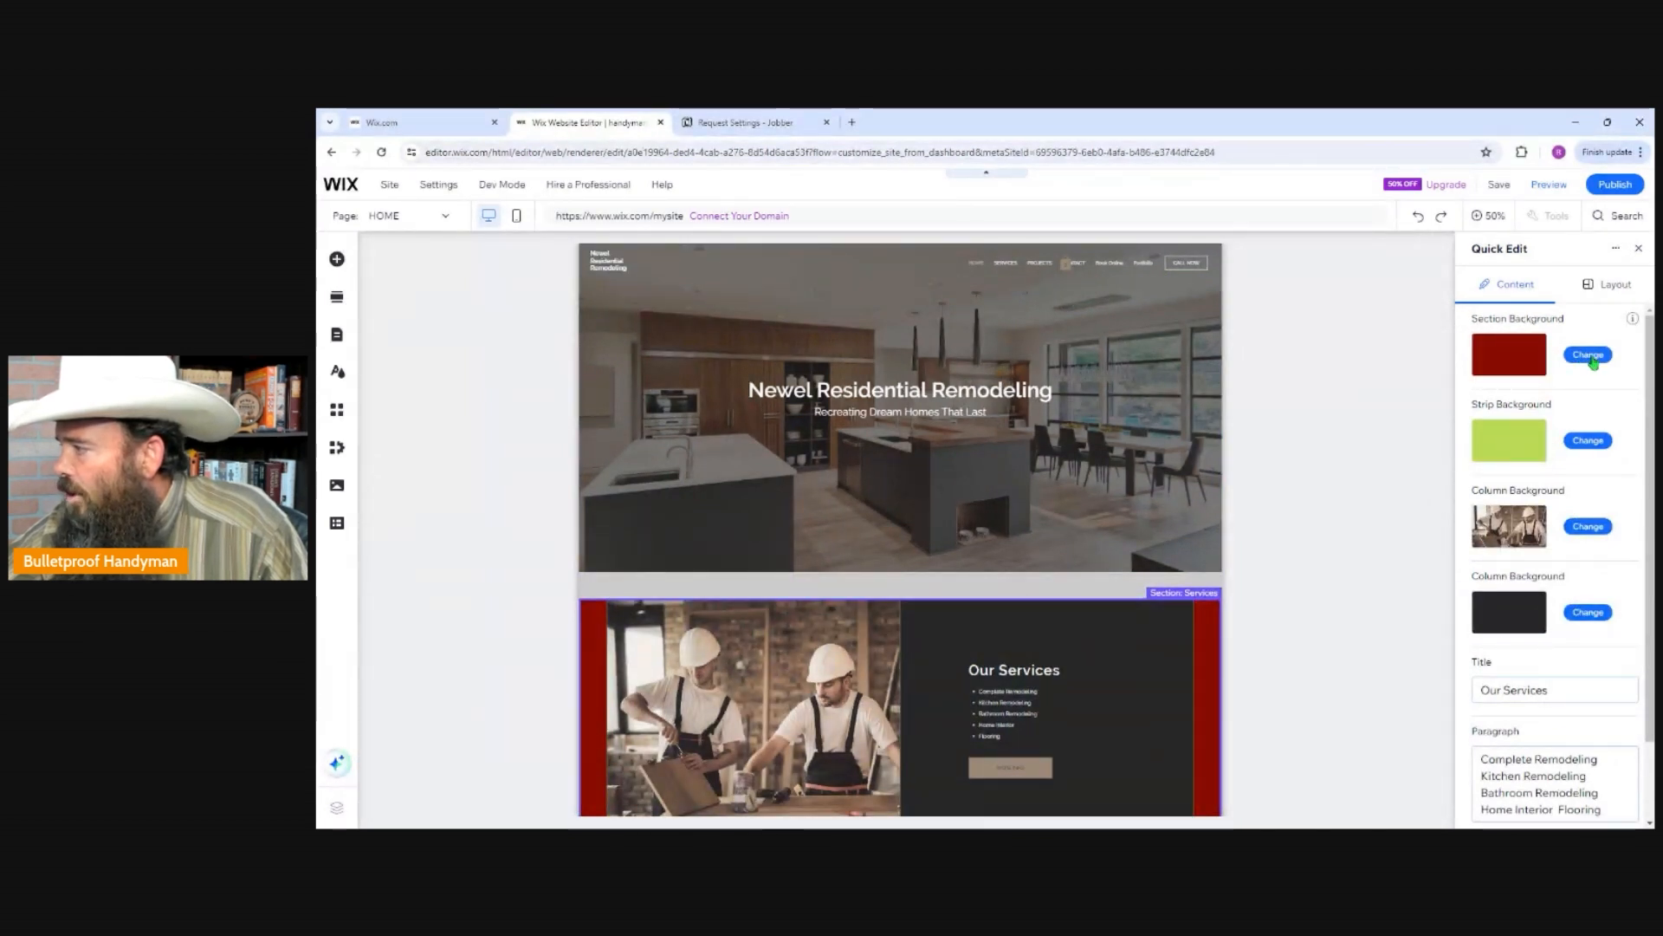
left_click(1495, 370)
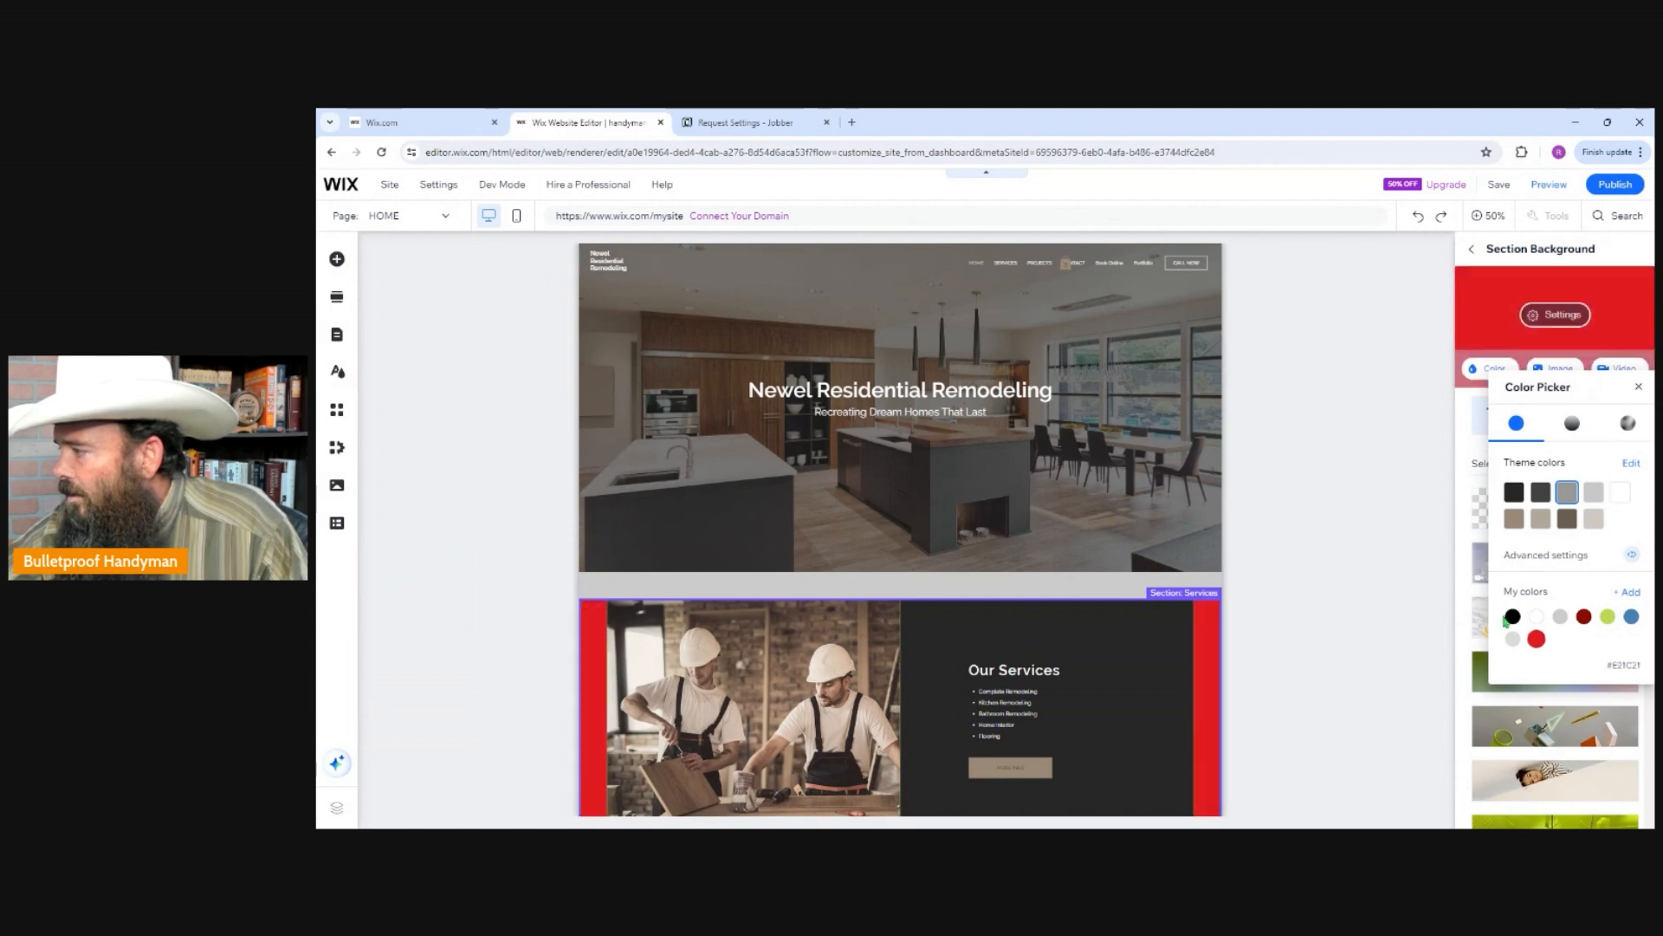
left_click(1393, 418)
Set the Welcome section's strip background to the dark grey theme color #414141.
left_click(1107, 319)
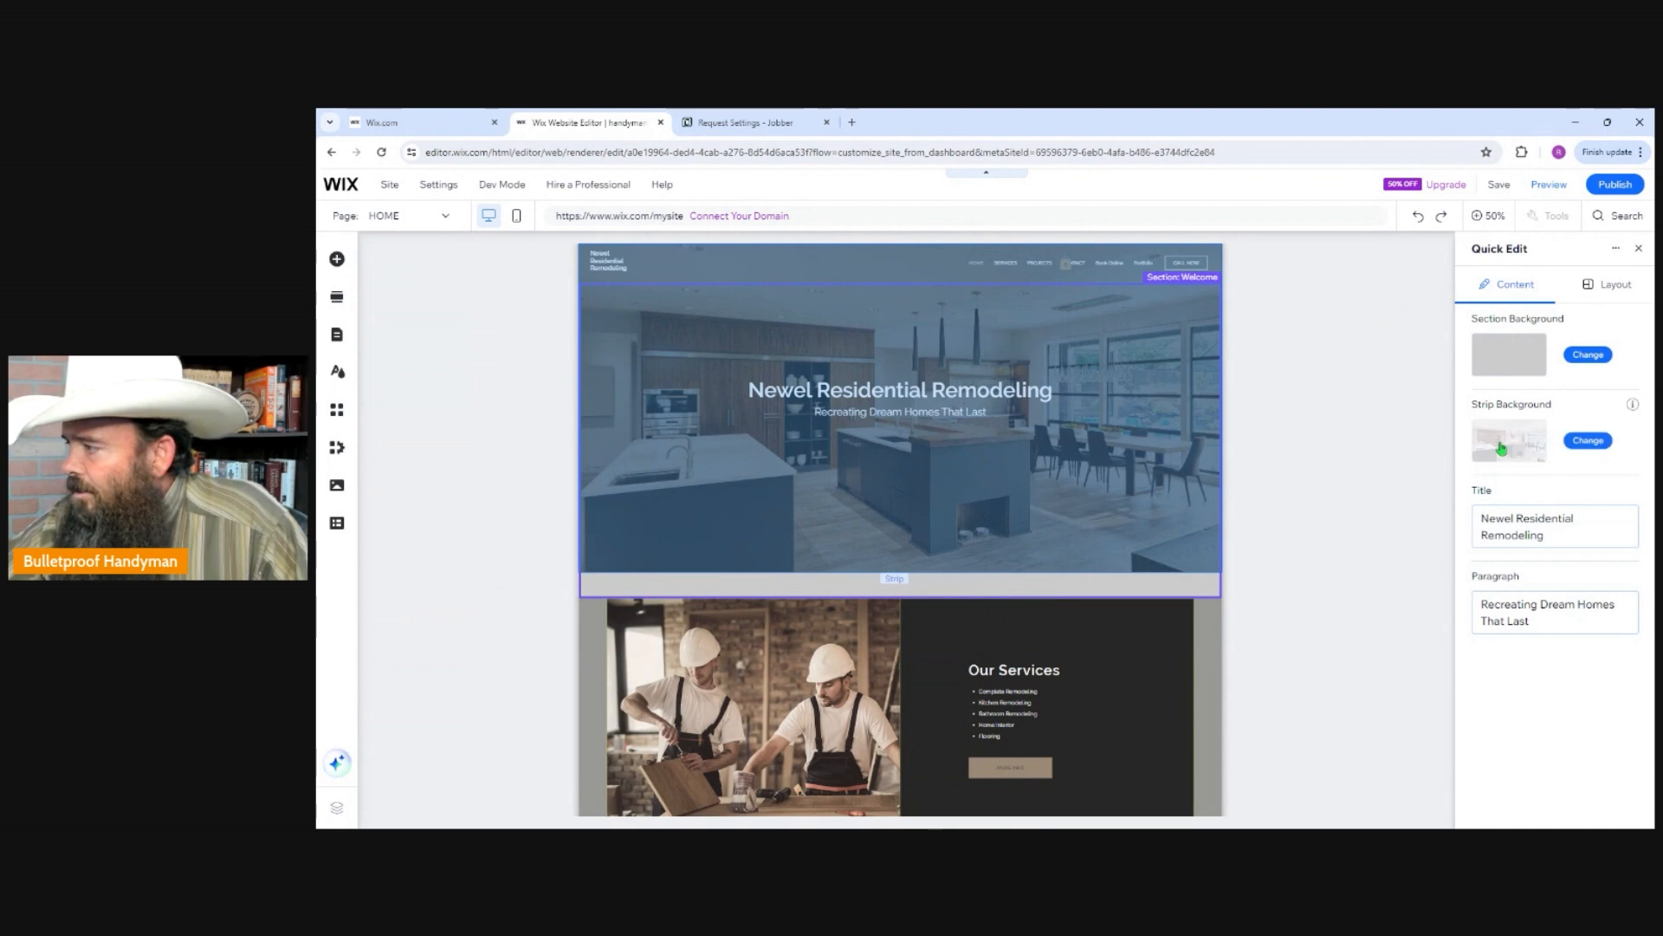
left_click(1590, 441)
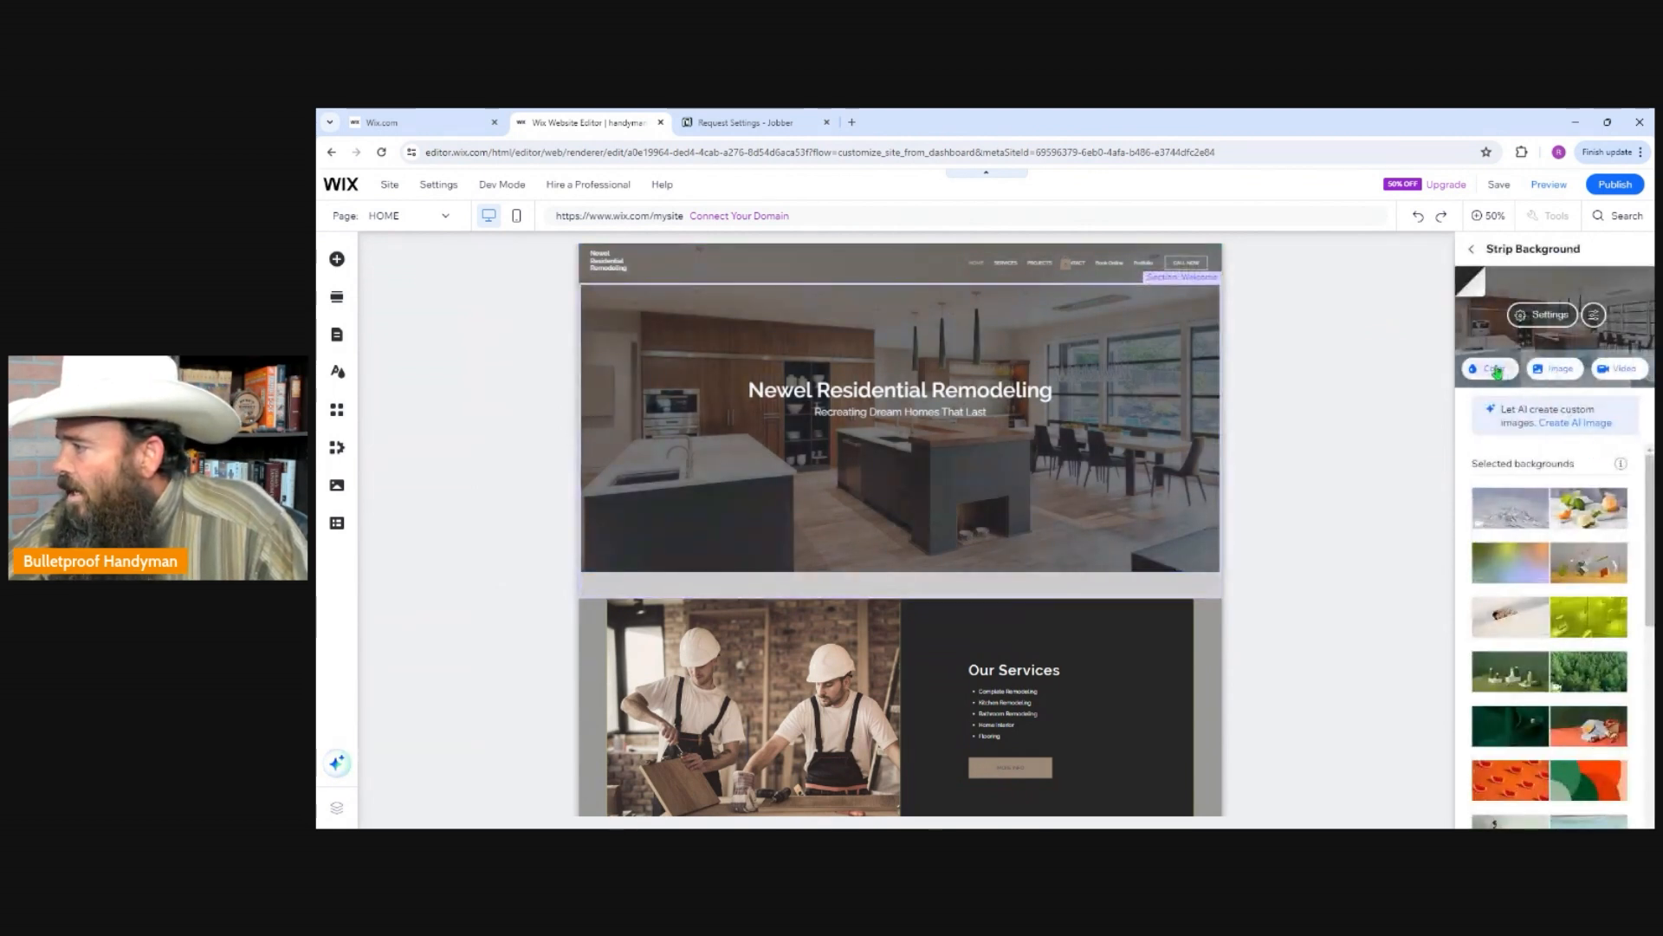
left_click(1489, 371)
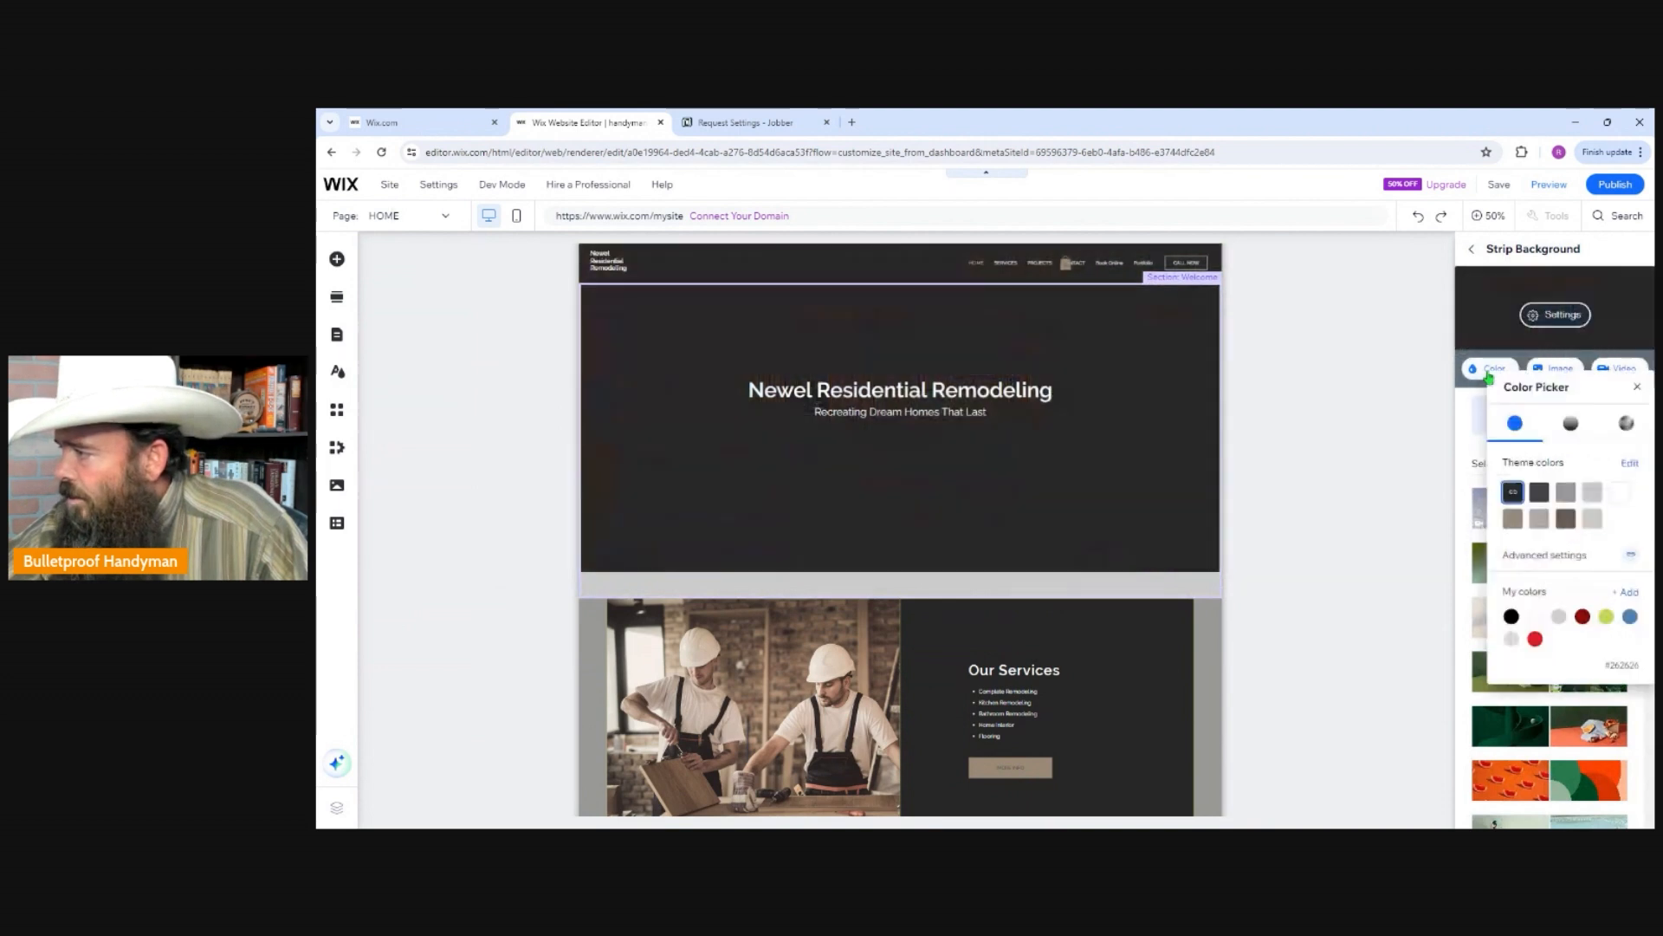
left_click(1538, 494)
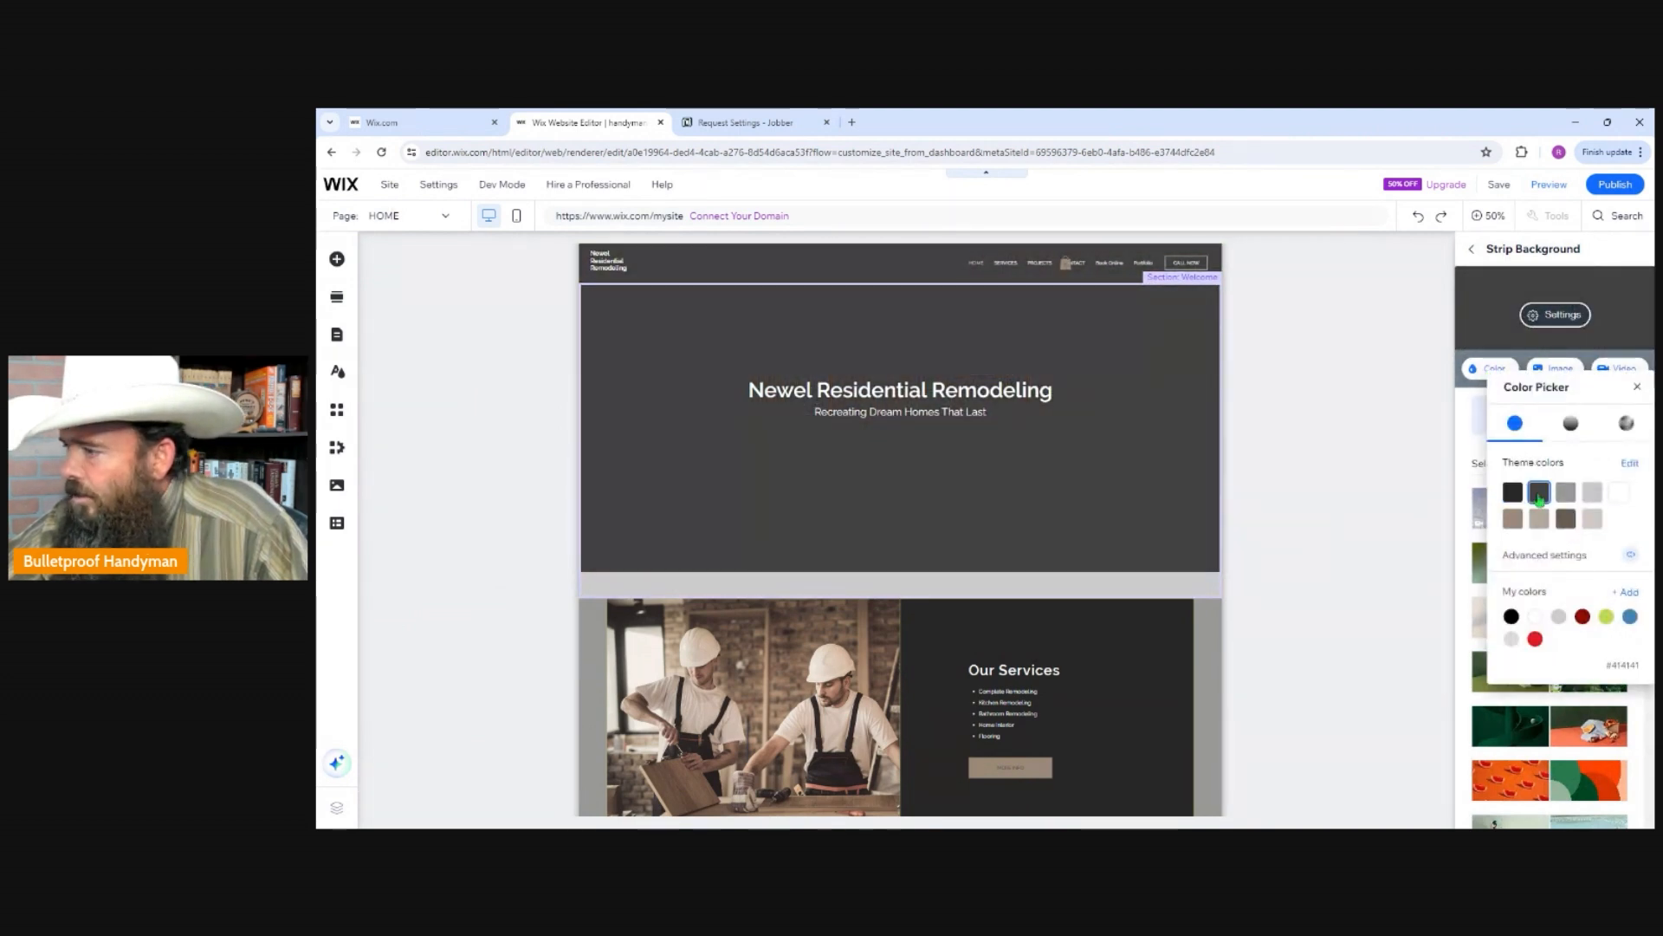
left_click(1636, 387)
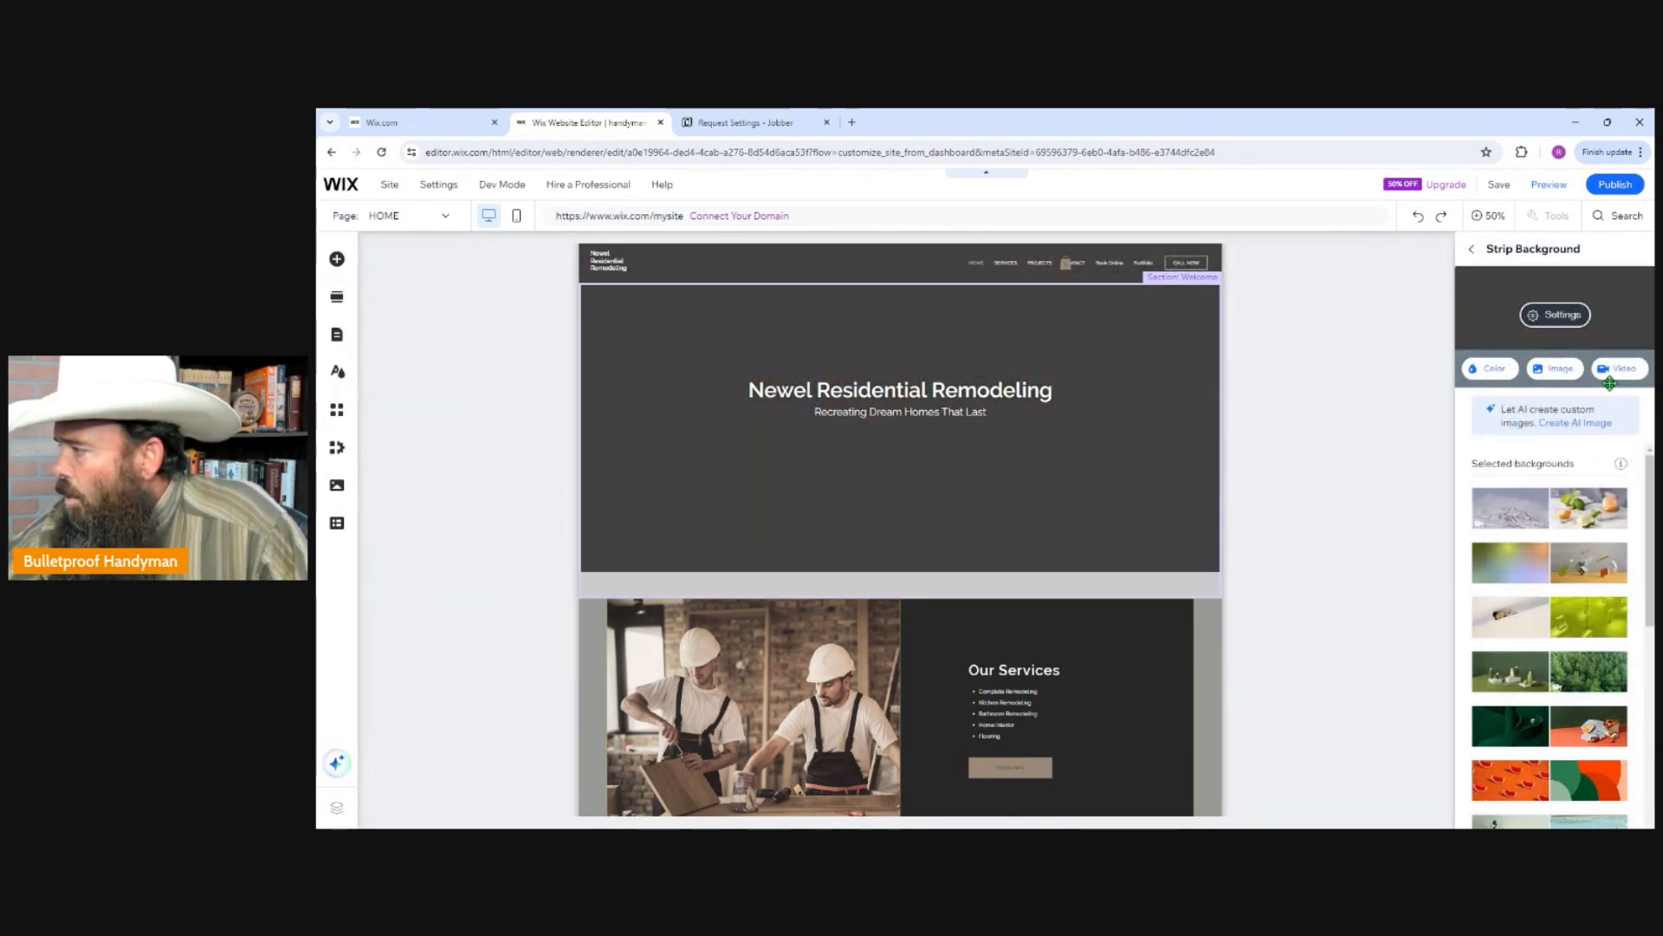
Upload the wood-plank photo PXL_20240209_234017755.jpg and apply it as the Welcome section's strip background.
left_click(1560, 370)
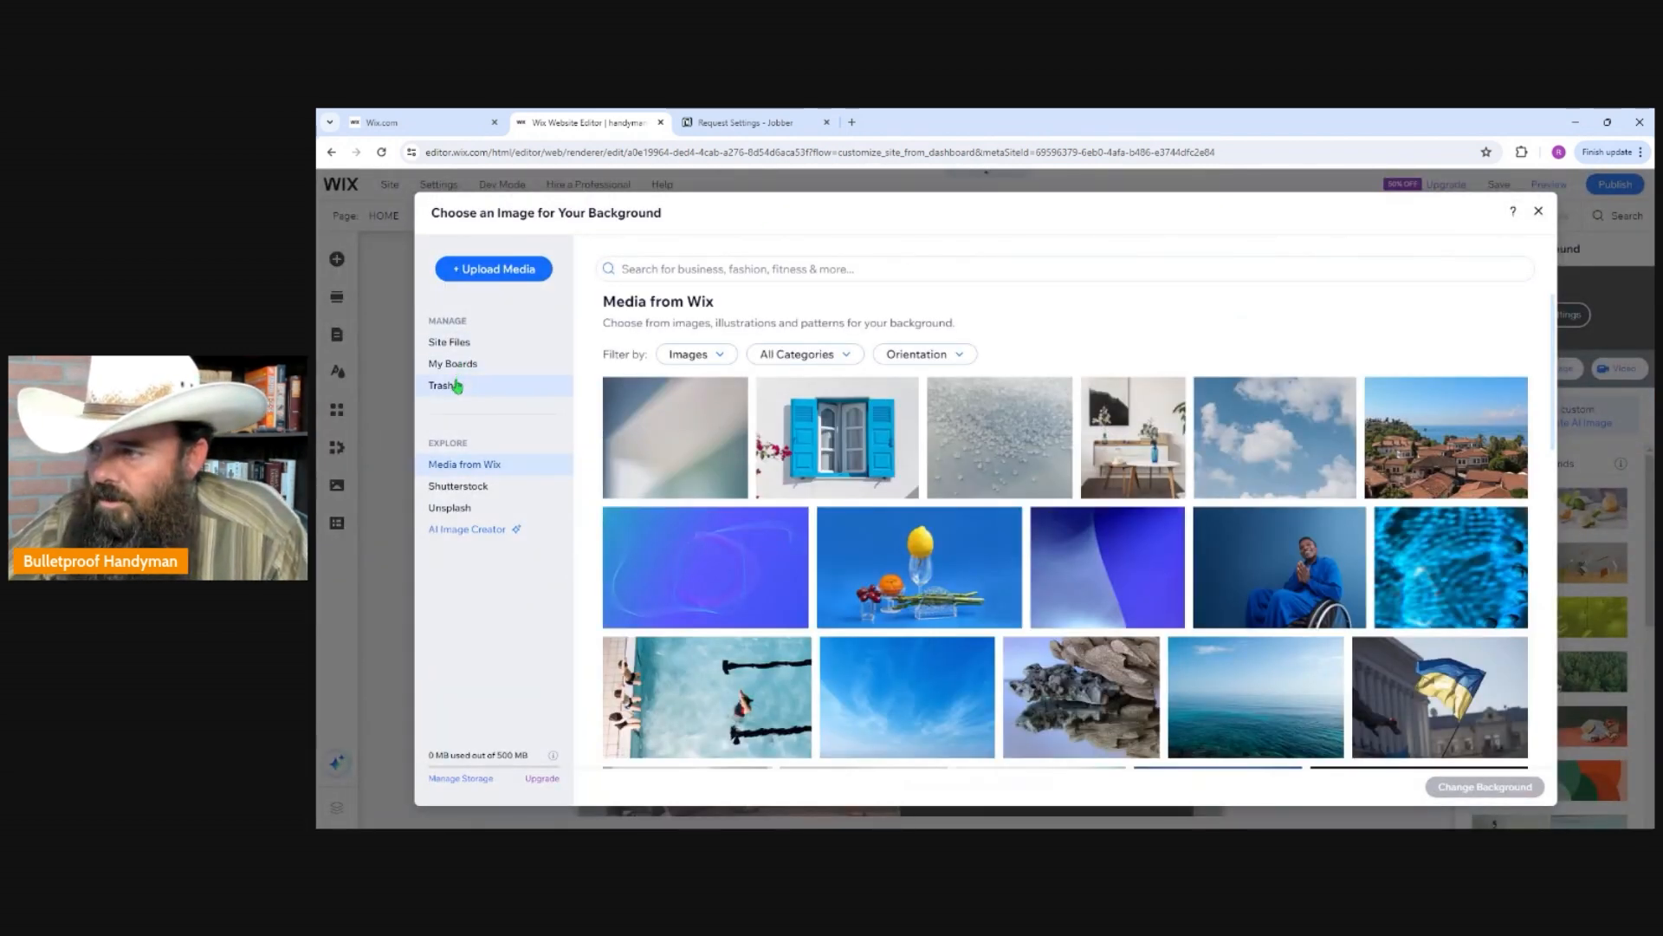
left_click(494, 271)
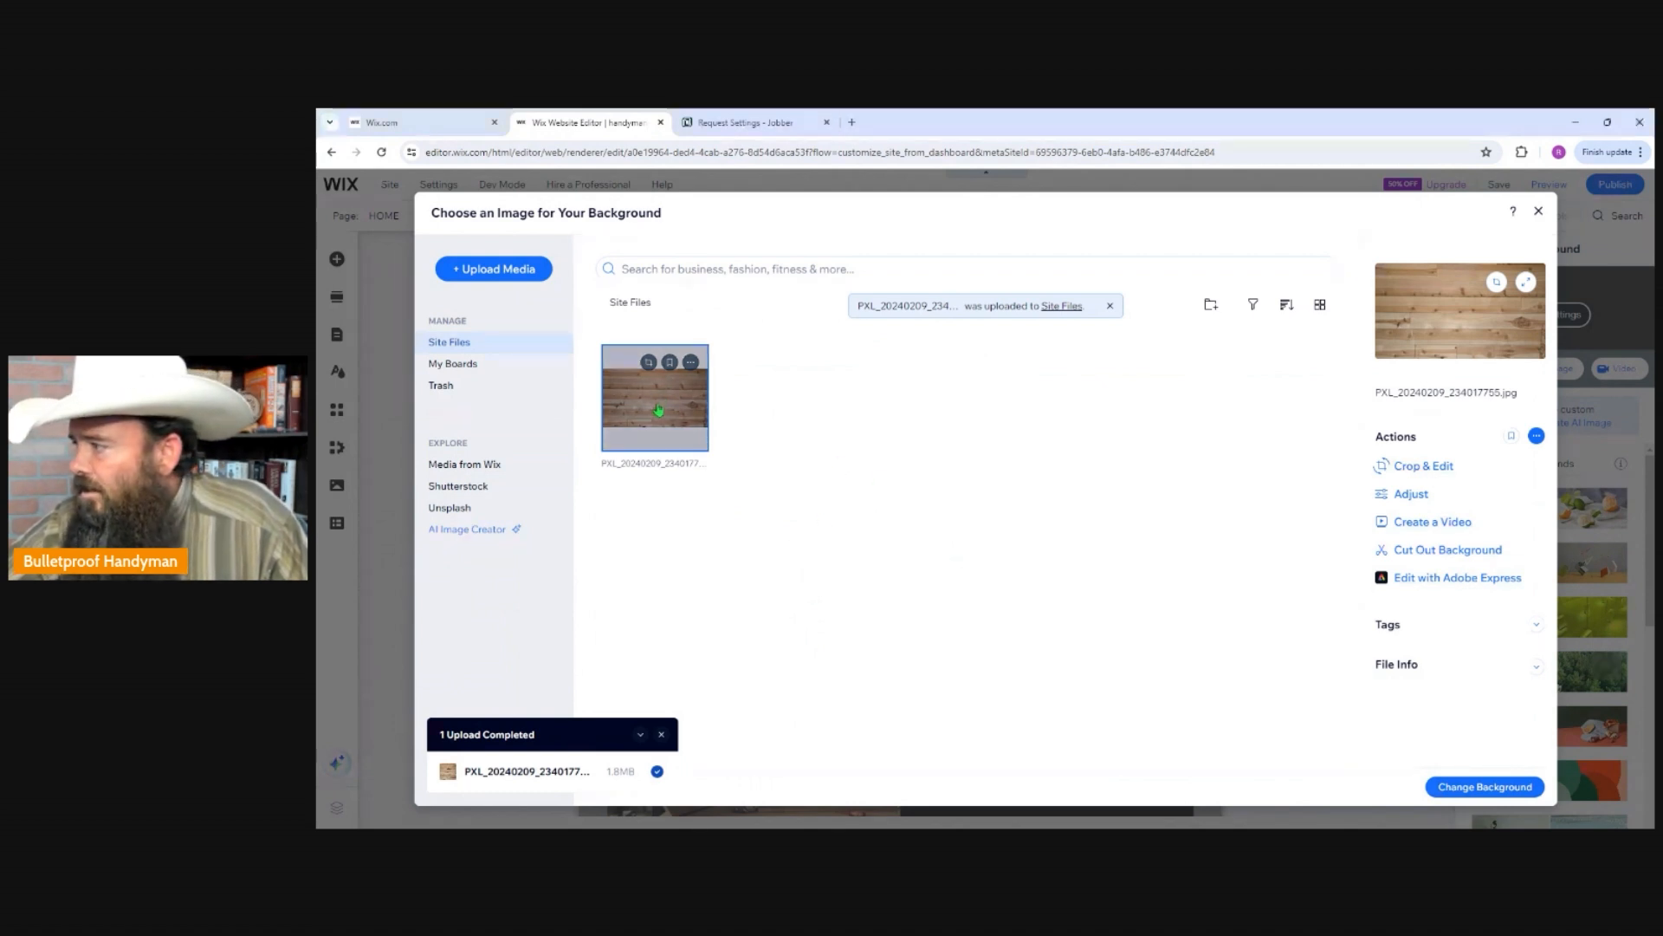
double_click(658, 410)
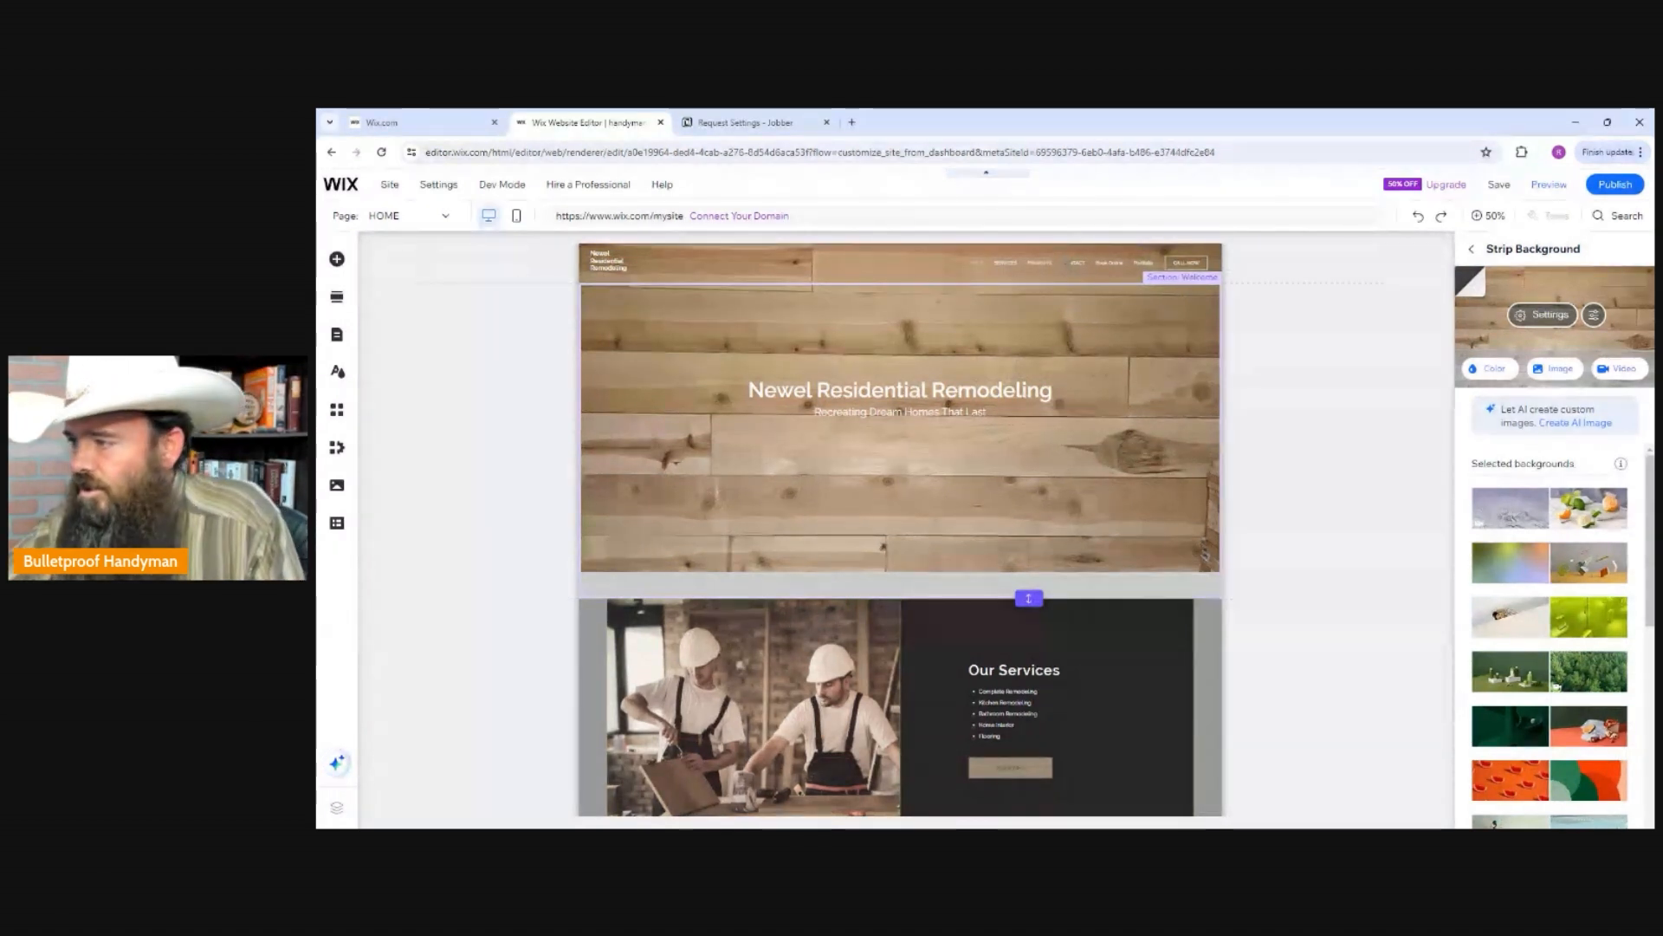
Replace the Welcome section's title text with "James Handyman Services".
left_click(899, 400)
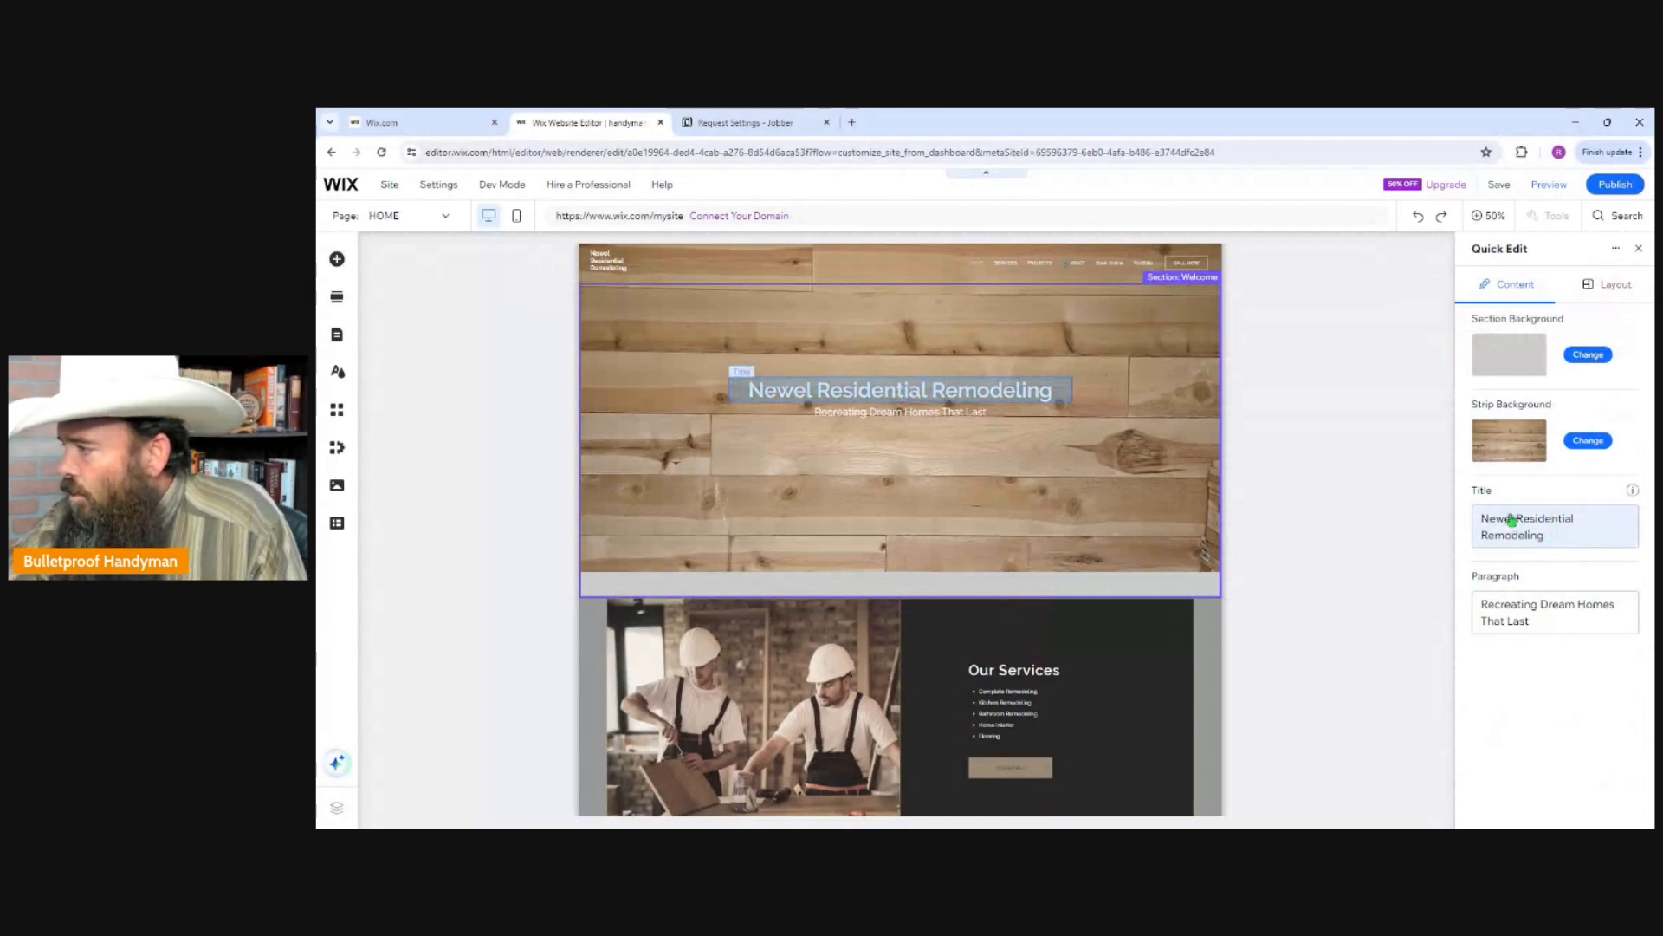
left_click(1565, 535)
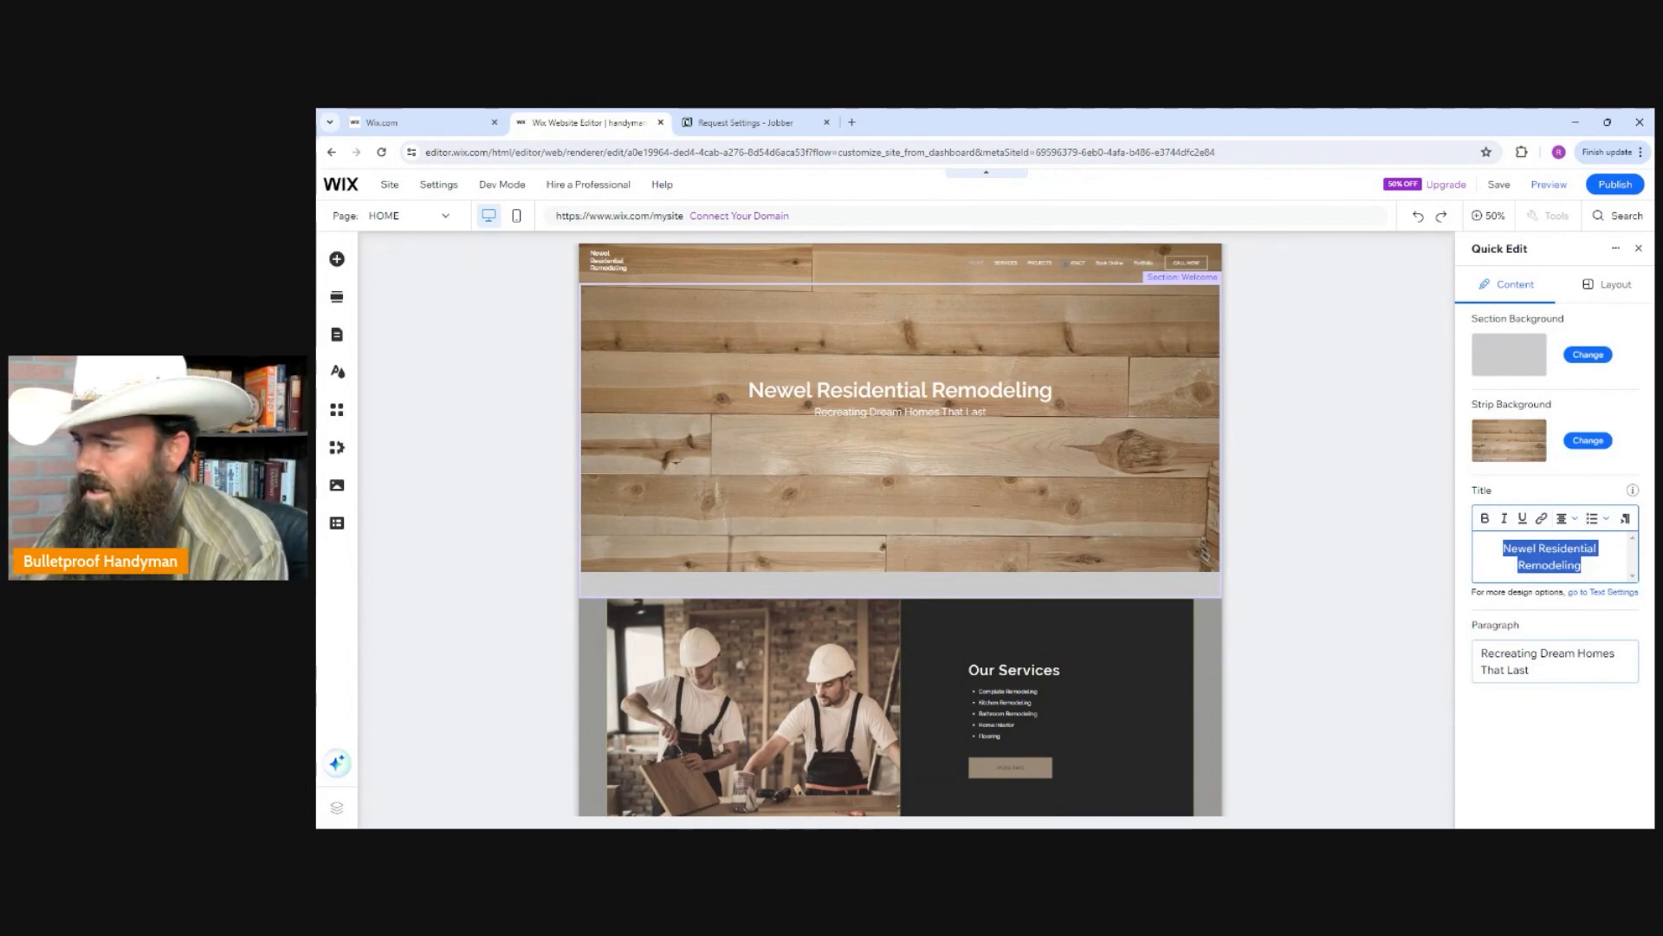
type("James Handyma")
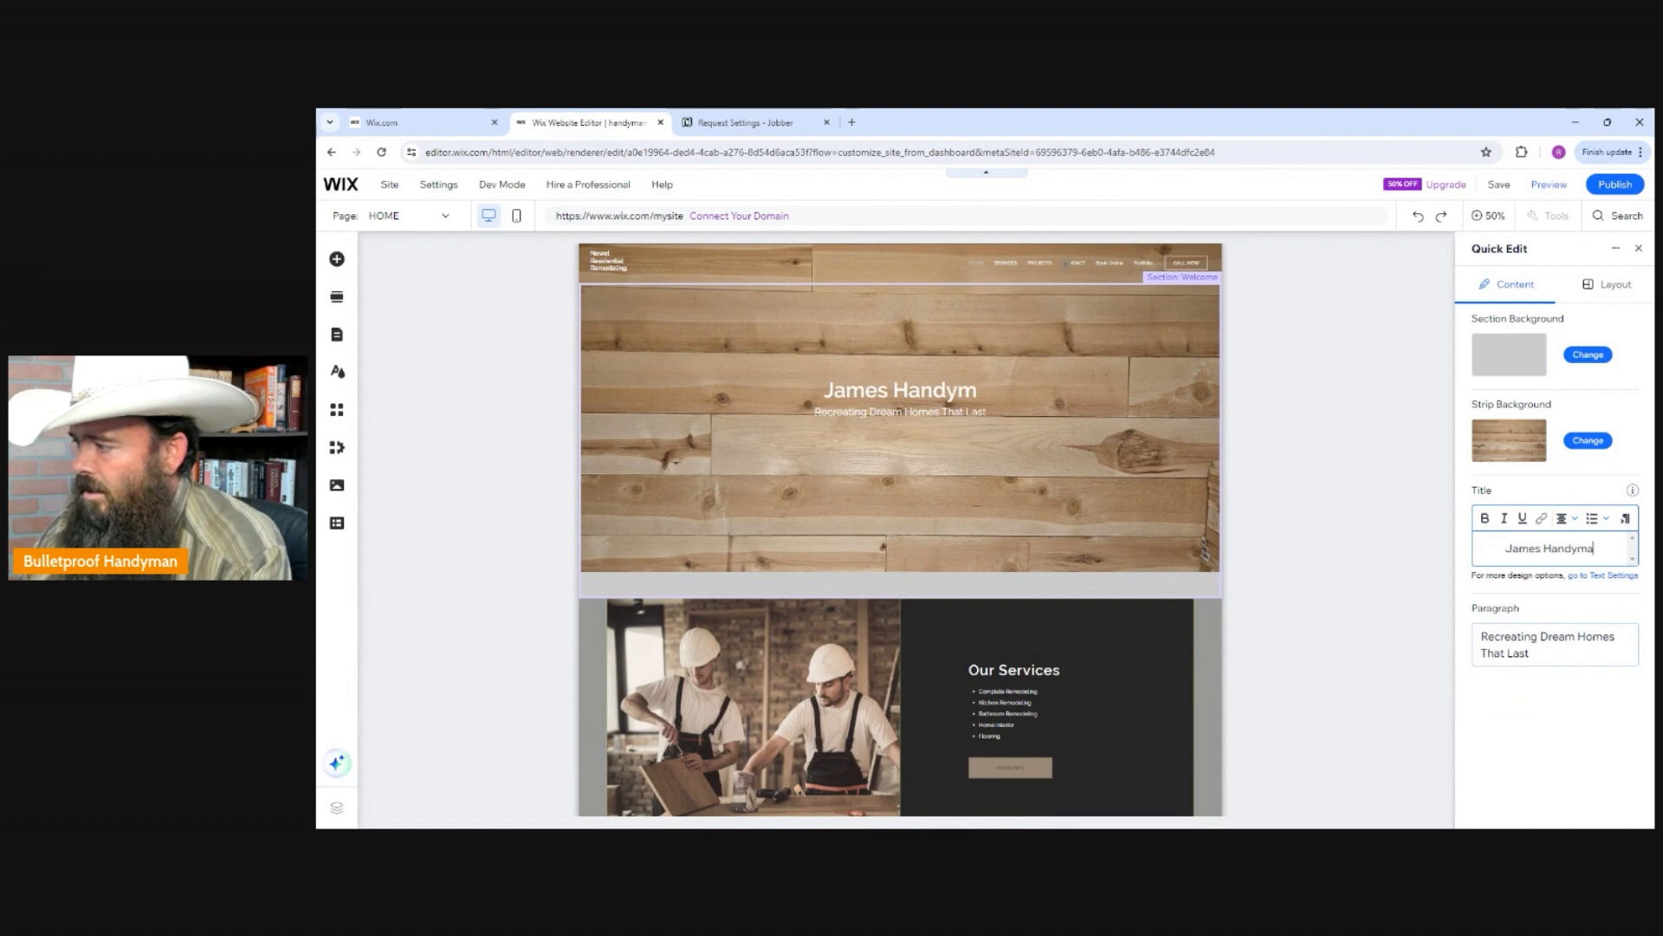
type("n SEr")
key("BackSpace")
key("BackSpace")
type("er")
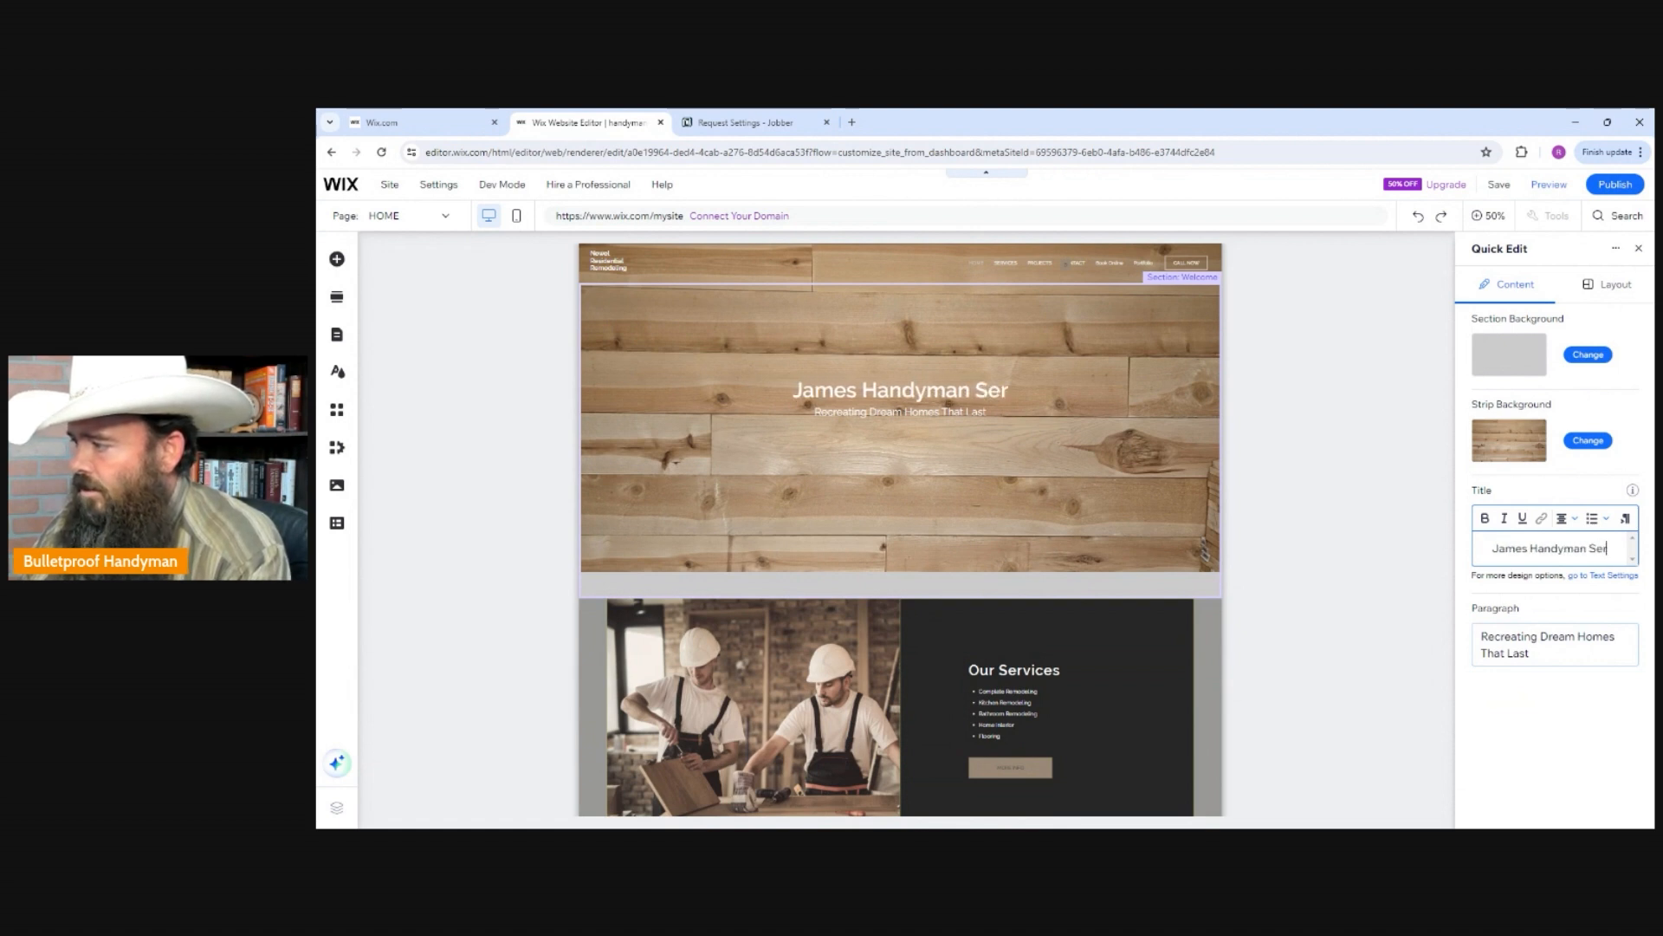
type("vices")
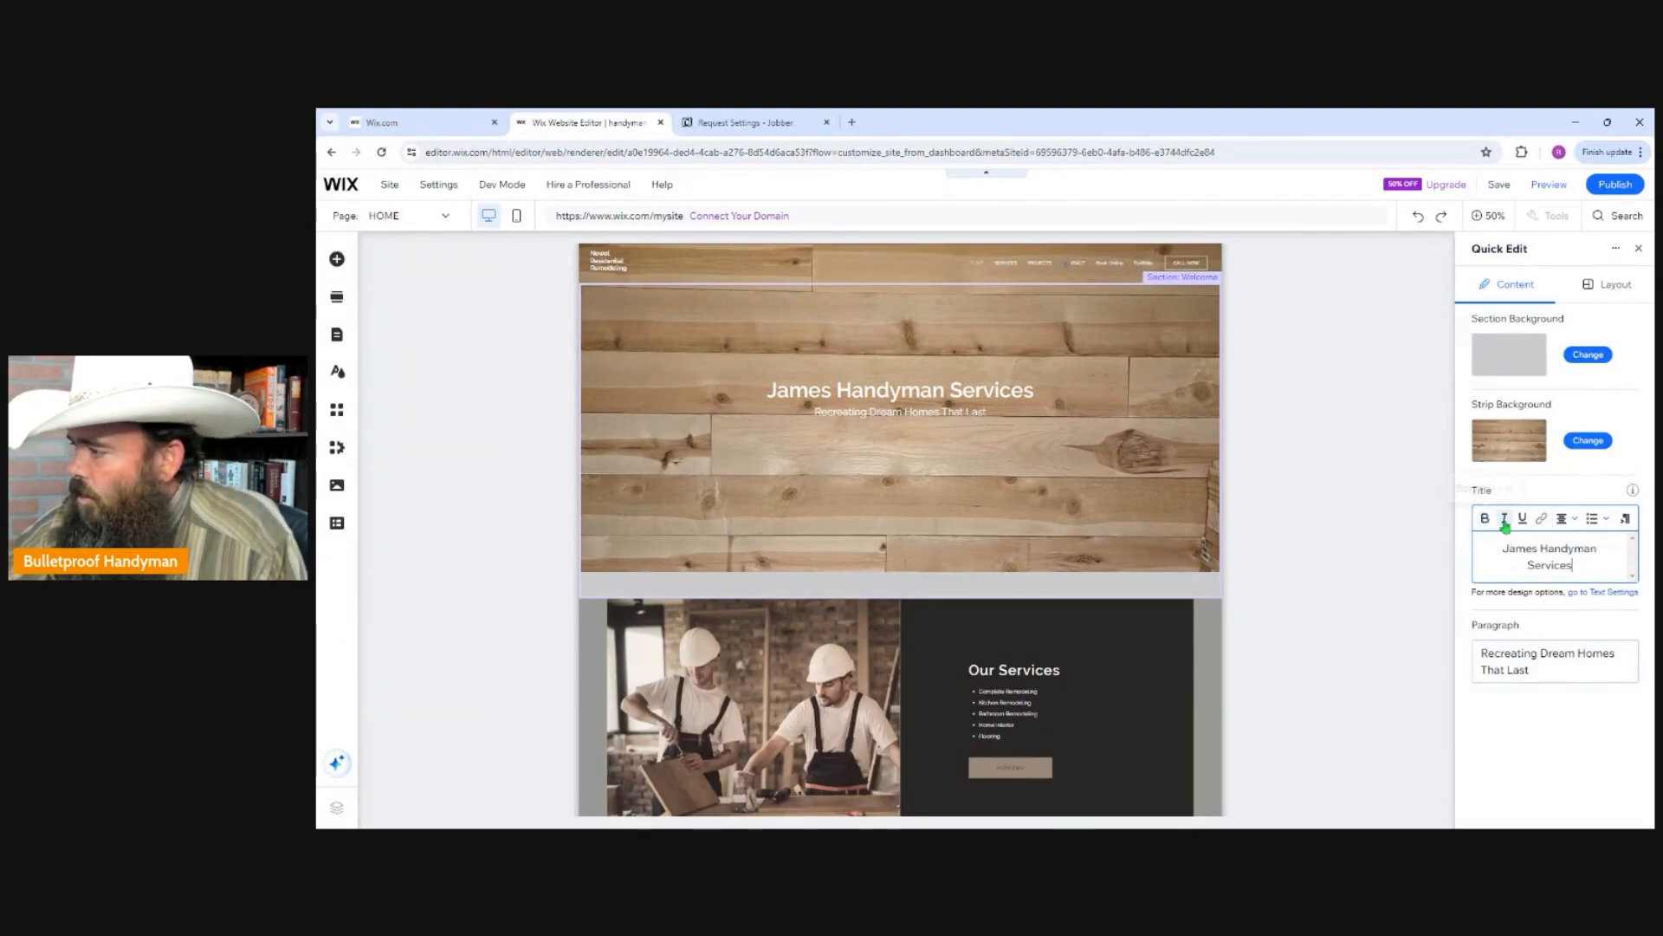
Apply the Heading 1 style and the Rosewood font to the Welcome section's title.
left_click(1592, 597)
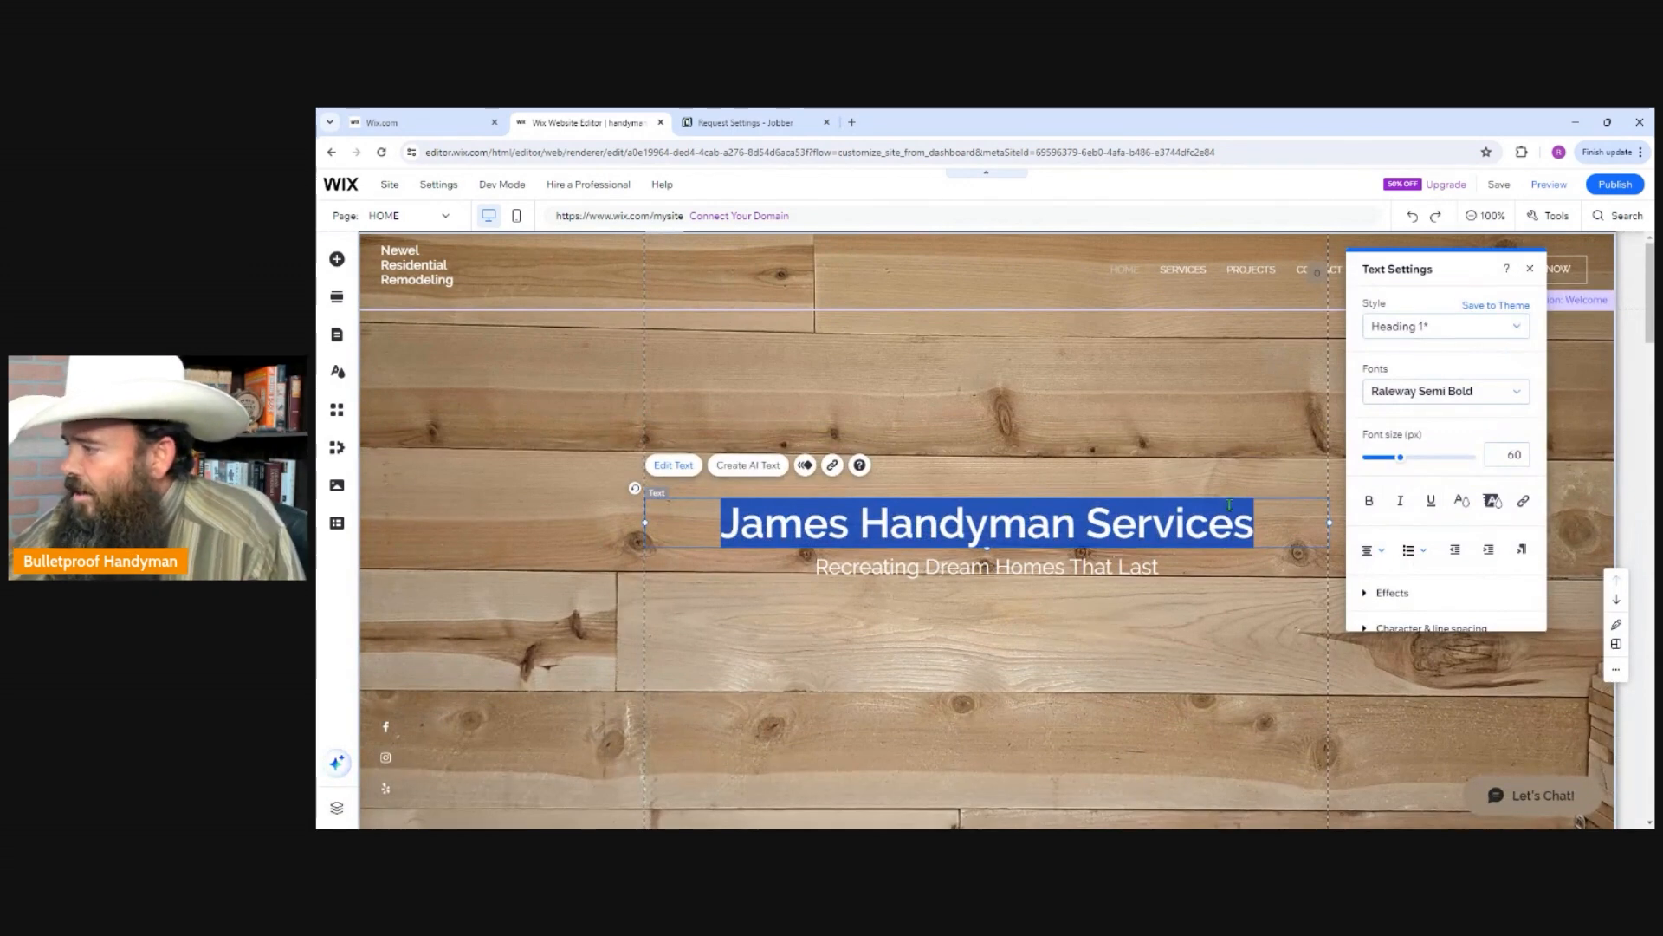
left_click(1522, 330)
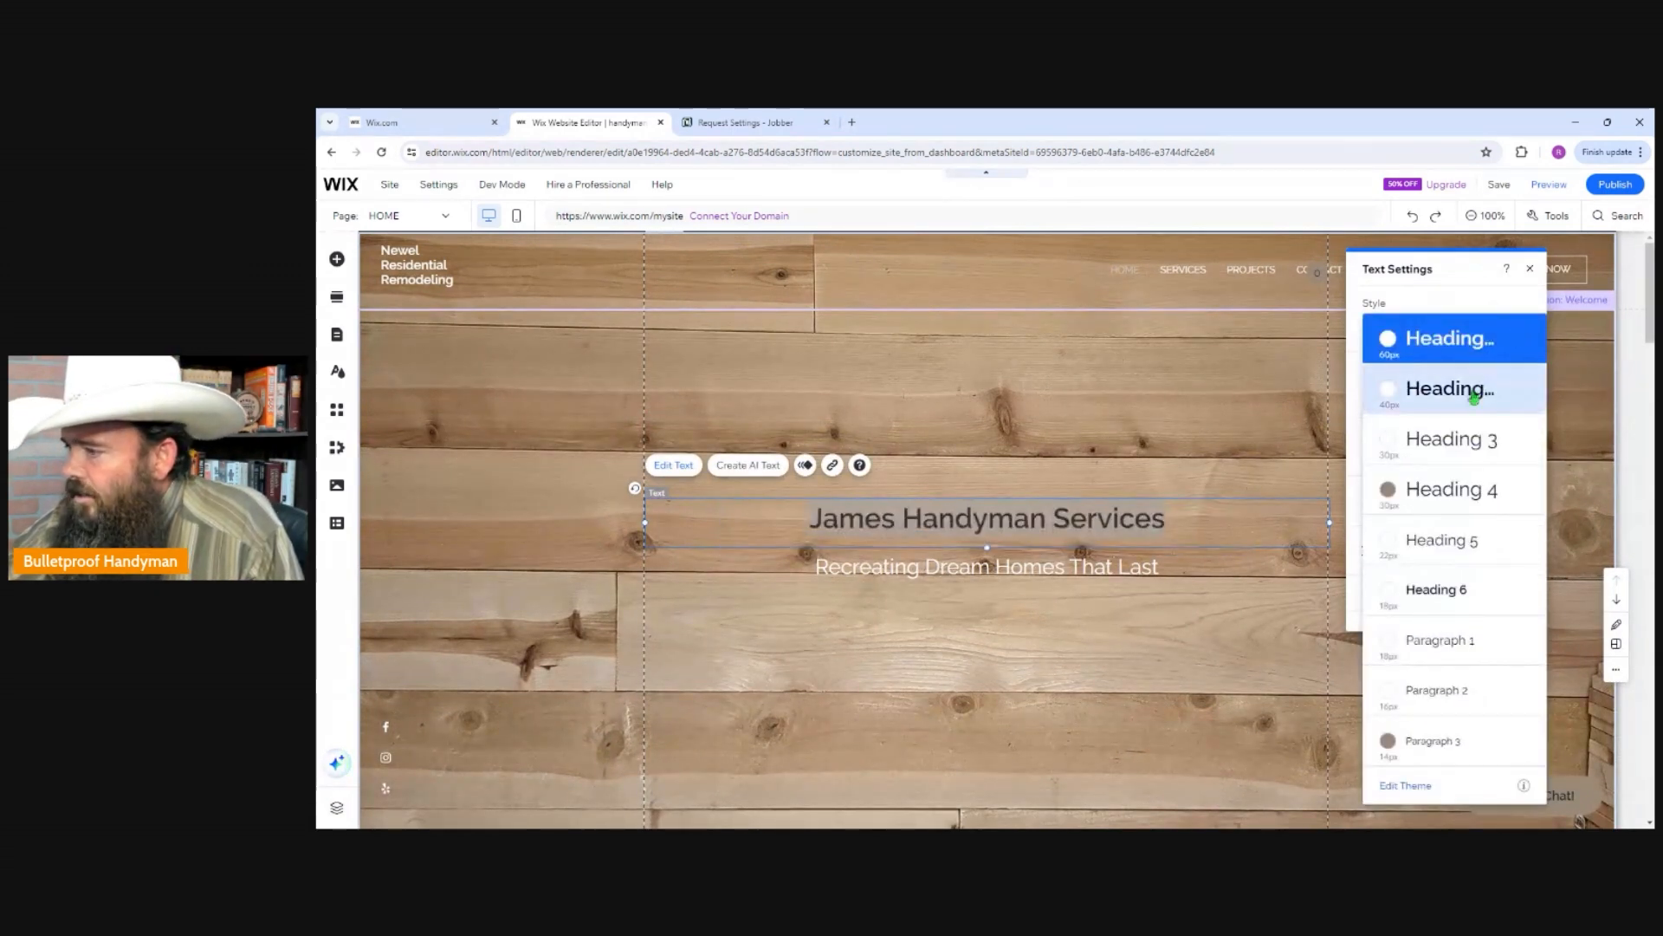
left_click(1452, 345)
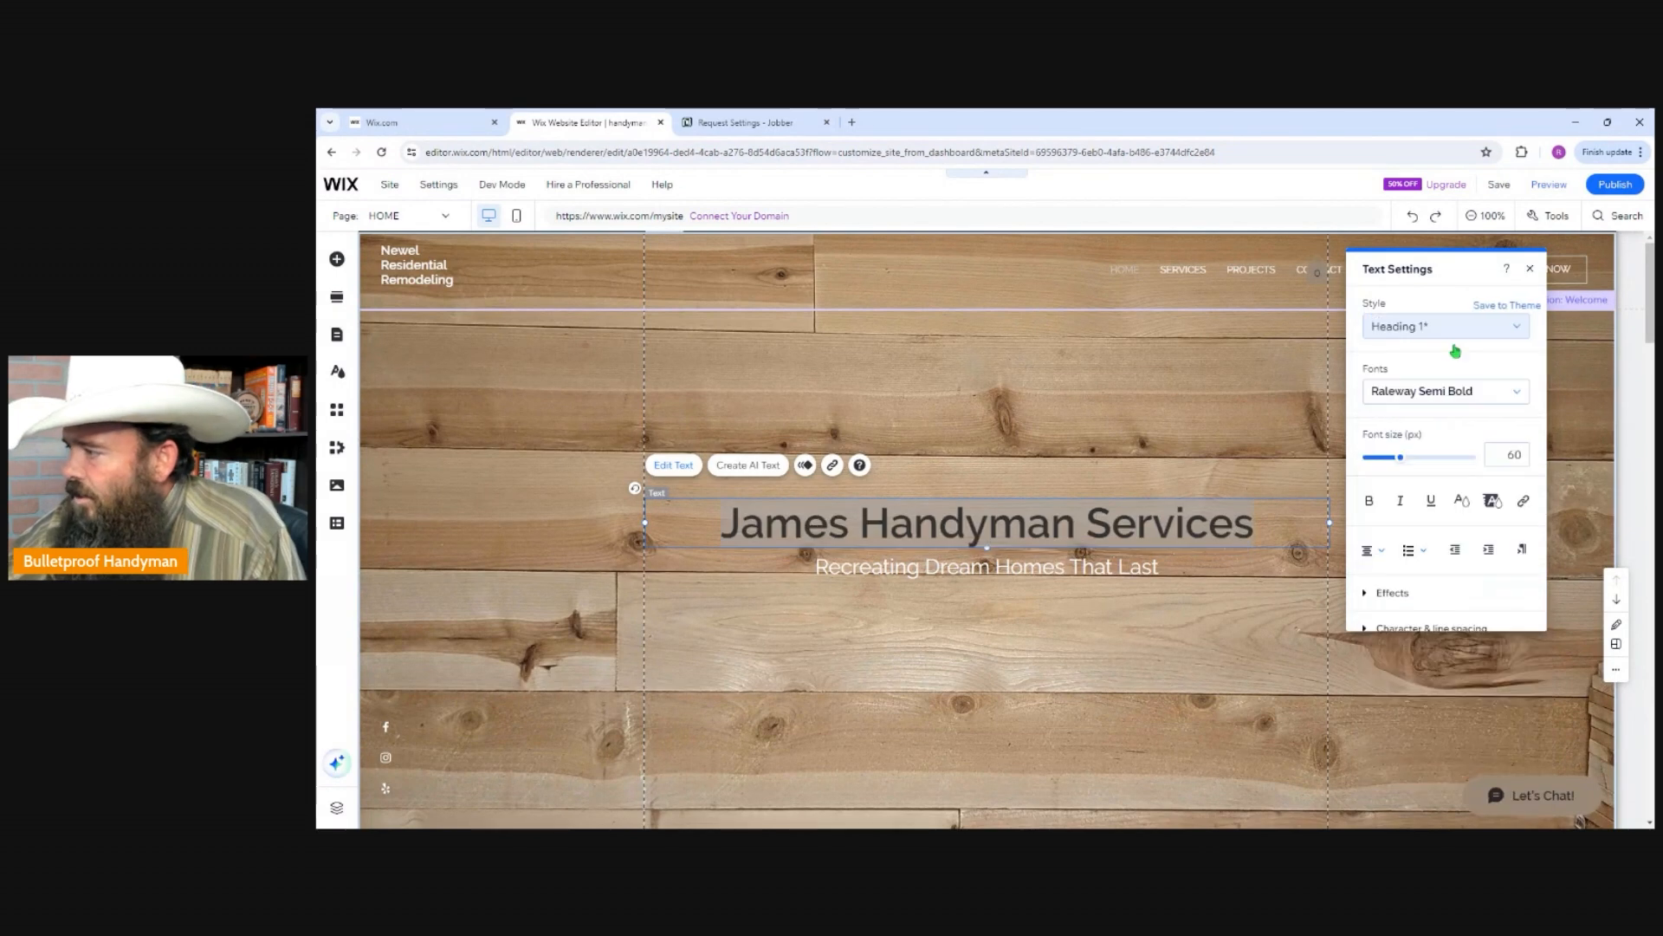
left_click(1520, 397)
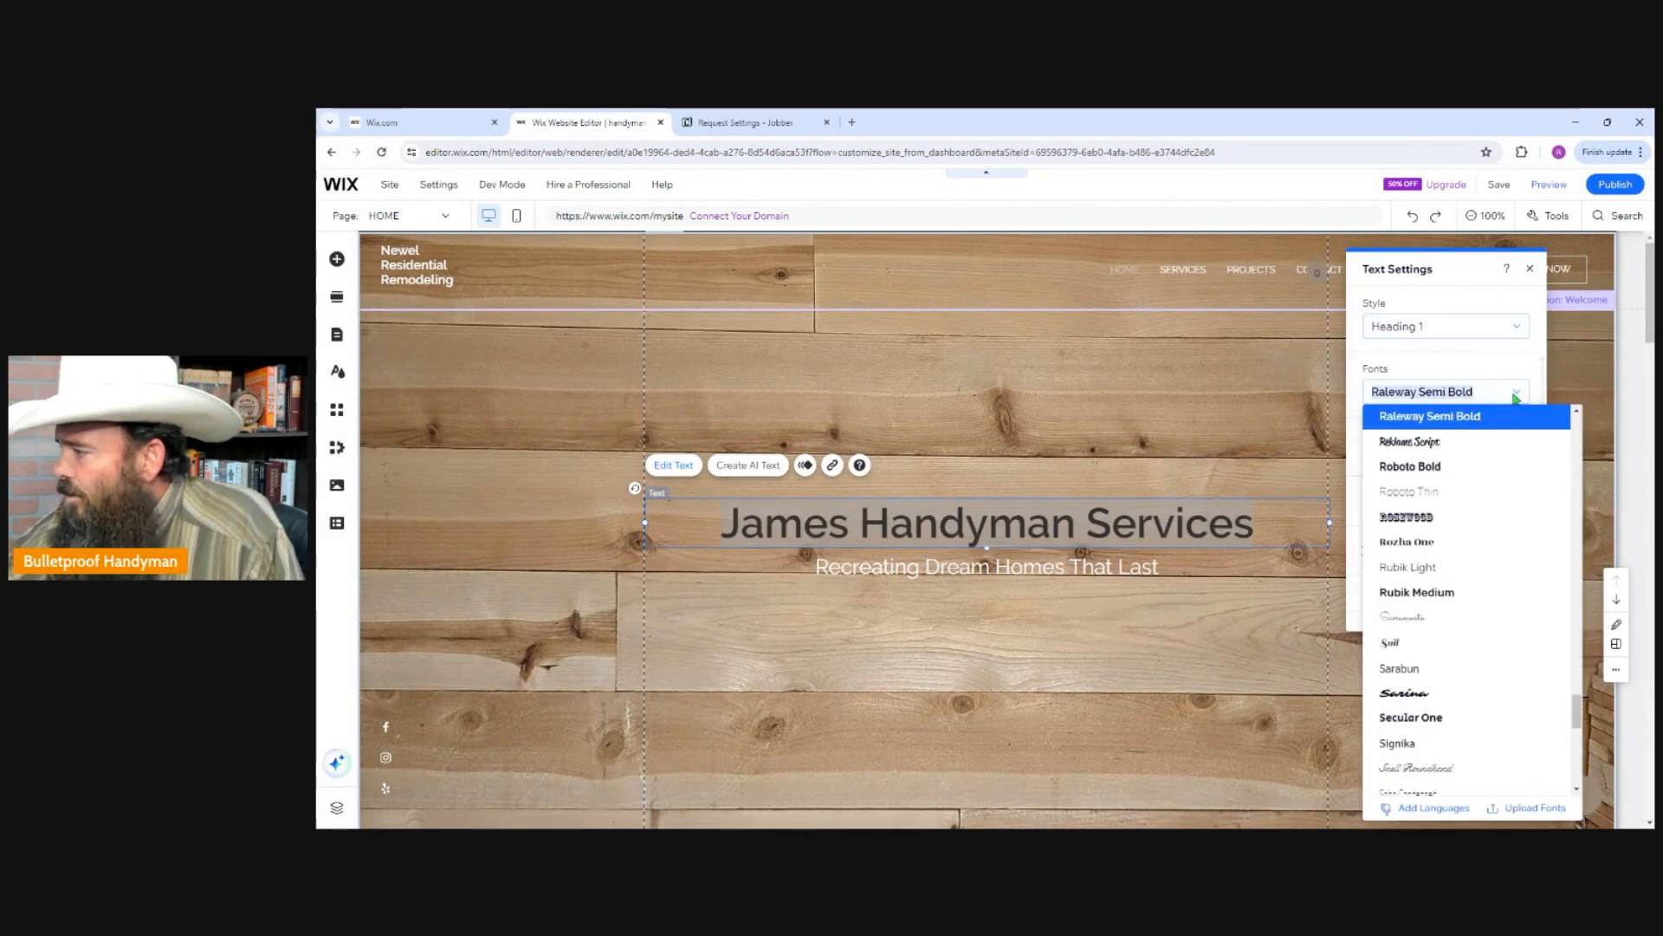
left_click(1422, 518)
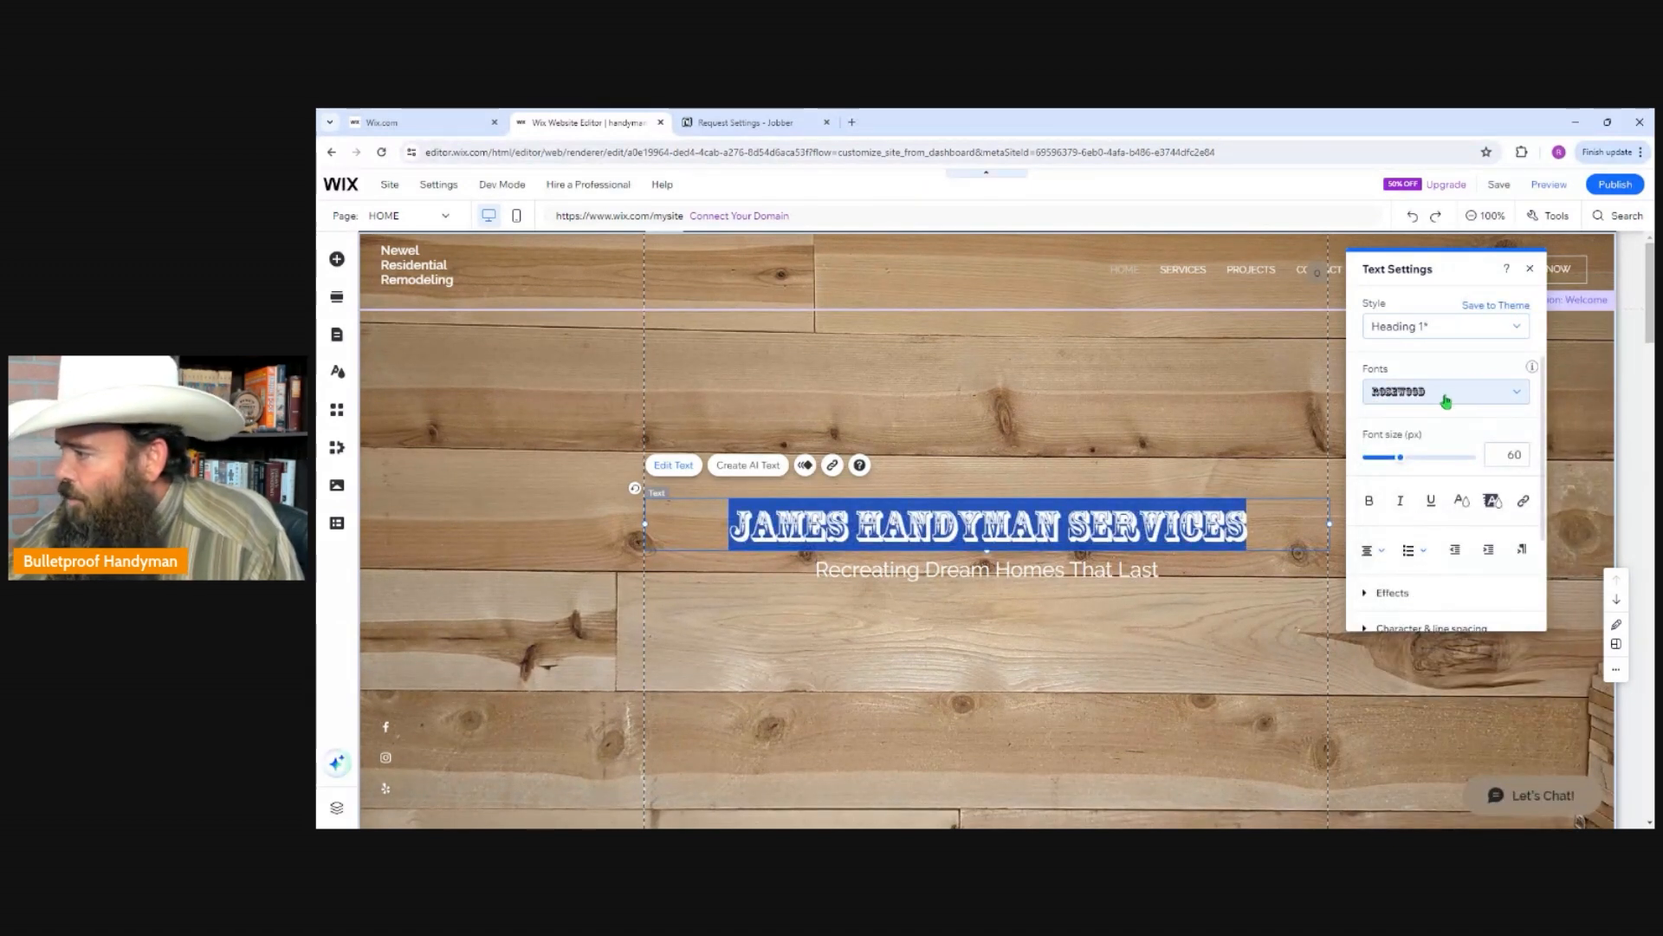
Set the Welcome title's font size to 120 px and move the title up to just below the header.
left_click(1527, 454)
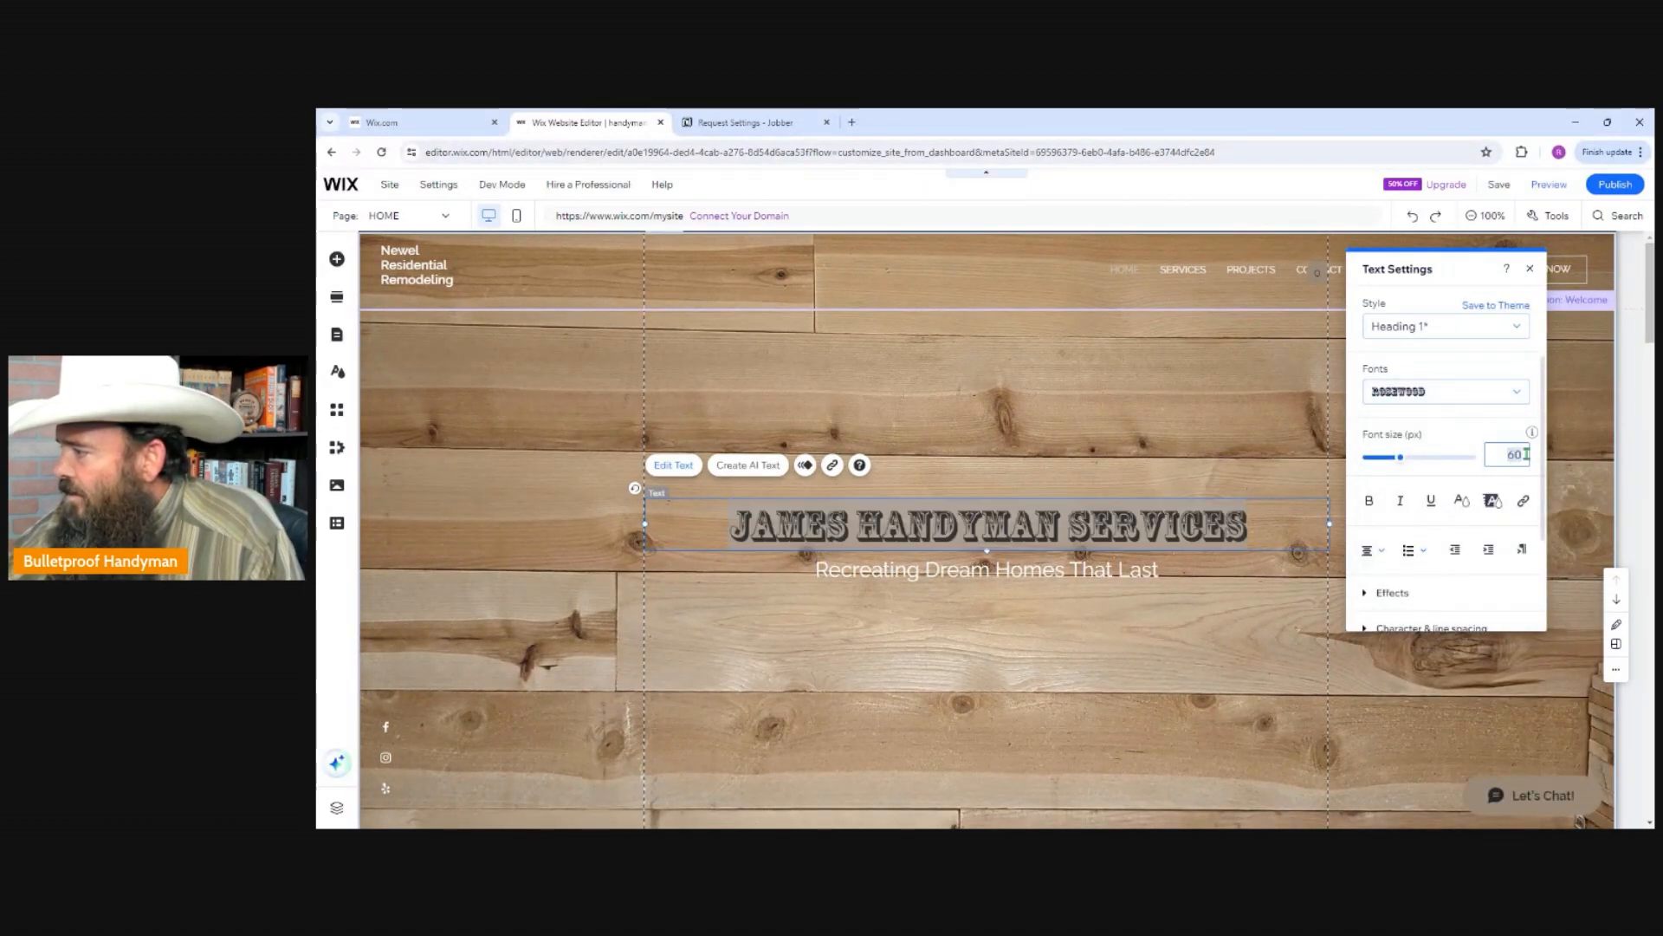
left_click_drag(1401, 458, 1439, 464)
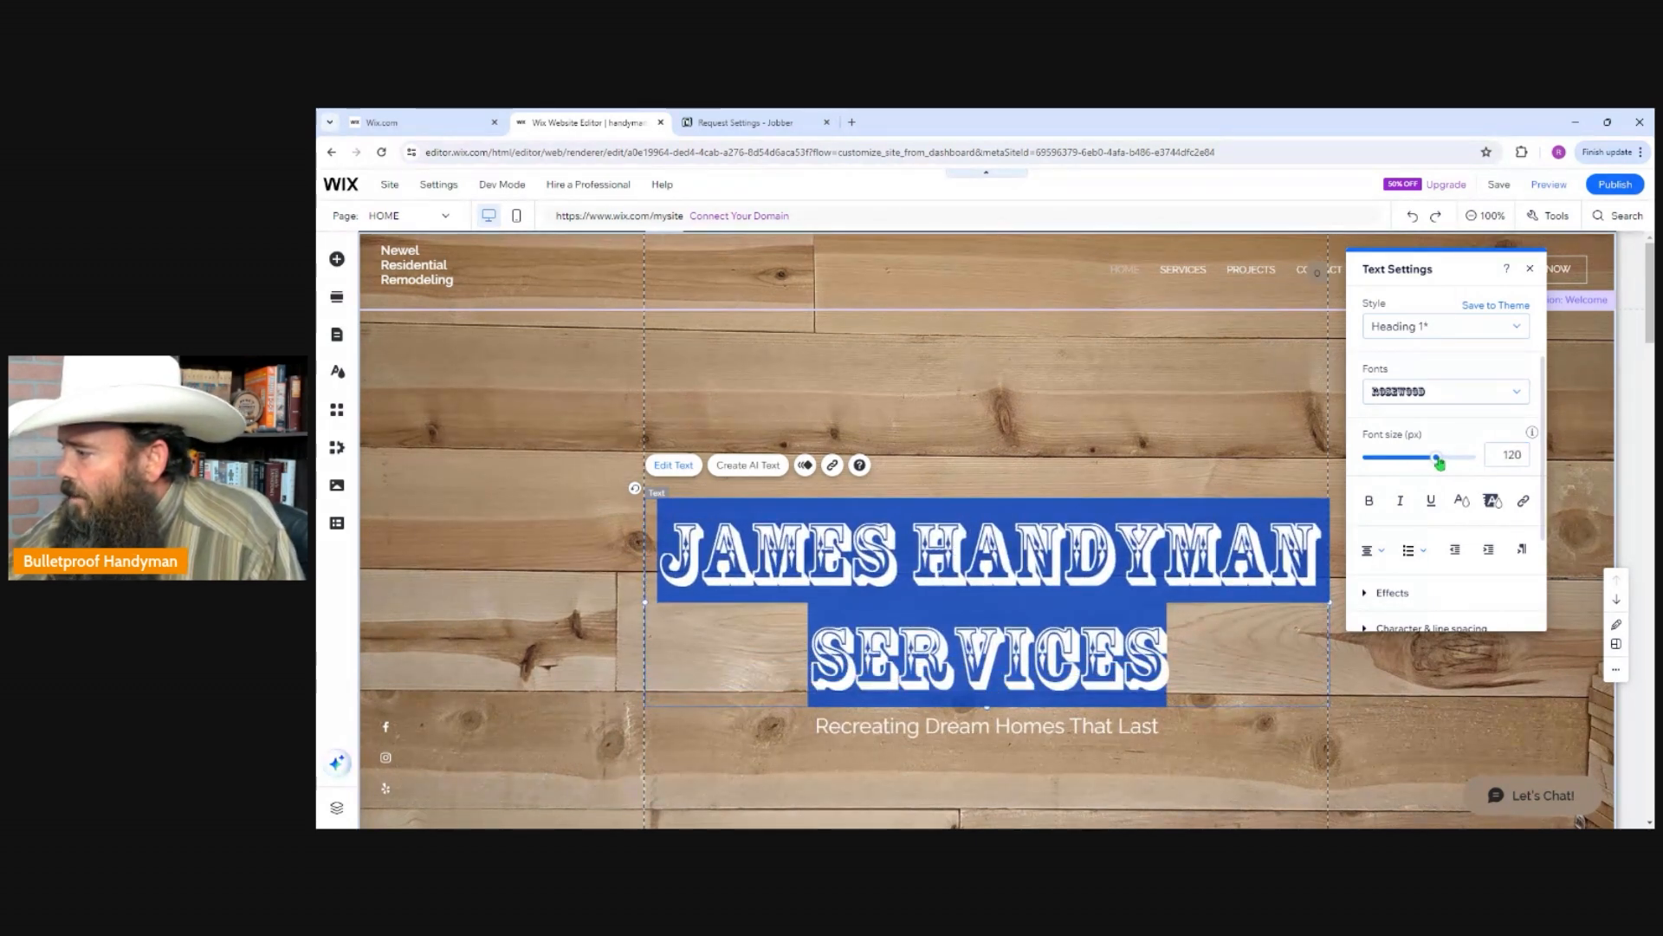
left_click(1065, 418)
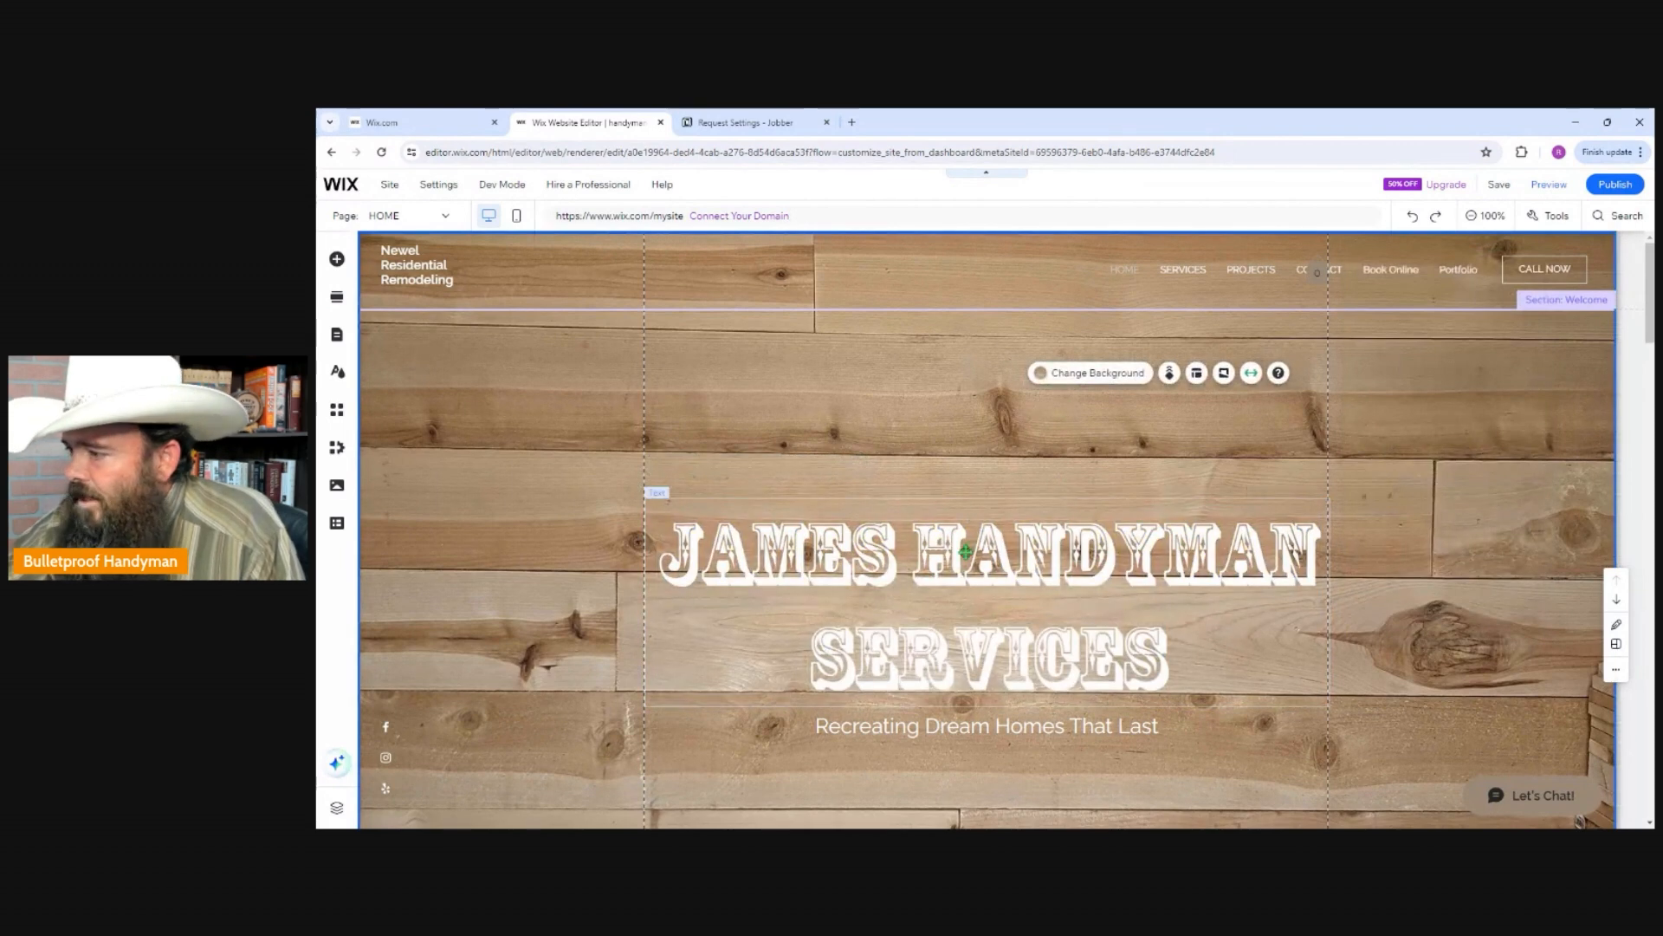
left_click_drag(964, 559, 954, 400)
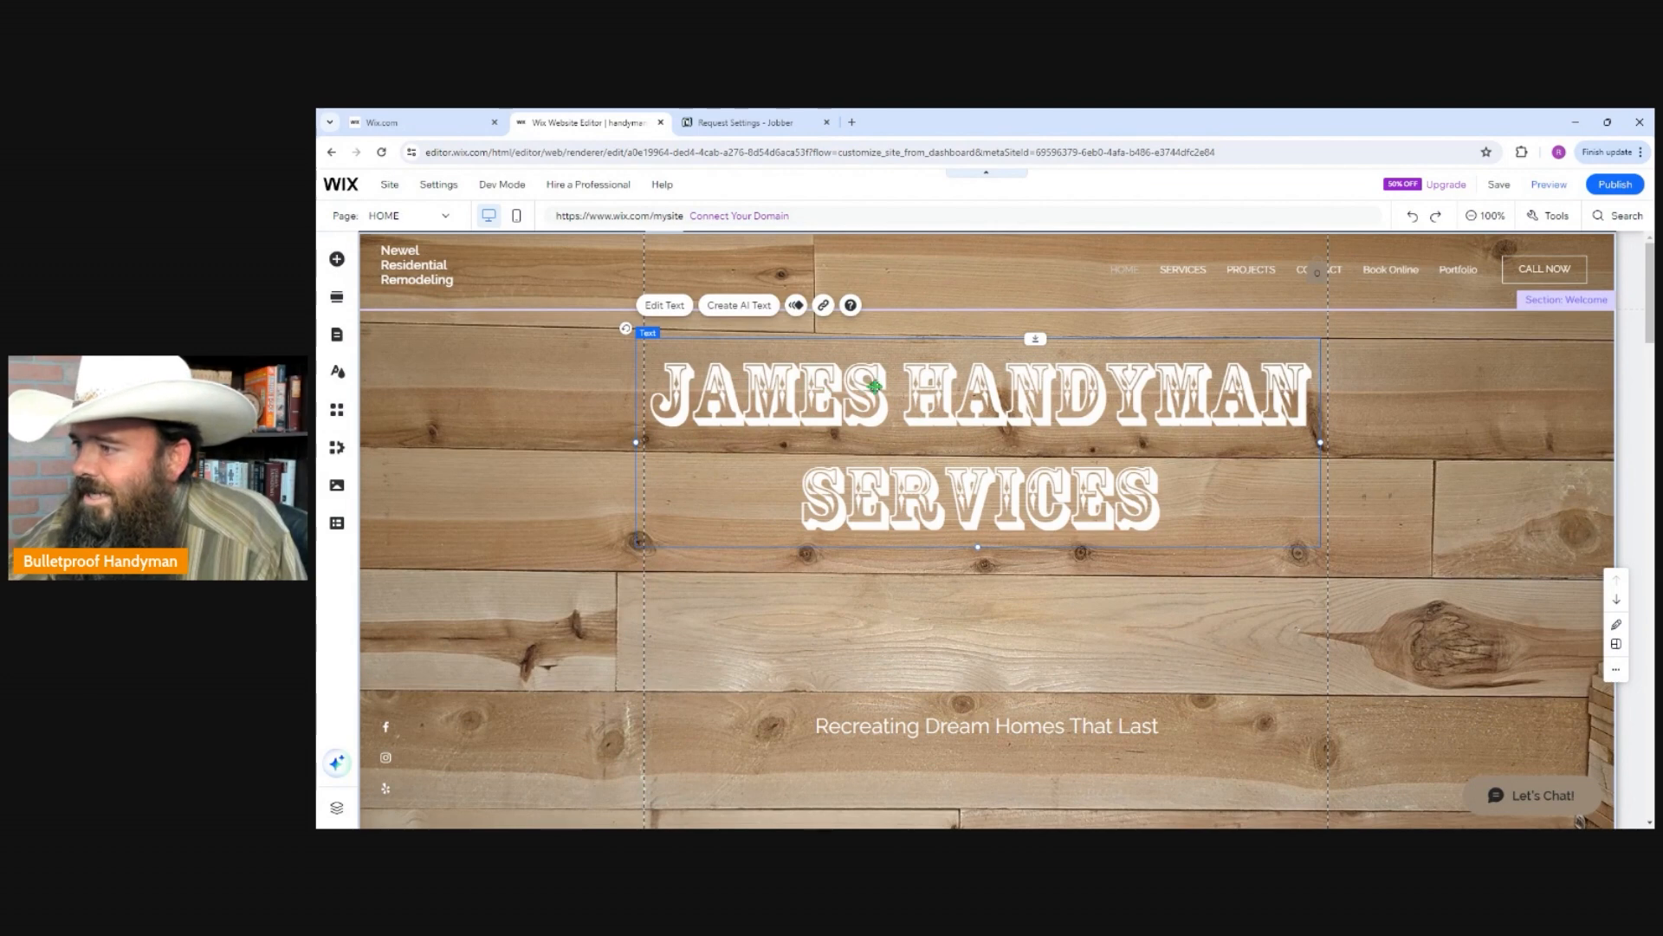
Try several text colors on the Welcome title, including theme and saved colors, and set it to black.
left_click(665, 307)
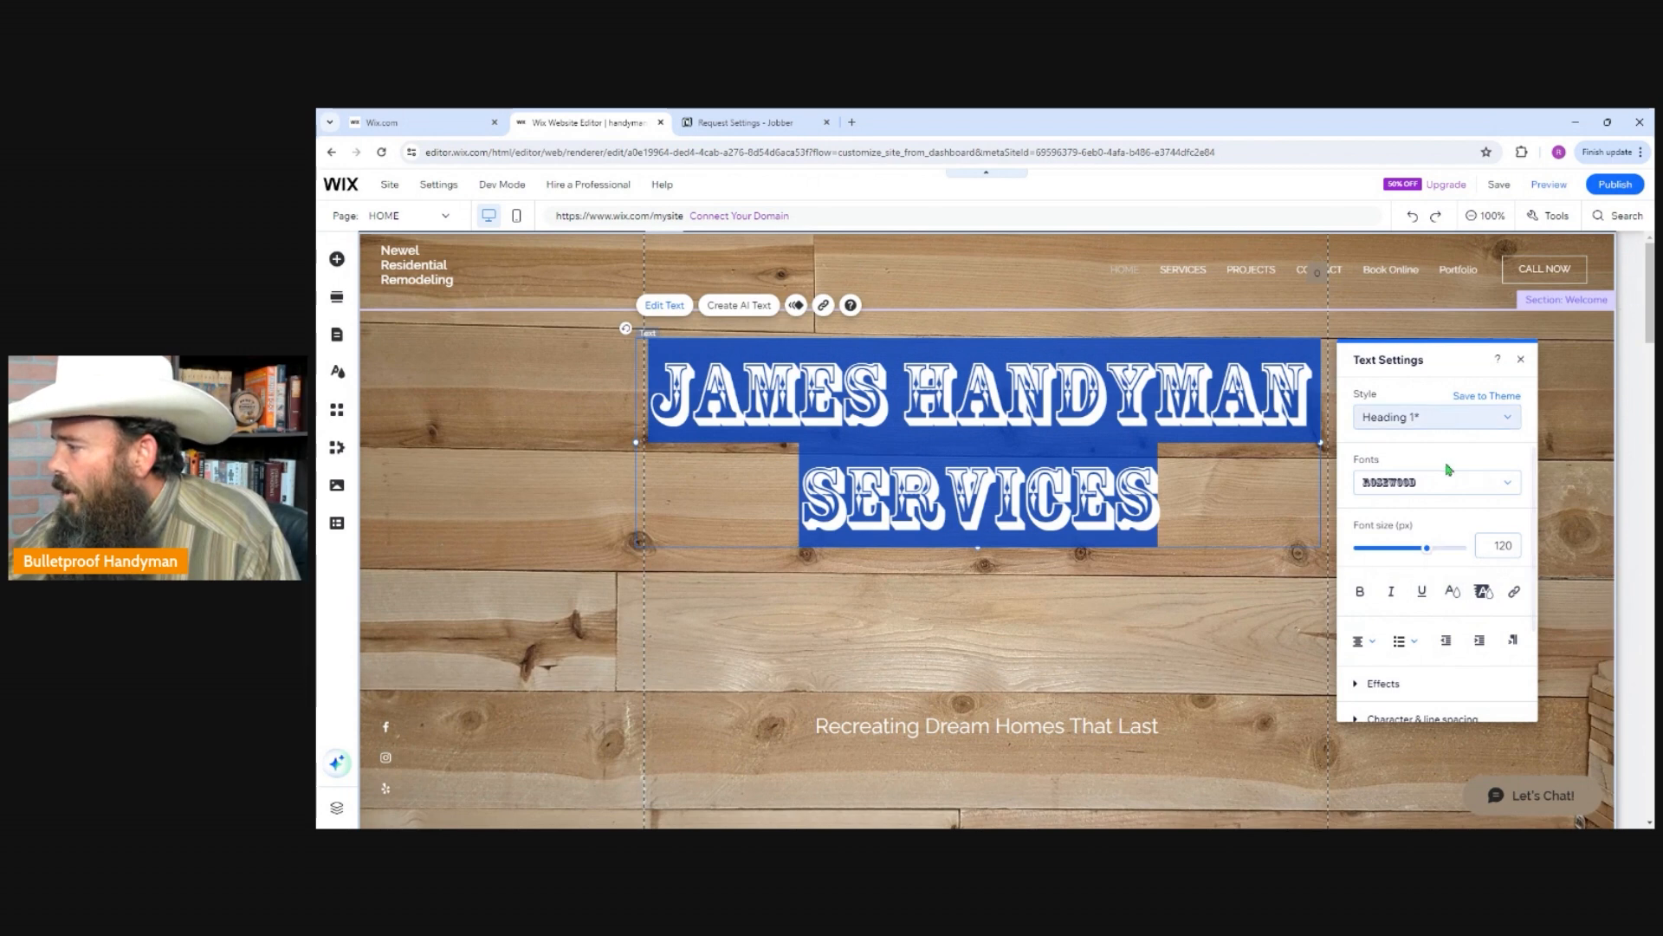
scroll(1483, 548, "down", 2)
scroll(1482, 552, "down", 1)
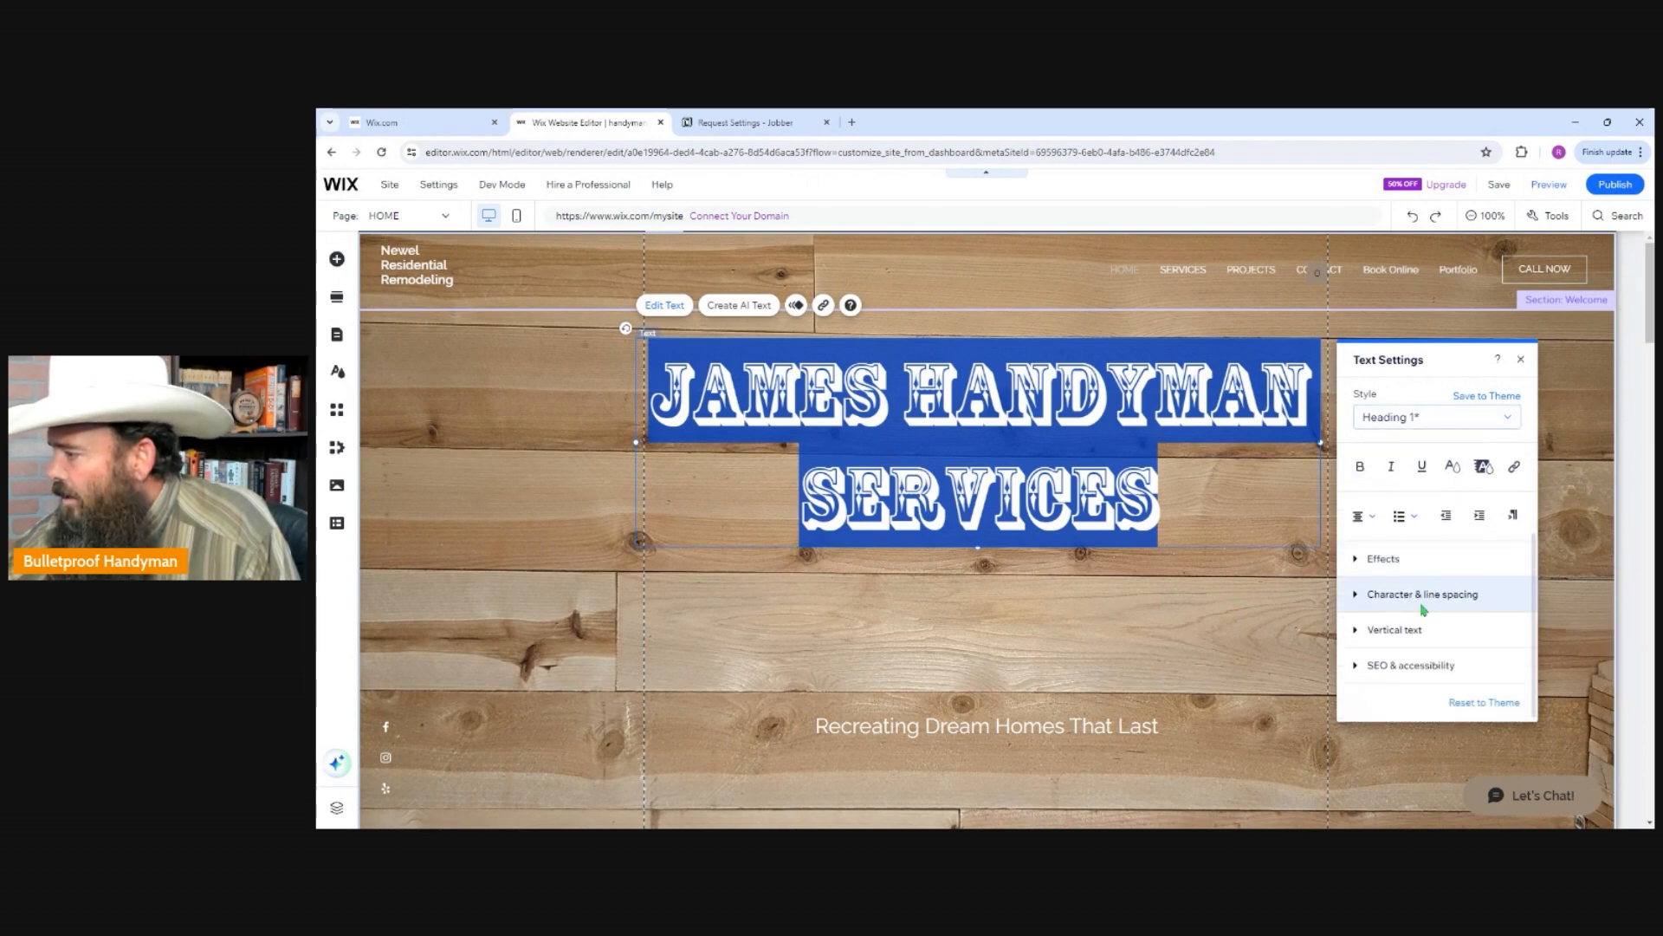
left_click(1454, 468)
left_click(1353, 473)
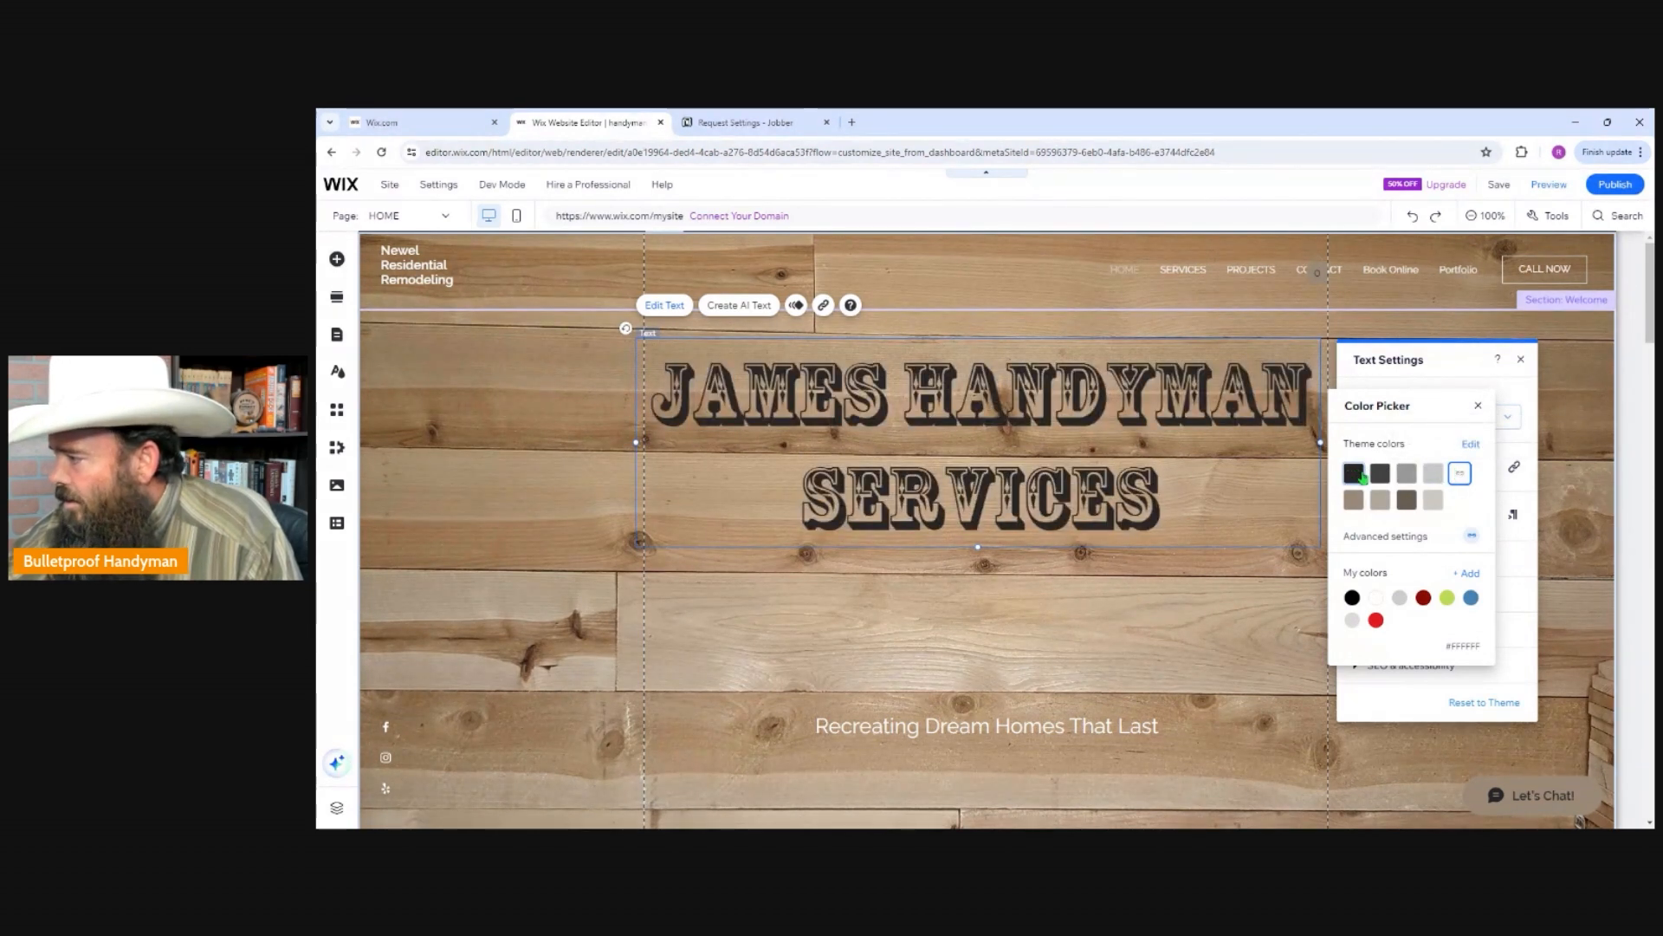
left_click(1424, 598)
left_click(1376, 620)
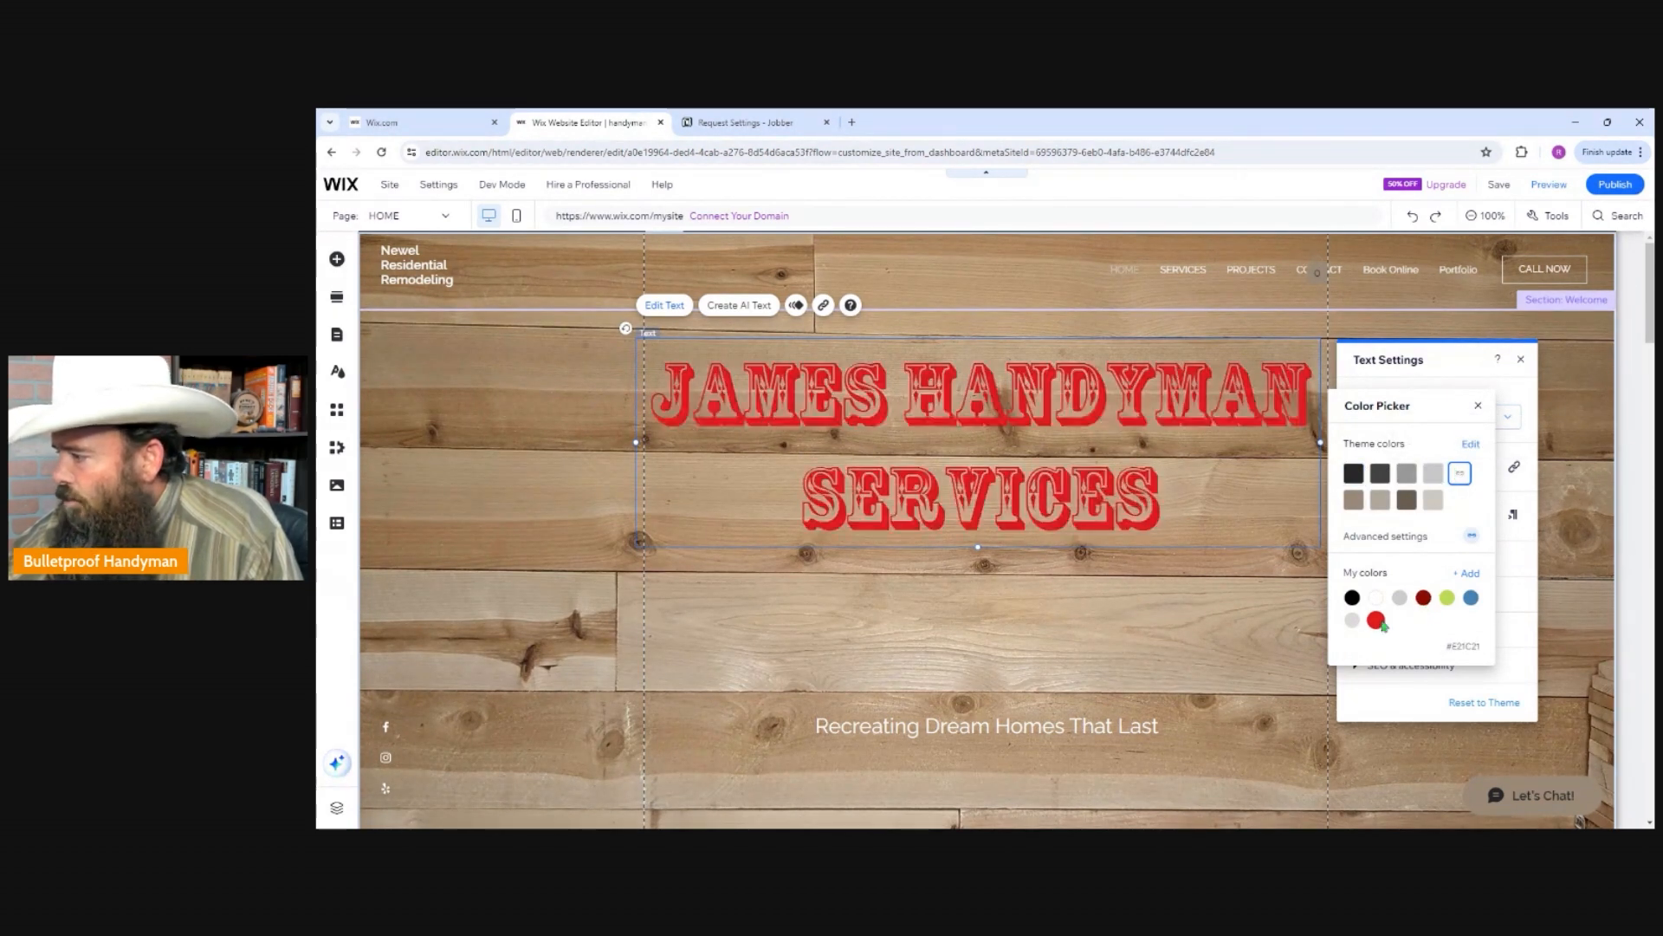
left_click(1448, 600)
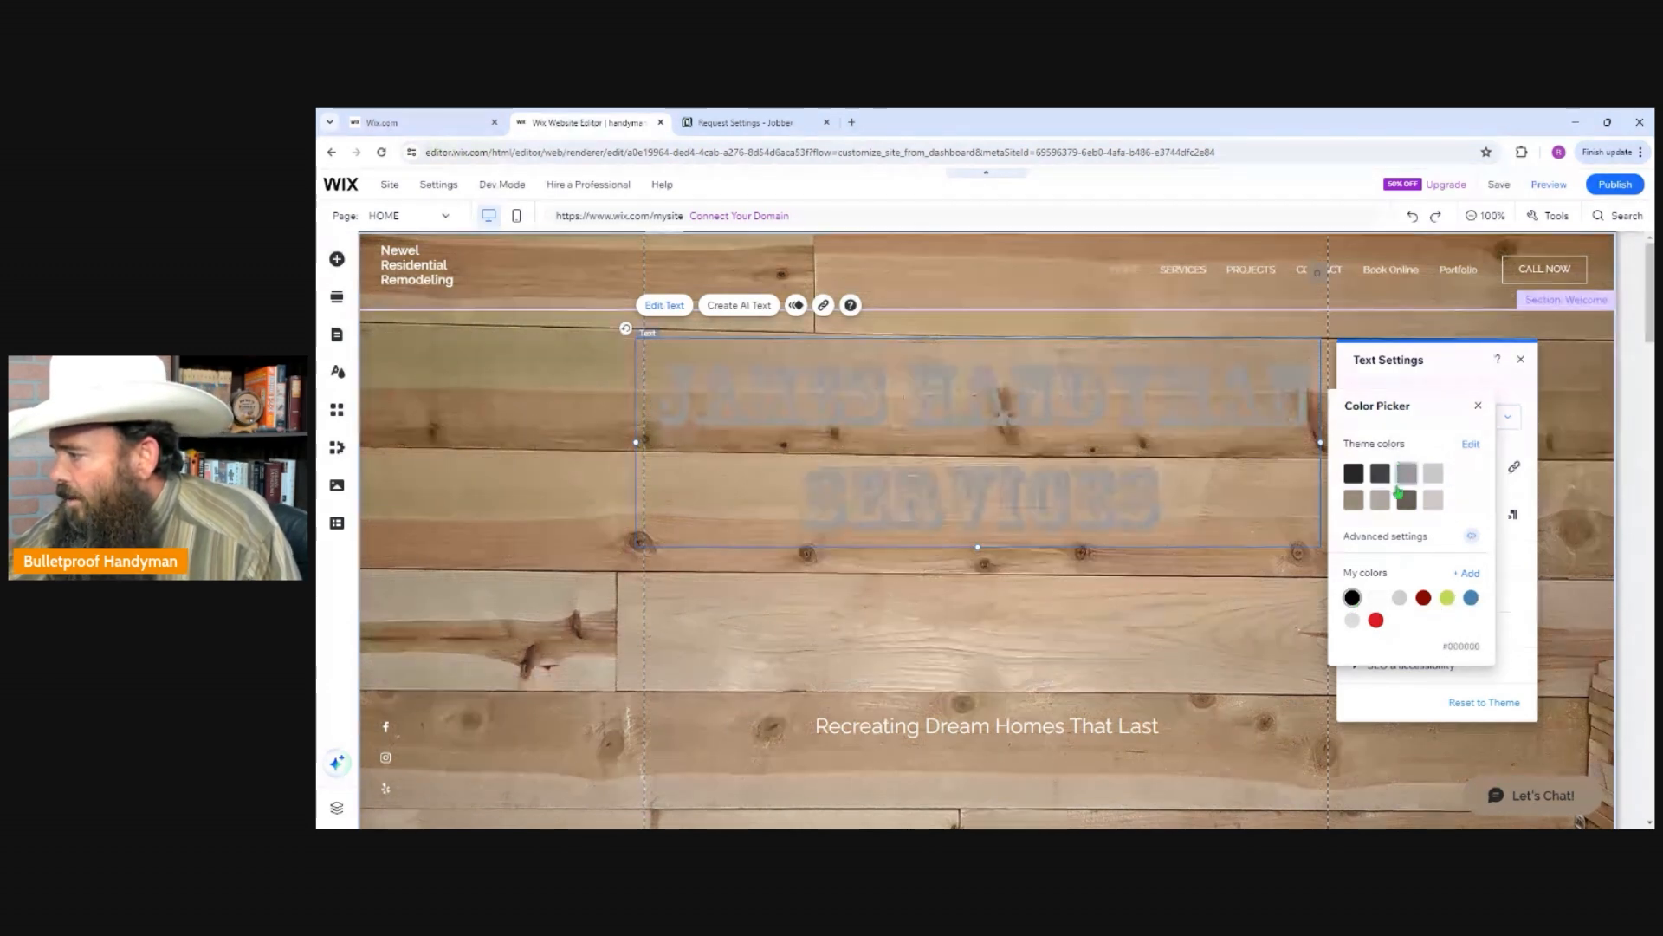
left_click(1269, 623)
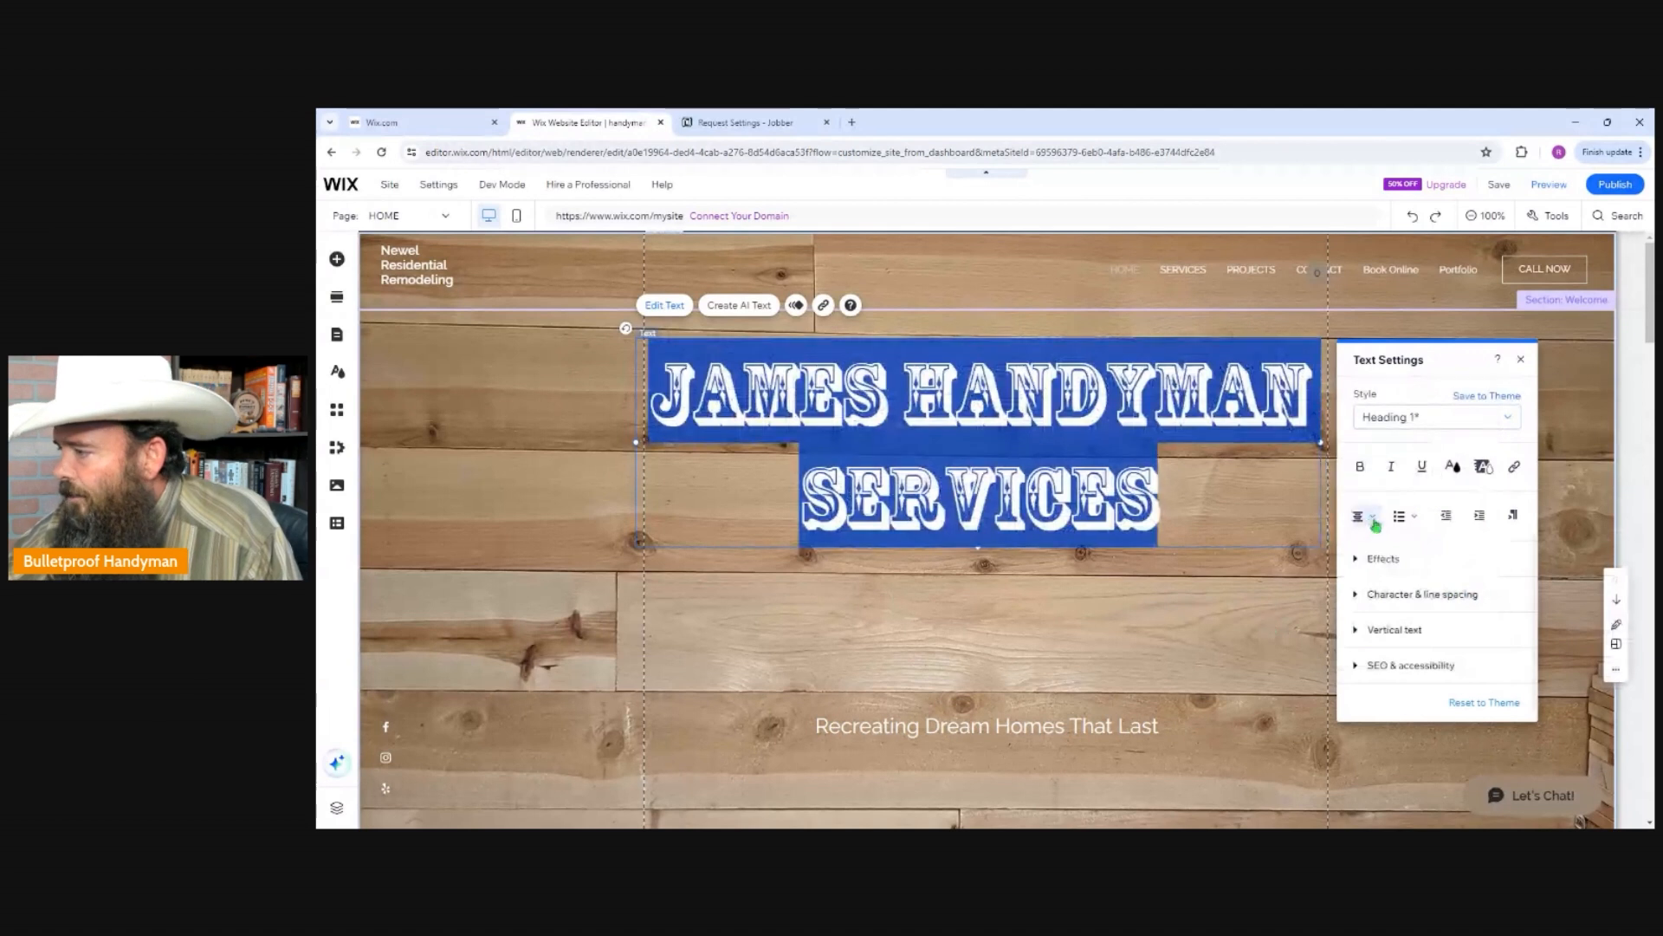
left_click(1222, 642)
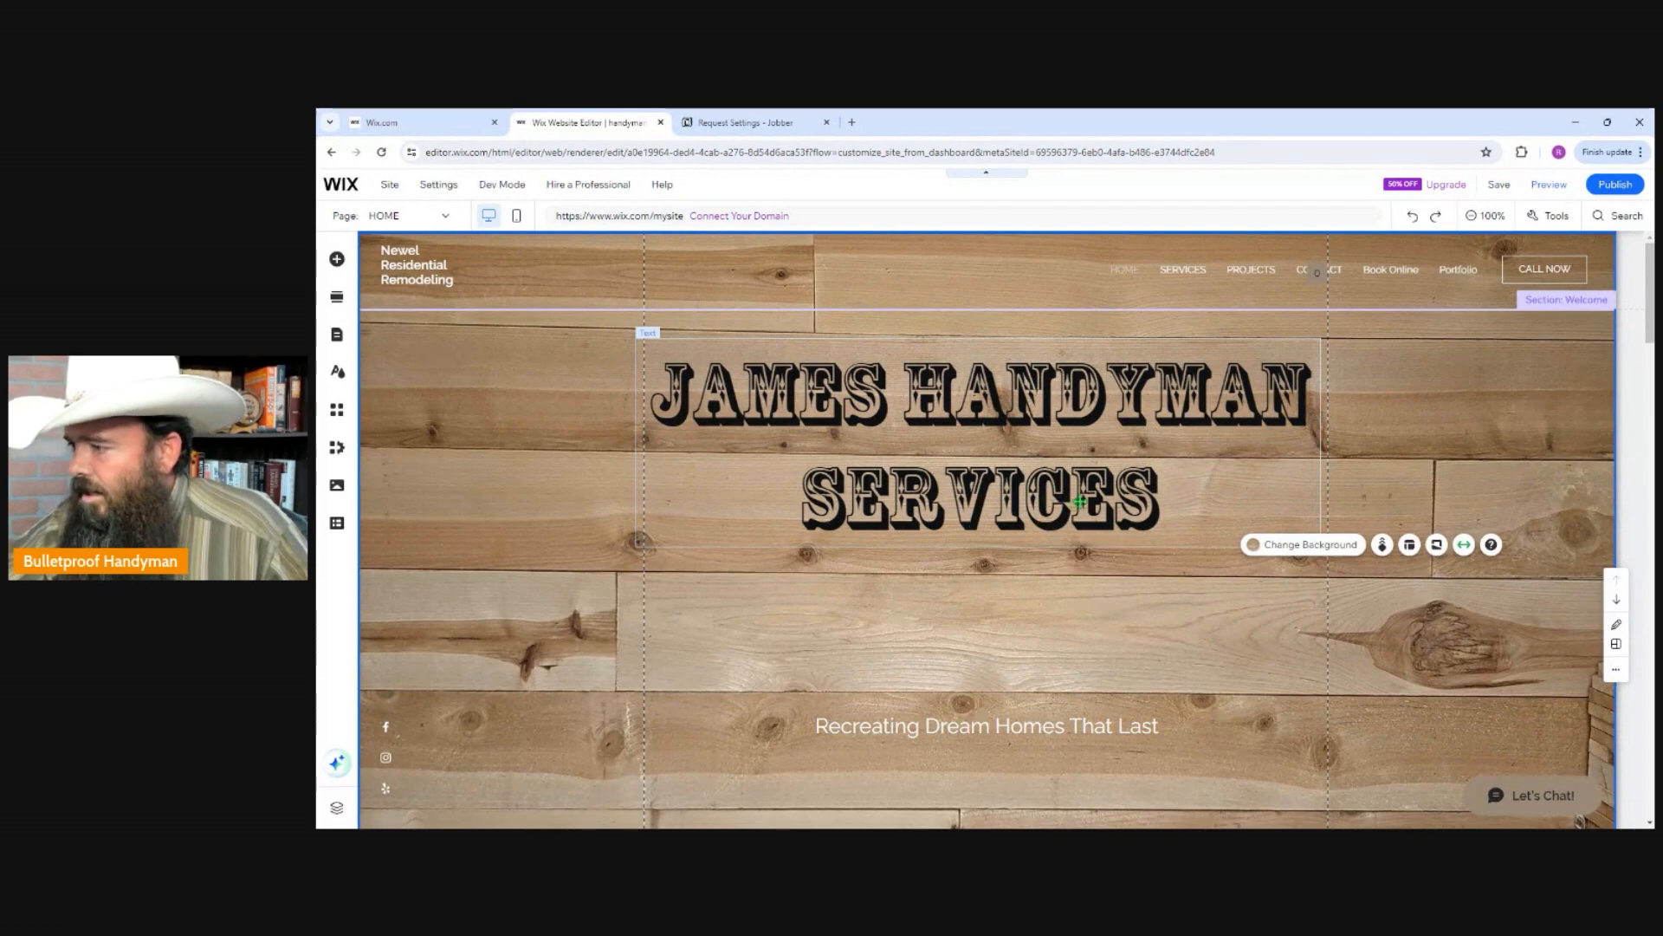
scroll(1070, 494, "down", 3)
left_click(977, 522)
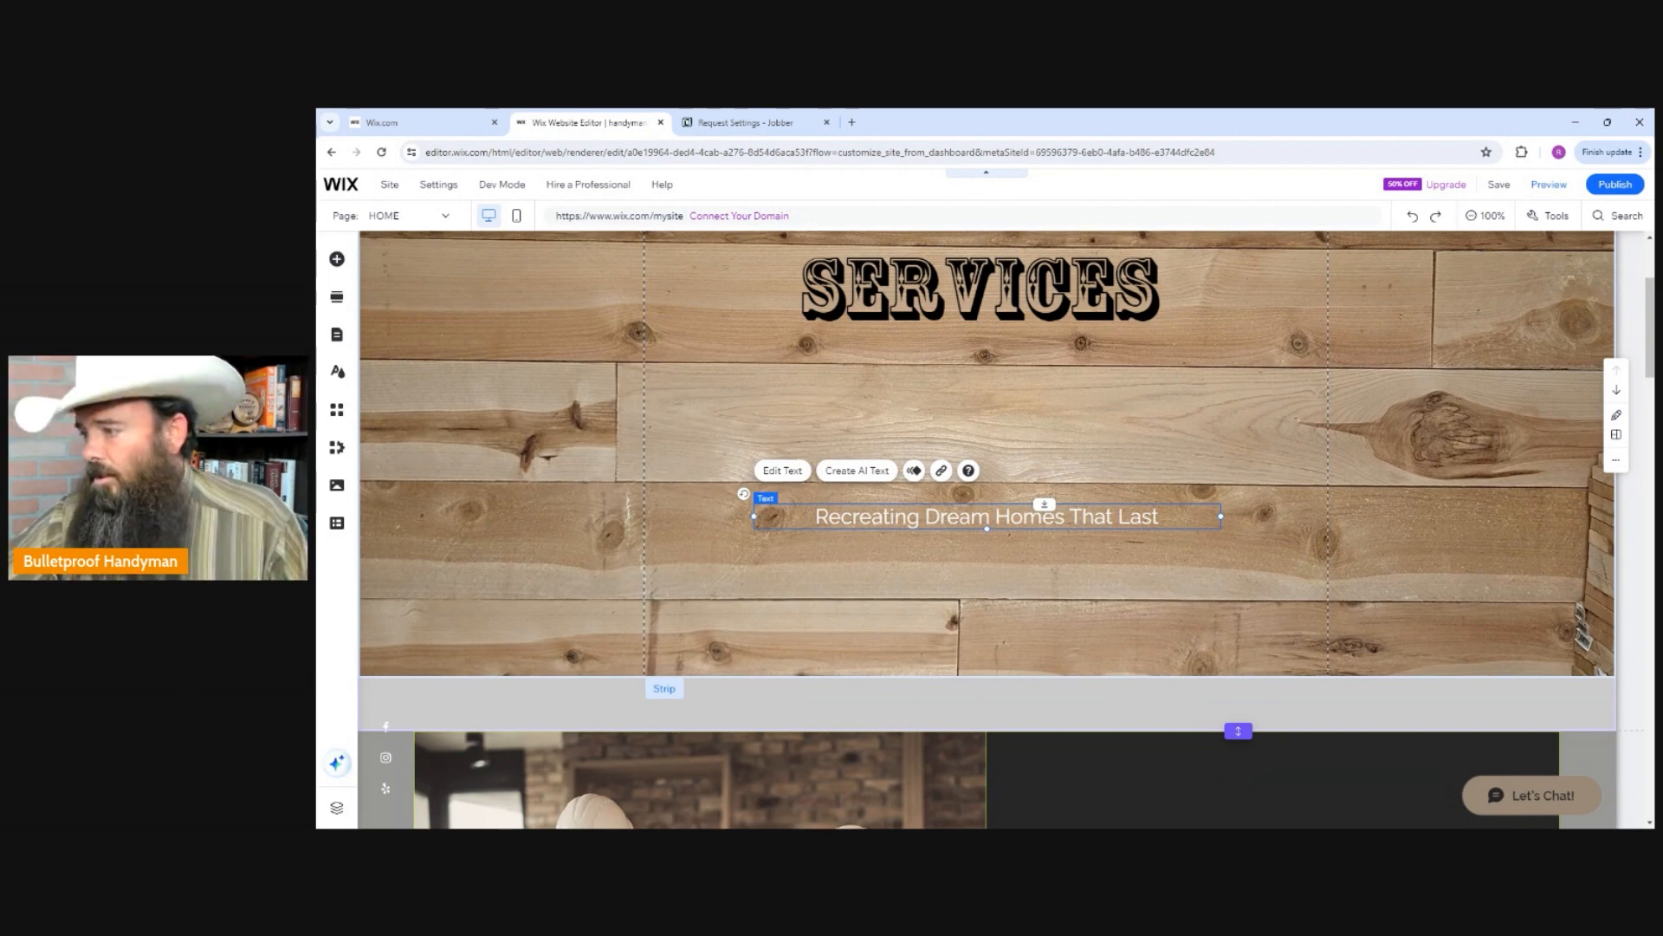
right_click(990, 518)
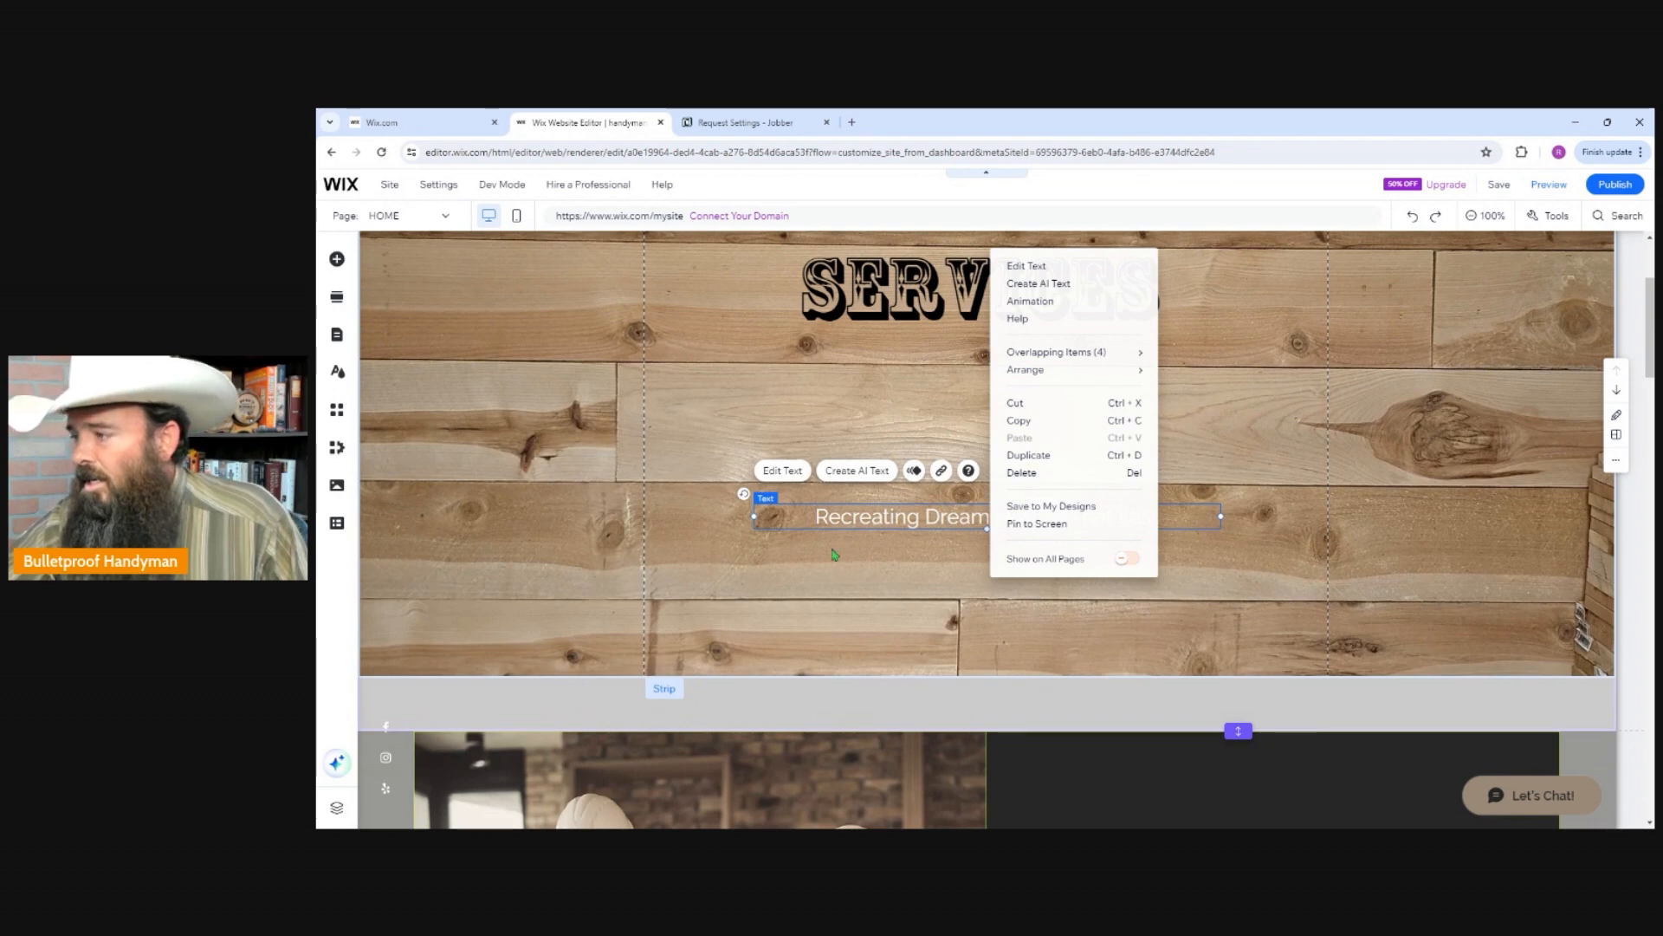
Look through the categories of elements that can be added to the page, such as text, images, buttons, strips and decorative shapes.
left_click(338, 260)
left_click(338, 260)
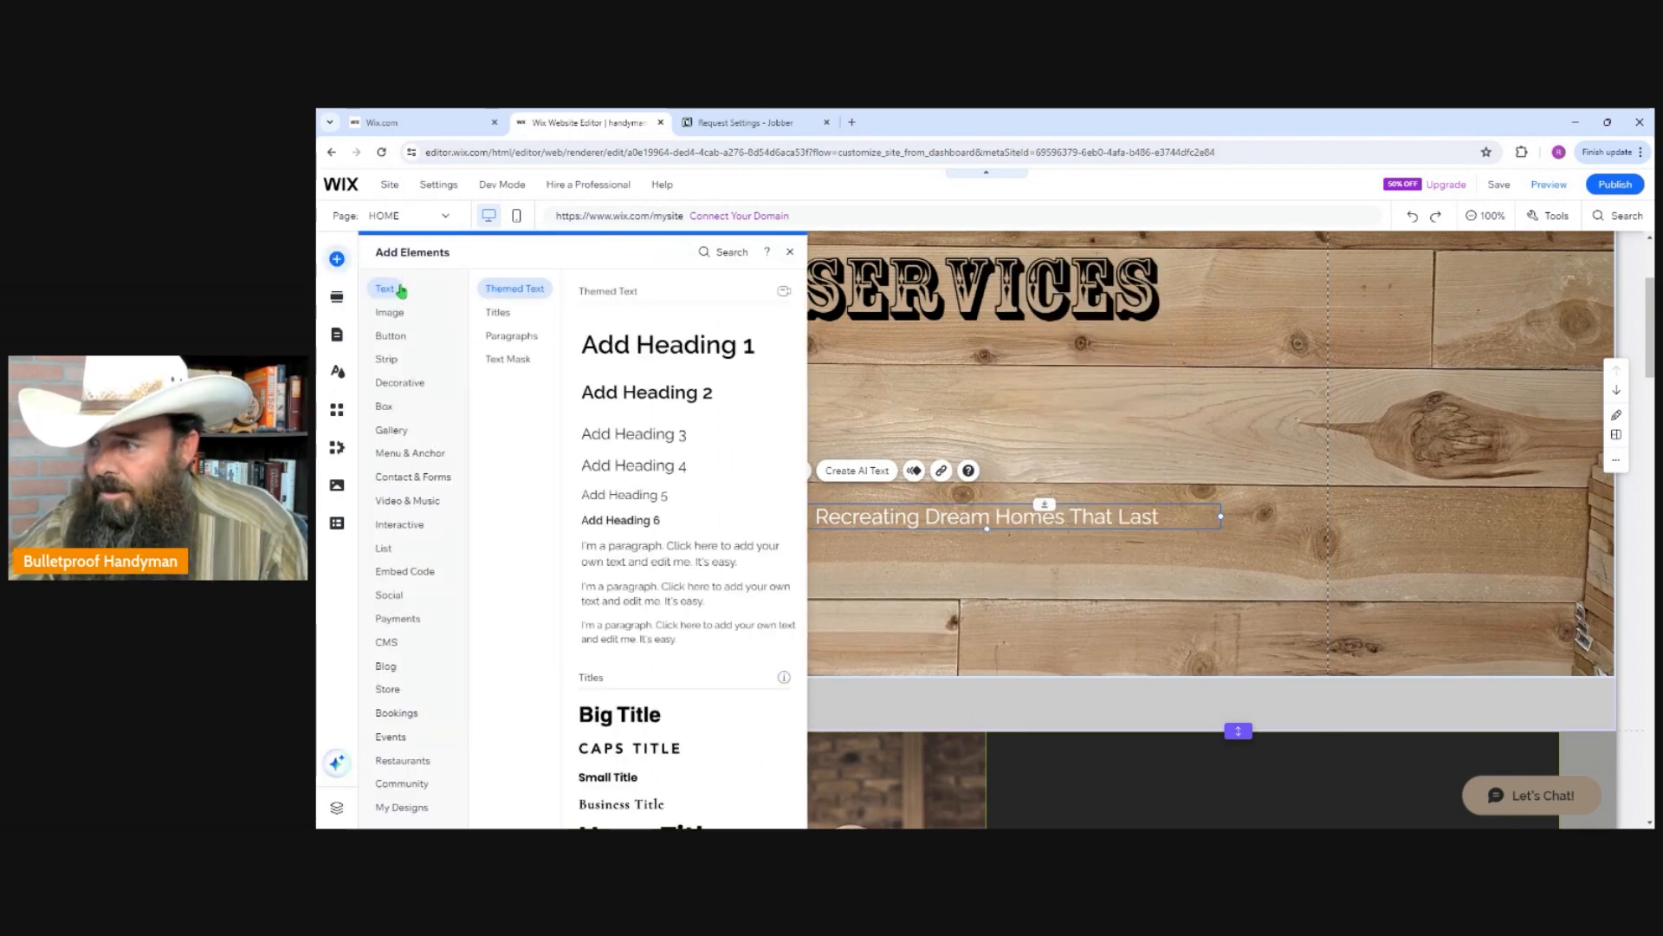
left_click(390, 737)
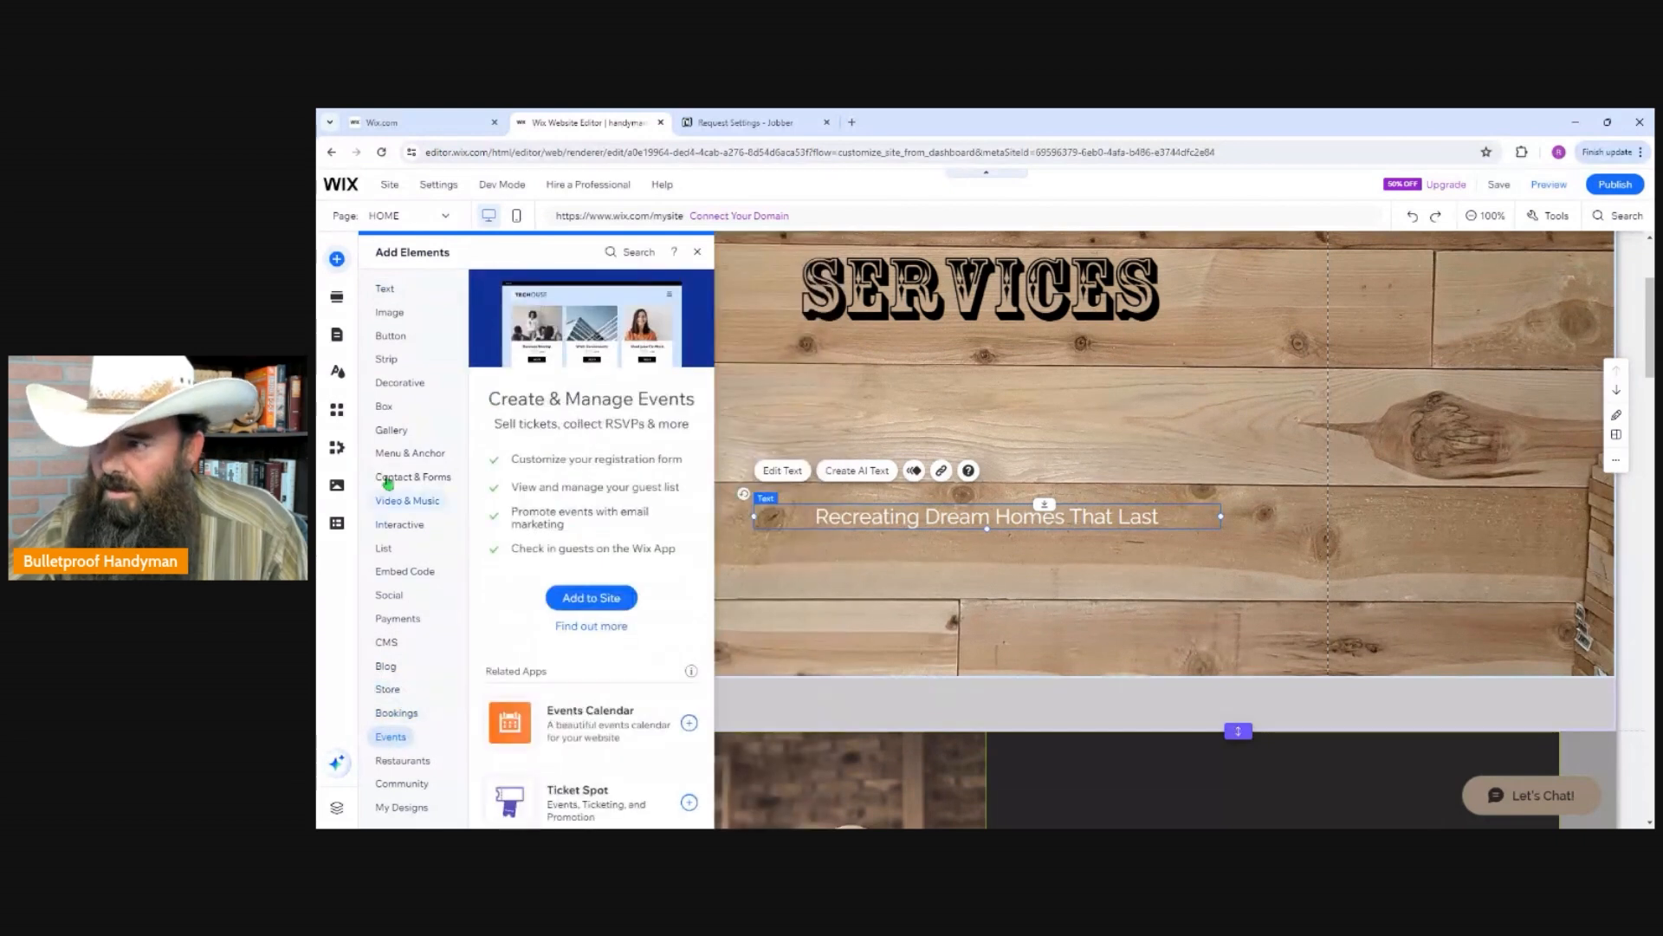
mouse_move(388, 360)
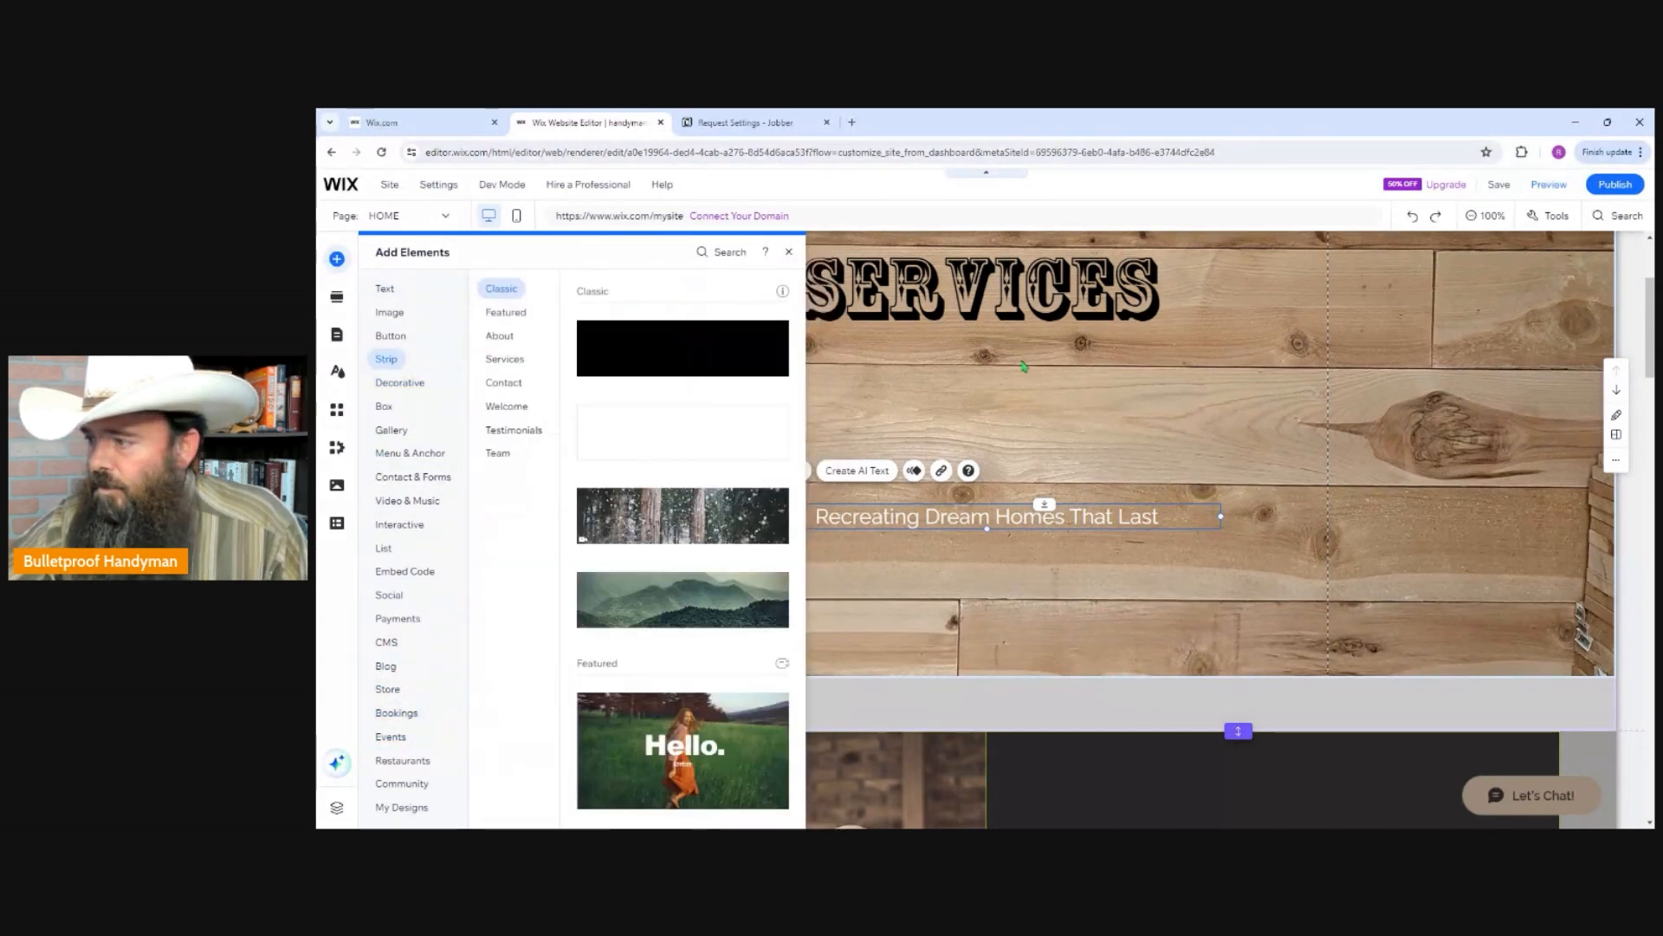
left_click(1105, 418)
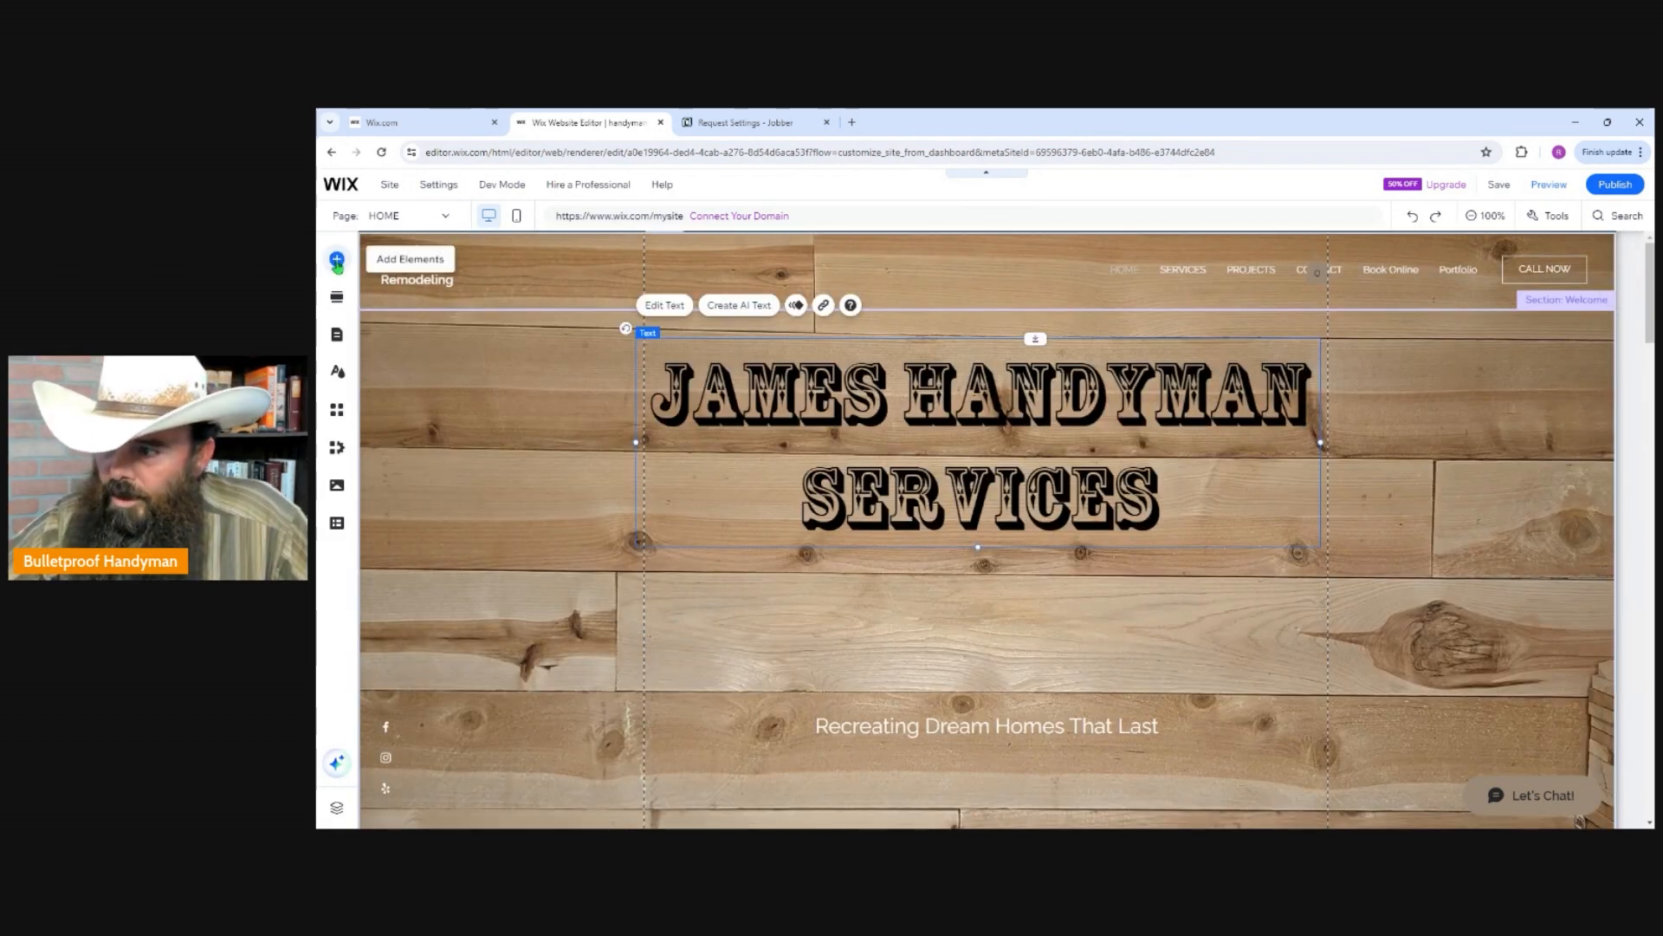
left_click(337, 260)
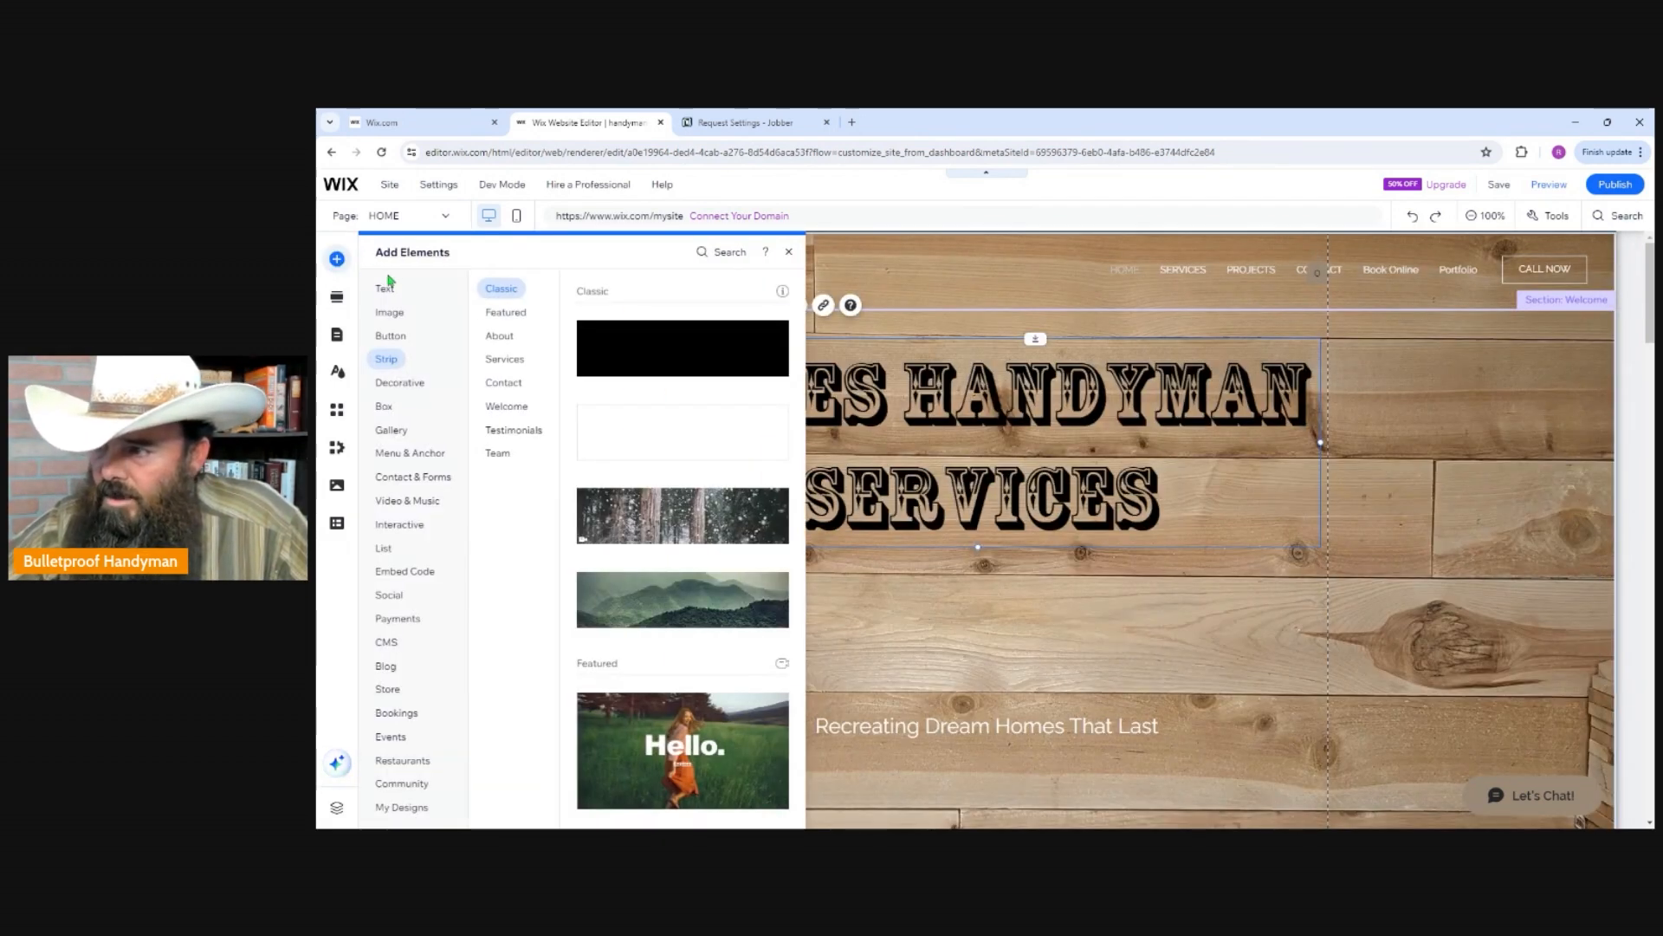
left_click(391, 313)
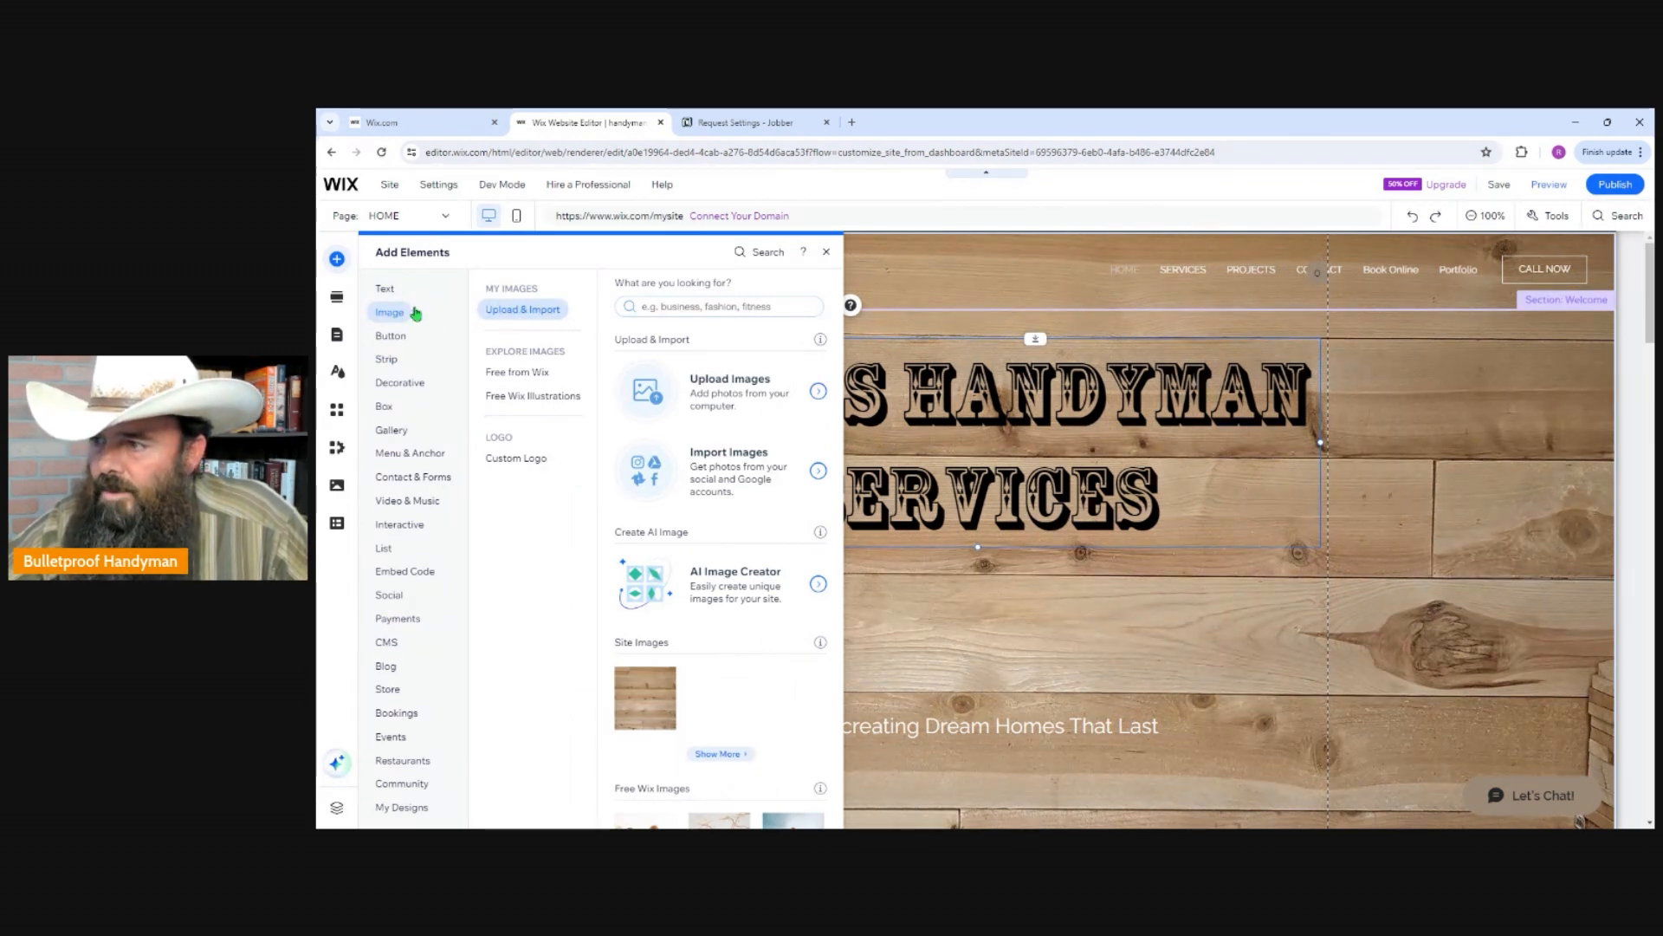
left_click(386, 289)
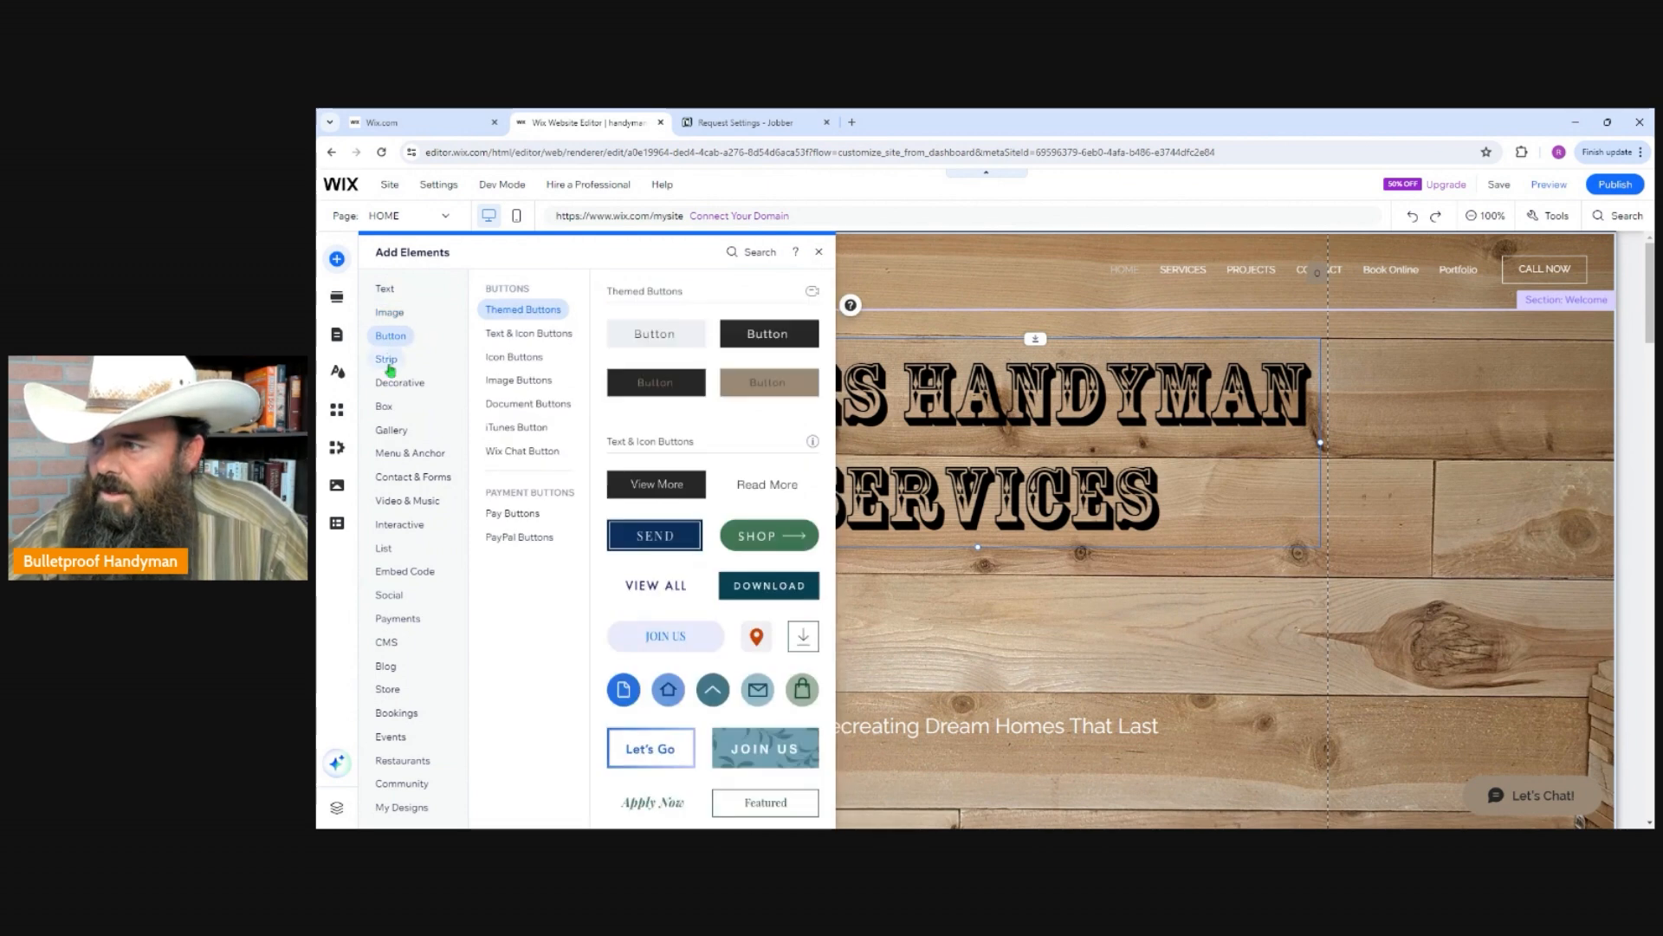
mouse_move(390, 382)
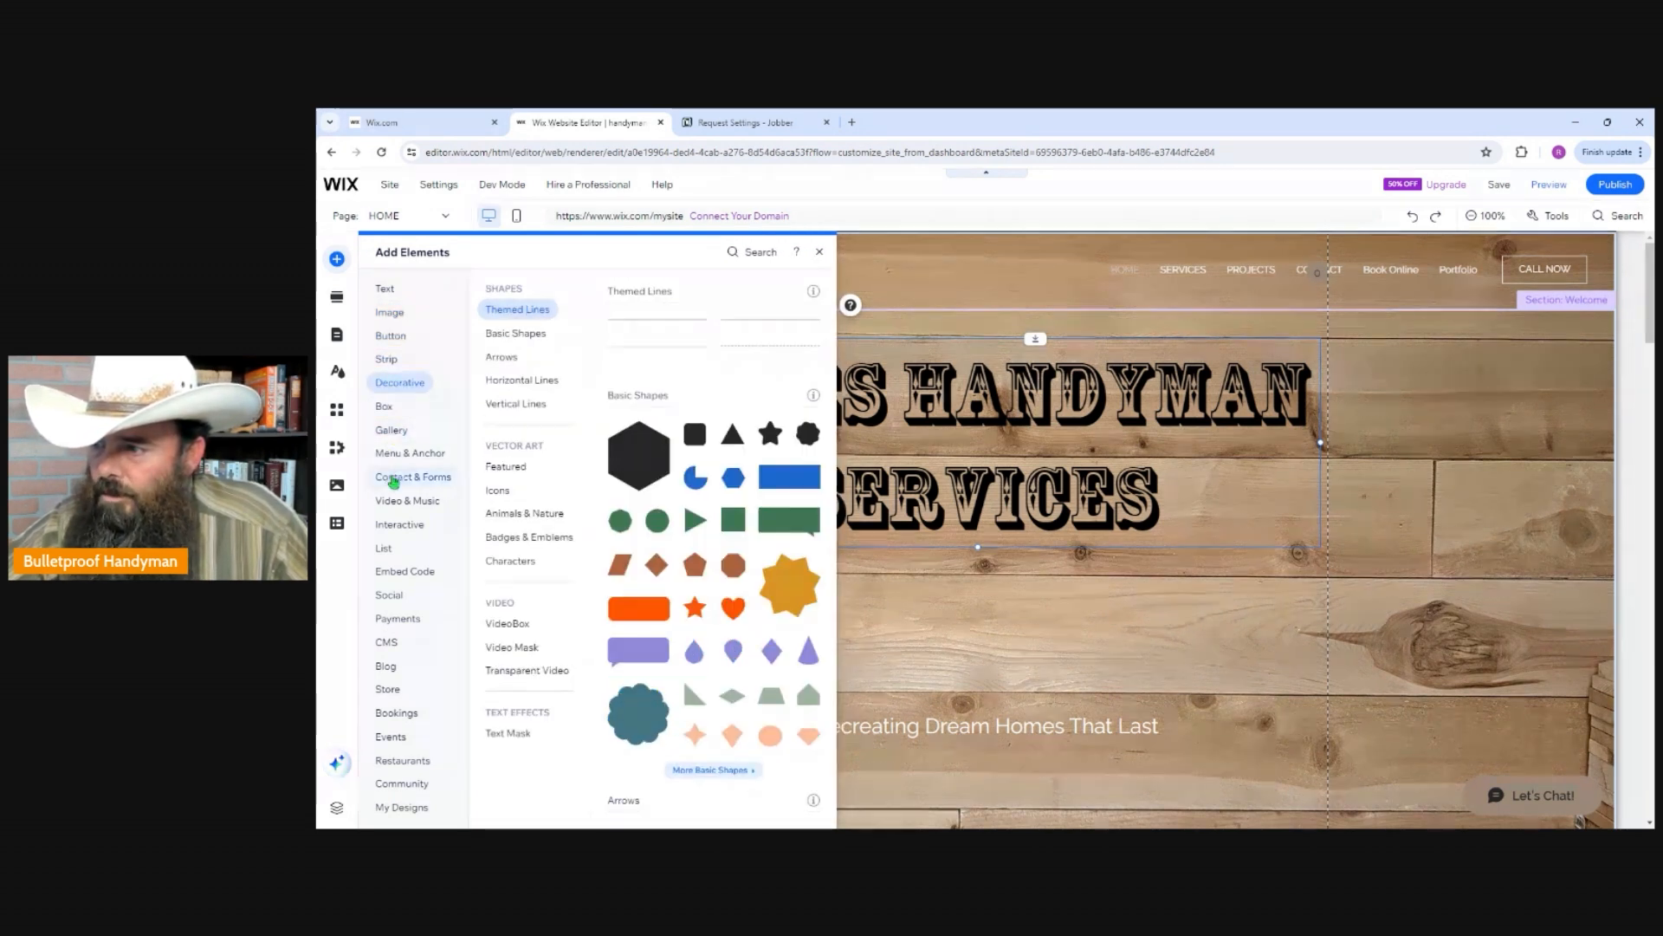
Add the free Wix image "Pears" to the Welcome section.
mouse_move(396, 322)
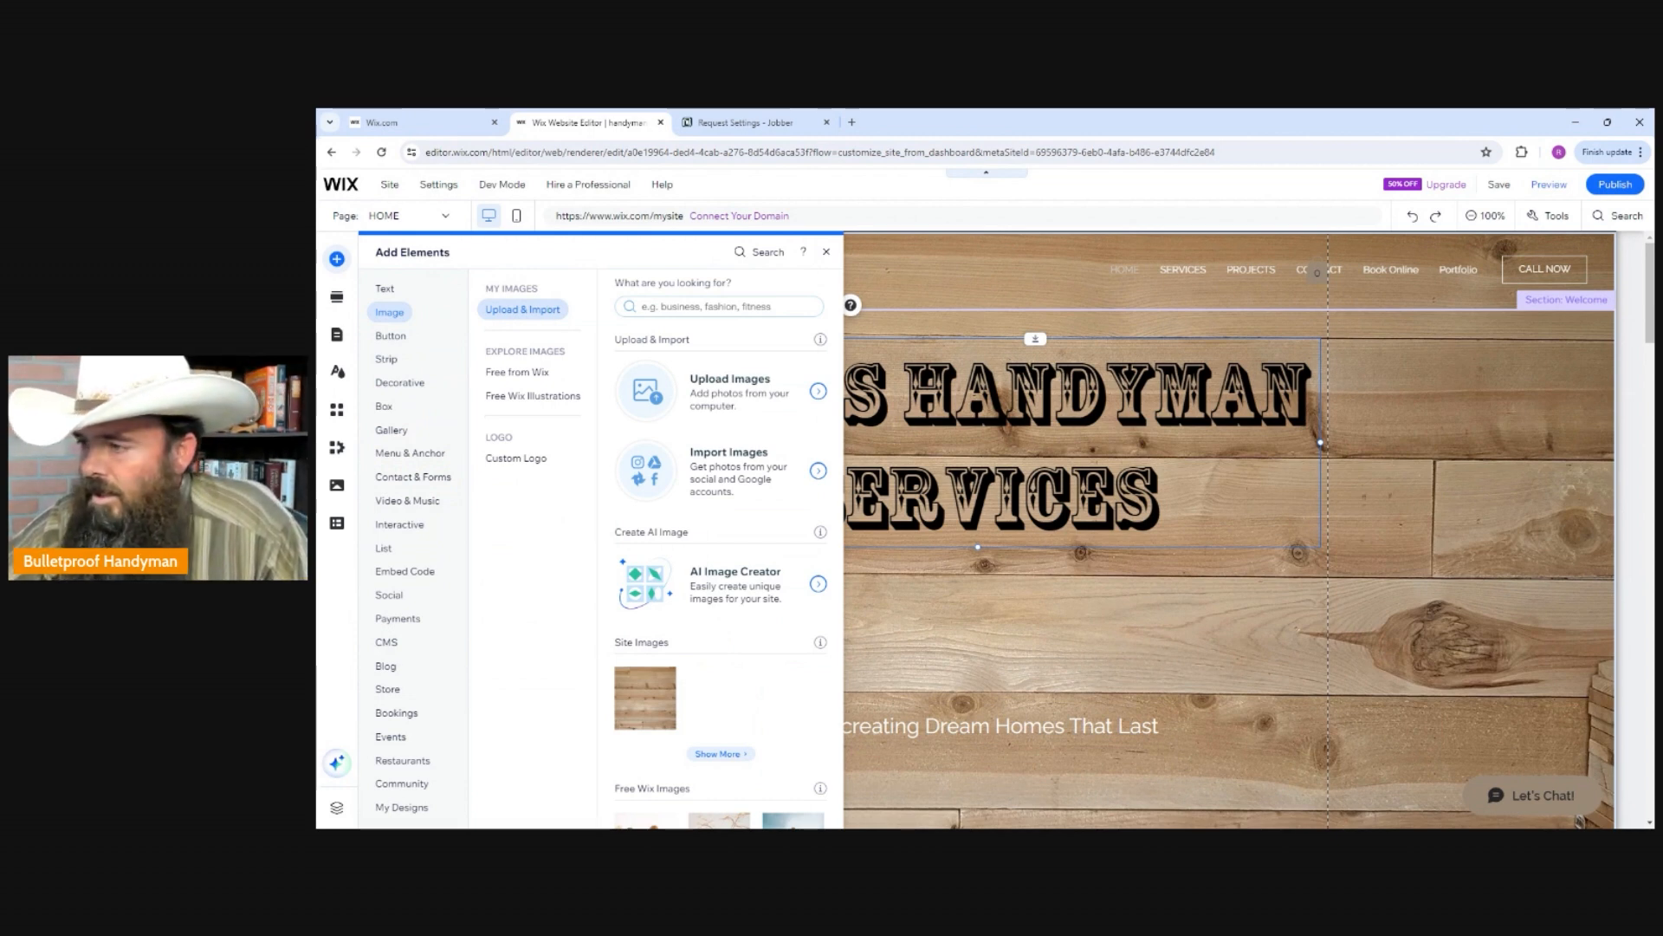
left_click(520, 372)
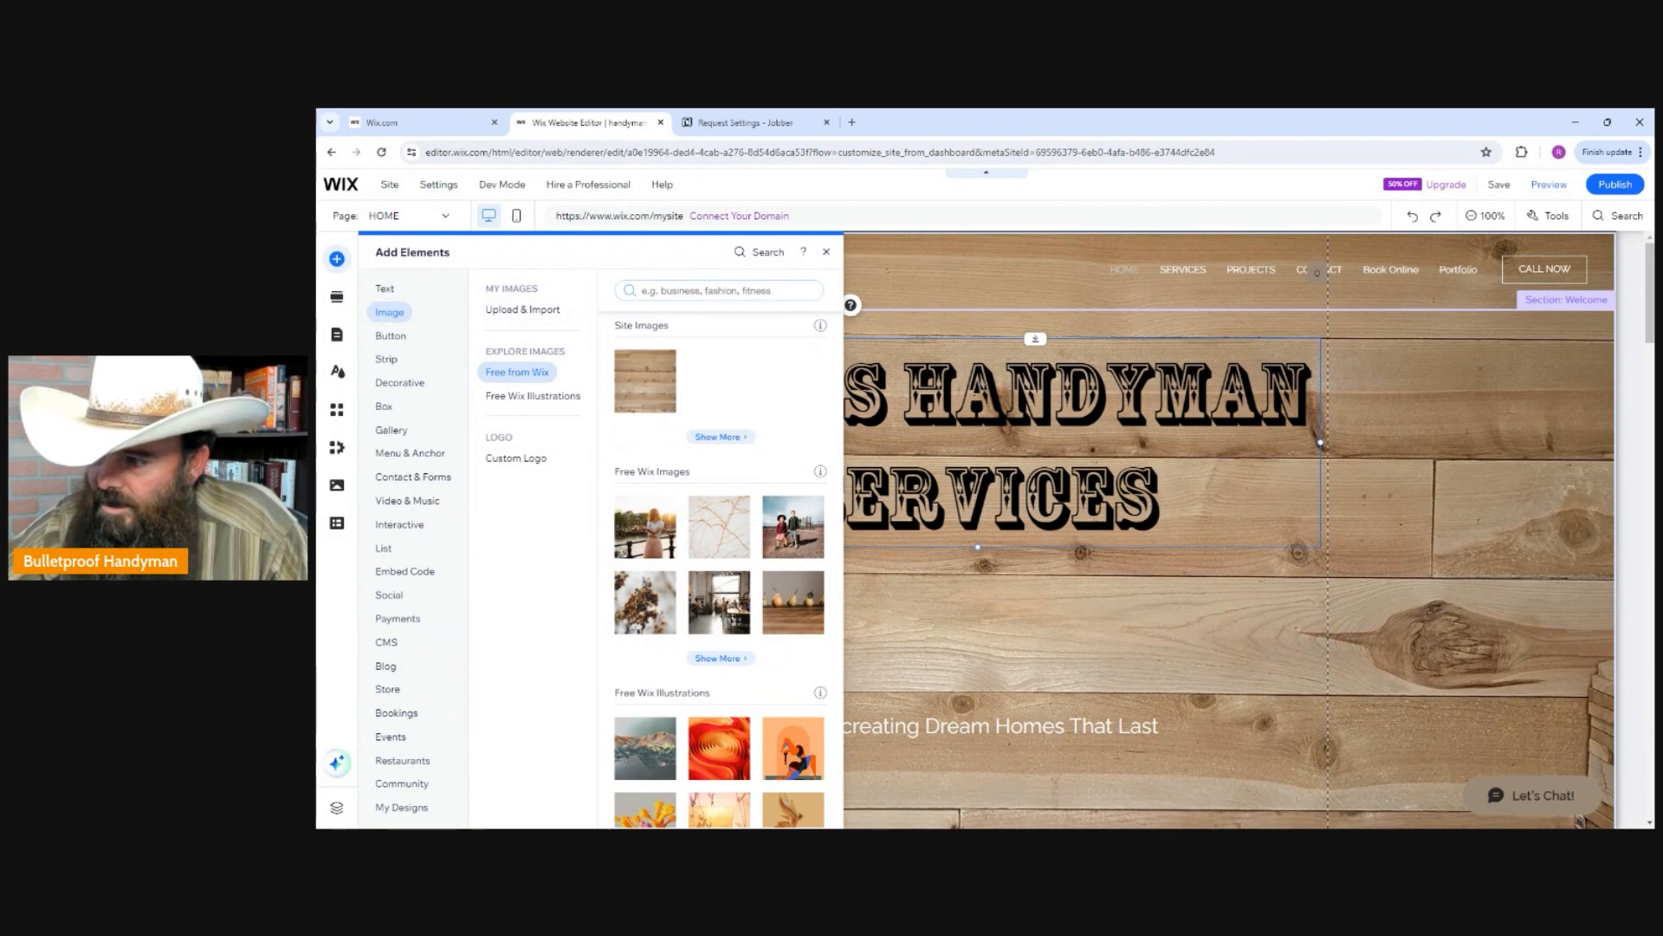
left_click(520, 374)
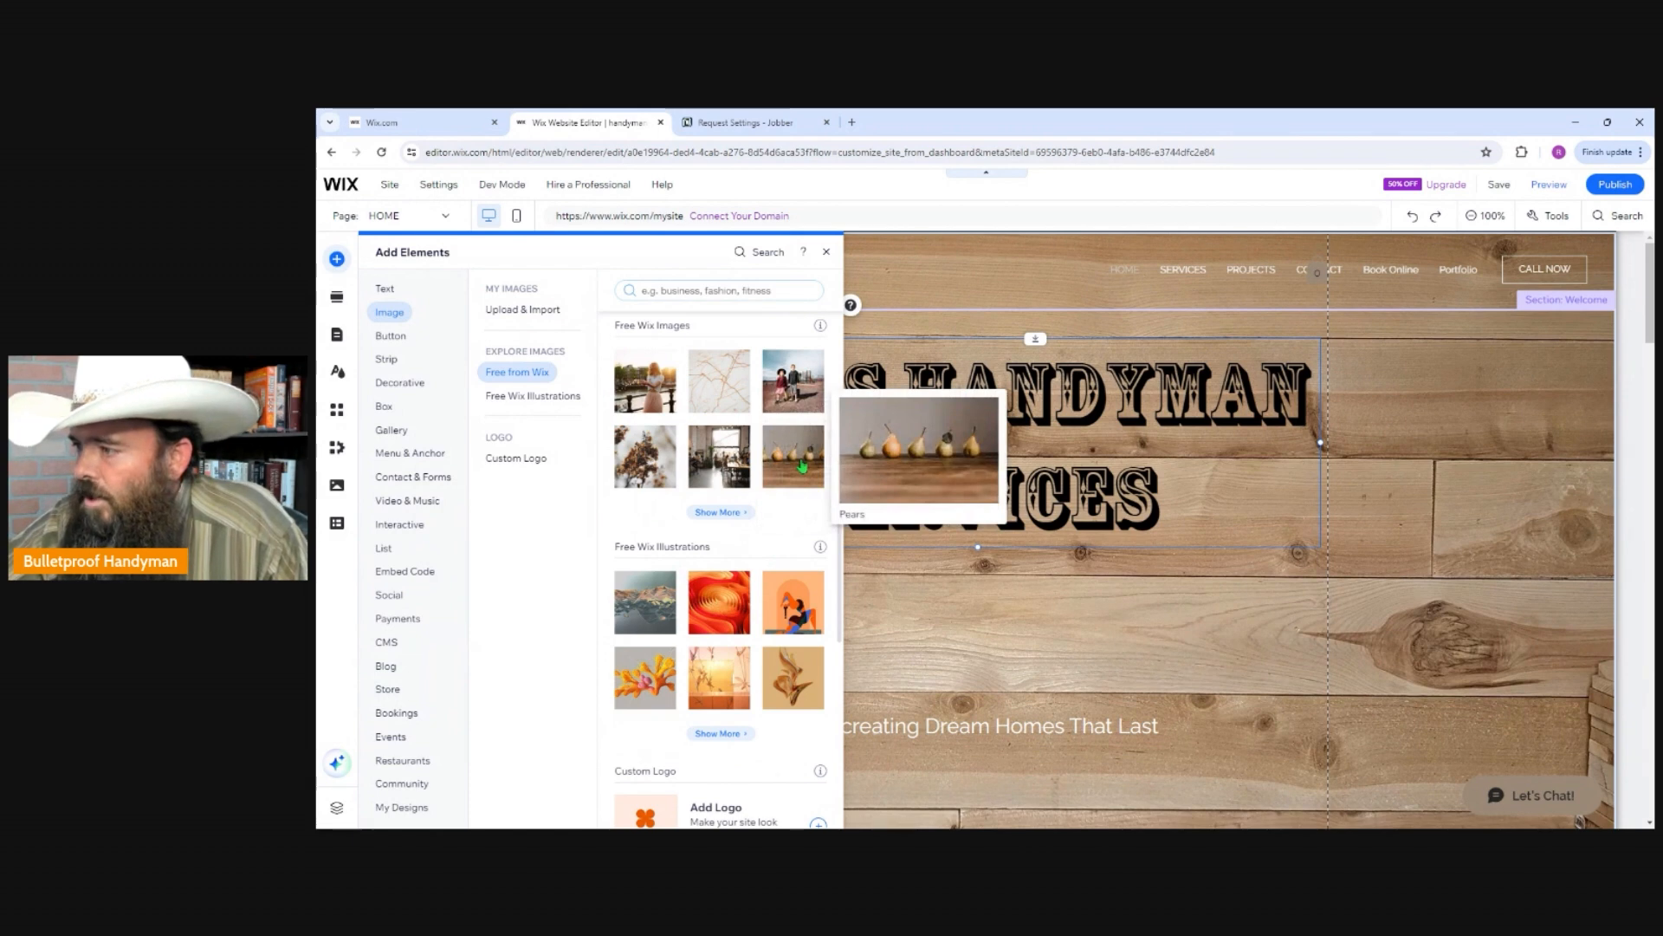
left_click(803, 466)
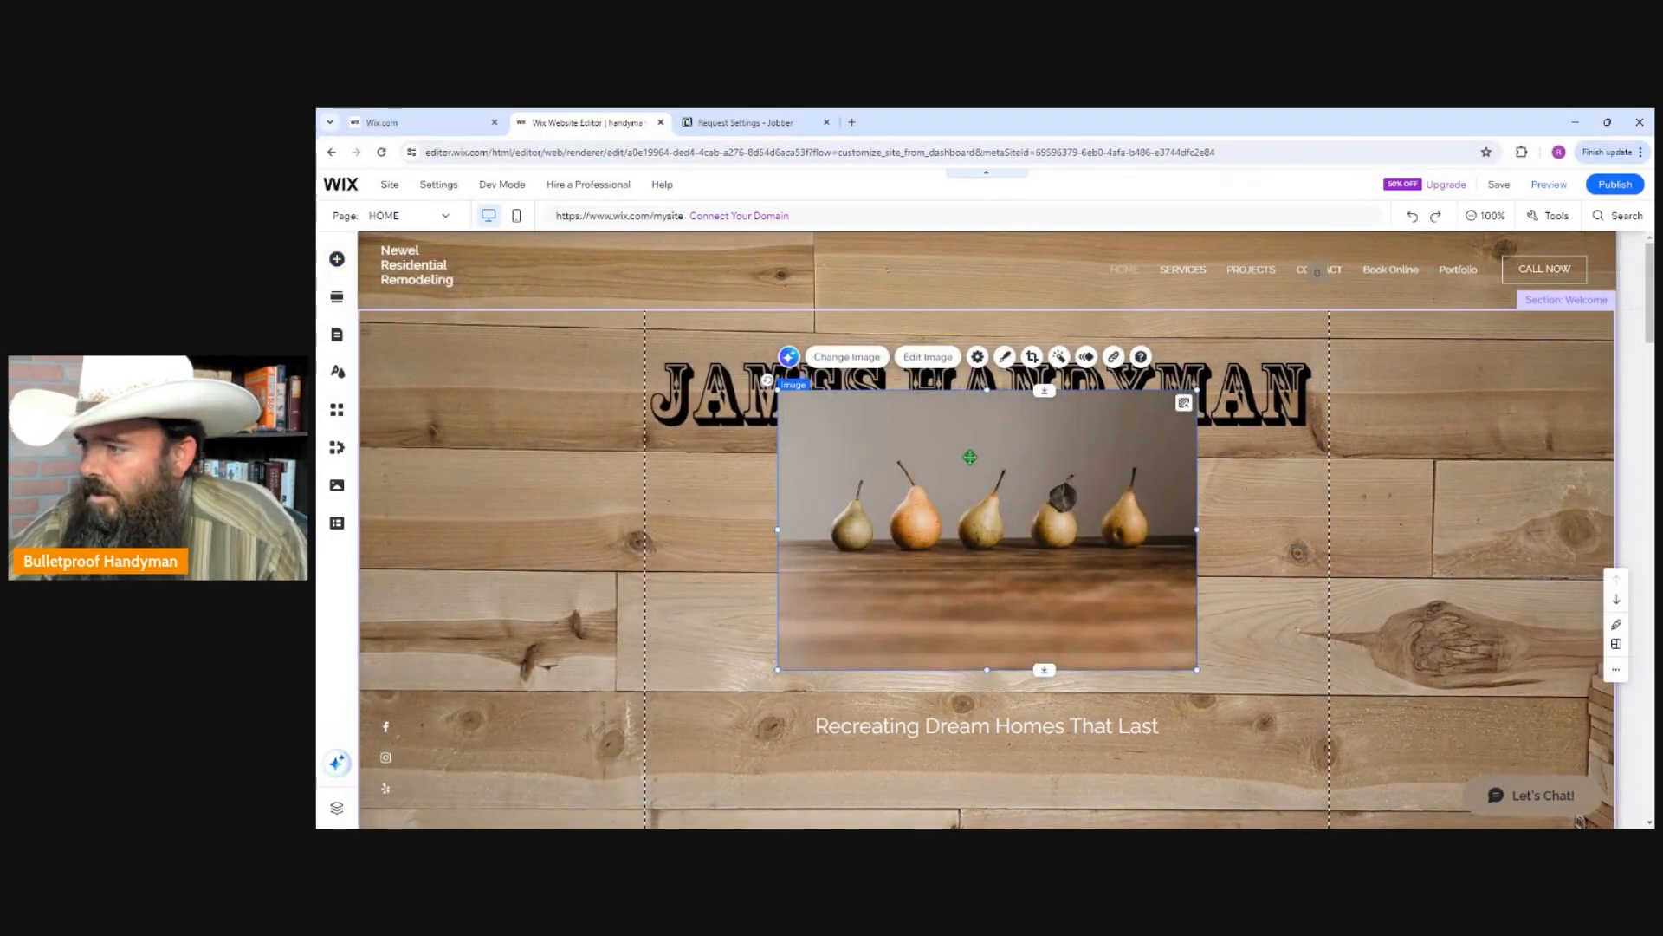
Shrink the pears image and place it centered between the Welcome section's title and its tagline.
left_click_drag(958, 450, 563, 404)
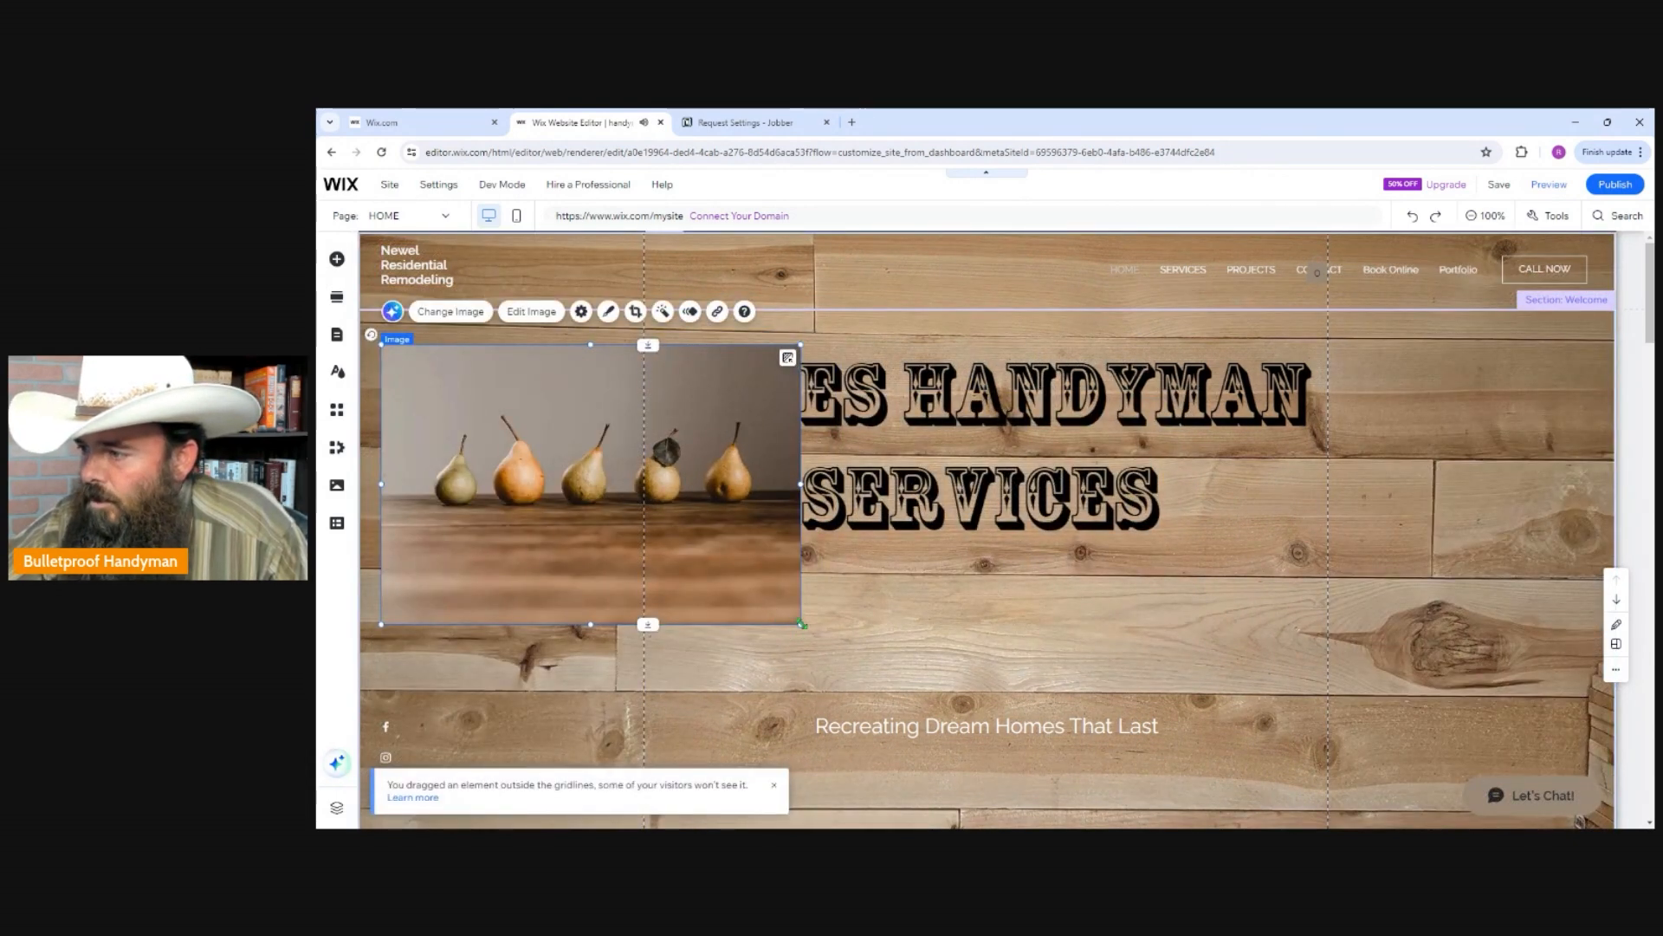
left_click_drag(801, 623, 668, 490)
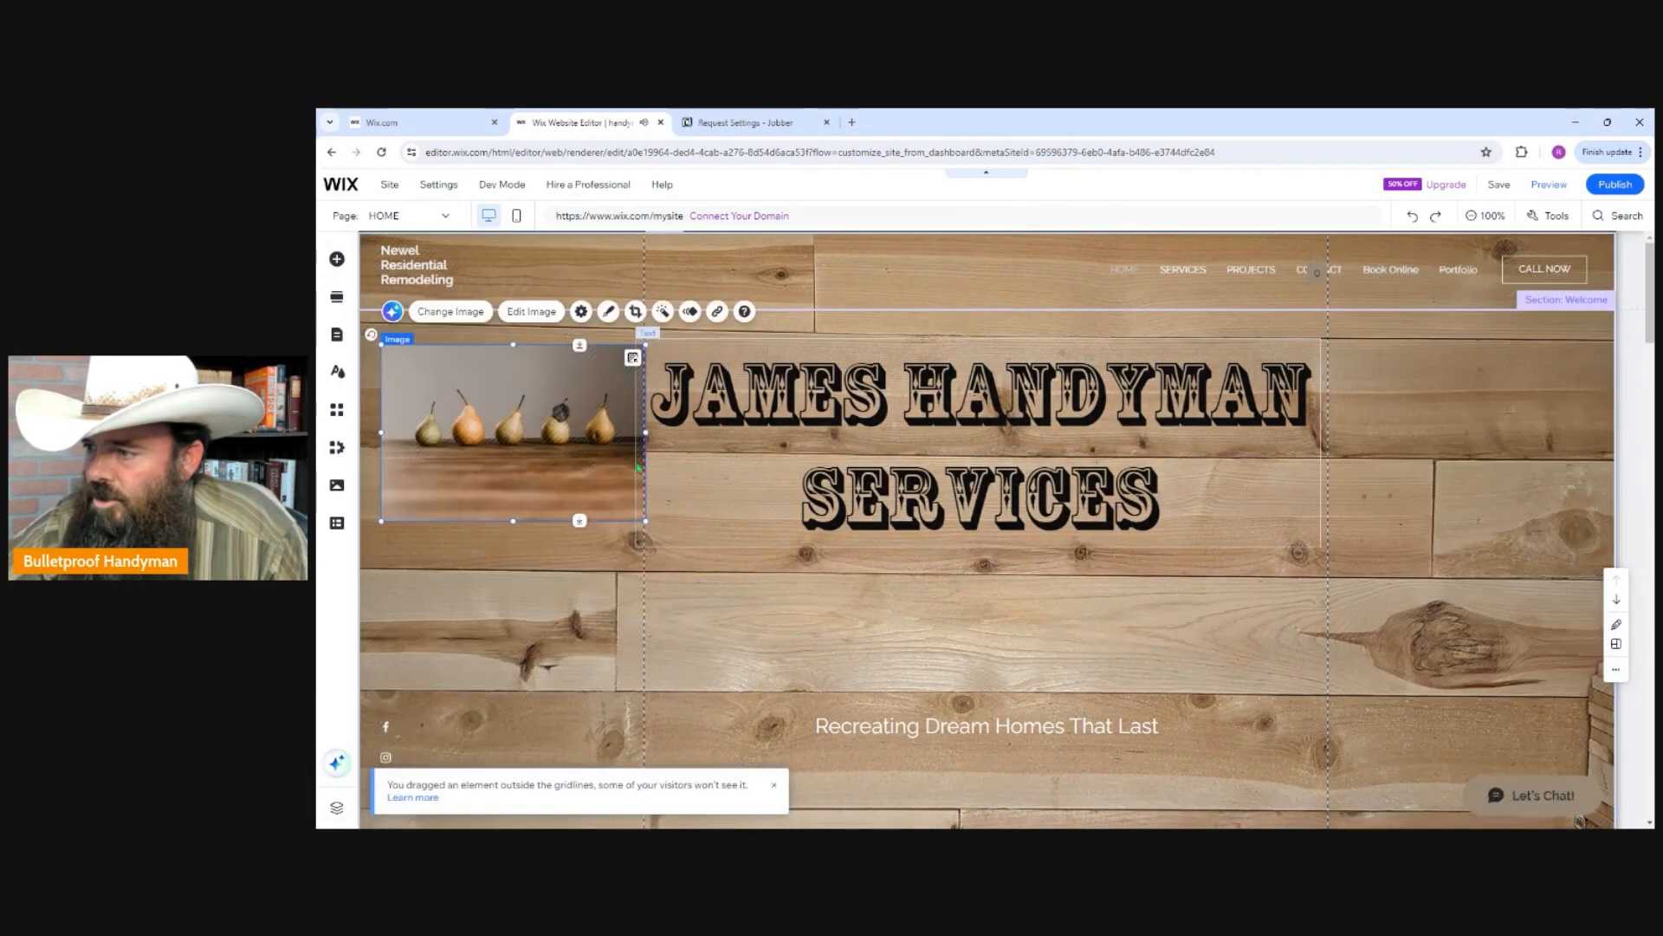
left_click_drag(535, 437, 974, 597)
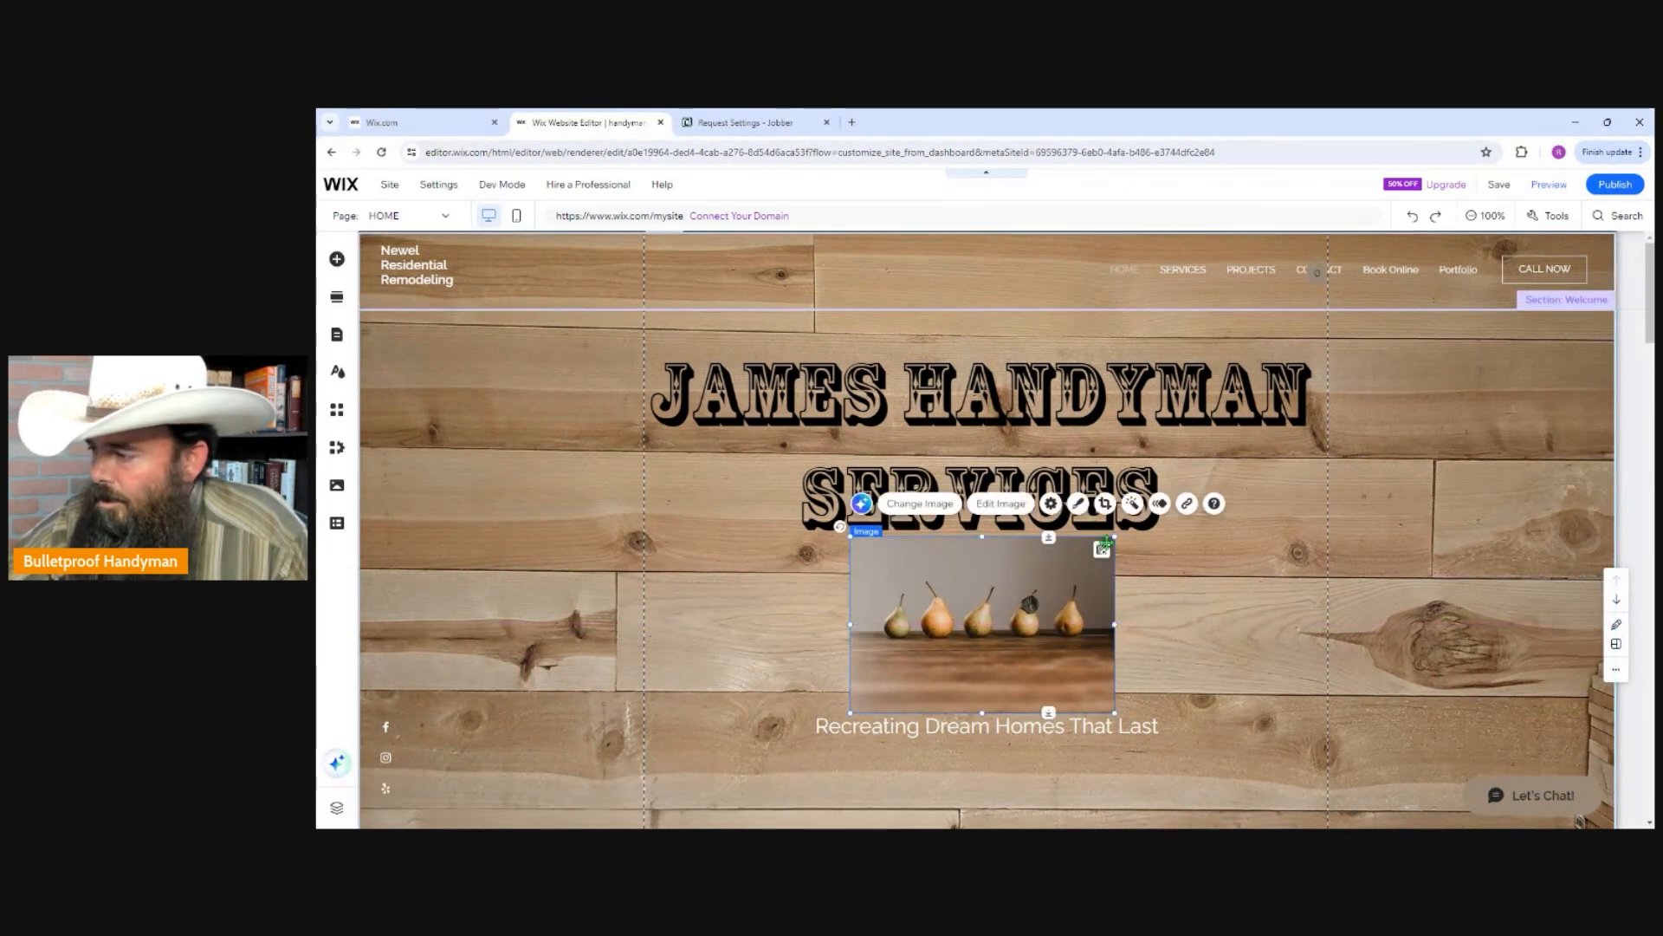
left_click(1296, 541)
left_click(1419, 508)
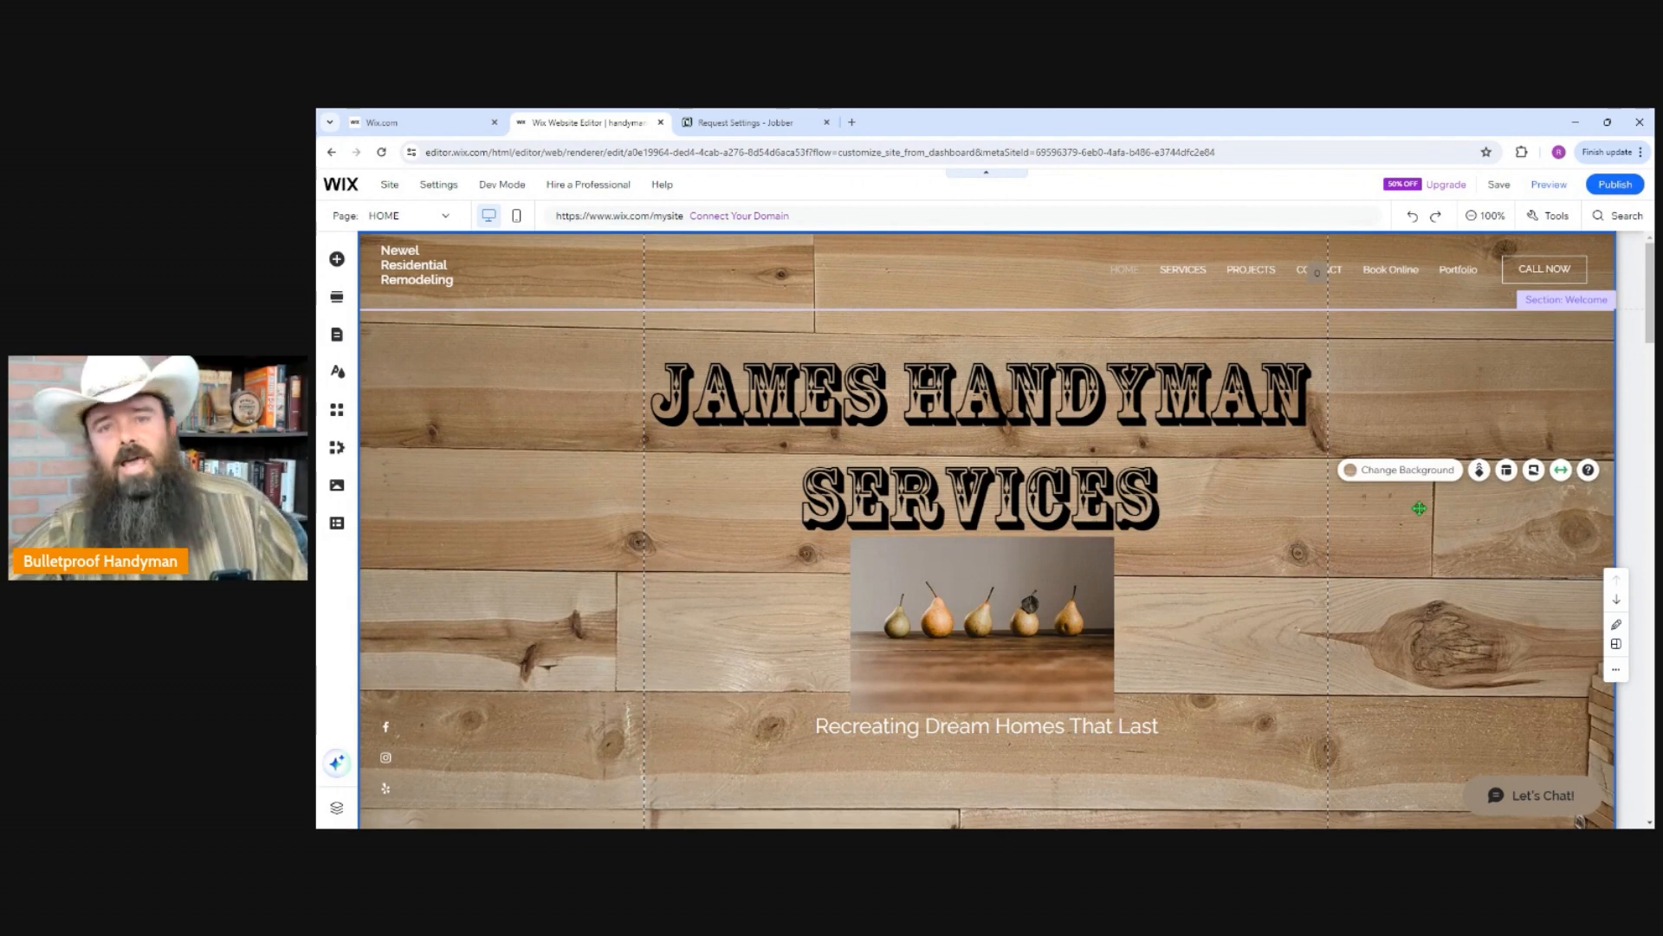
scroll(694, 539, "down", 7)
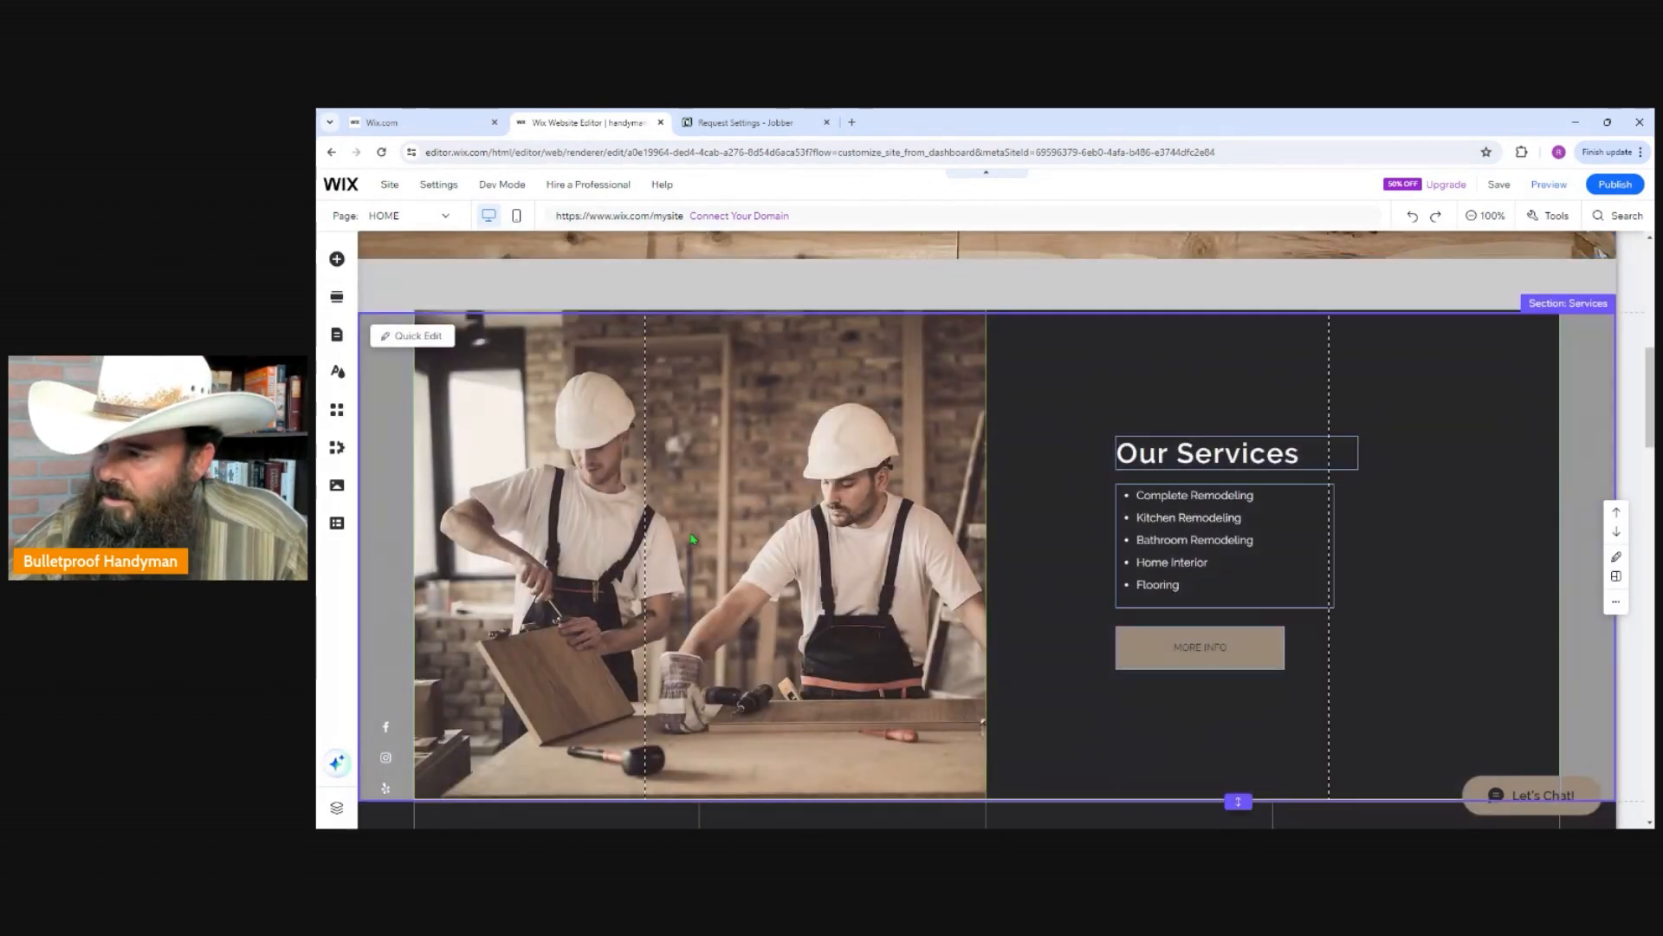
Replace the worker photo behind the Services section's first column with the uploaded video "Branding Beginning.mp4" as its background.
left_click(695, 539)
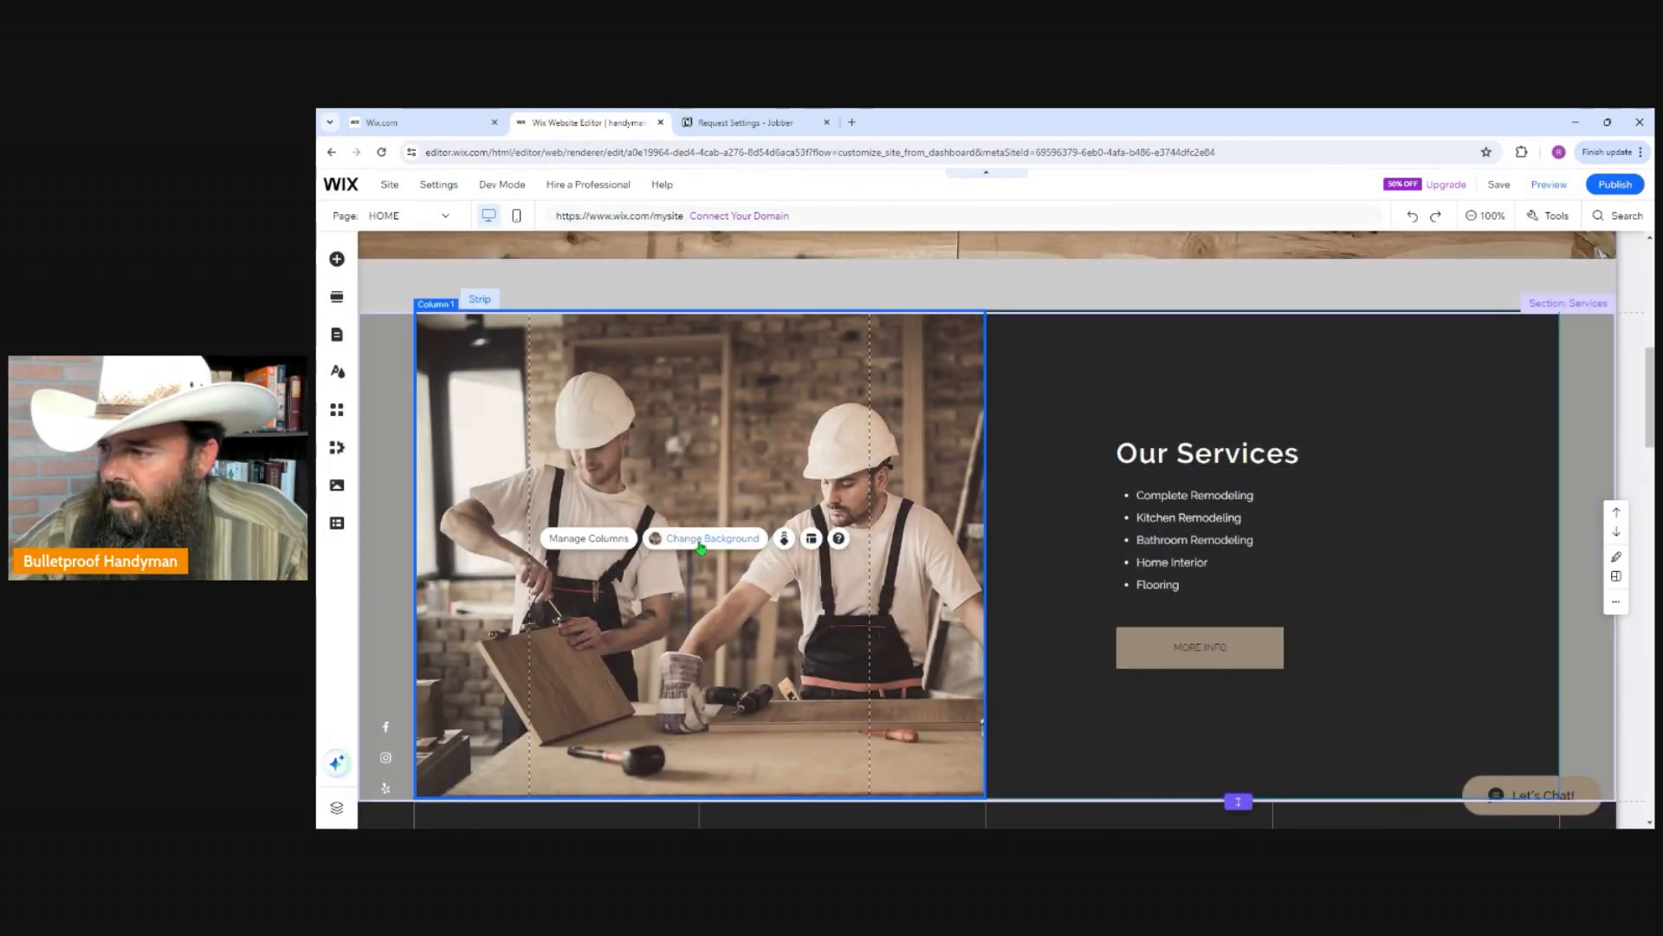
left_click(701, 541)
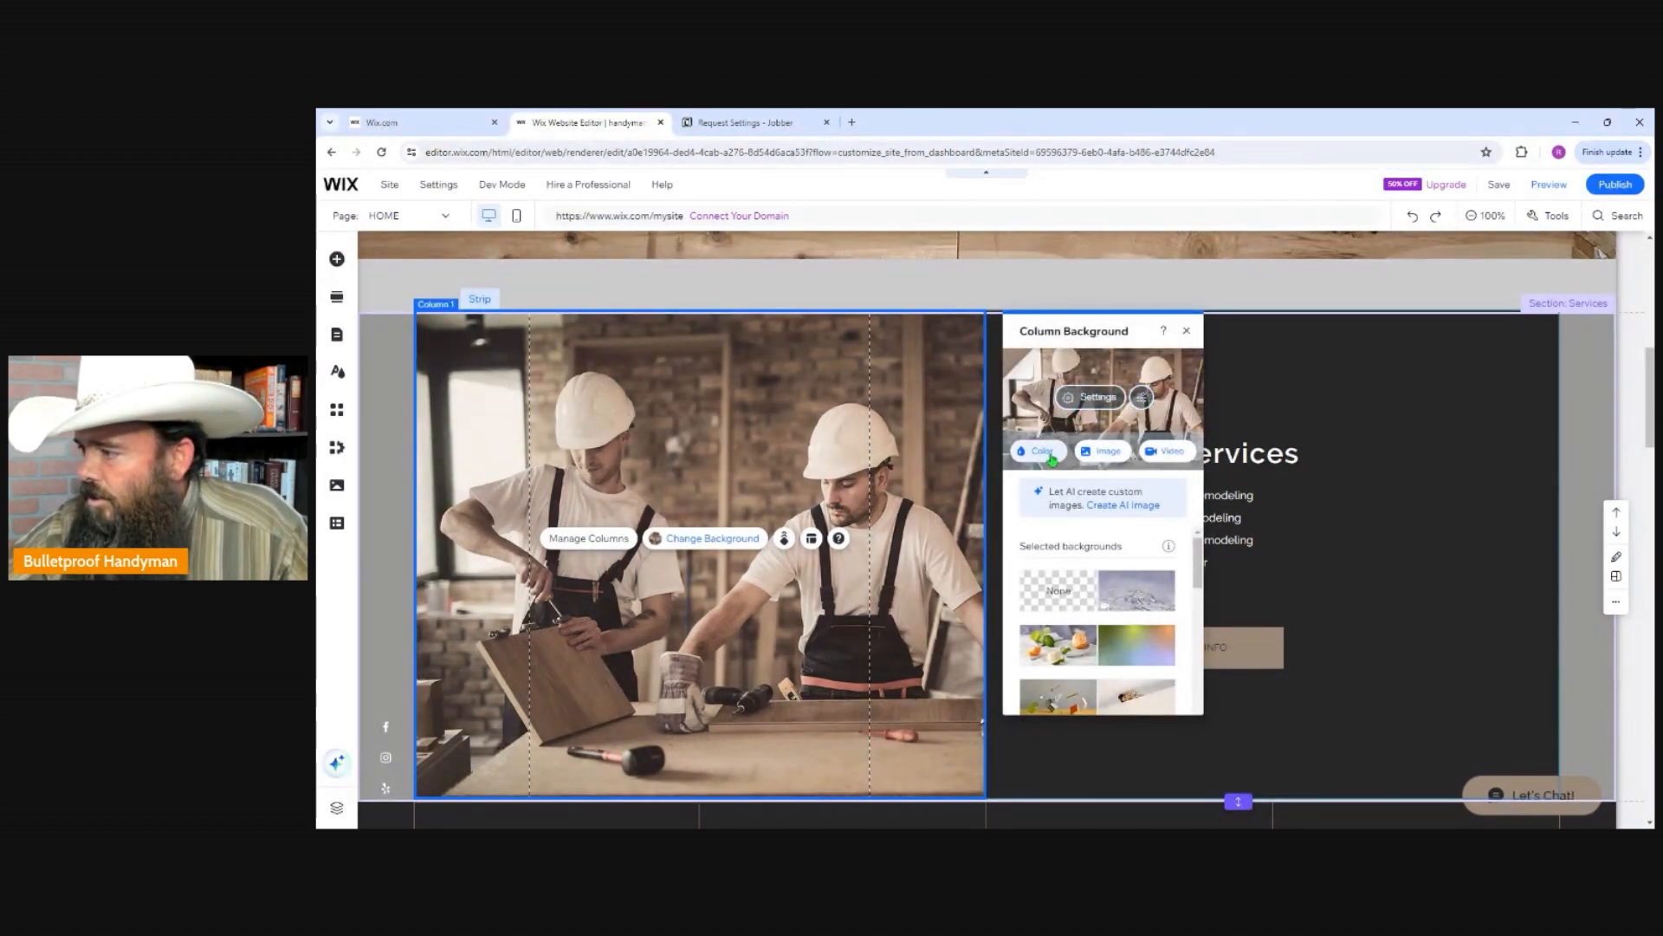
left_click(1160, 456)
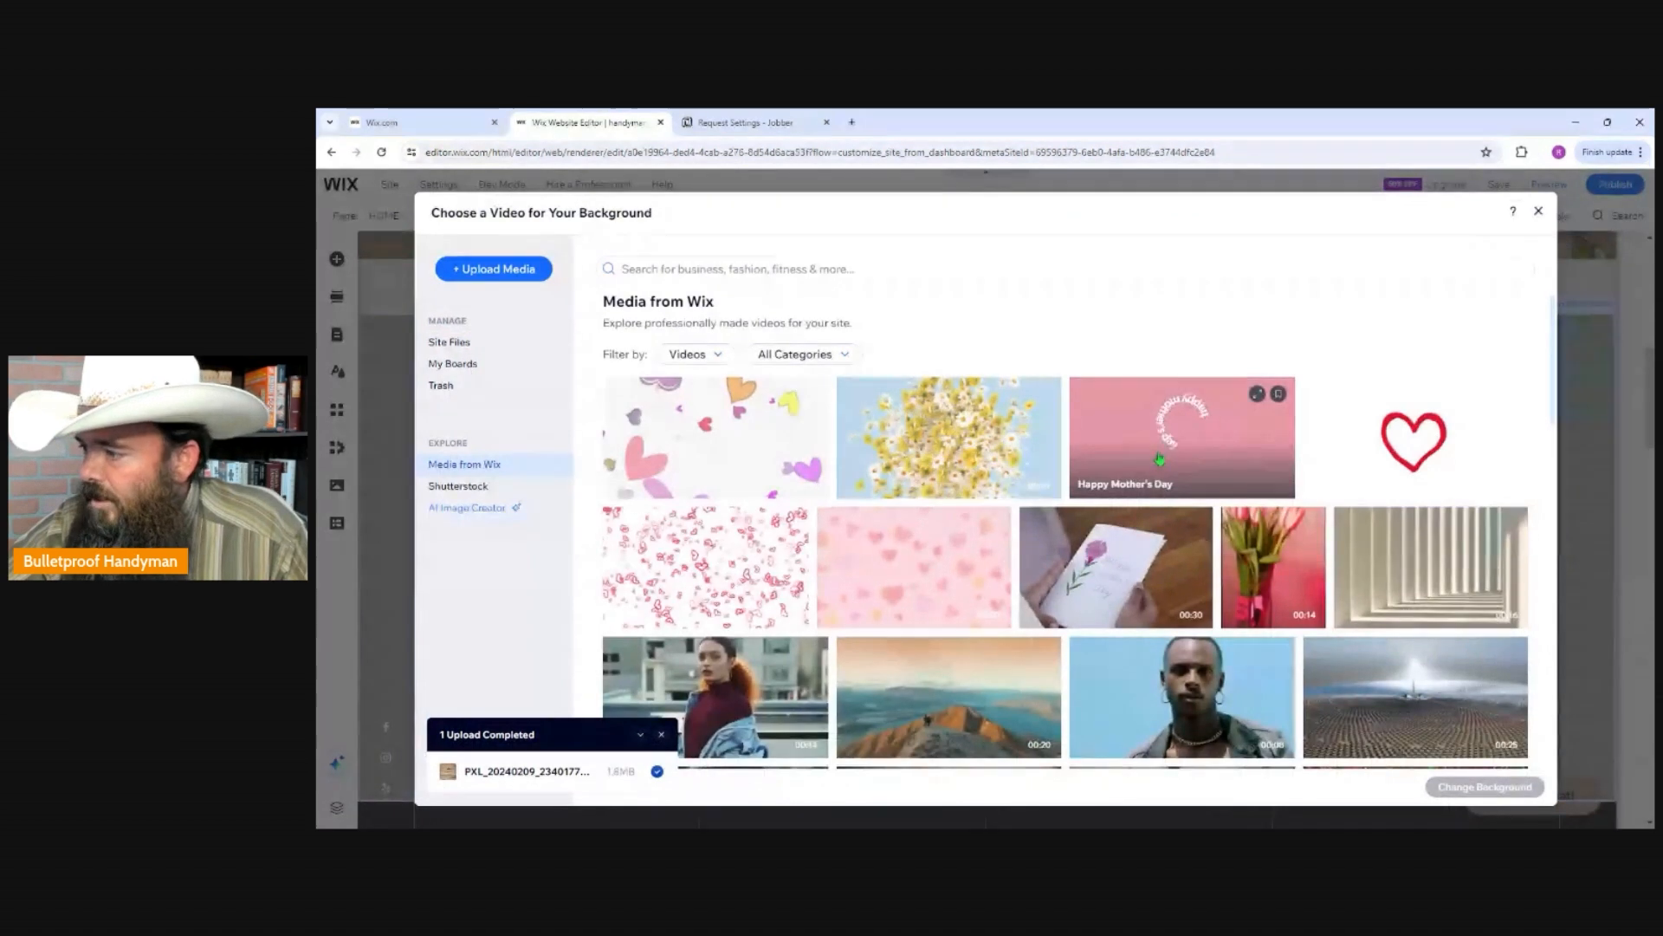
left_click(509, 271)
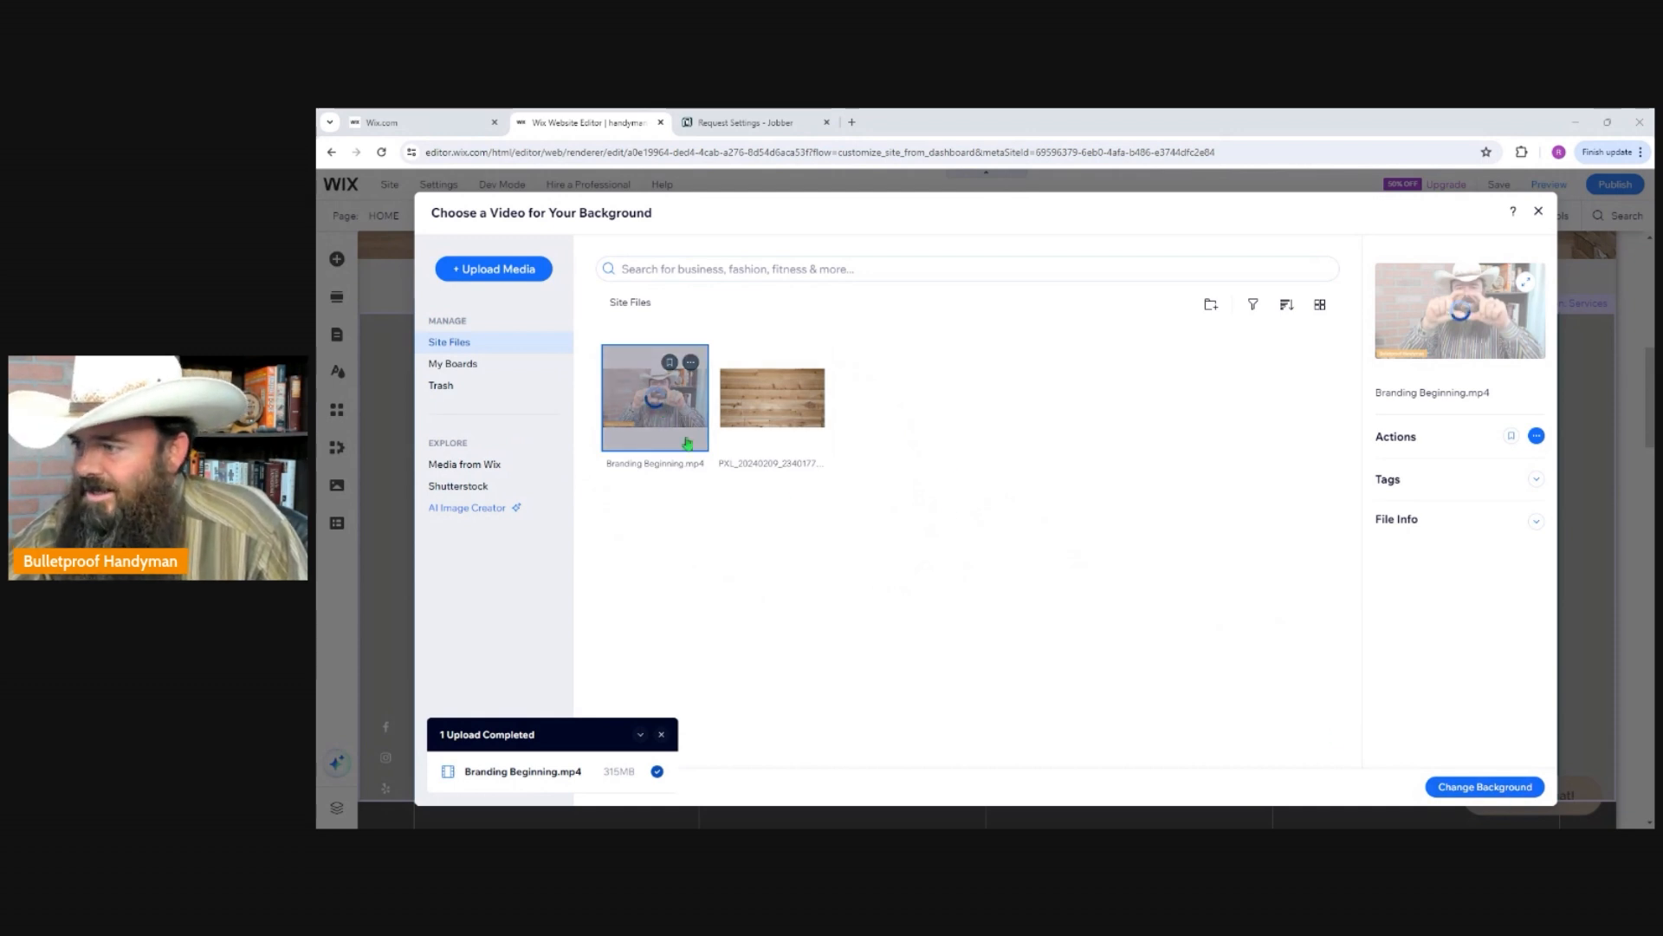
left_click(1485, 788)
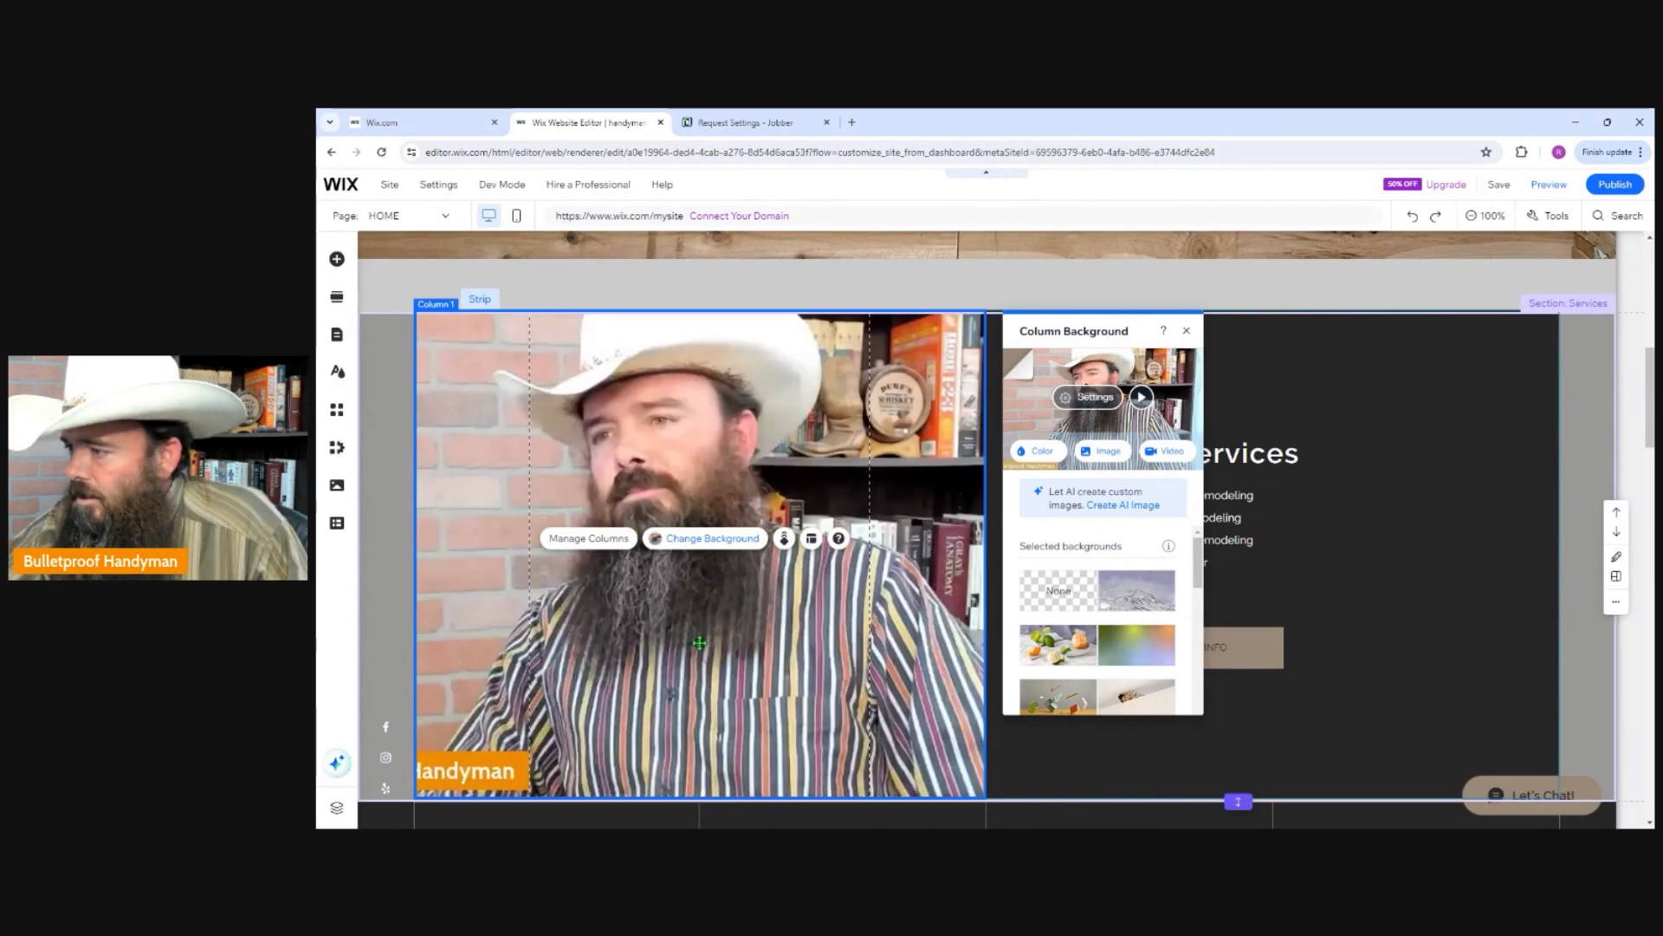
Change the "Our Services" heading text to "Services".
scroll(700, 643, "down", 2)
scroll(700, 643, "up", 3)
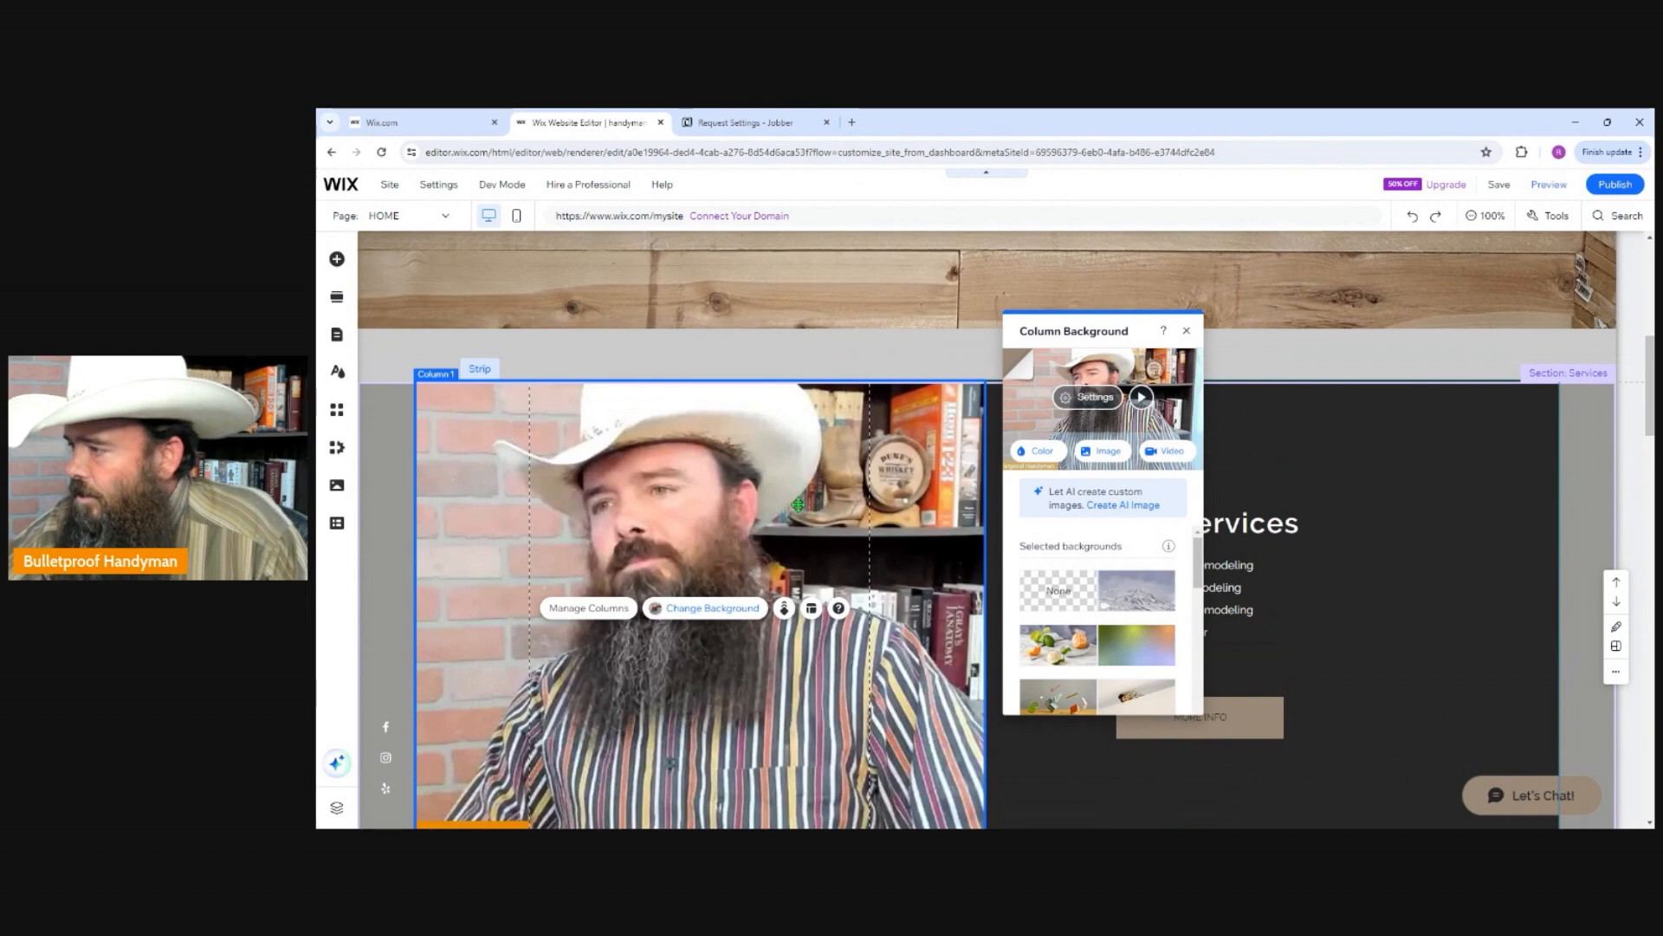
scroll(734, 505, "down", 2)
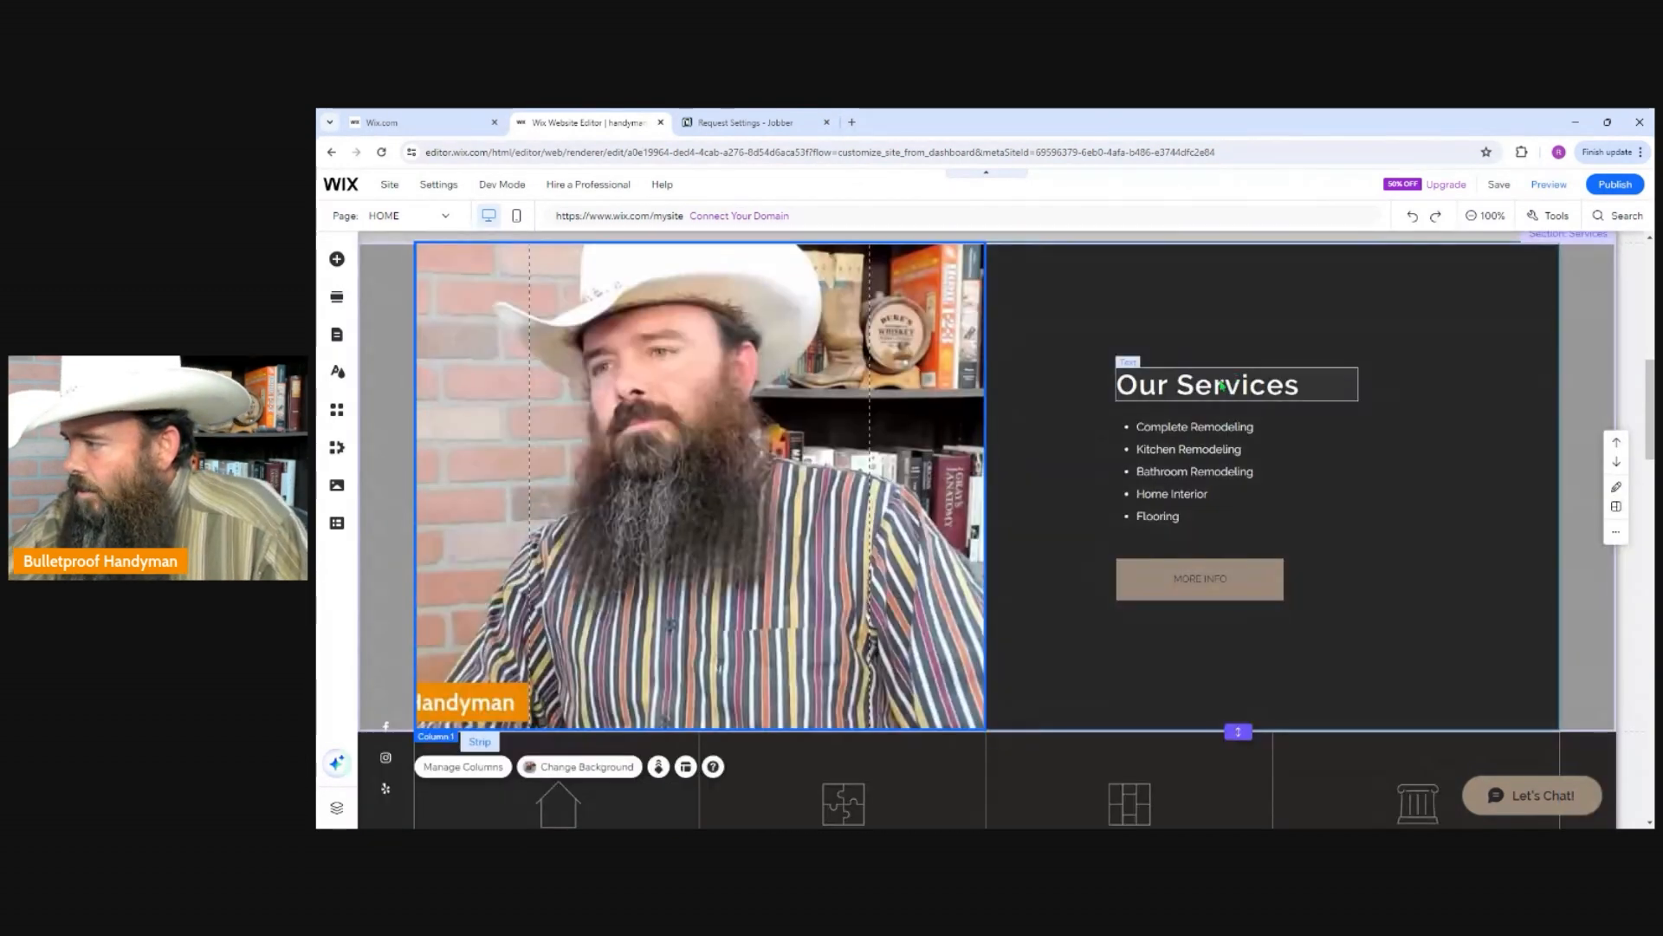
left_click(1217, 389)
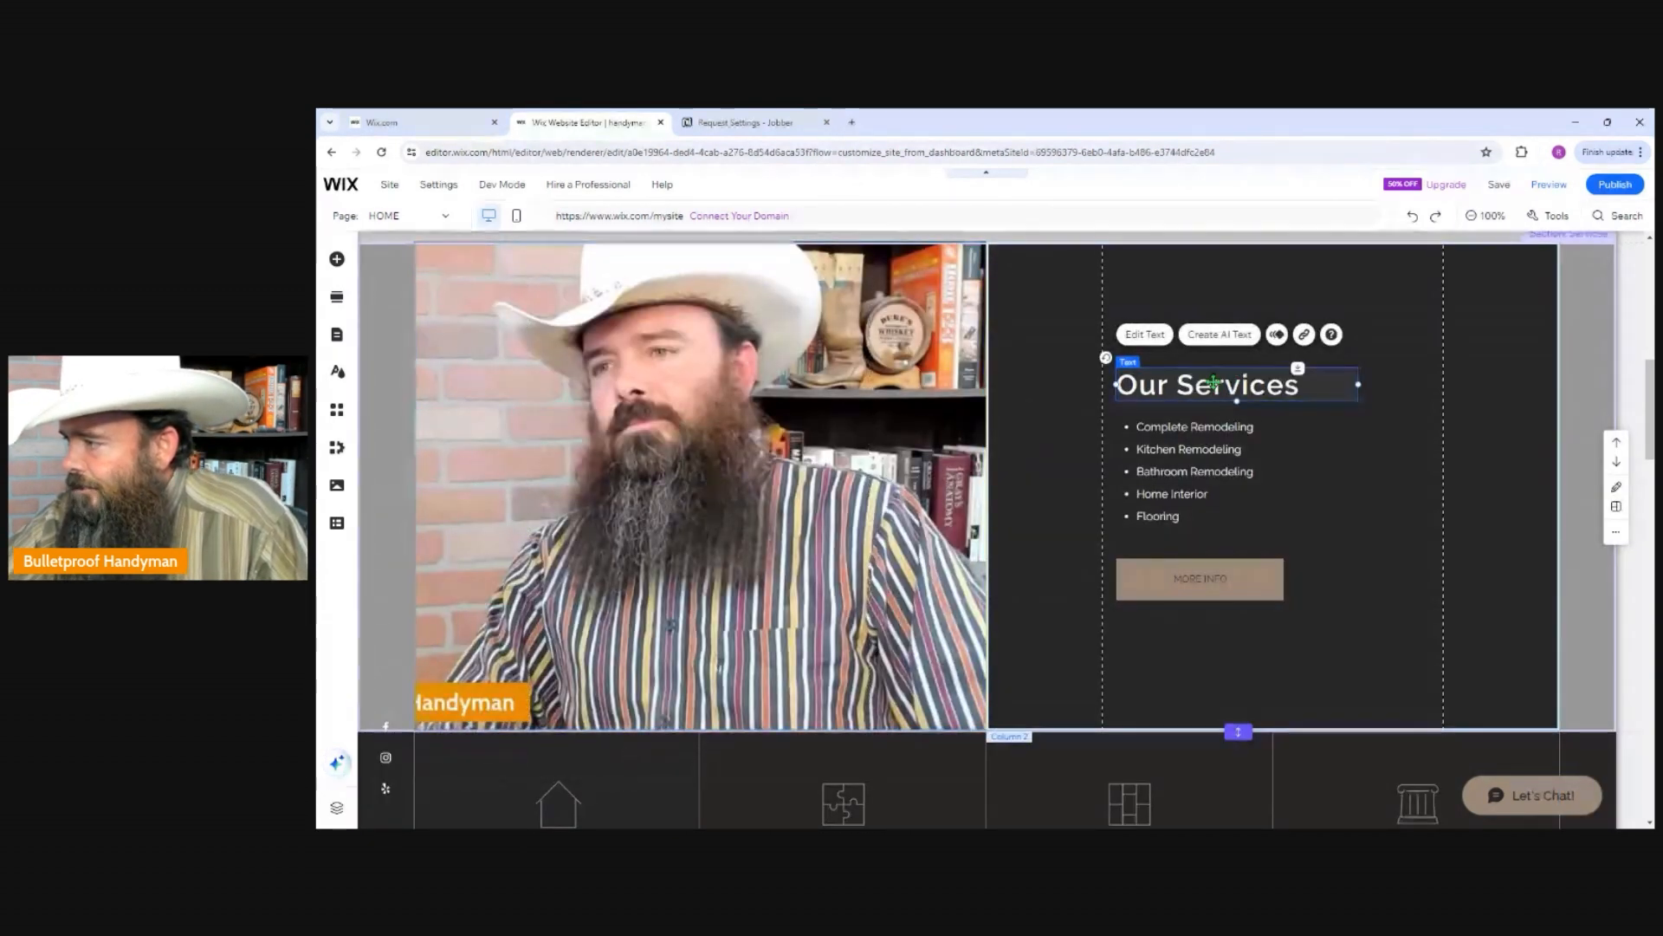
left_click(1144, 334)
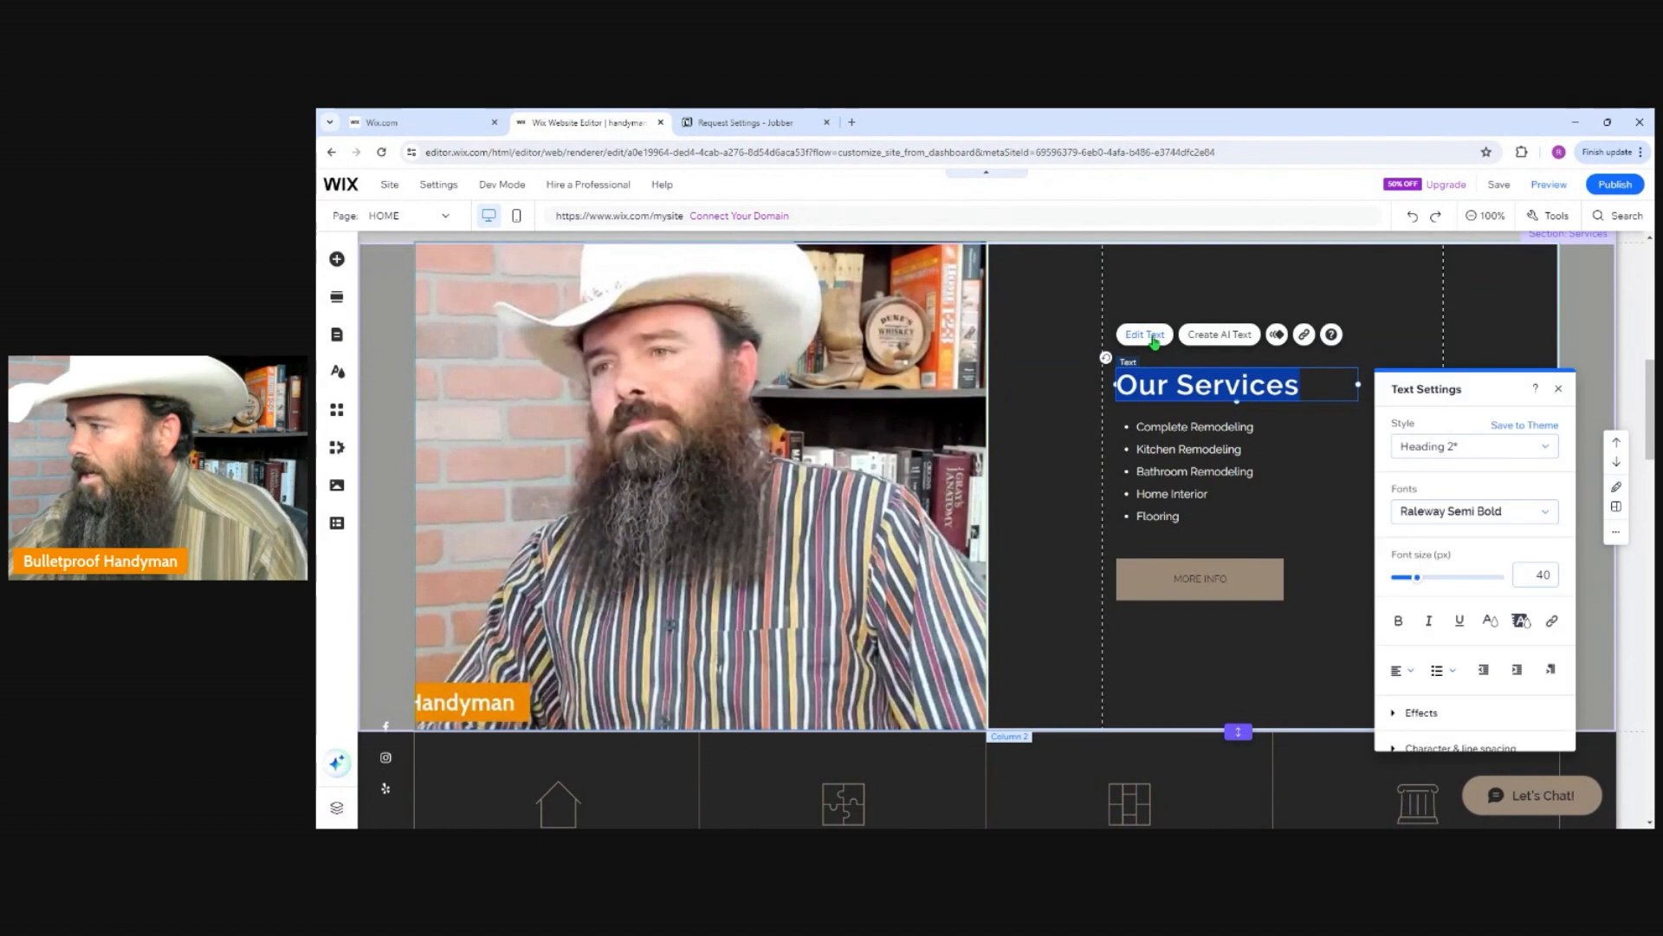
type("SEr")
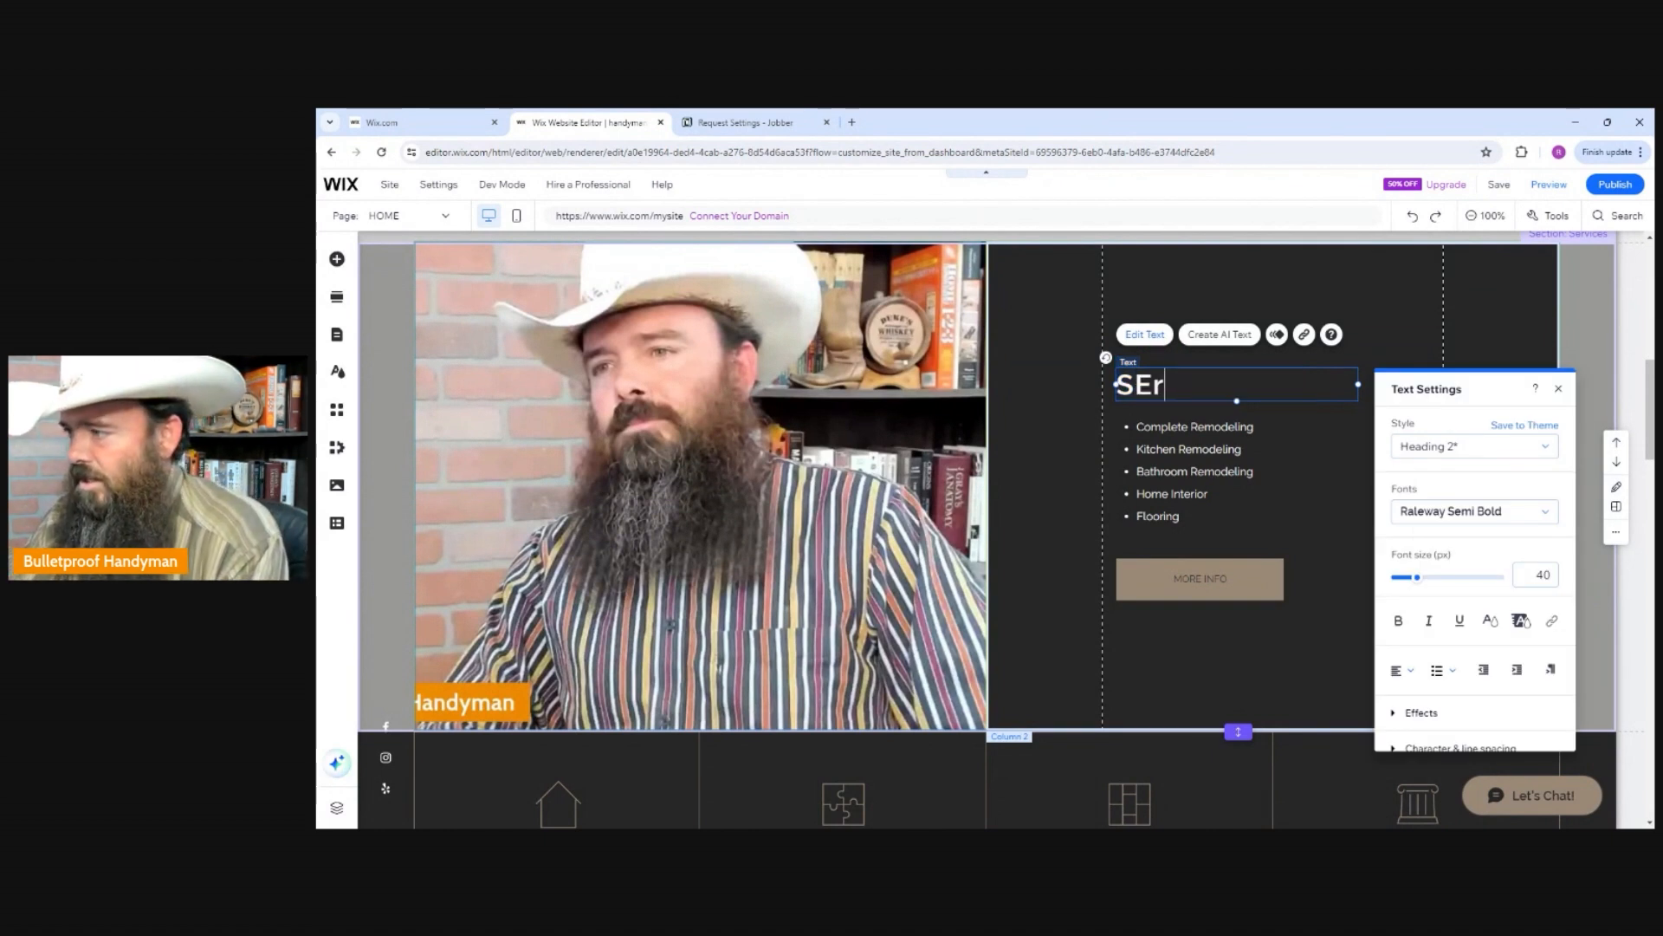
type("Ser")
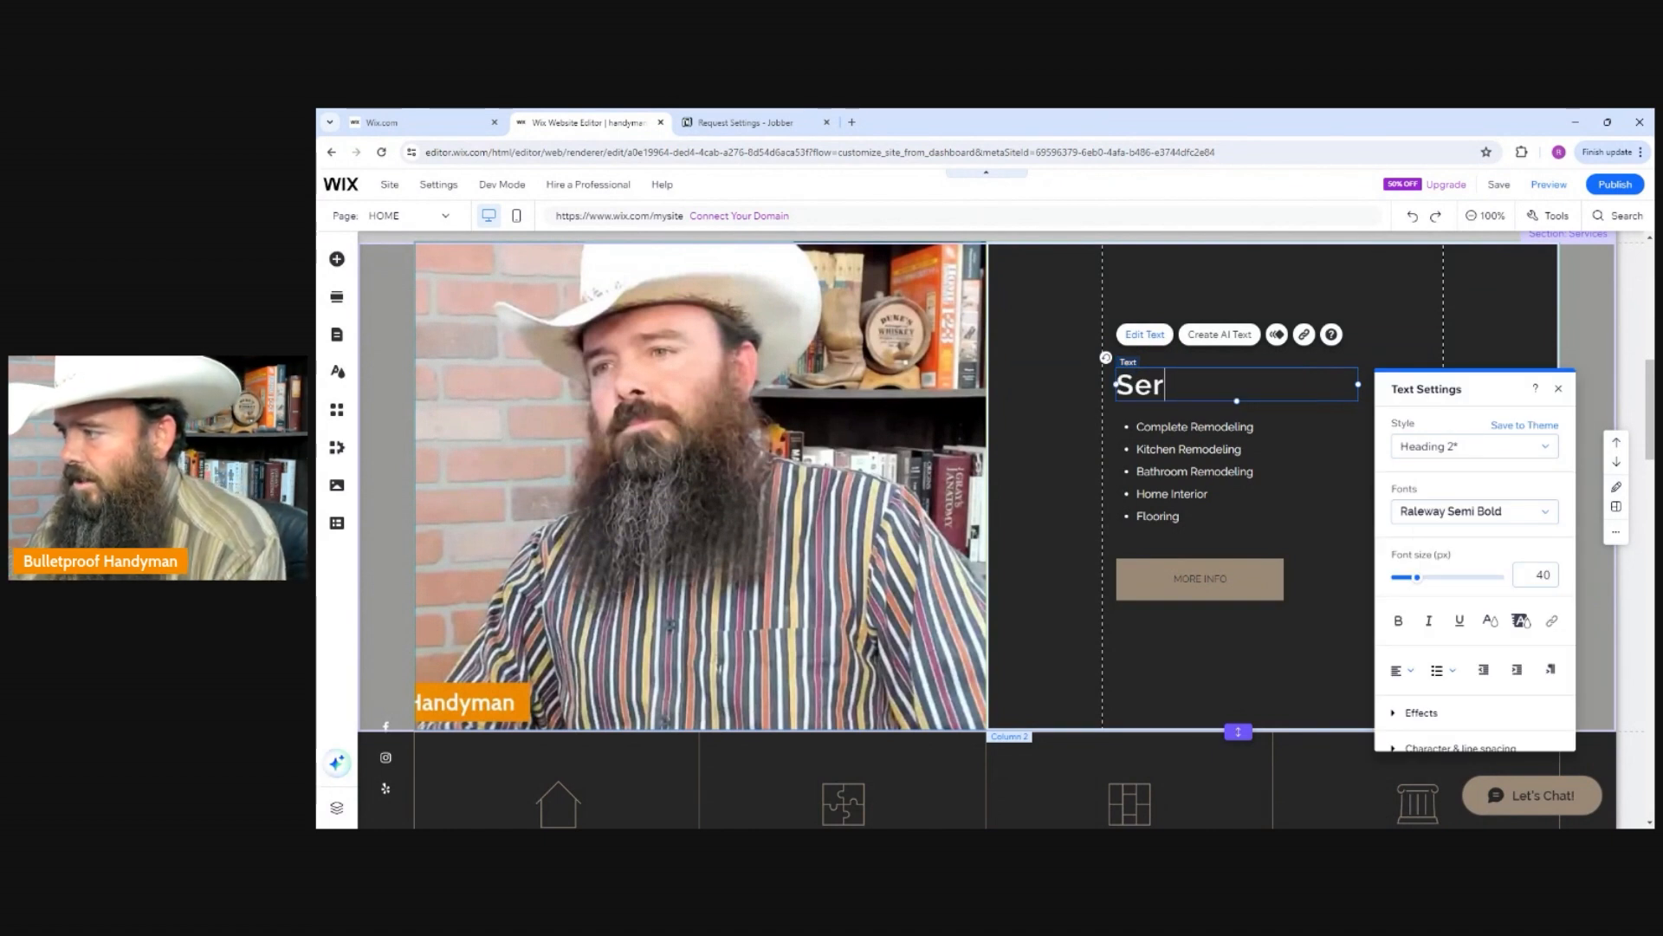
type("vices")
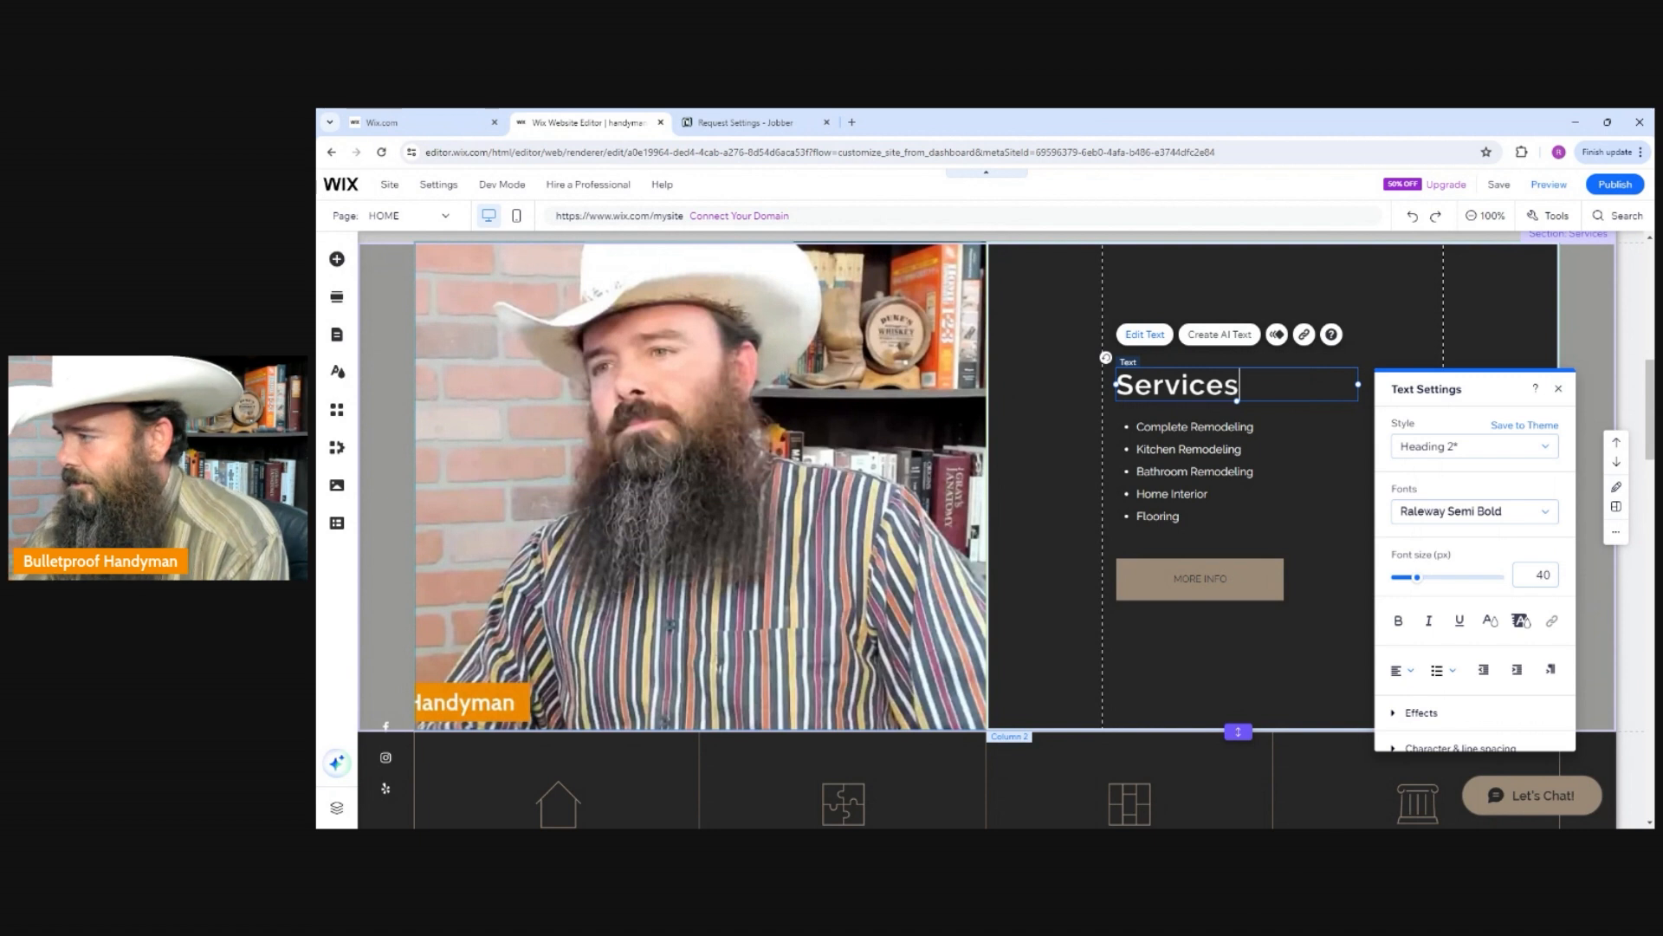
left_click(1207, 300)
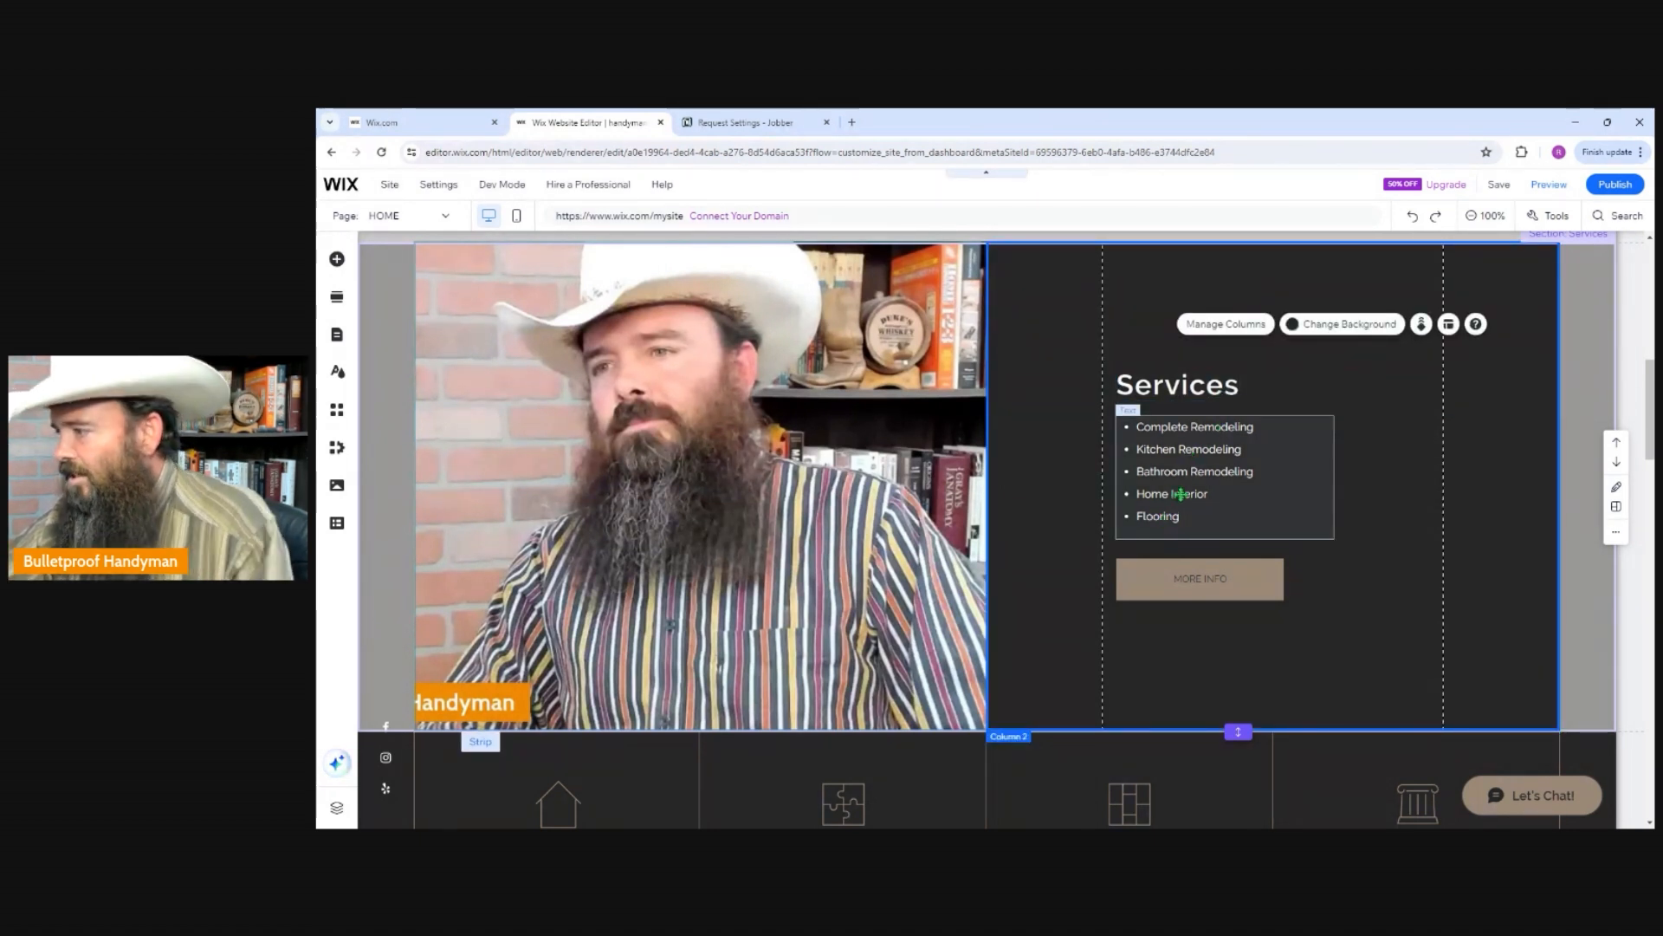
Open the link settings of the MORE INFO button under the services list and set its link type to Web address.
left_click(1182, 449)
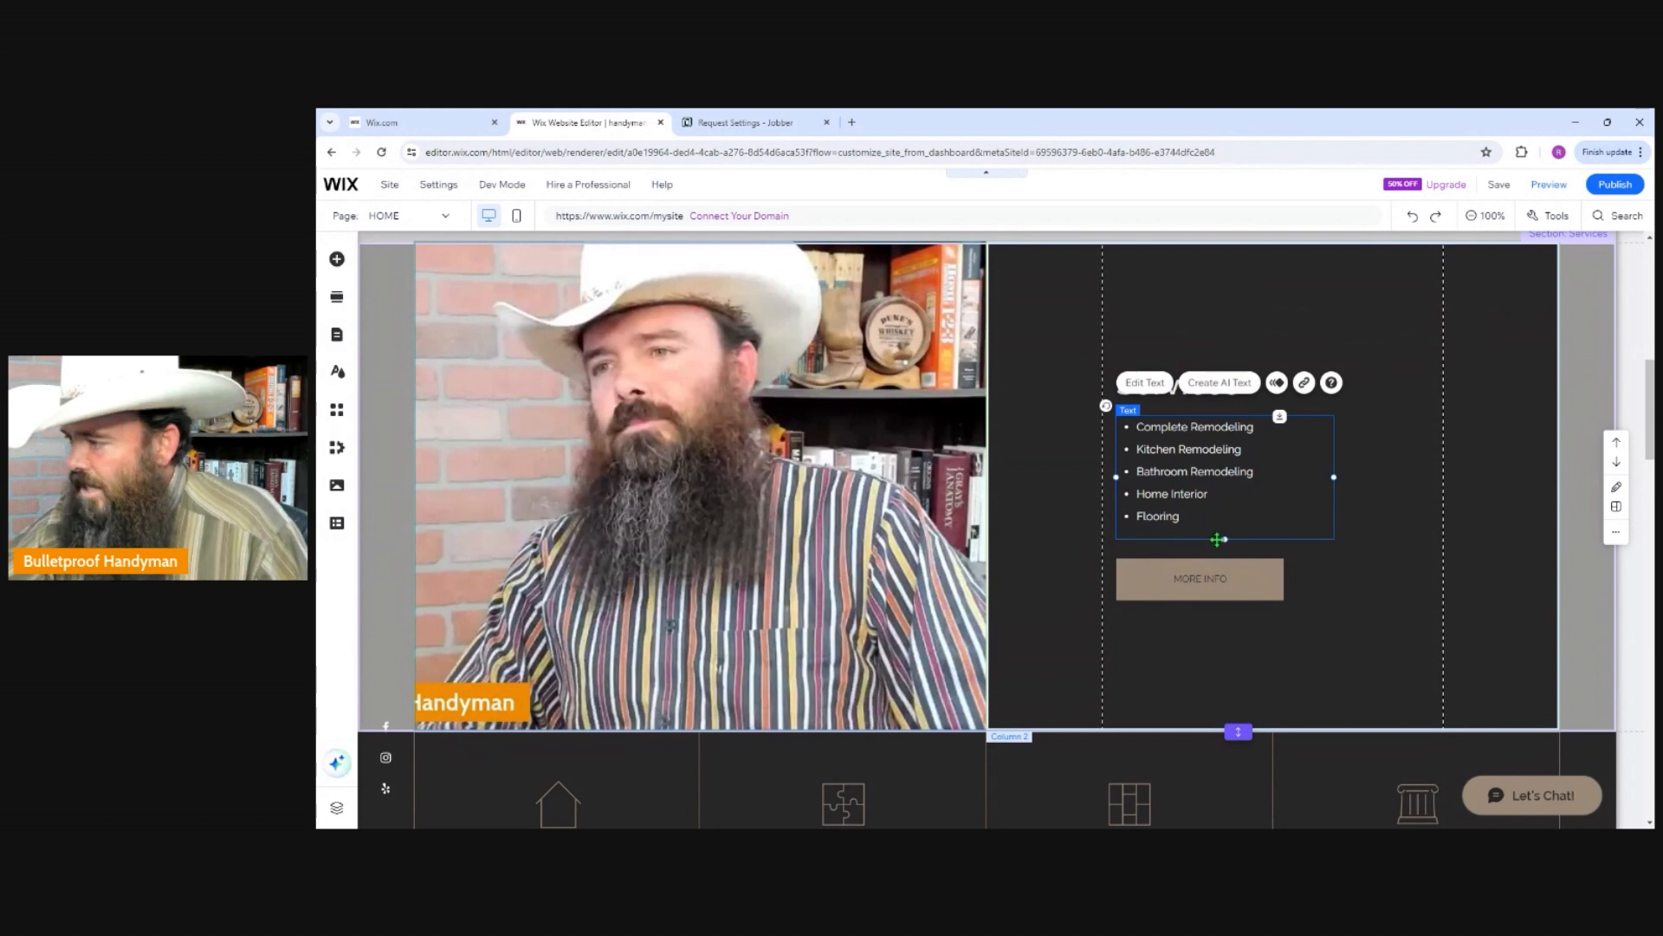
left_click(1197, 585)
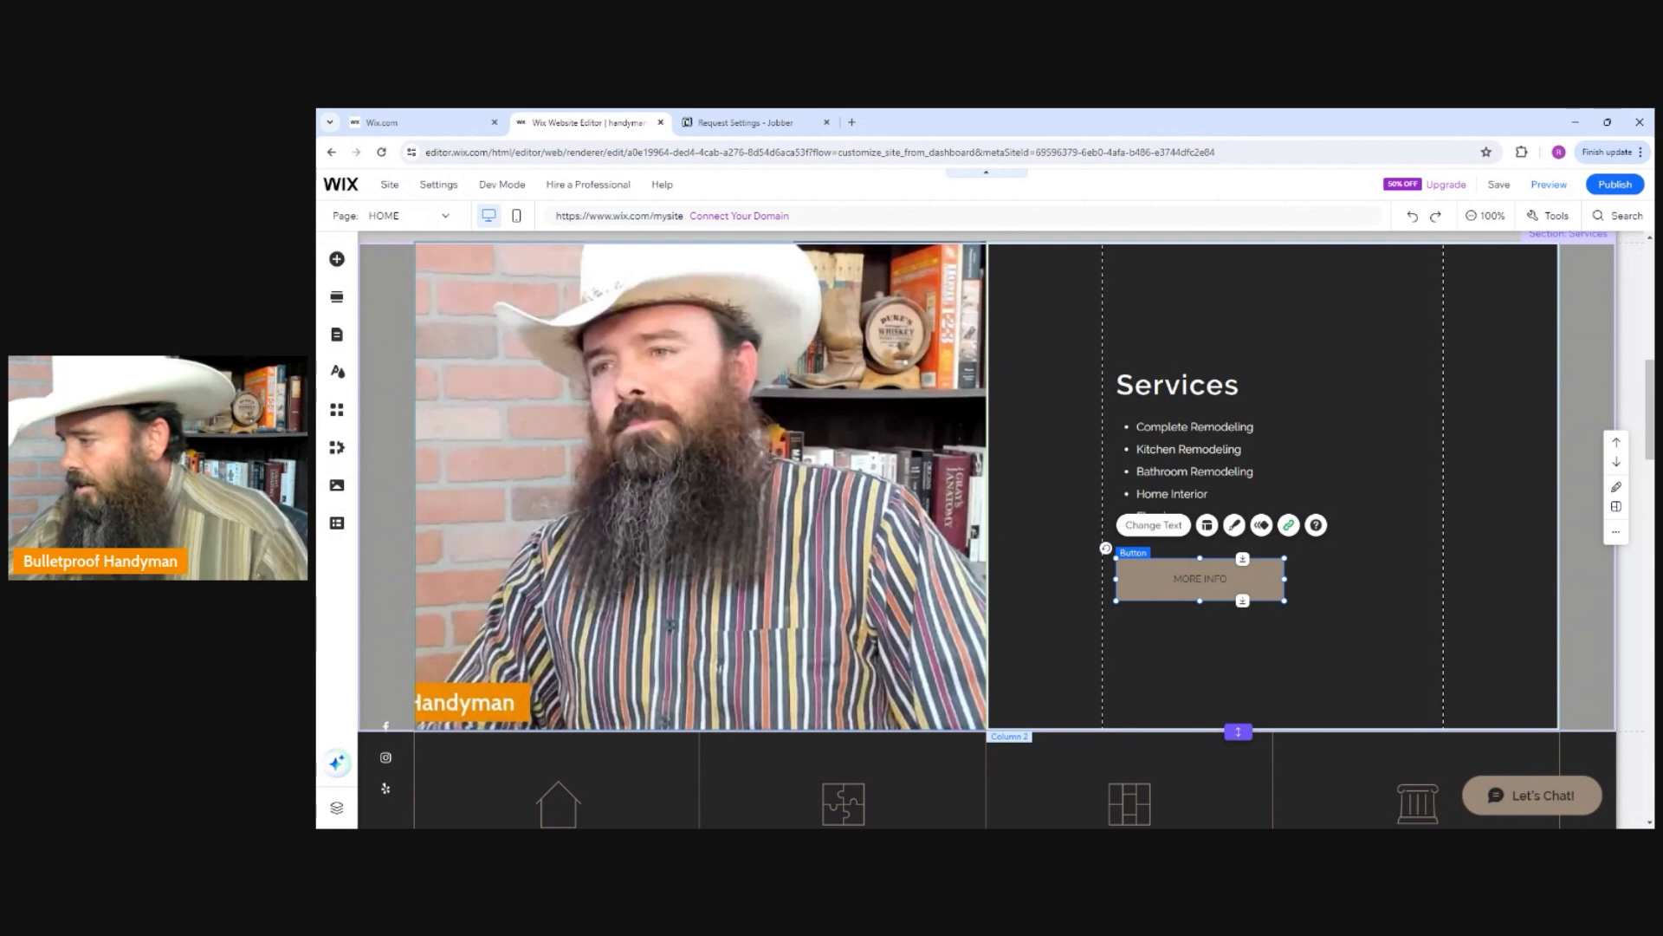
left_click(1290, 526)
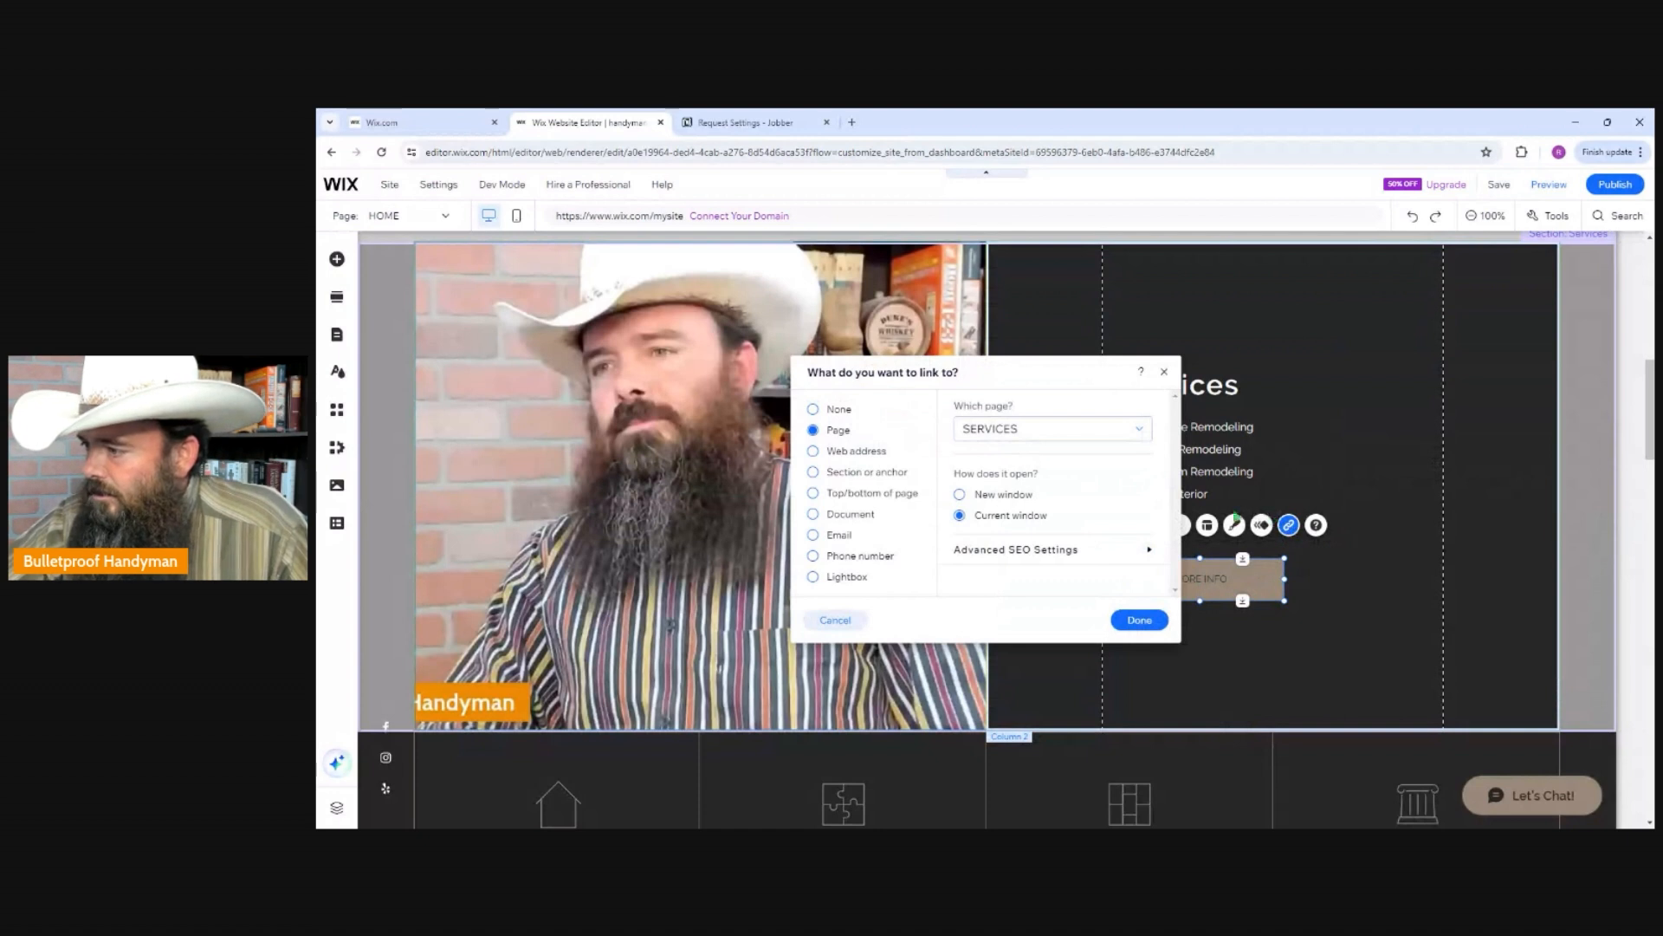
left_click(813, 451)
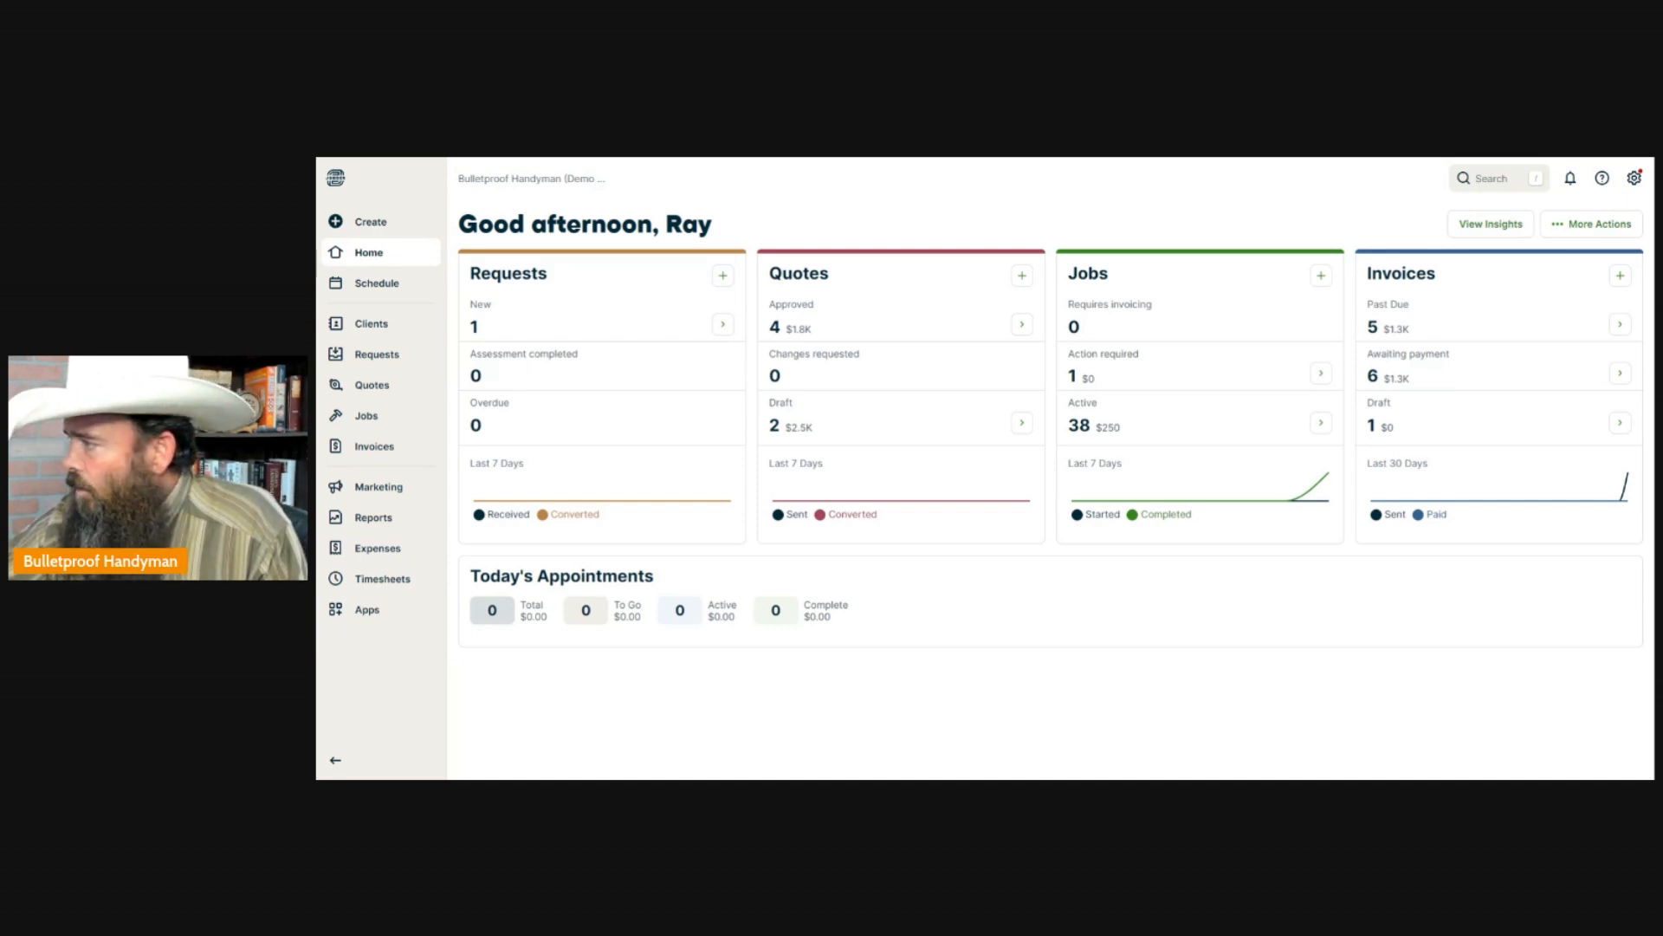
Switch to Jobber and copy the live booking page's link from the Online Booking settings.
left_click(1635, 179)
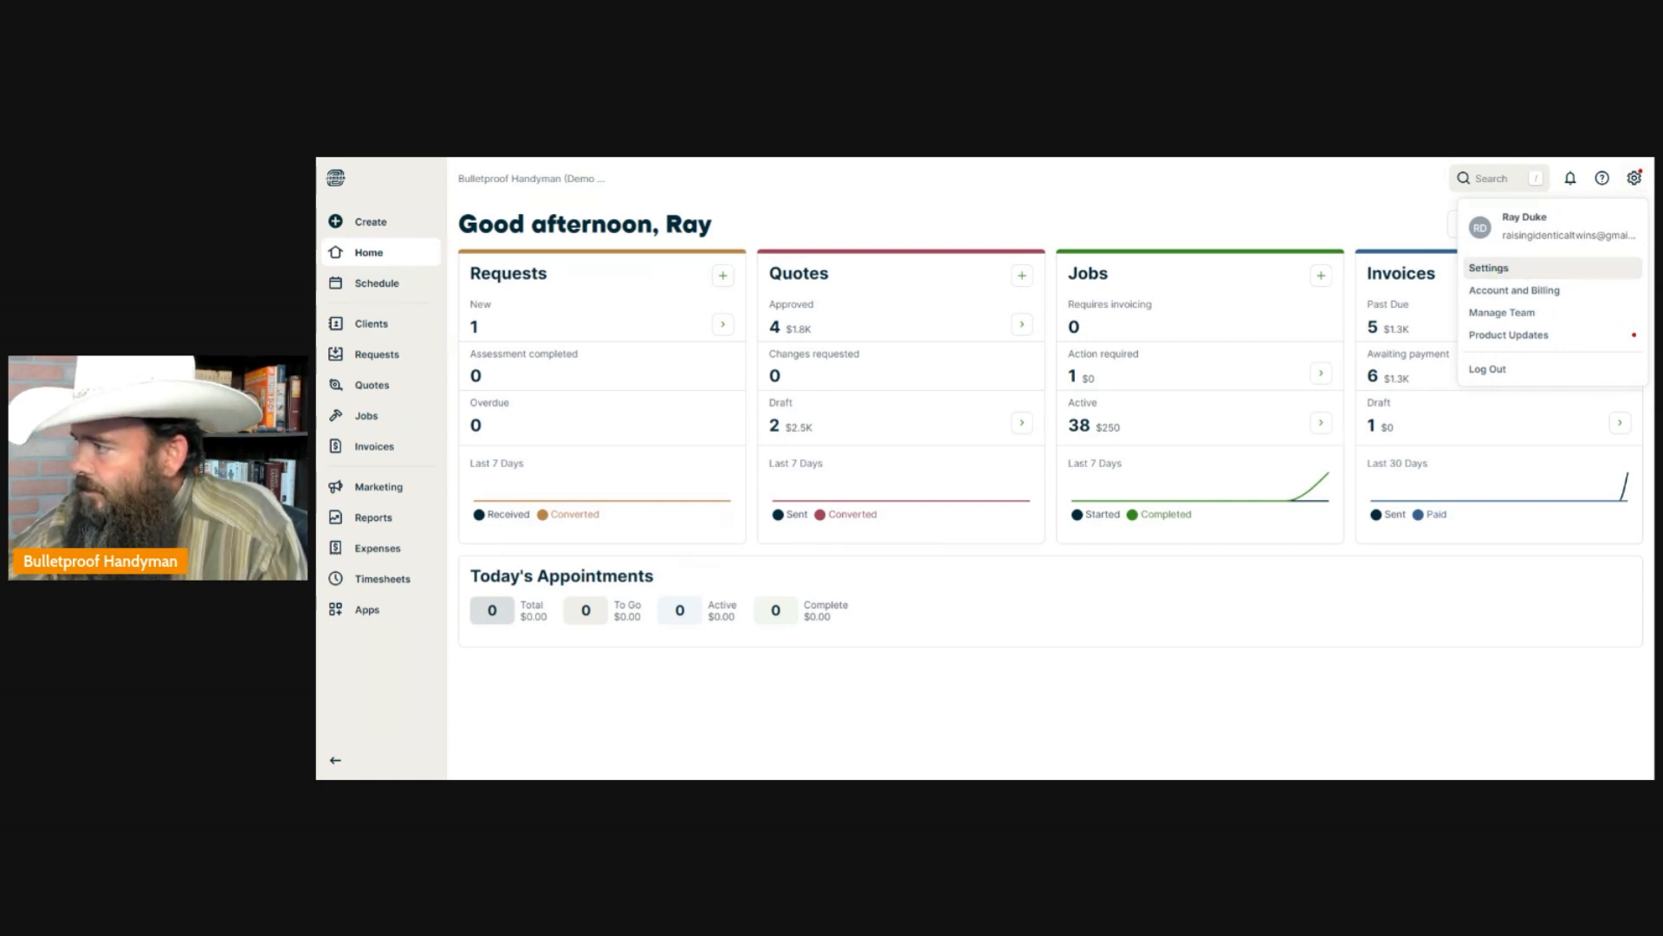
left_click(1488, 268)
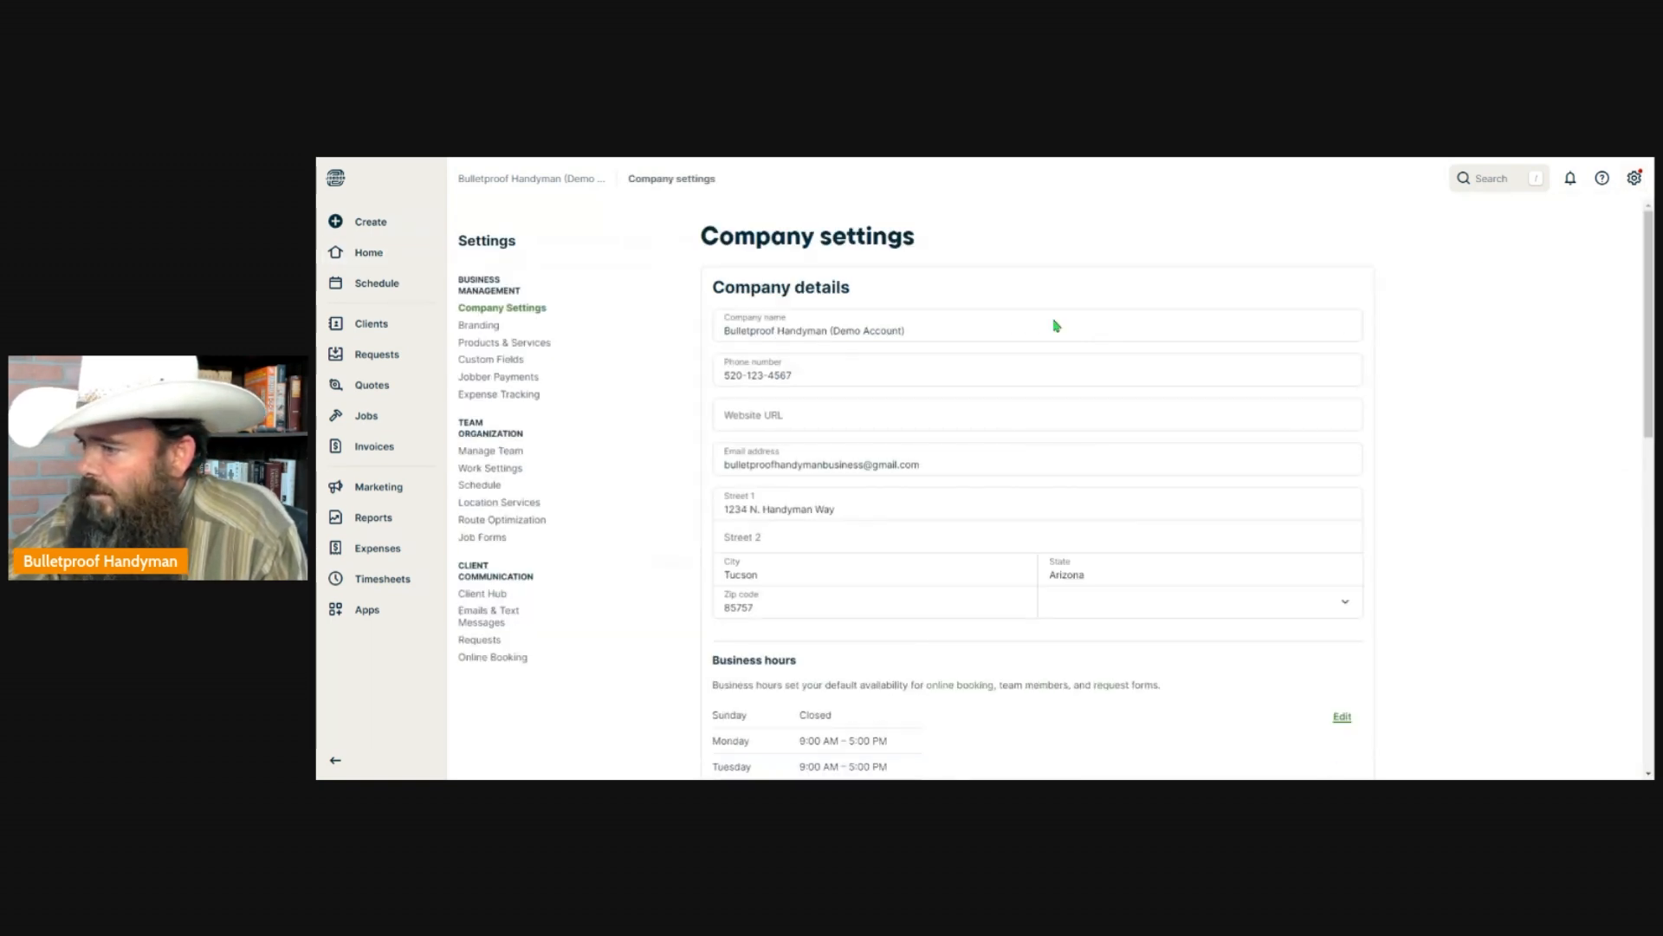
left_click(499, 661)
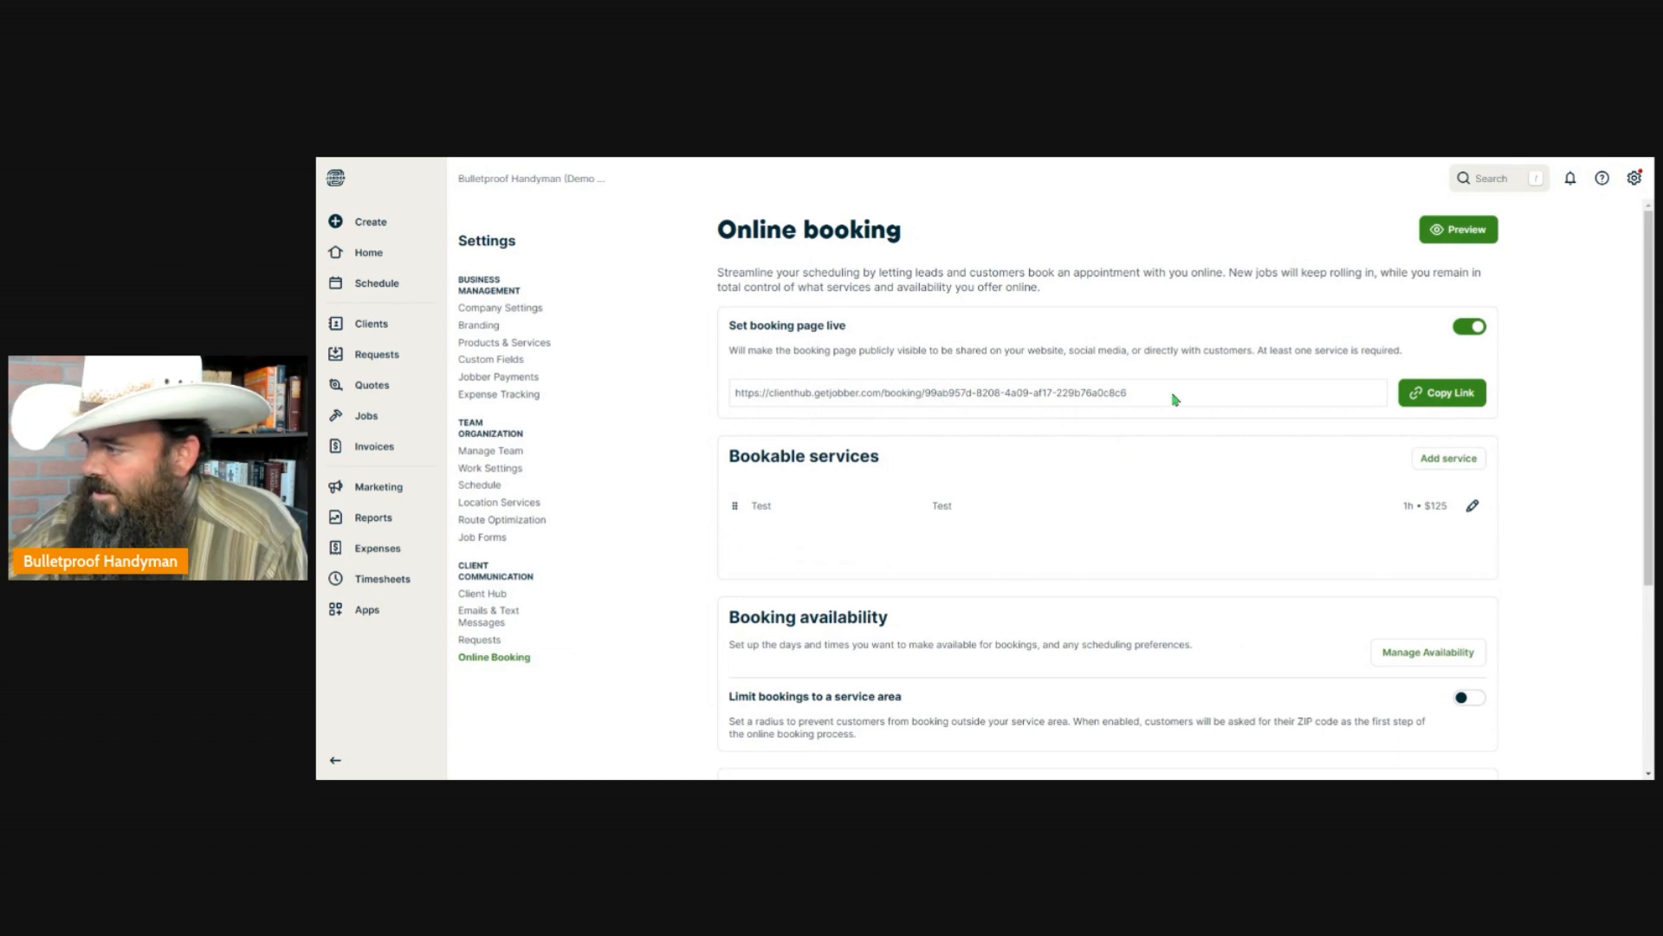
left_click(1444, 396)
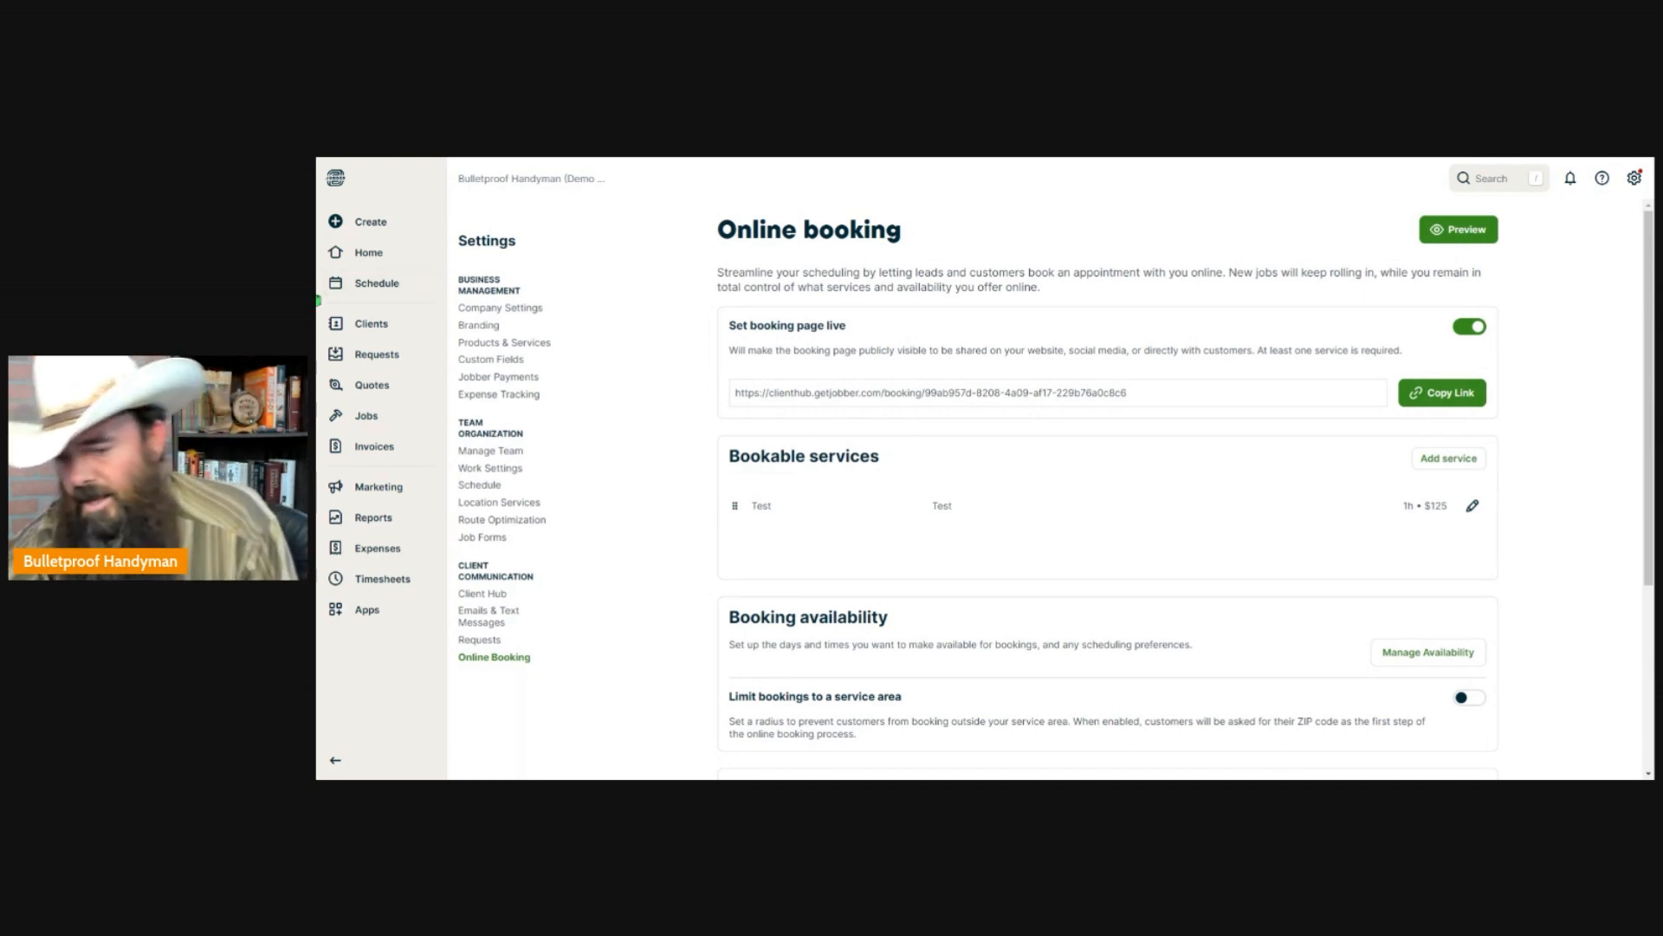
Switch back to the Wix editor and link the MORE INFO button to the copied booking page address.
key("alt+Tab")
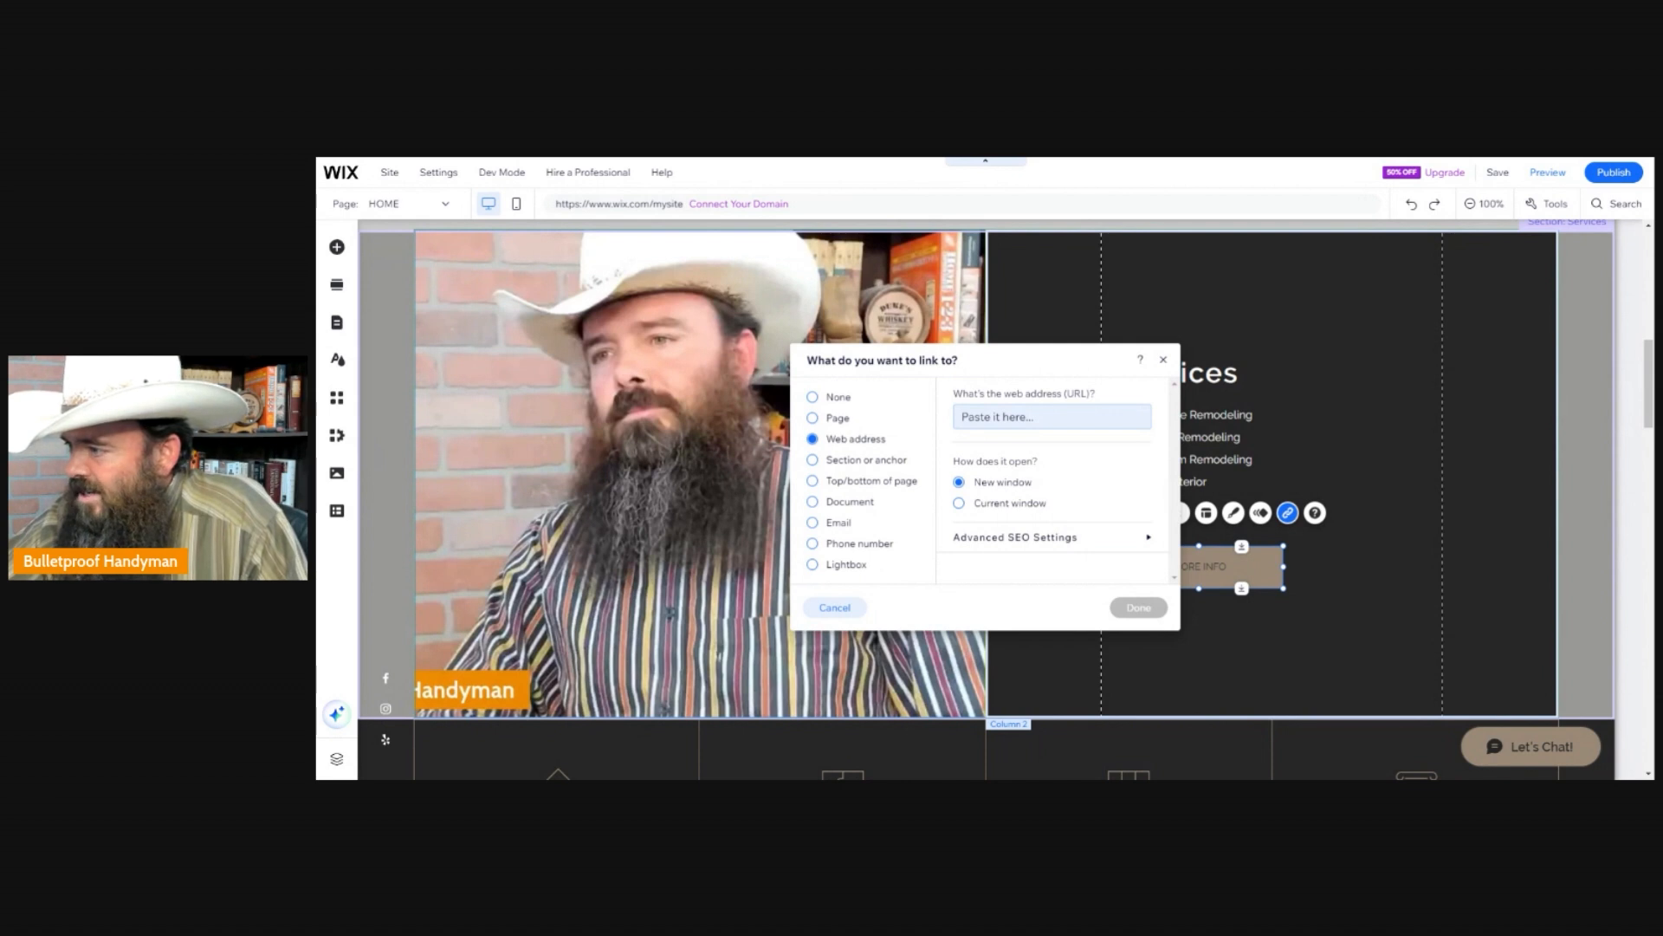
left_click(1023, 416)
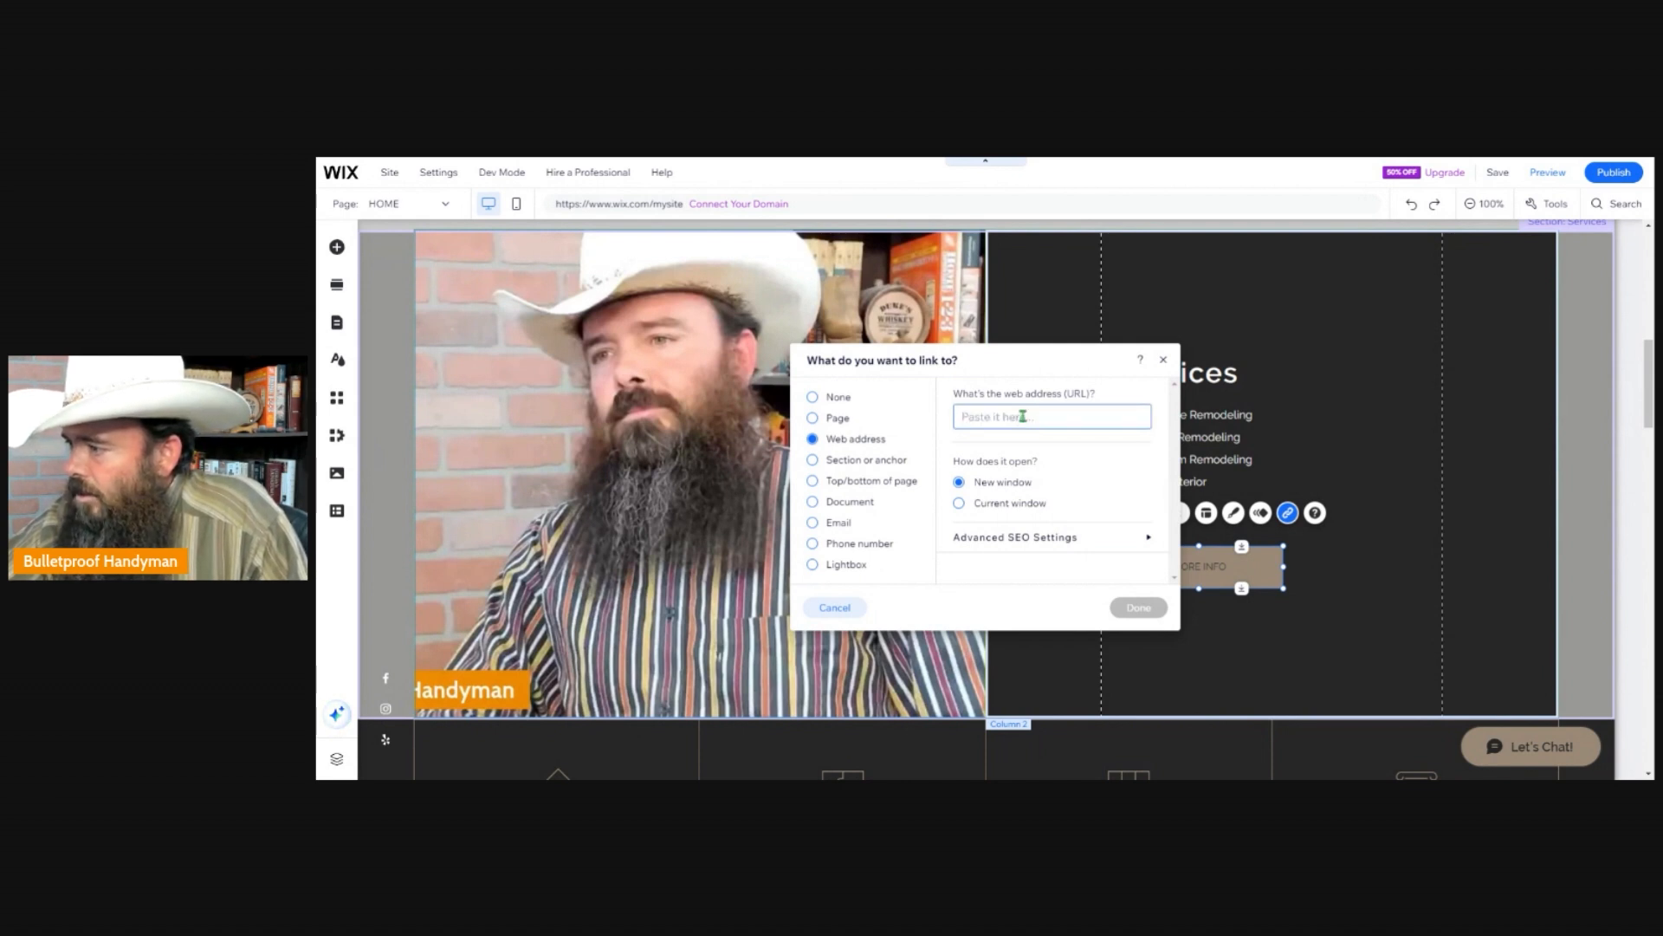
key("ctrl+v")
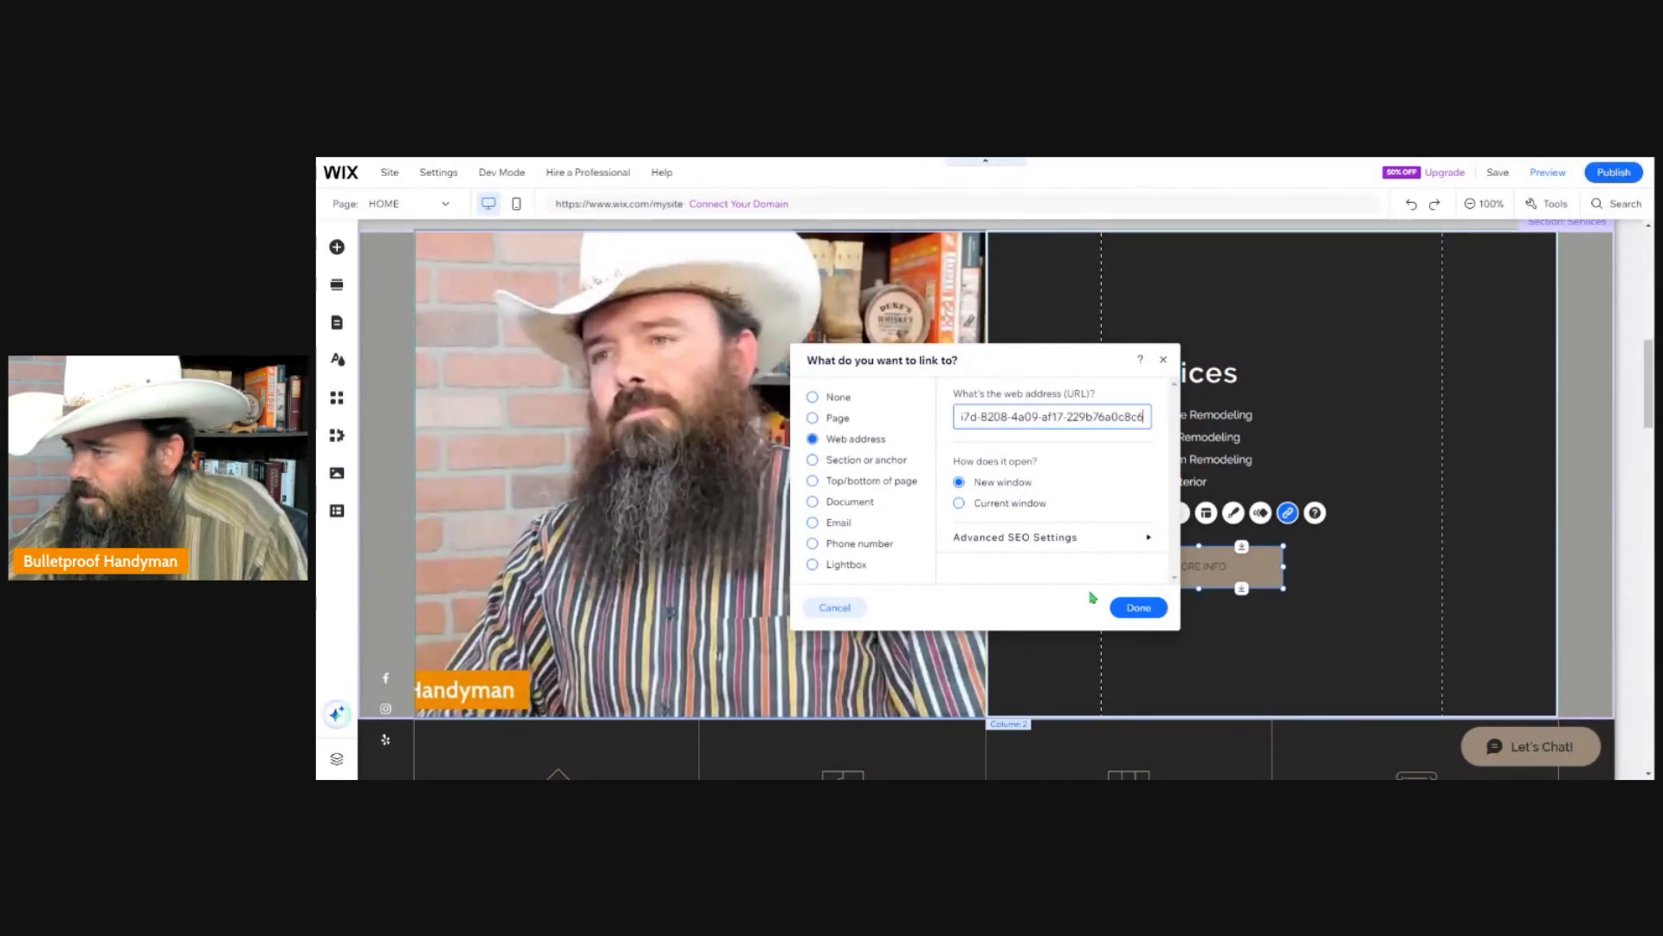
left_click(1138, 608)
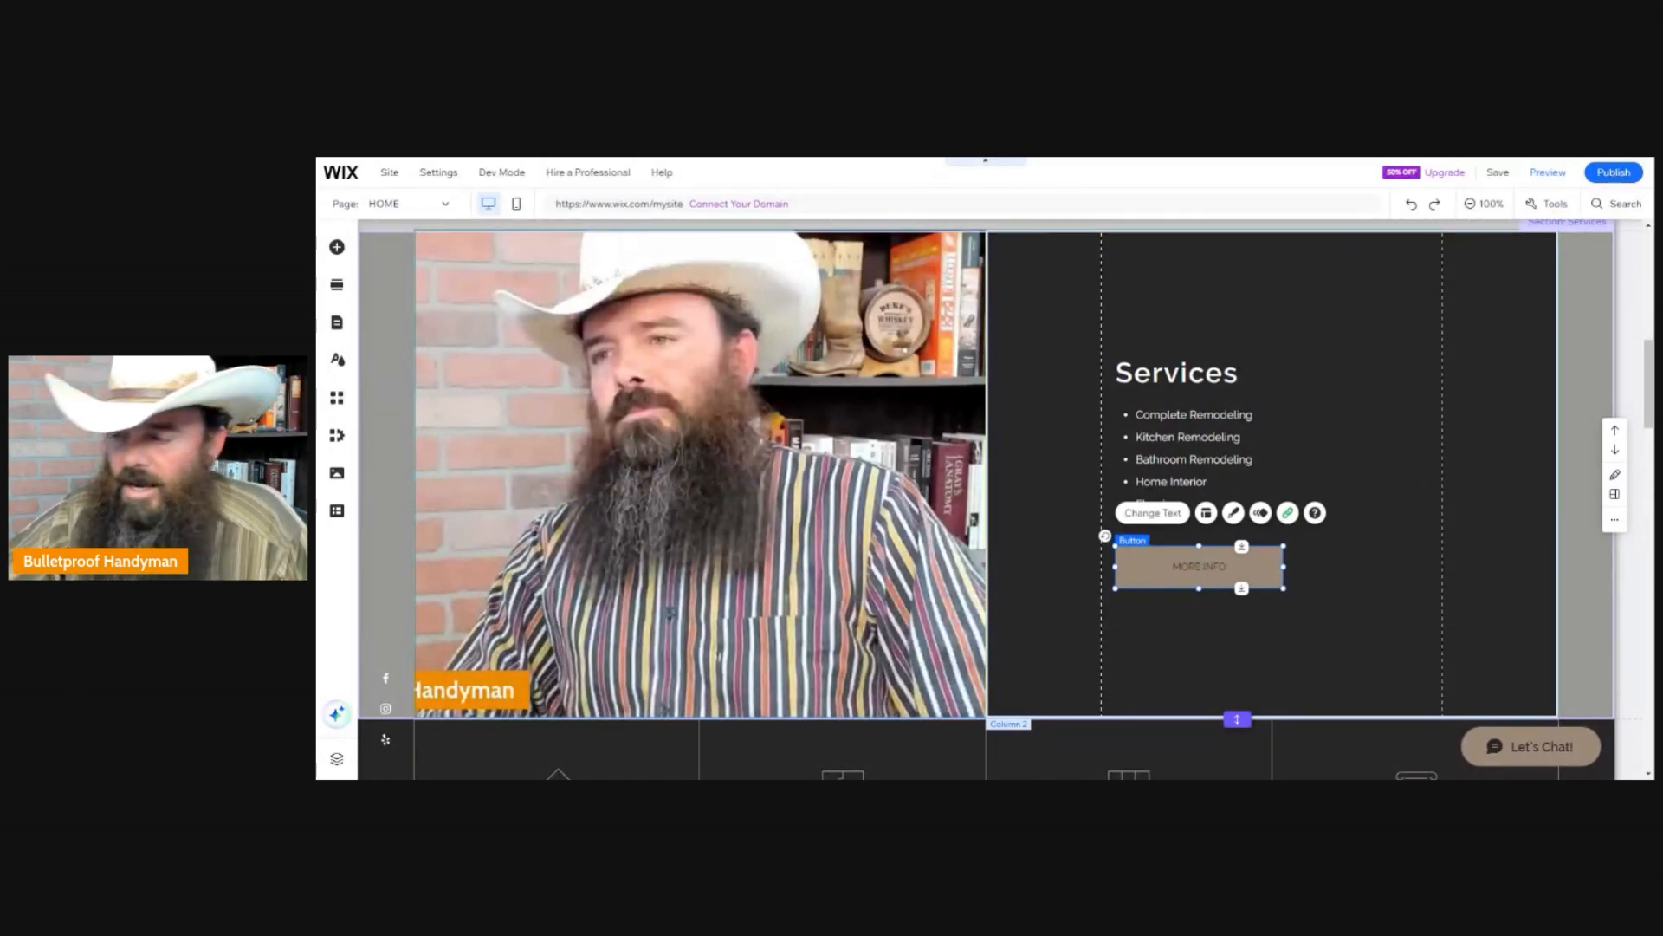
Change the MORE INFO button's text to "Book Online".
left_click(1161, 518)
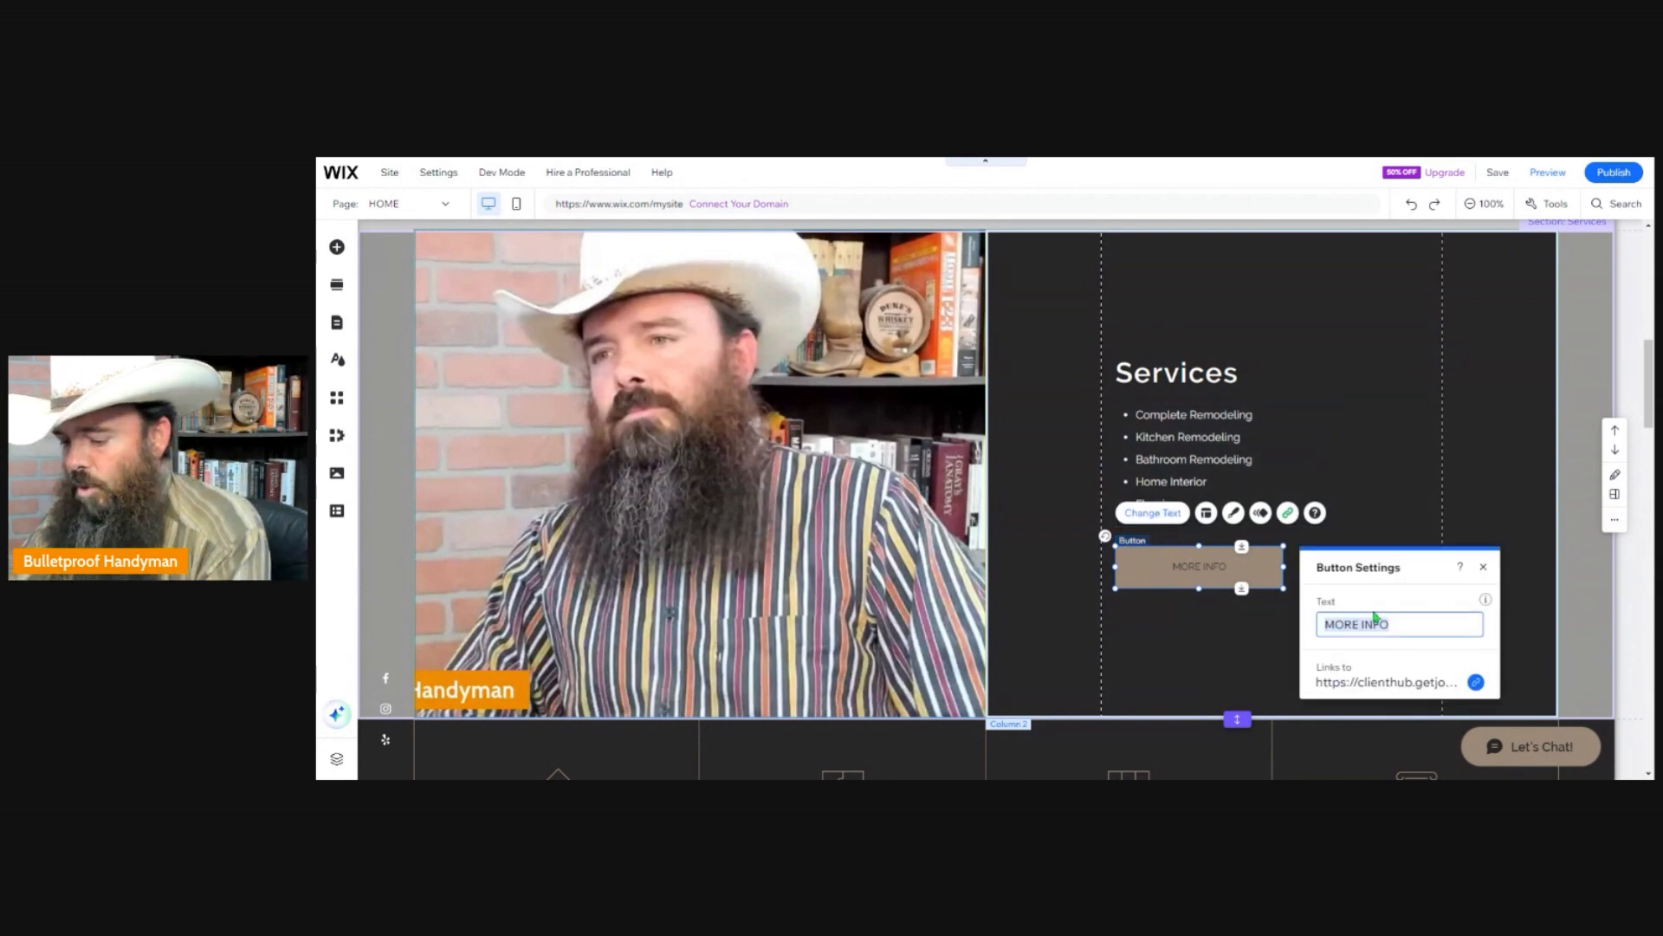
type("Book")
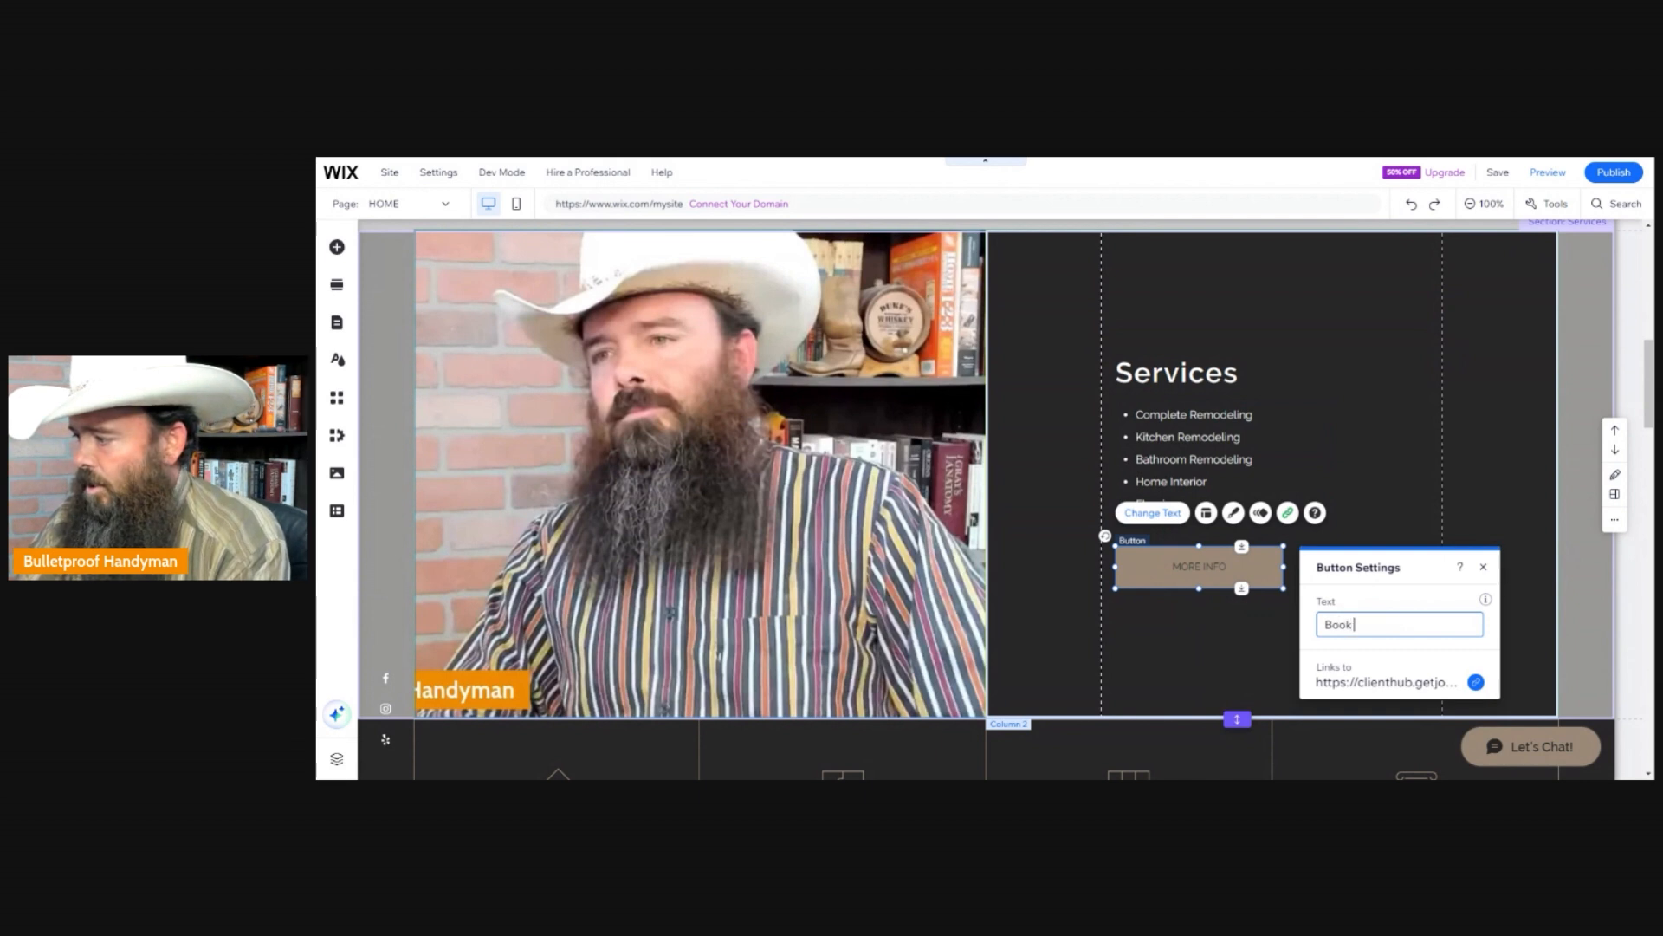
type(" Onlin")
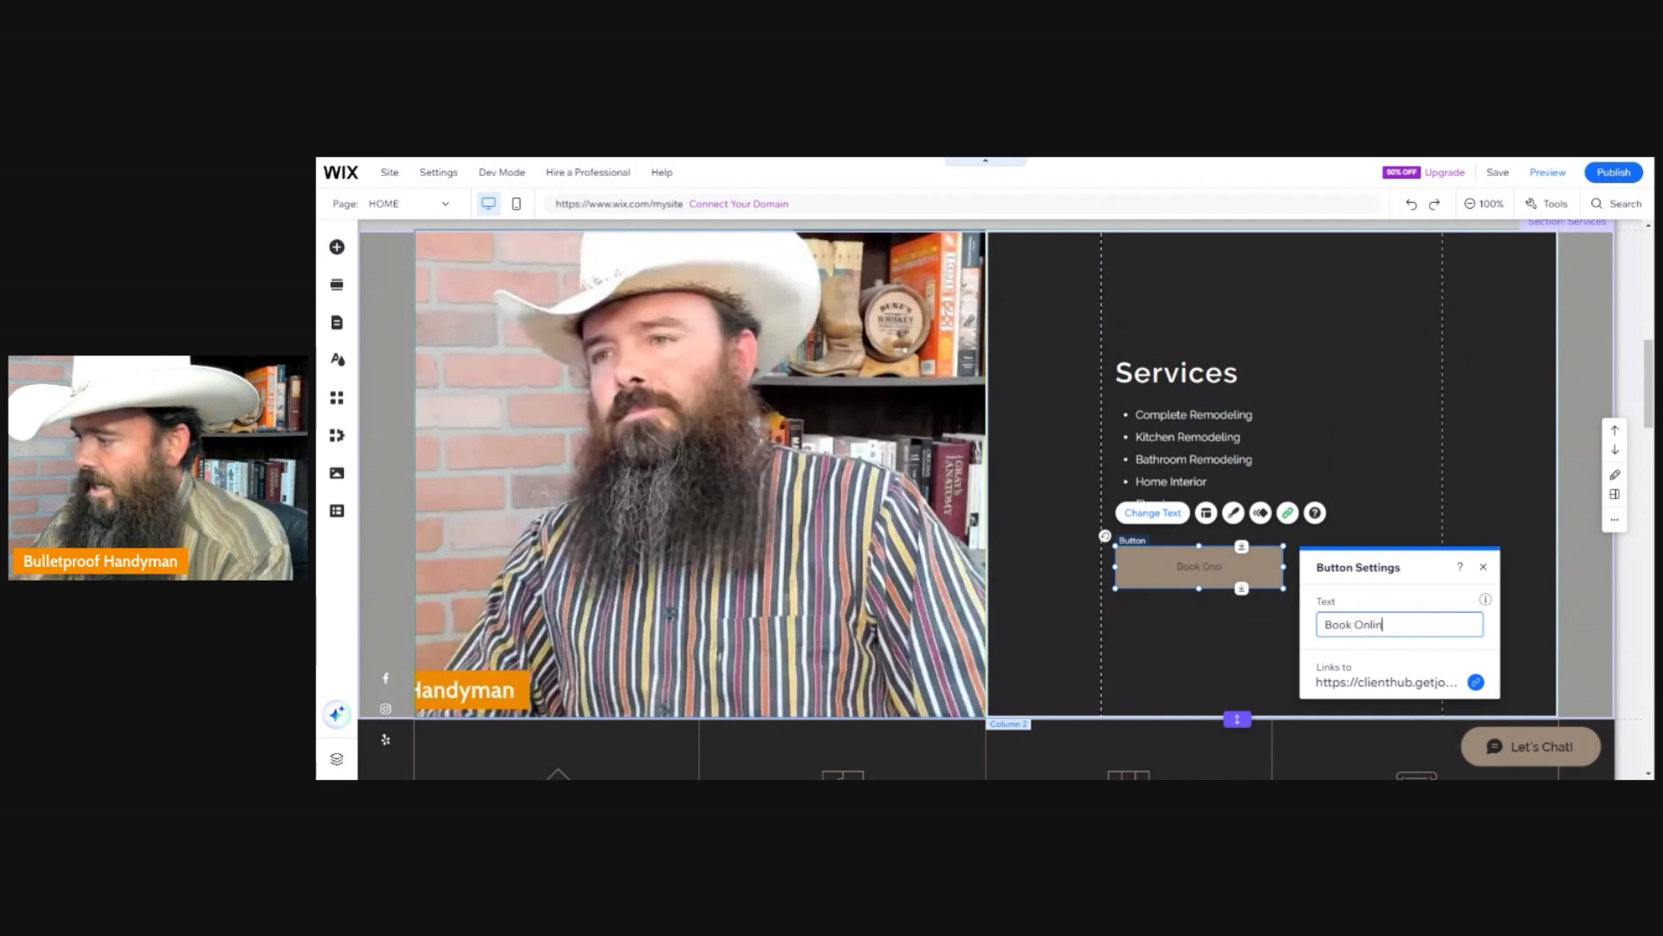
type("e")
left_click(1245, 645)
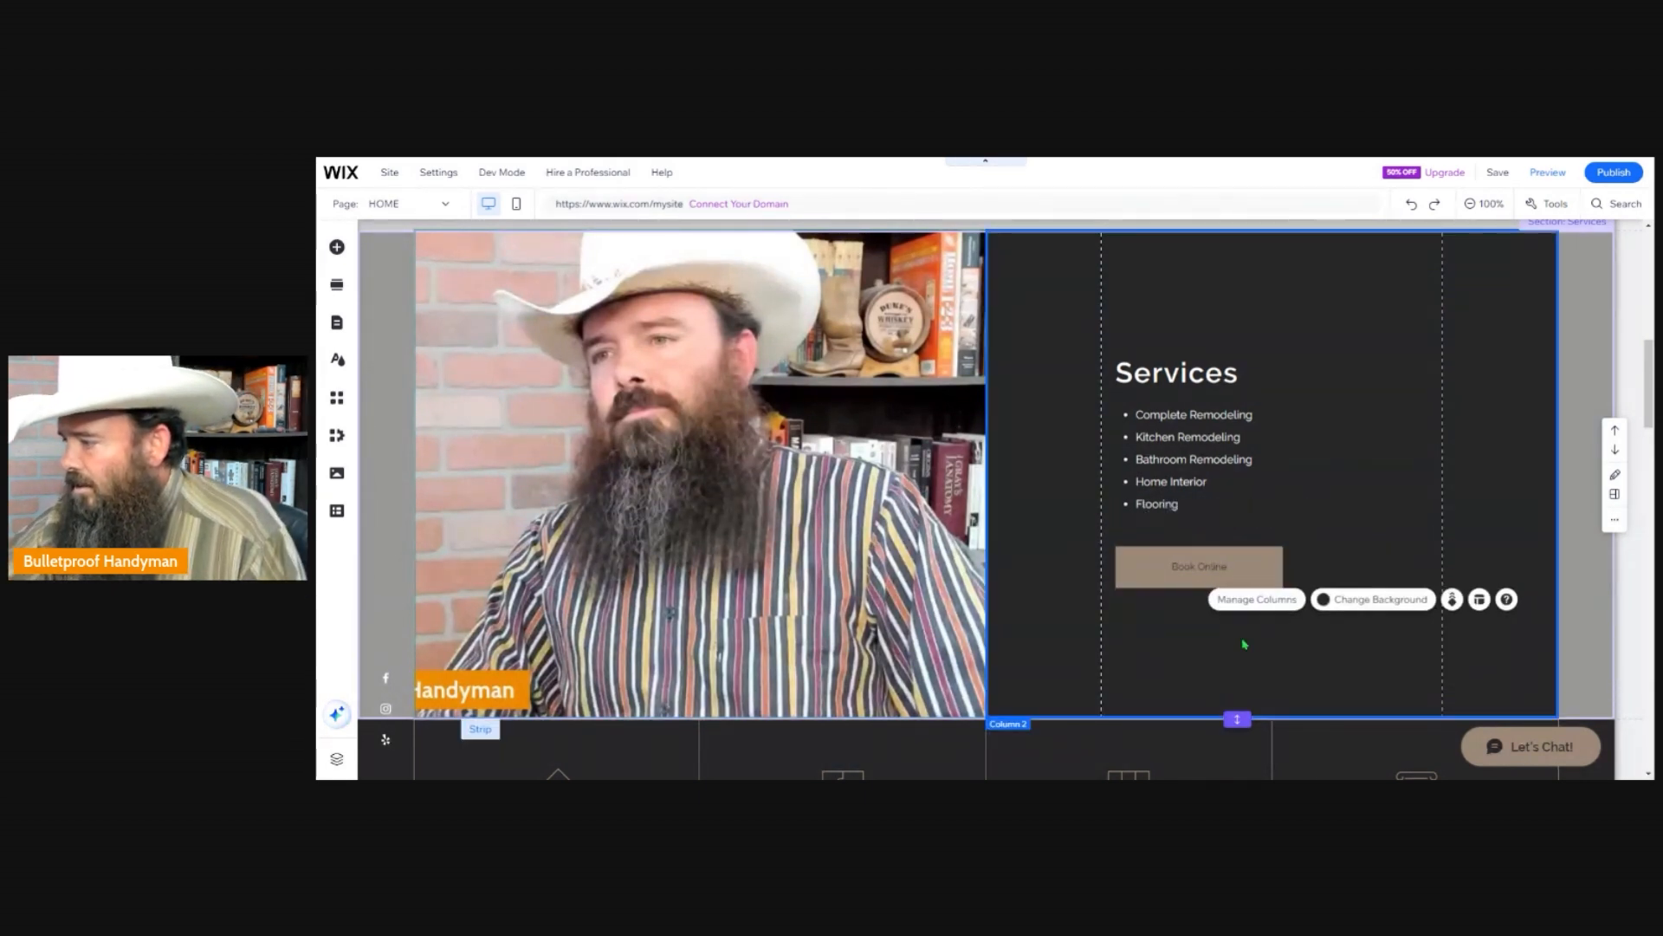
Restyle the Book Online button with the yellow "Let's Talk" preset from the button designs.
left_click(1204, 573)
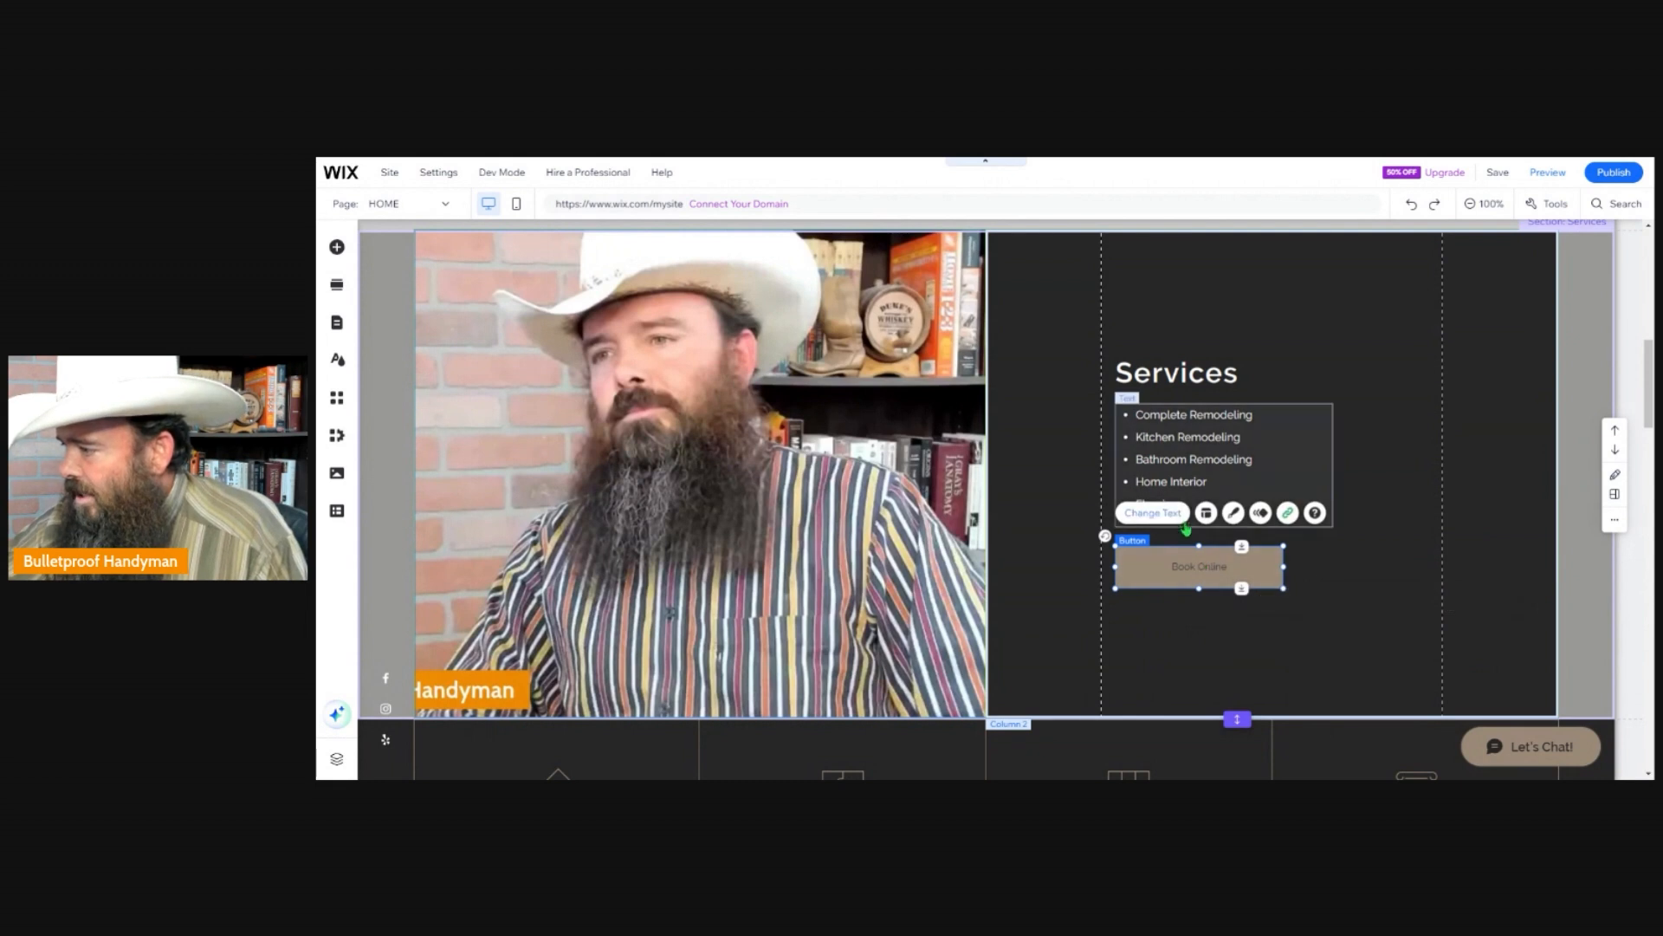
left_click(1182, 656)
left_click(1189, 567)
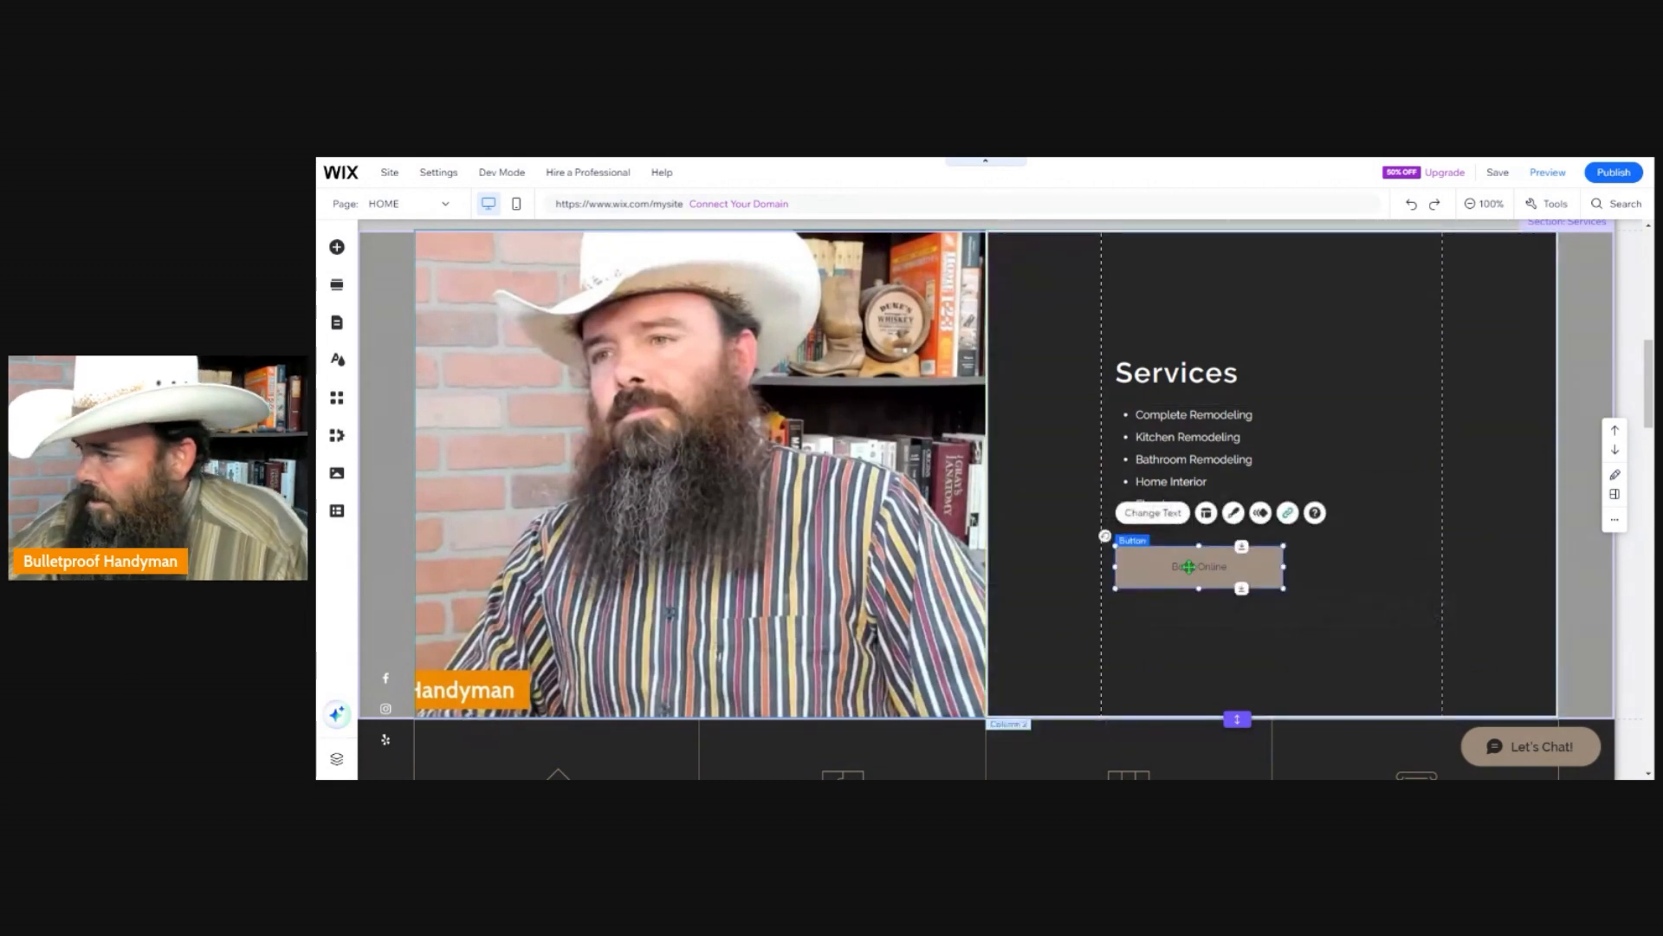
left_click(1235, 514)
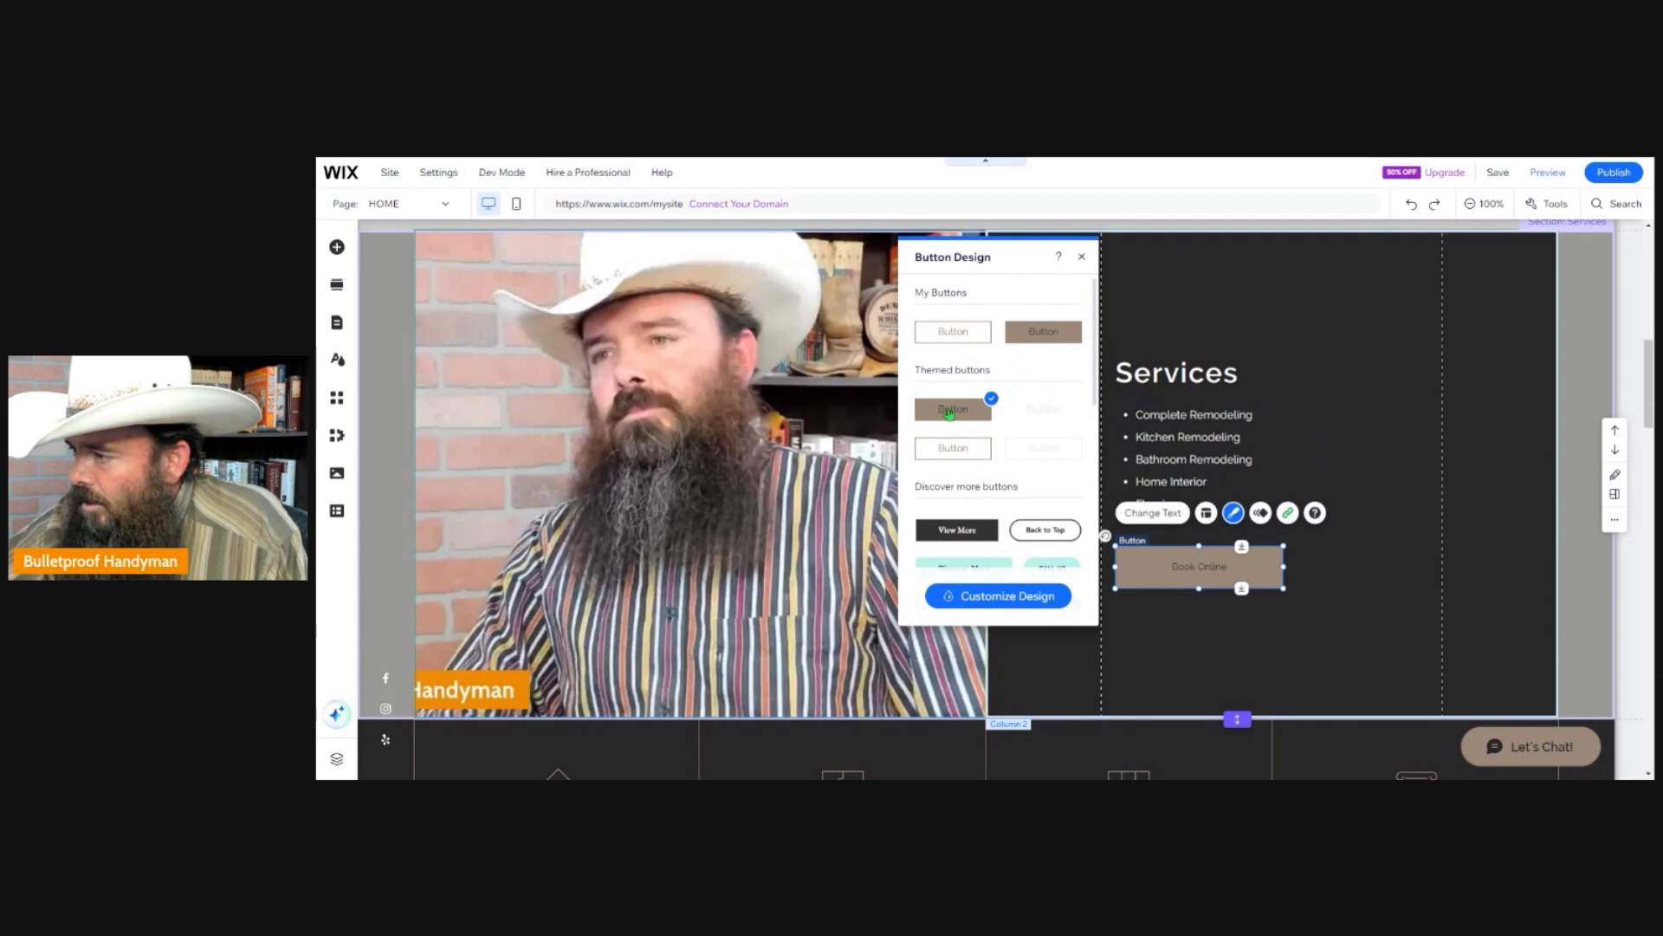
scroll(956, 459, "down", 2)
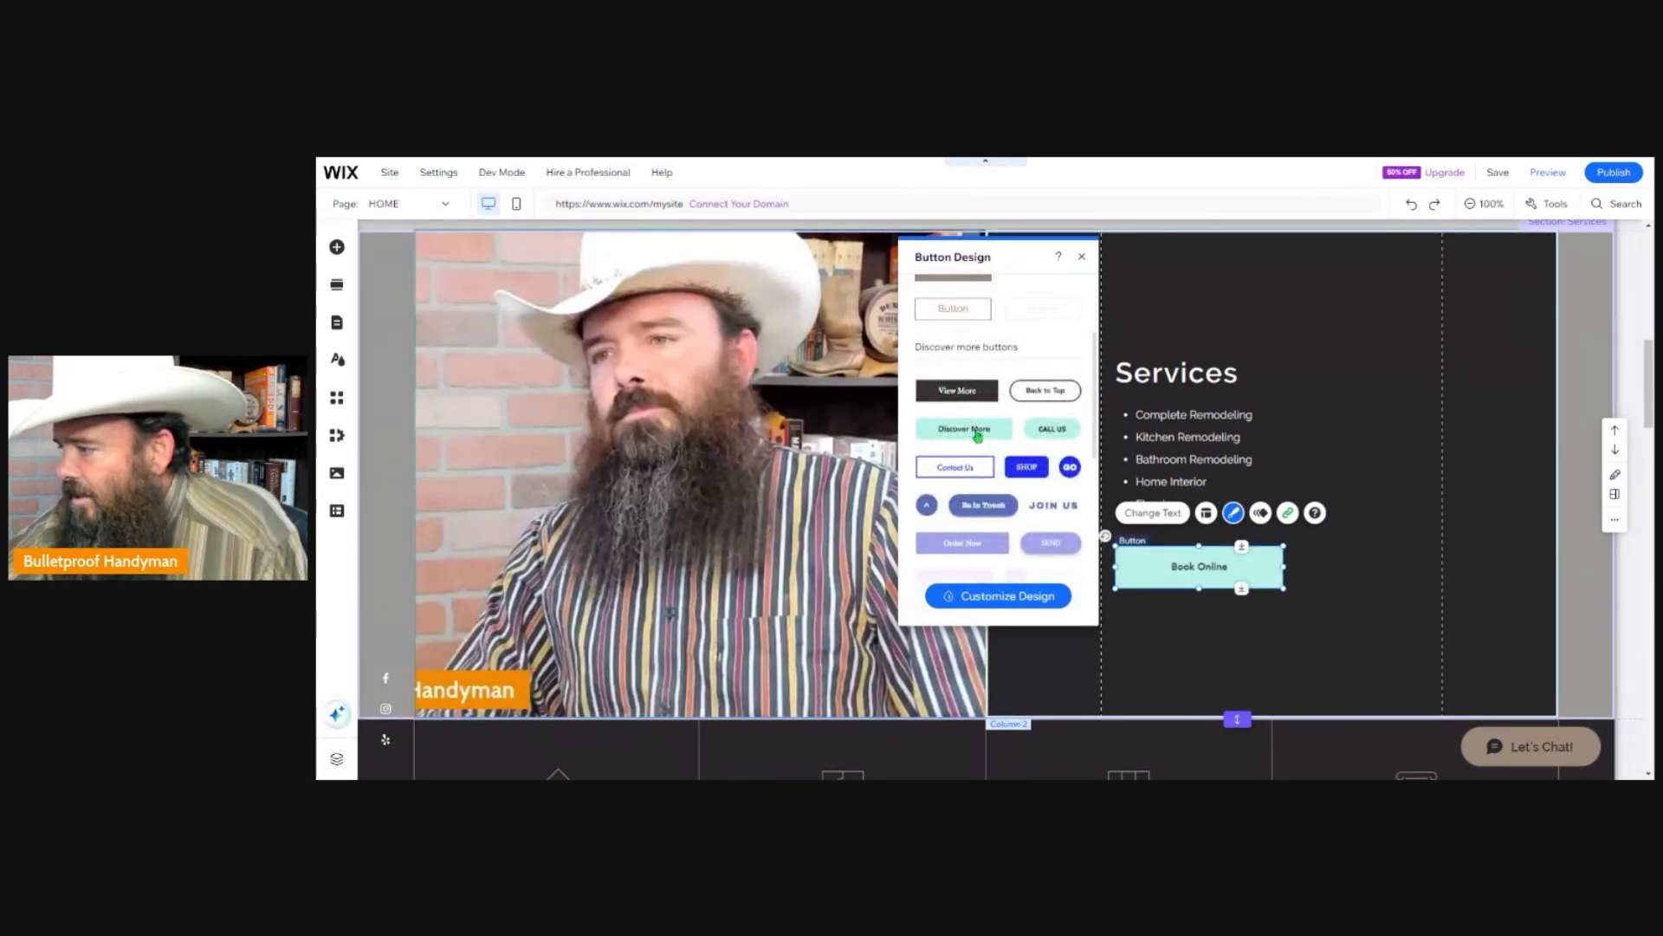
left_click(1057, 435)
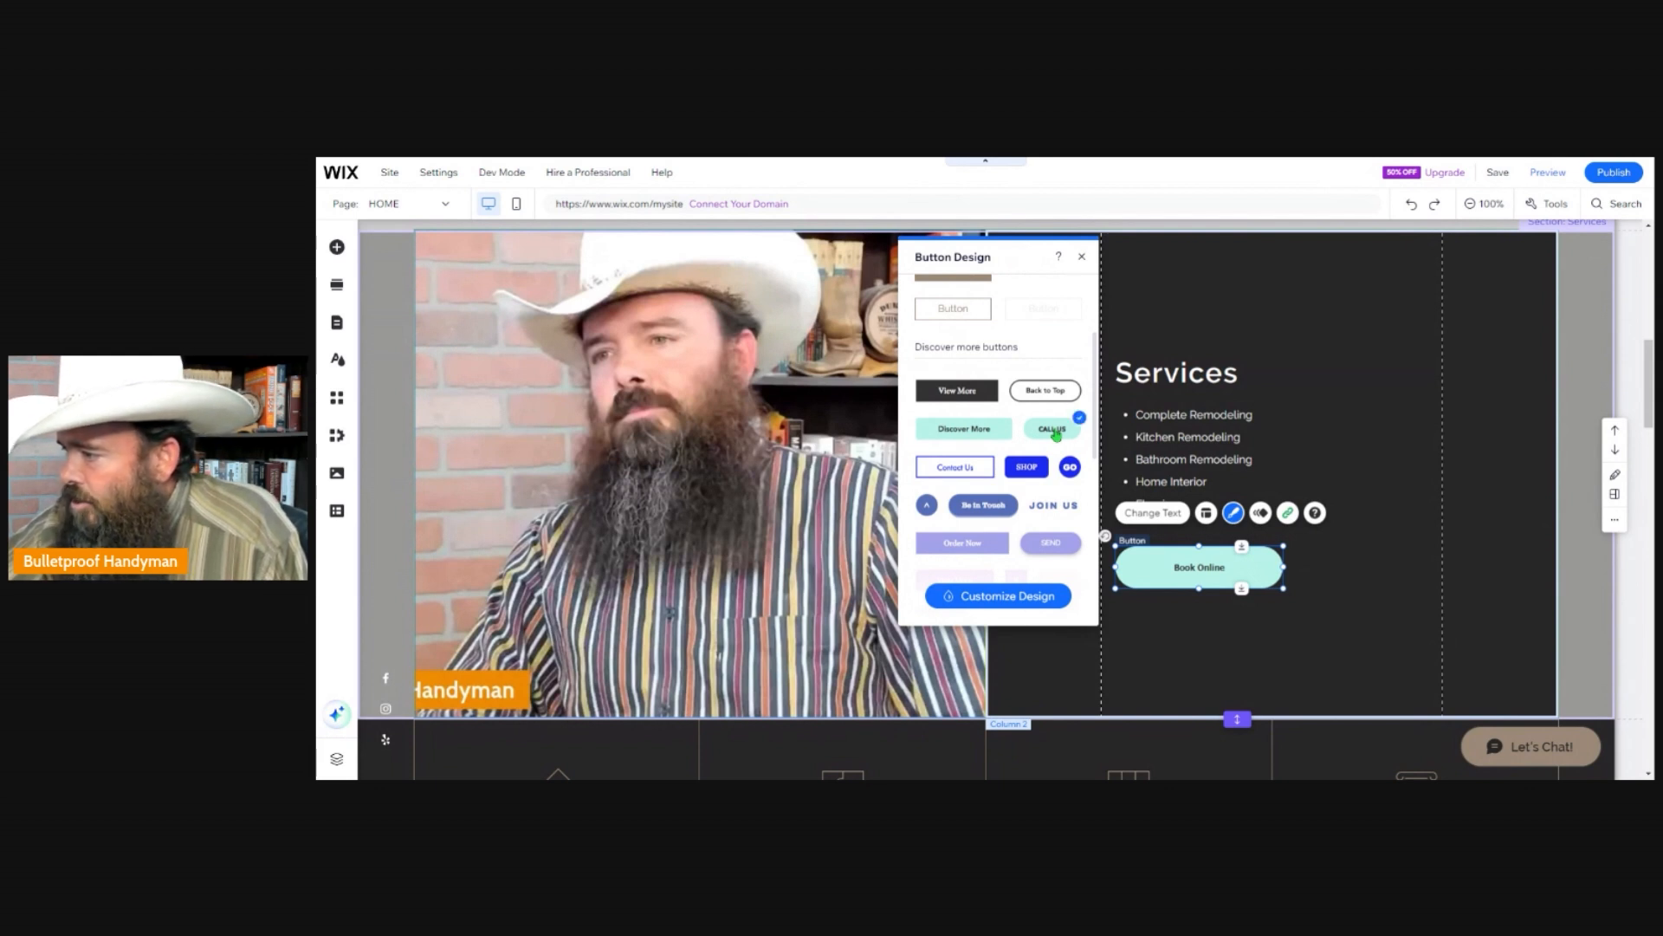
scroll(1018, 451, "down", 5)
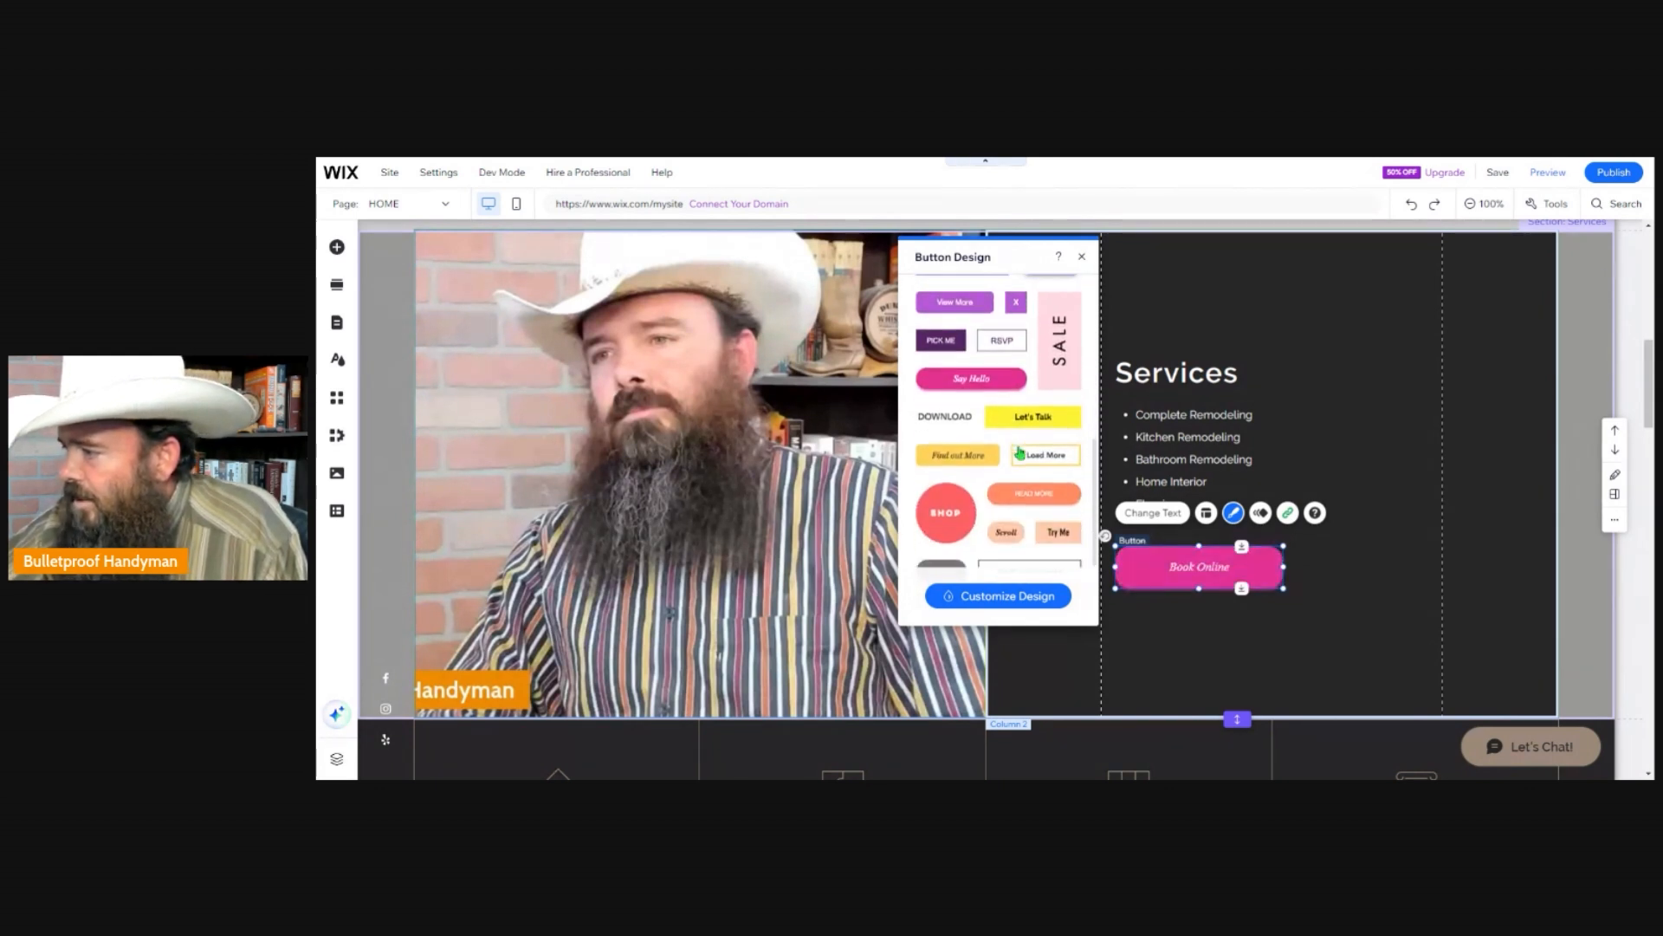
scroll(1019, 452, "down", 2)
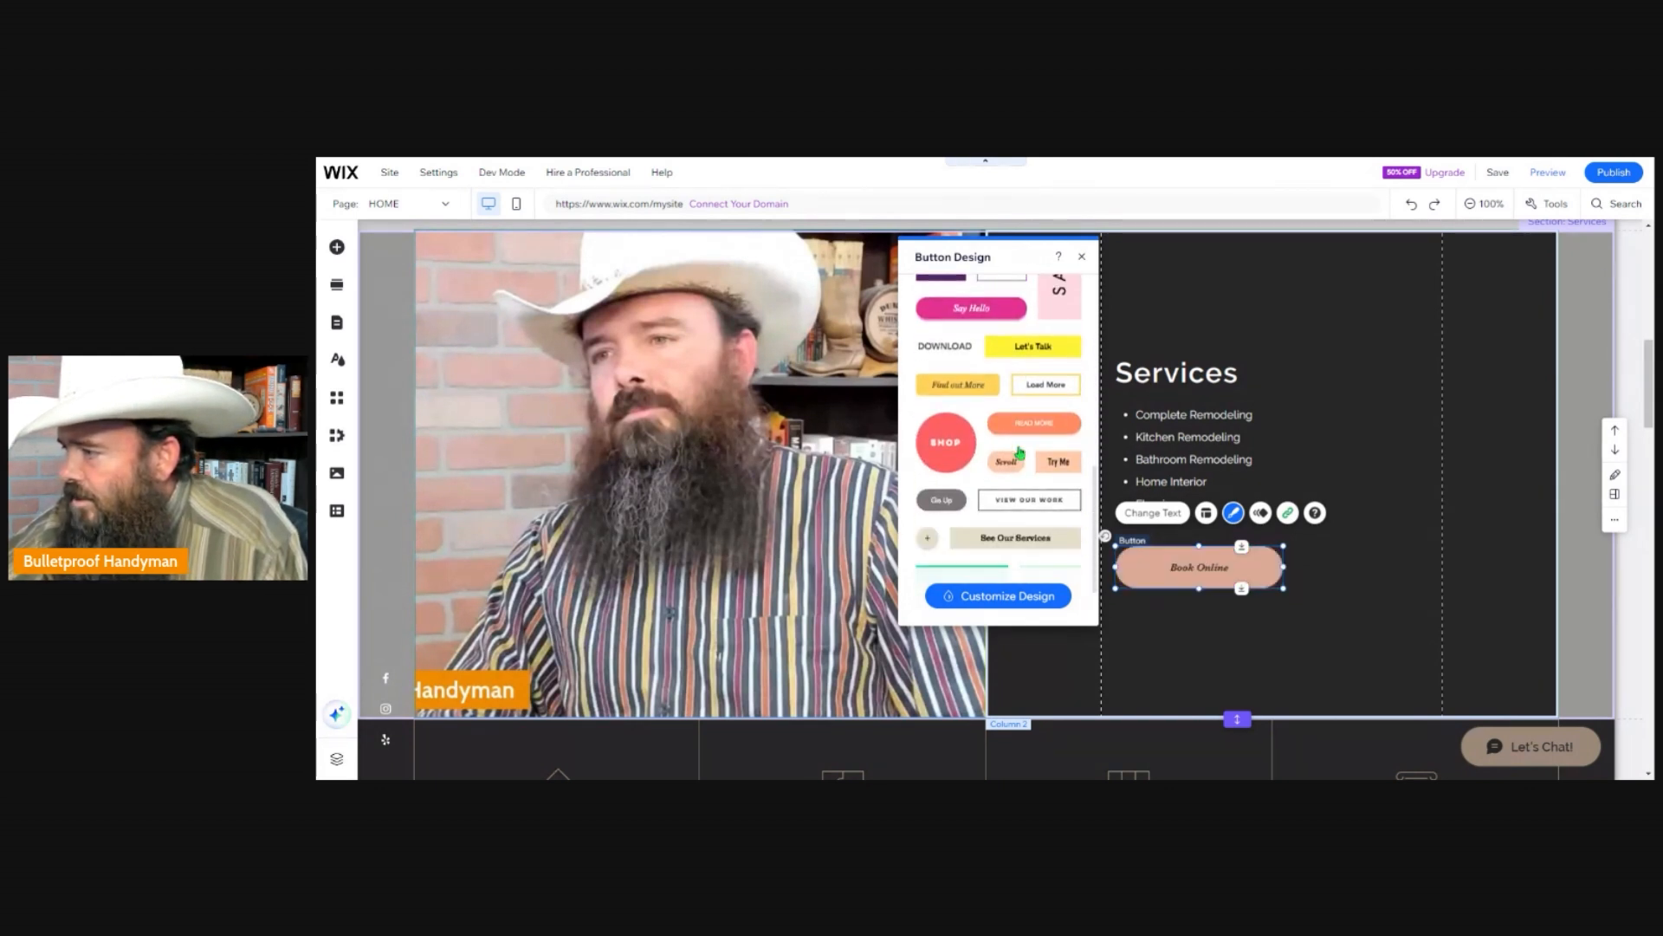
left_click(1036, 354)
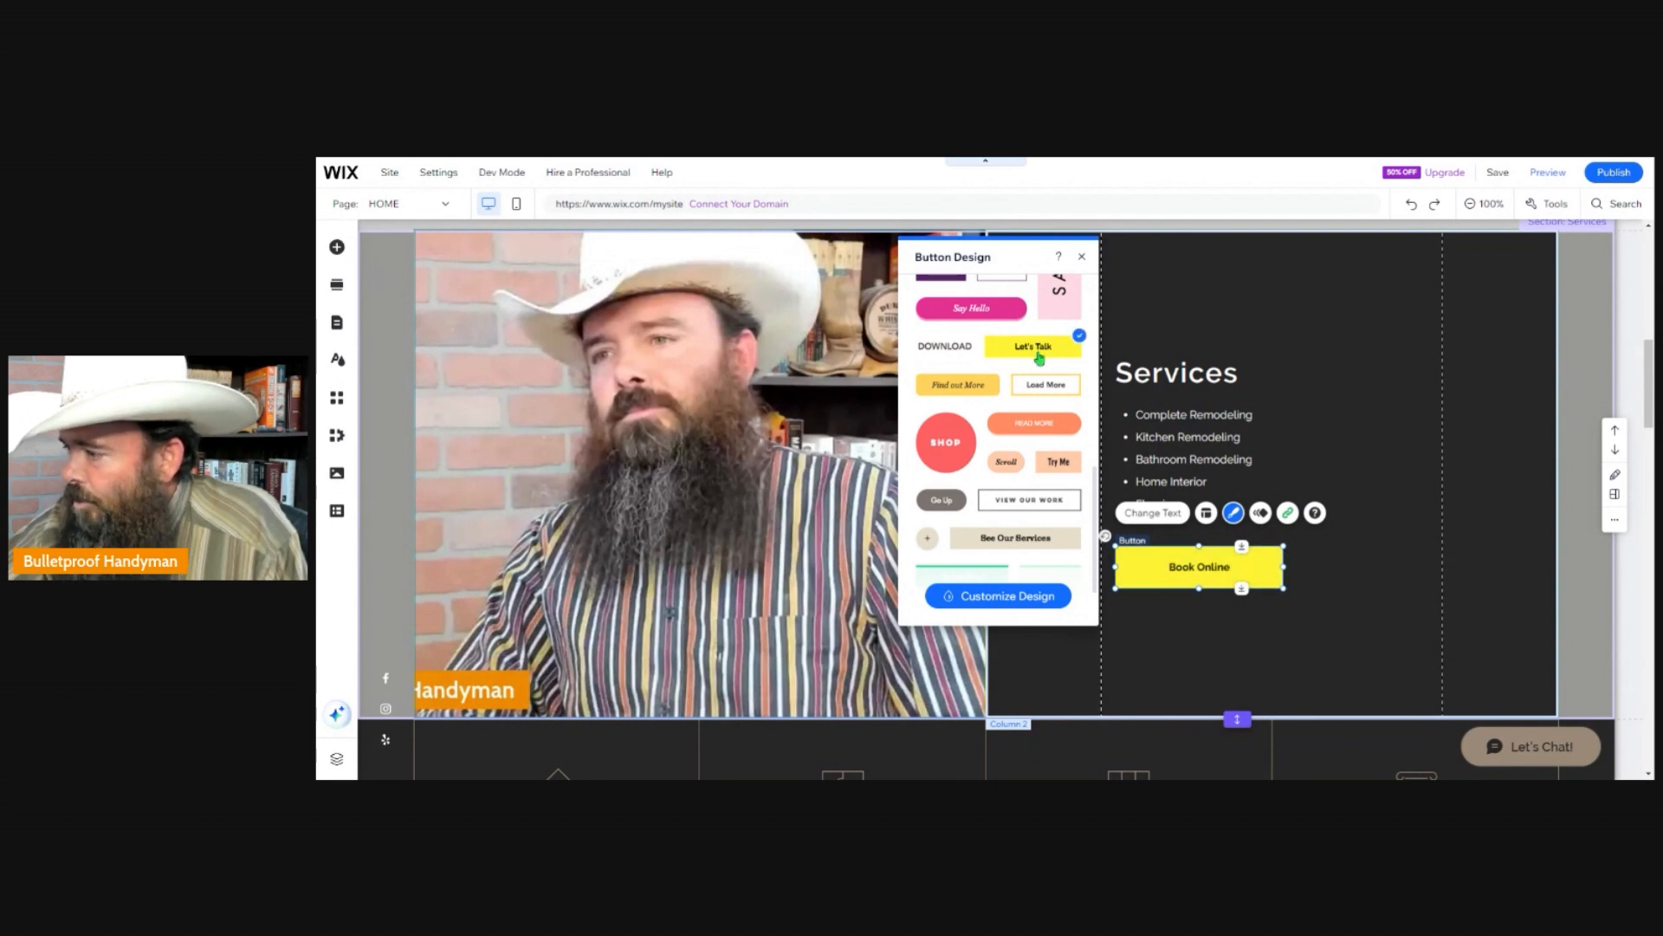
Customize the Book Online button's design by setting its text font size to 32 px.
scroll(1002, 485, "down", 1)
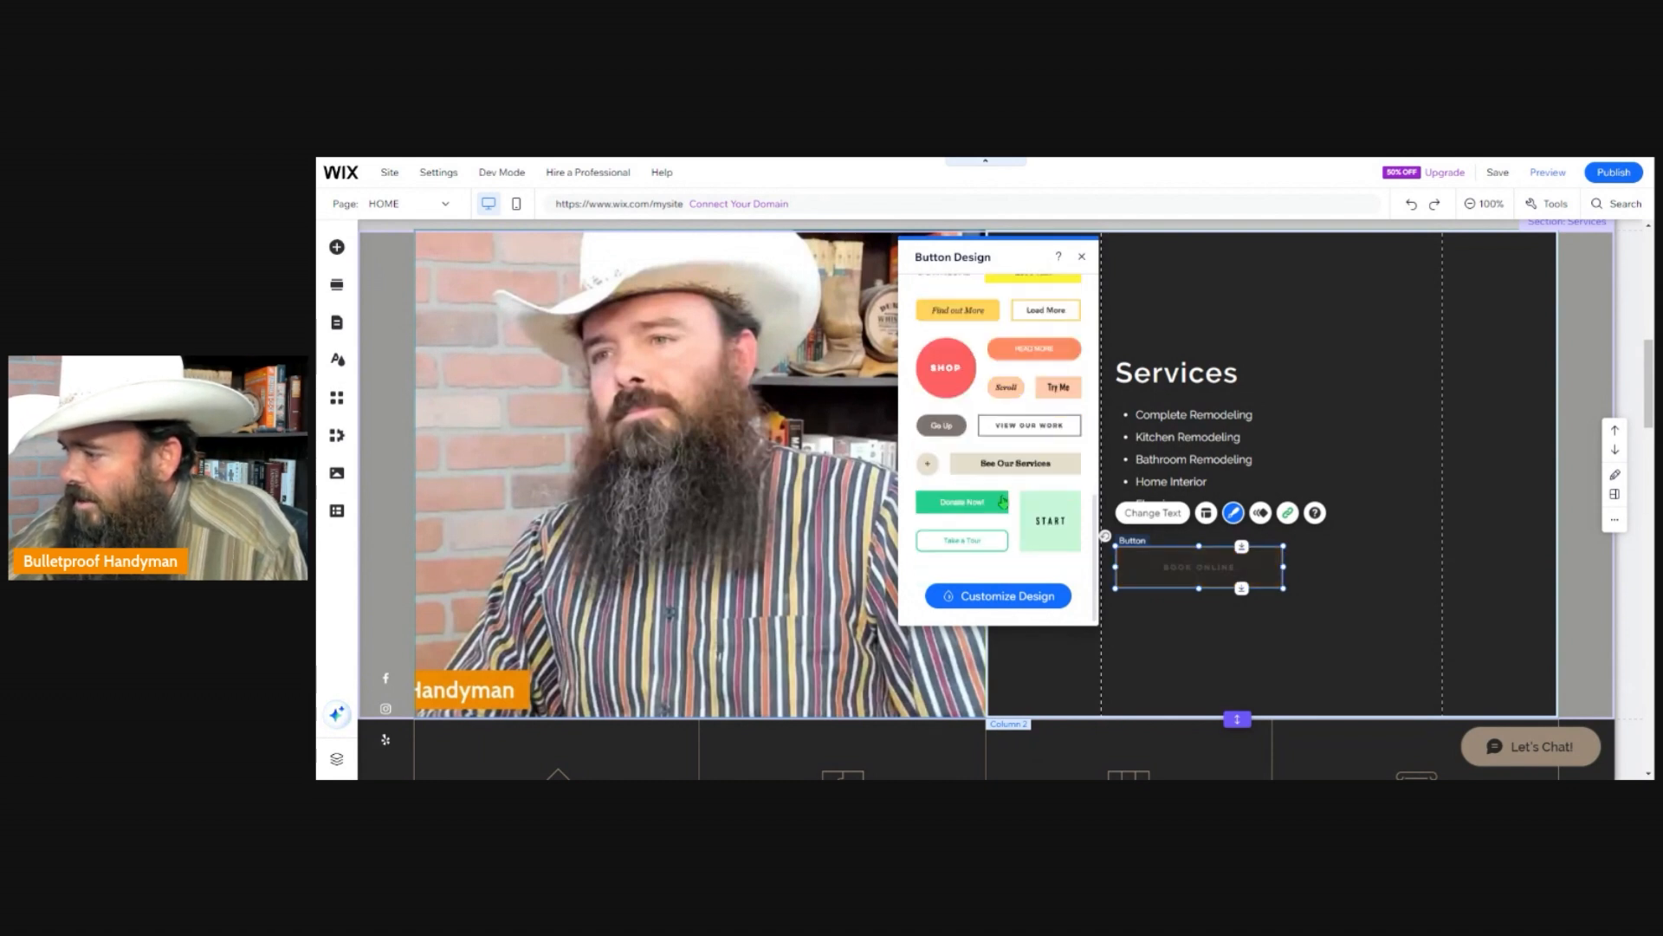
left_click(973, 596)
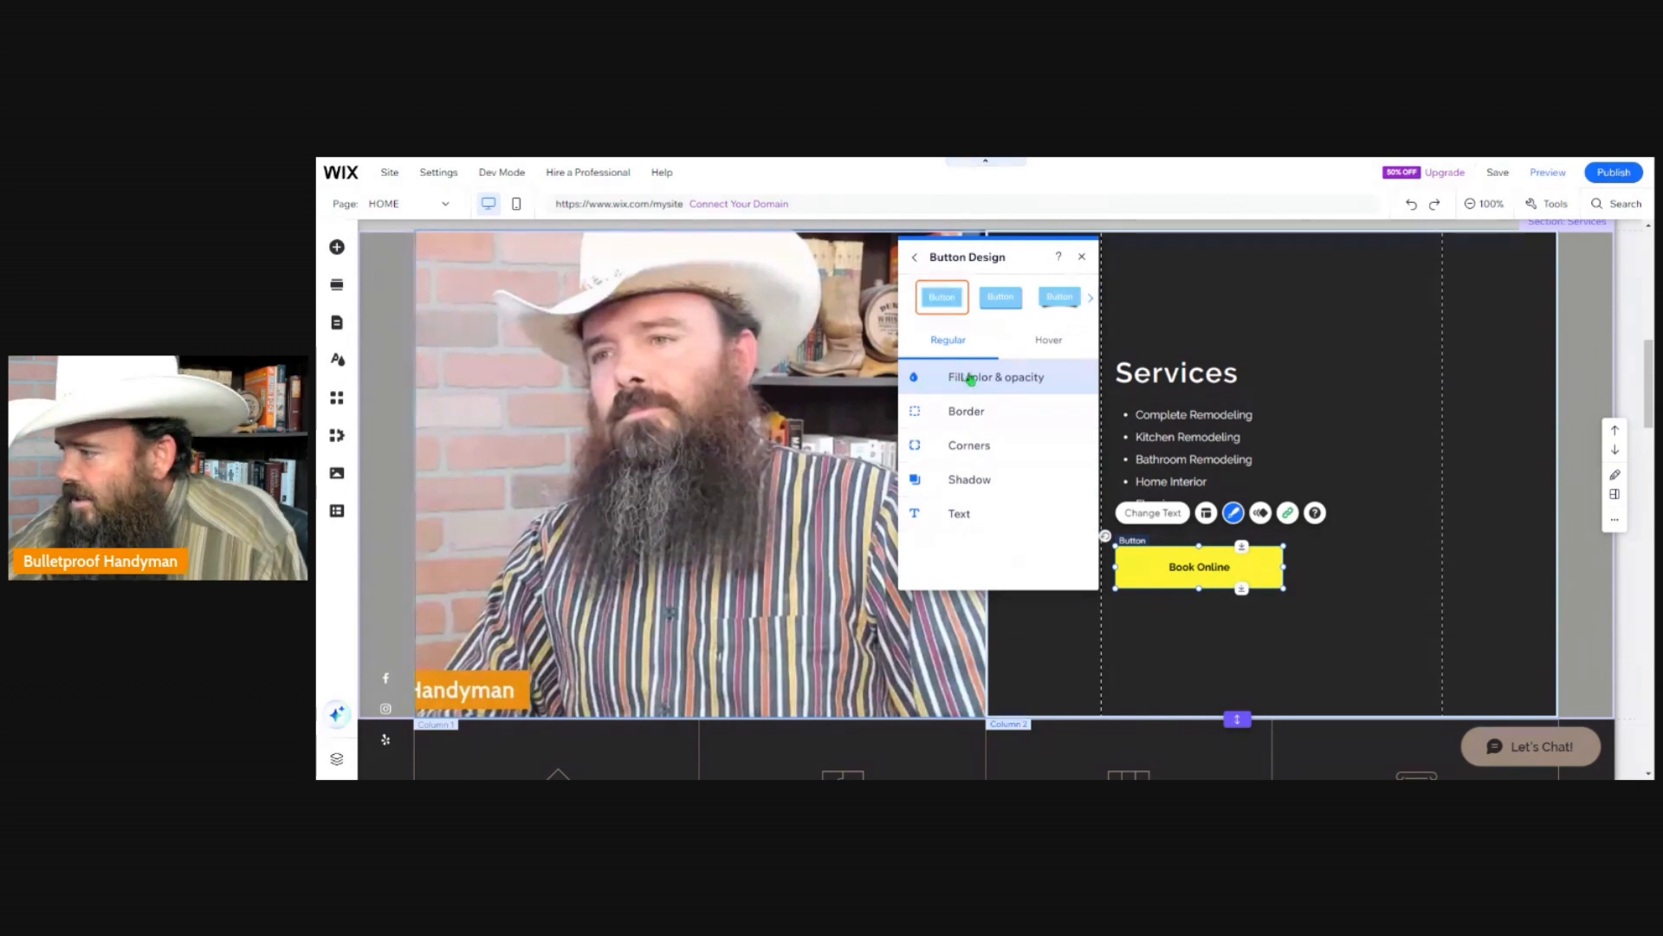
left_click(960, 513)
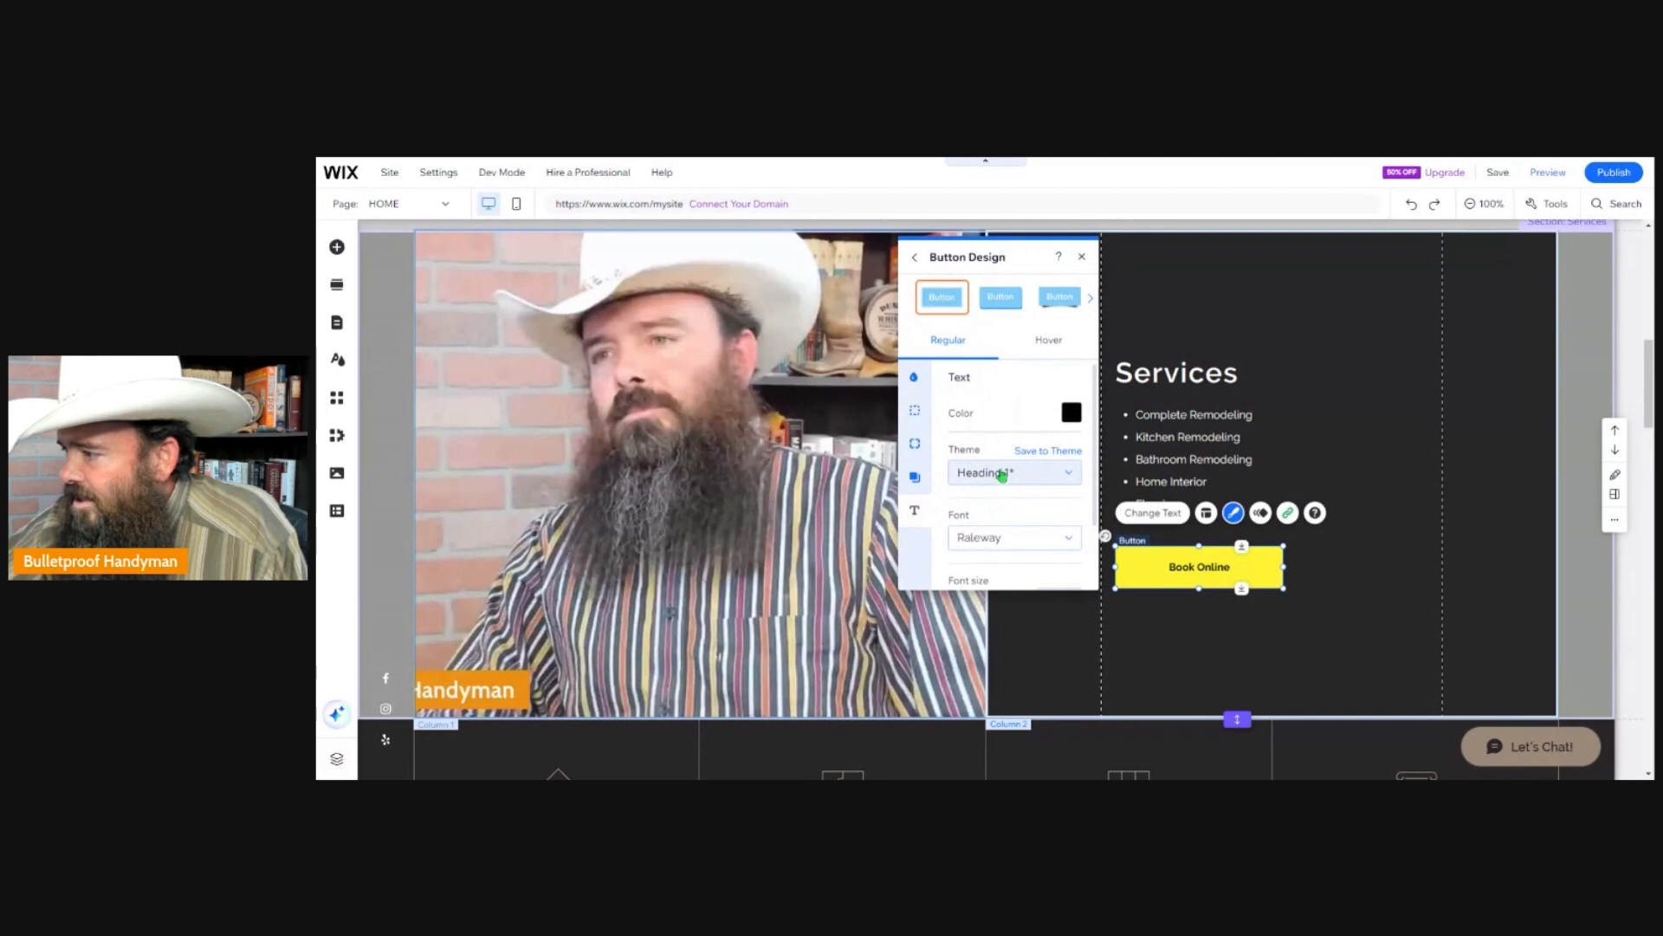
scroll(1035, 498, "down", 2)
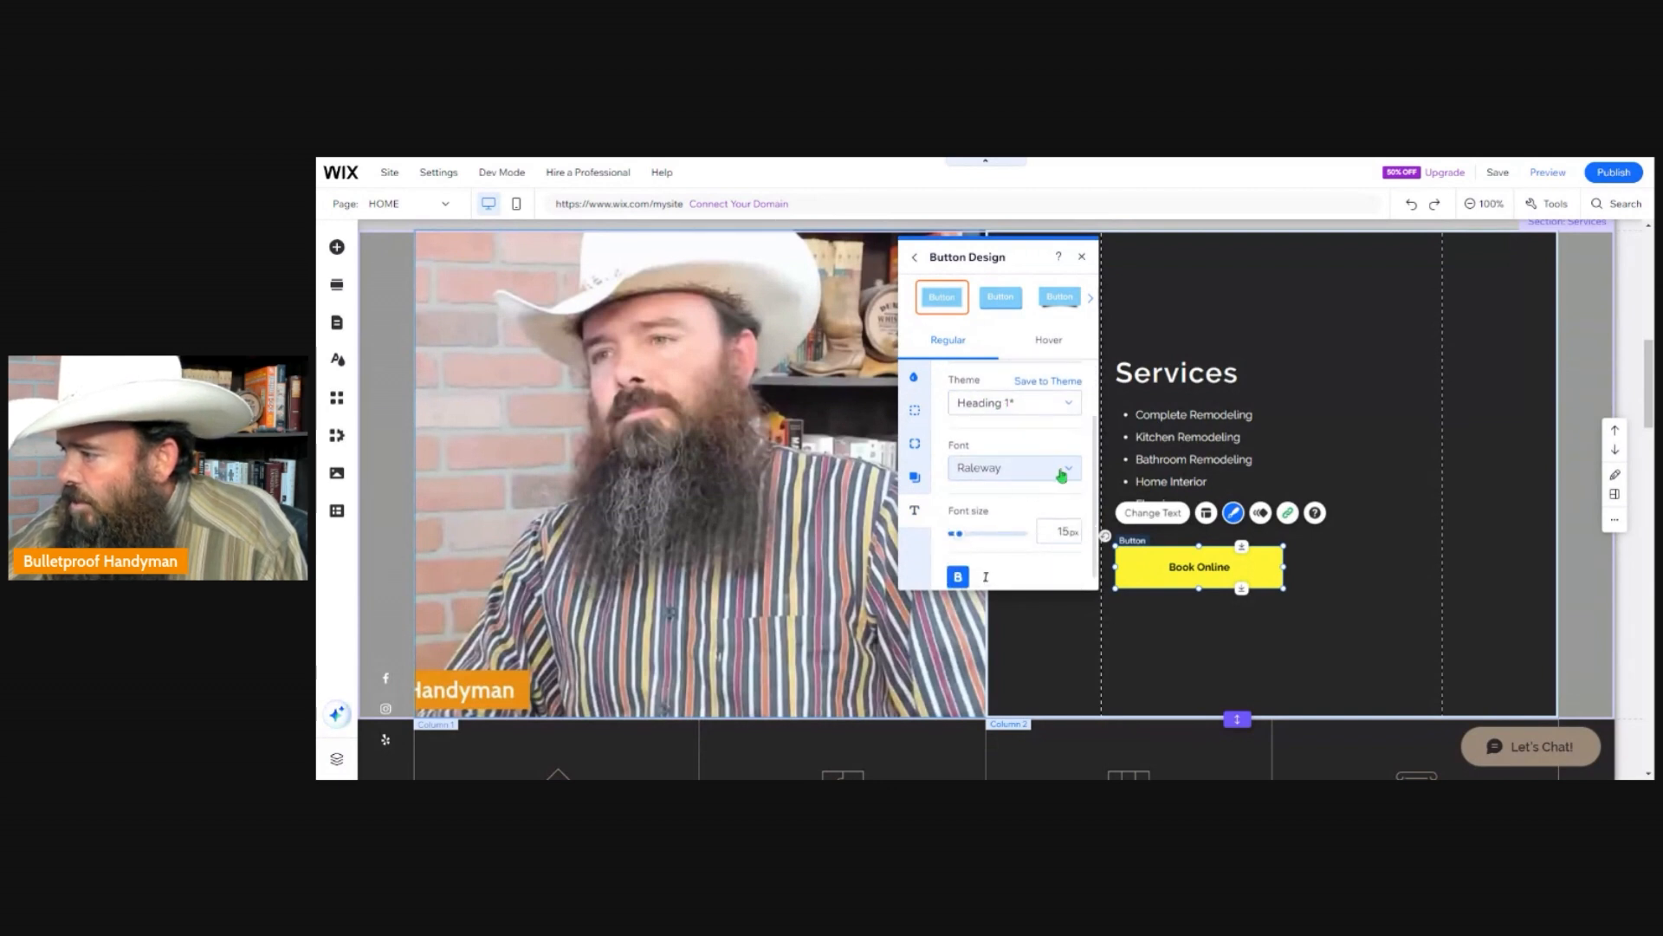
left_click_drag(960, 522, 965, 530)
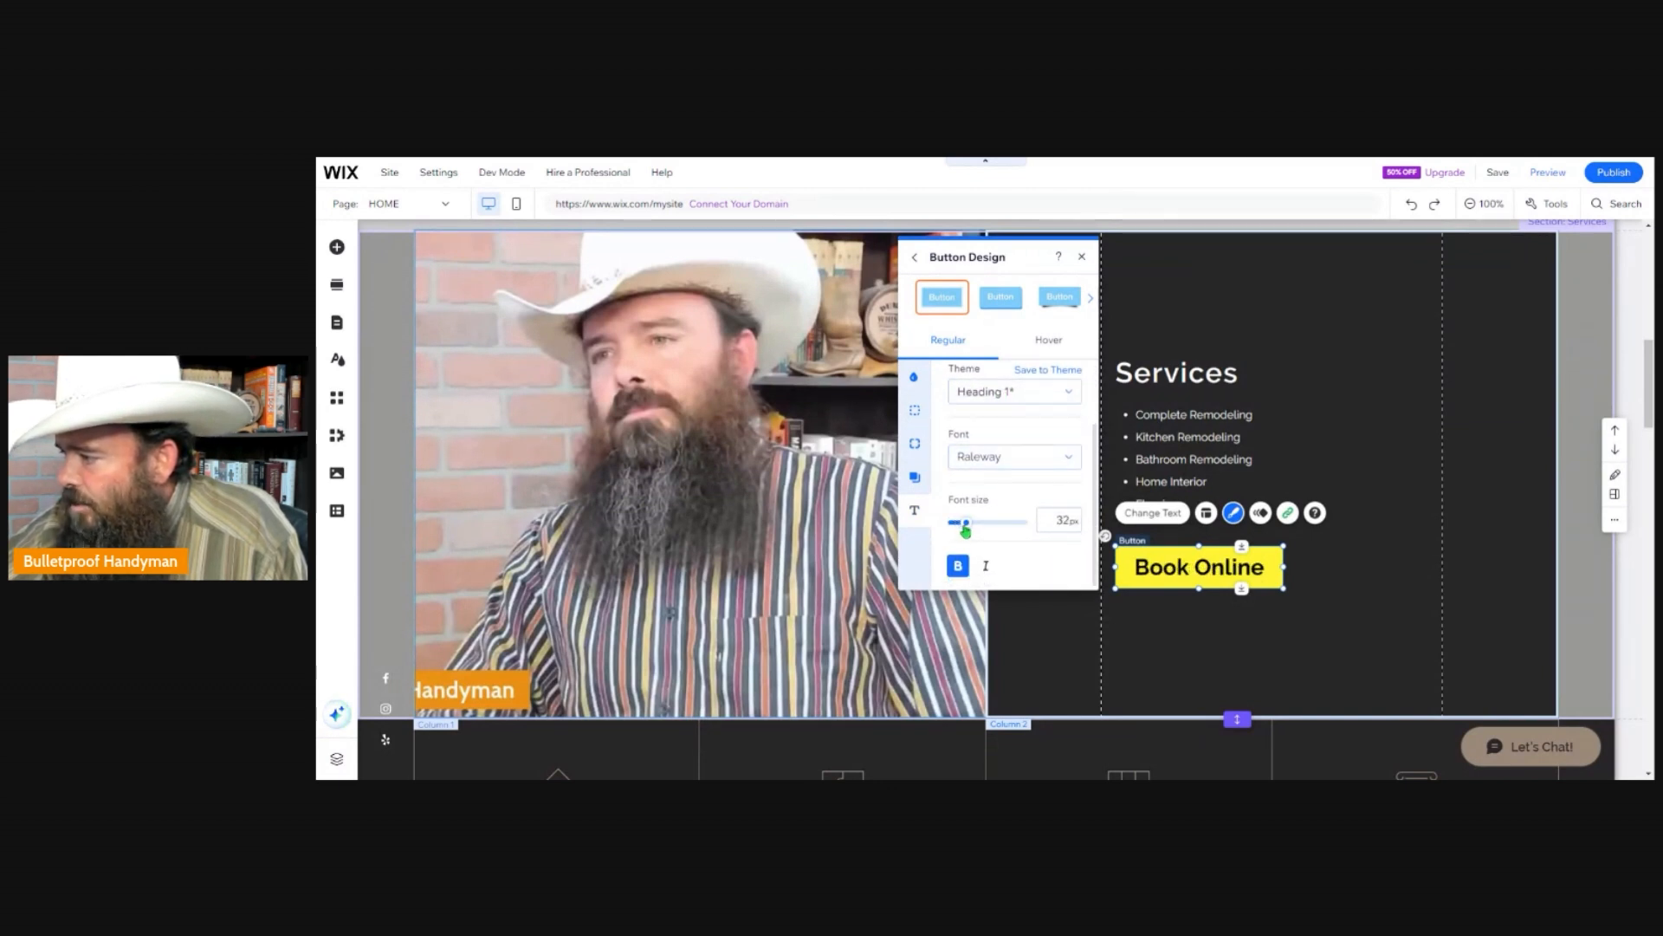
left_click(1082, 256)
left_click(1327, 625)
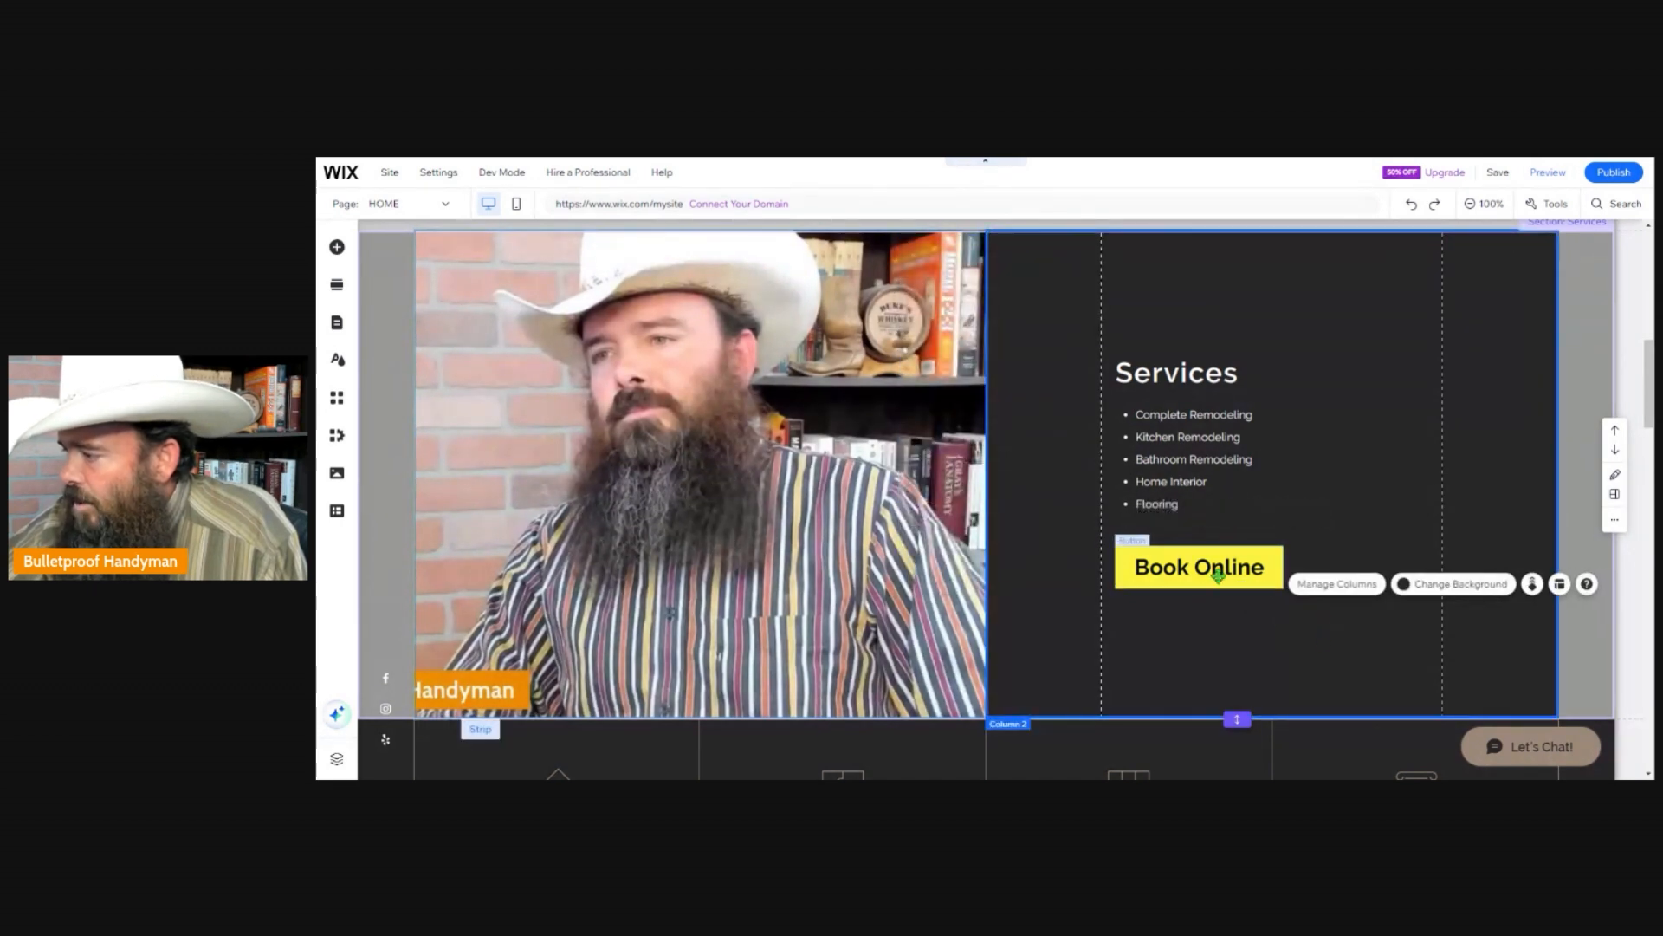
Preview the site, follow the Book Online button to the booking page, and add the Test service to reach the contact form.
left_click(1200, 570)
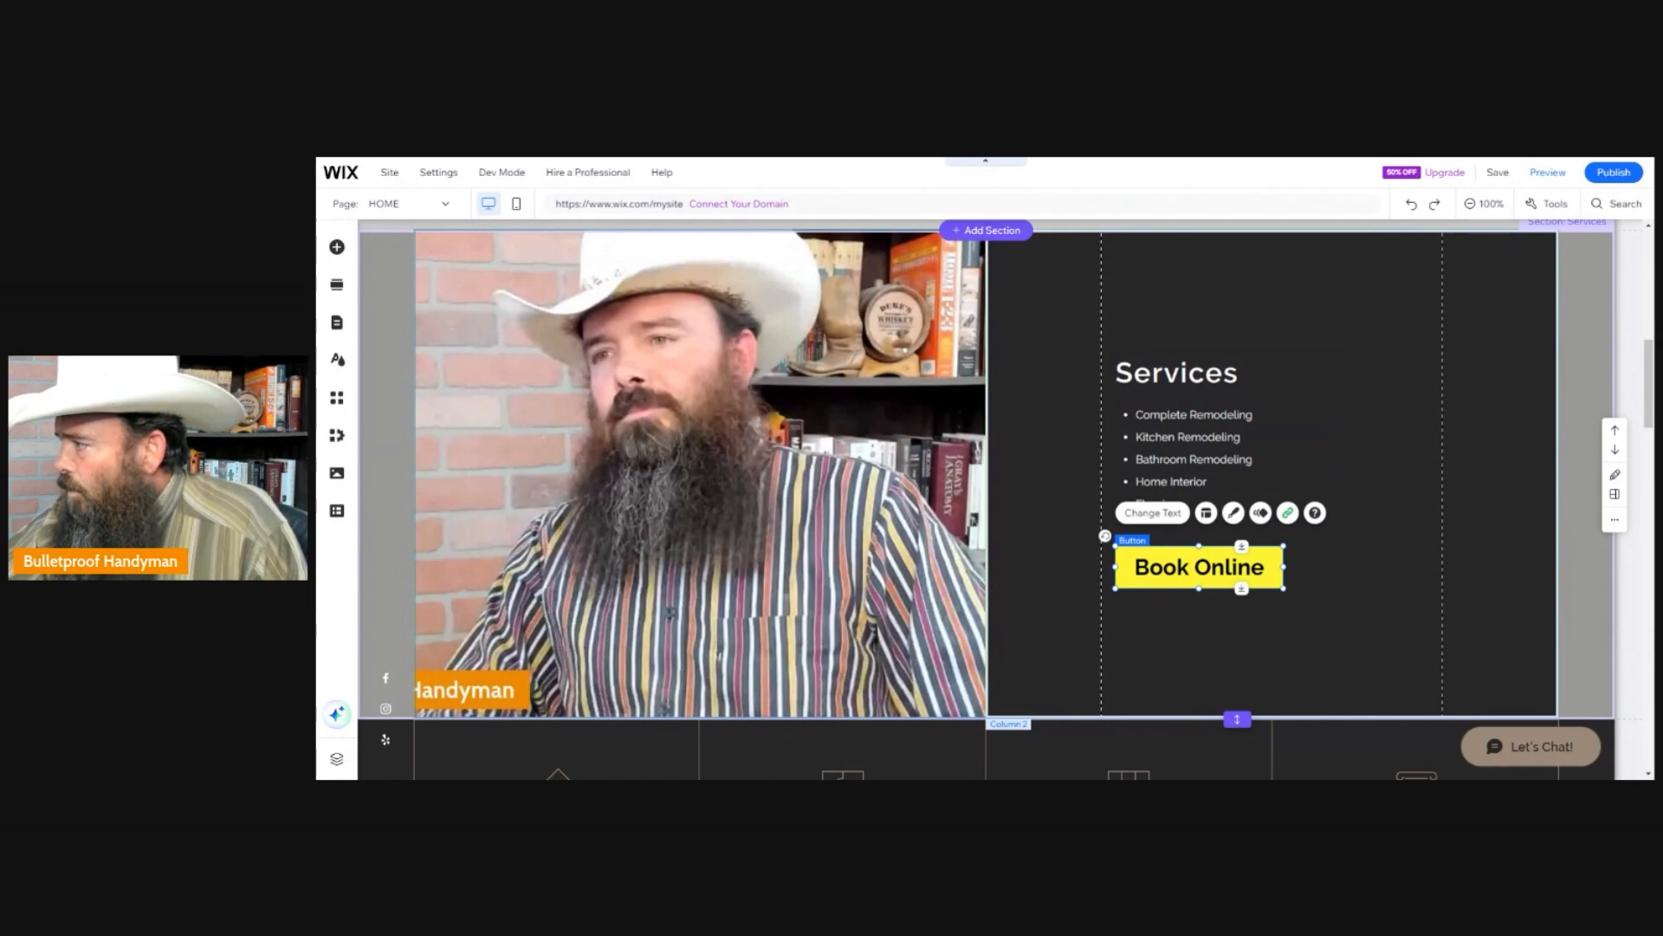
left_click(1548, 172)
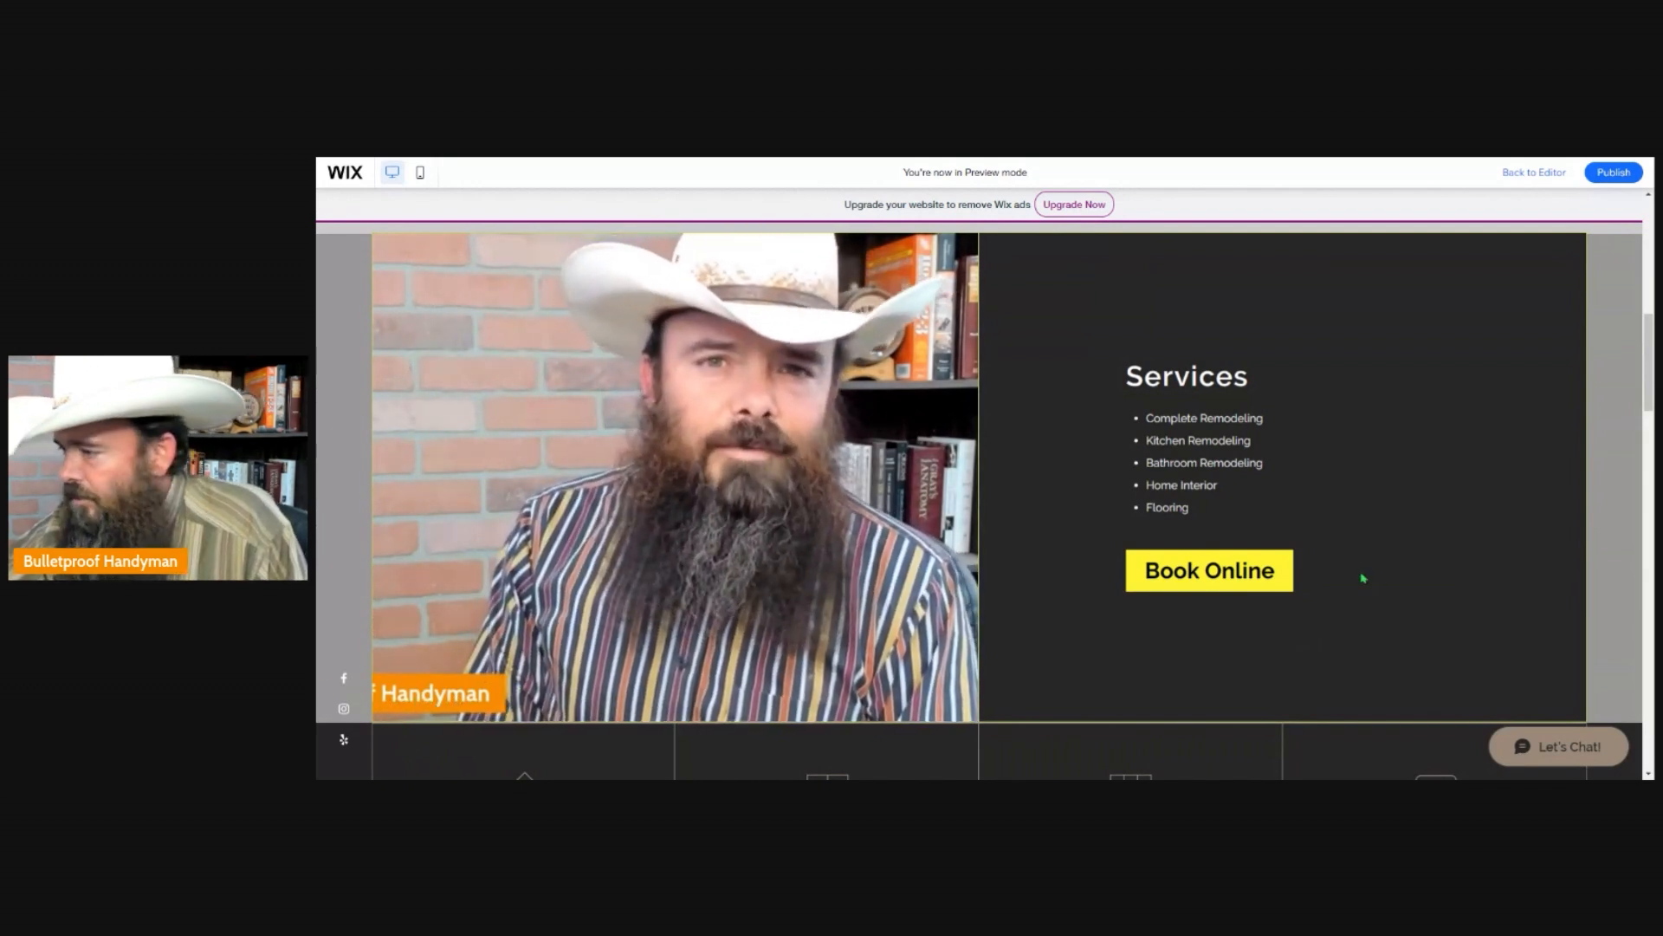
left_click(1203, 584)
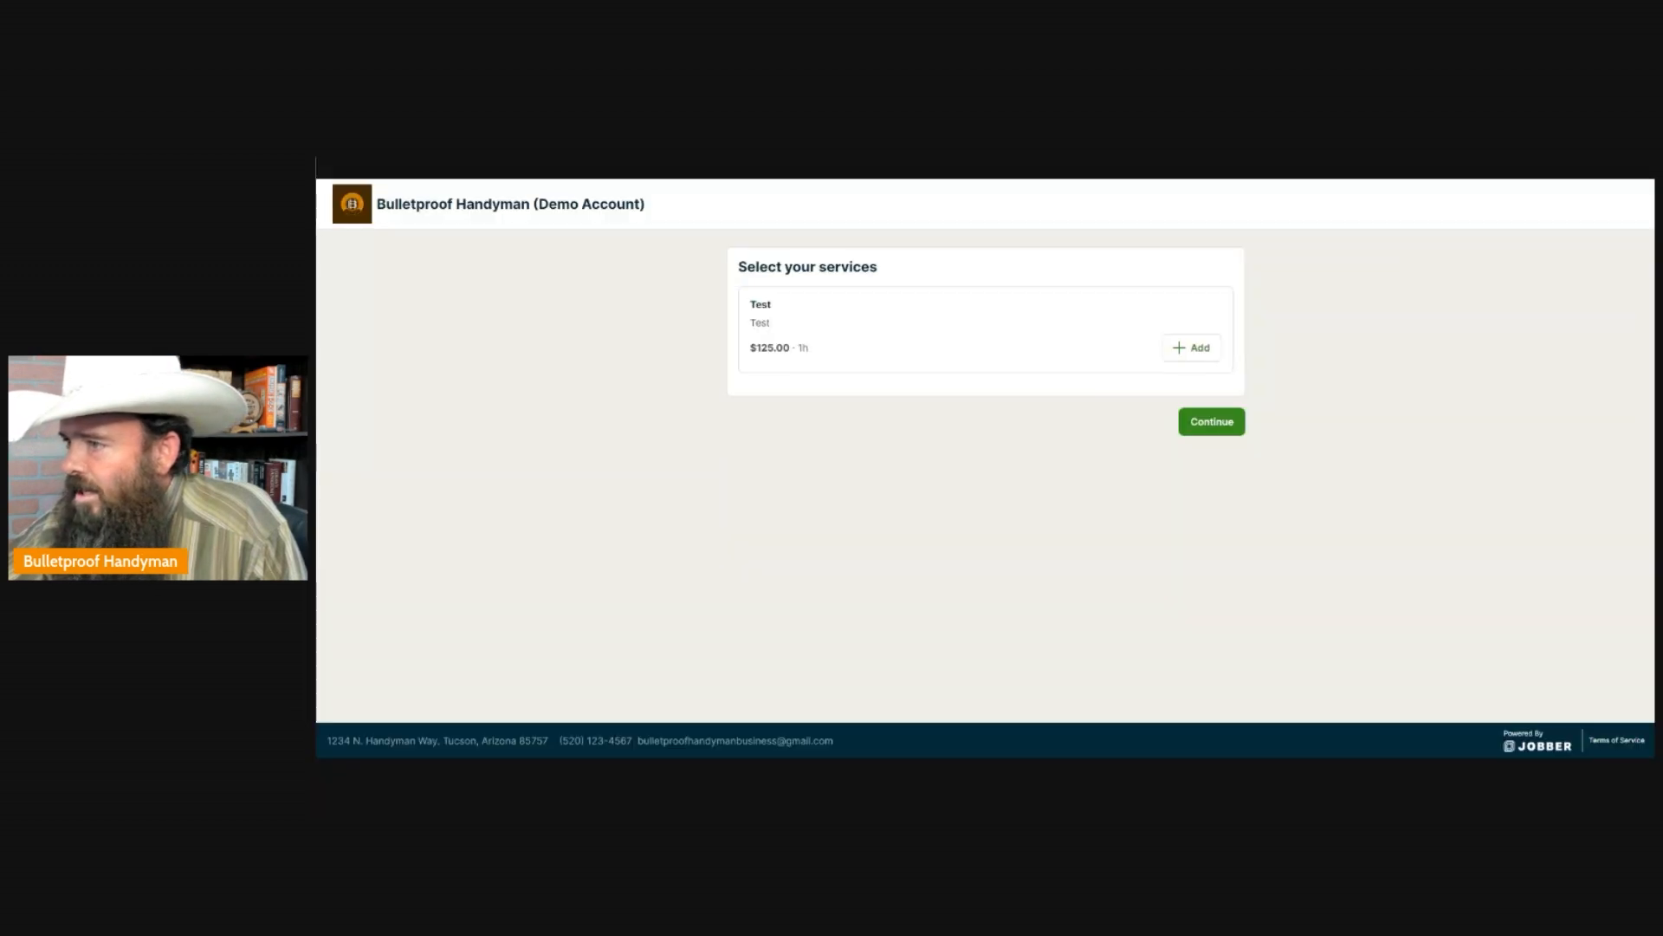
left_click(1192, 349)
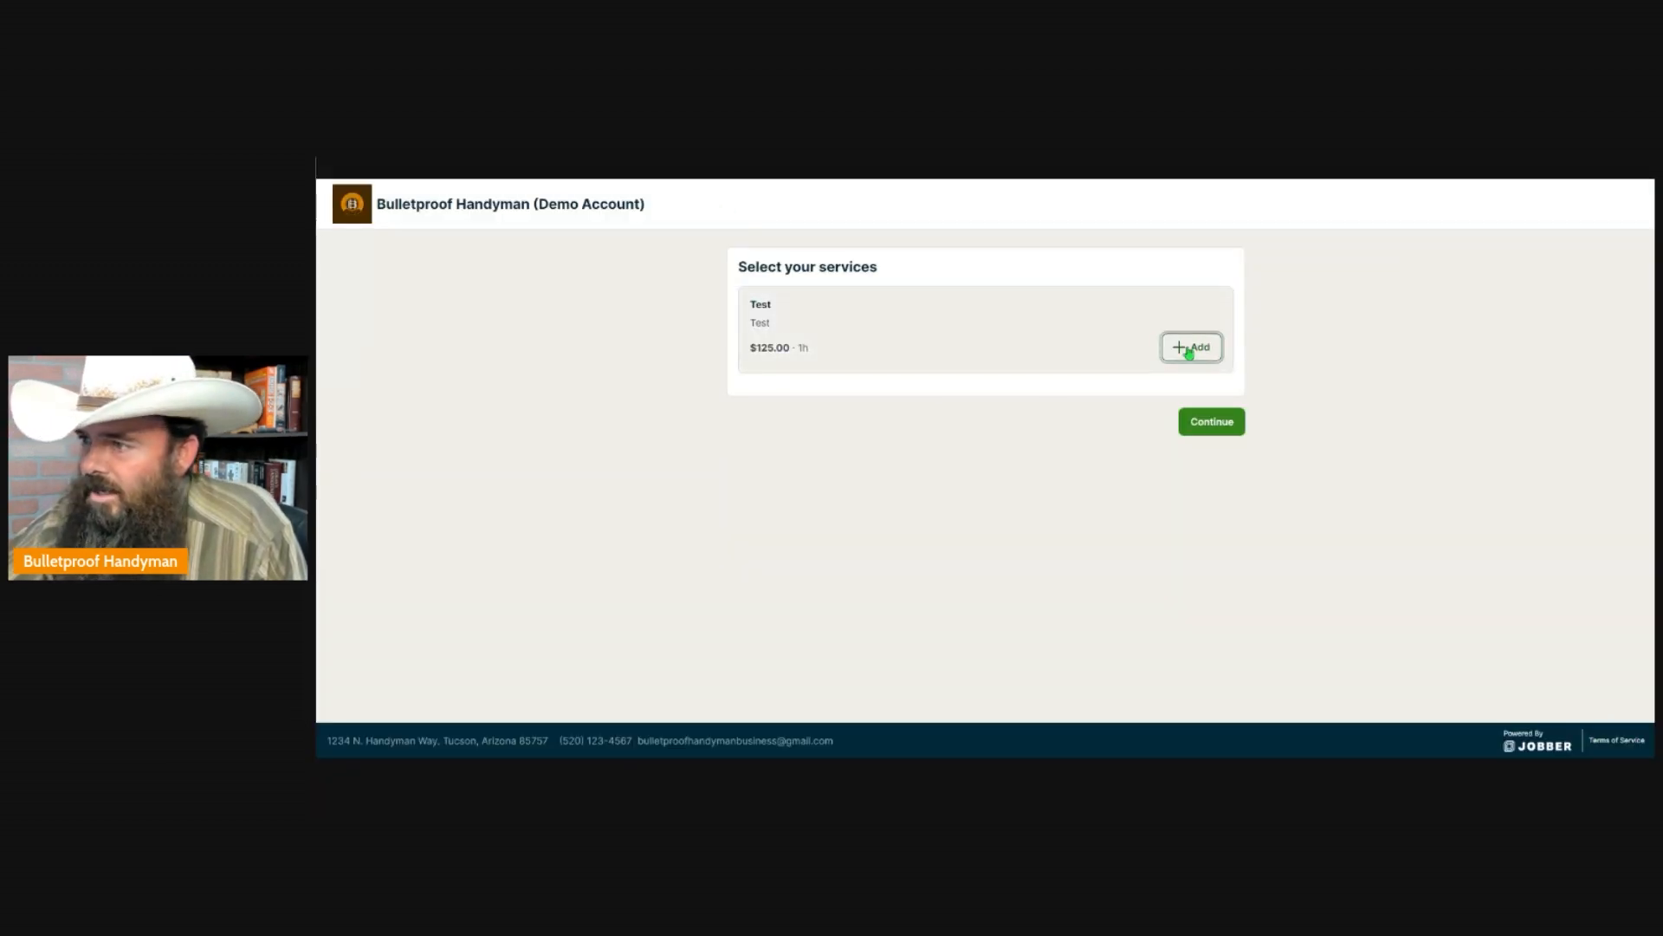
left_click(1211, 422)
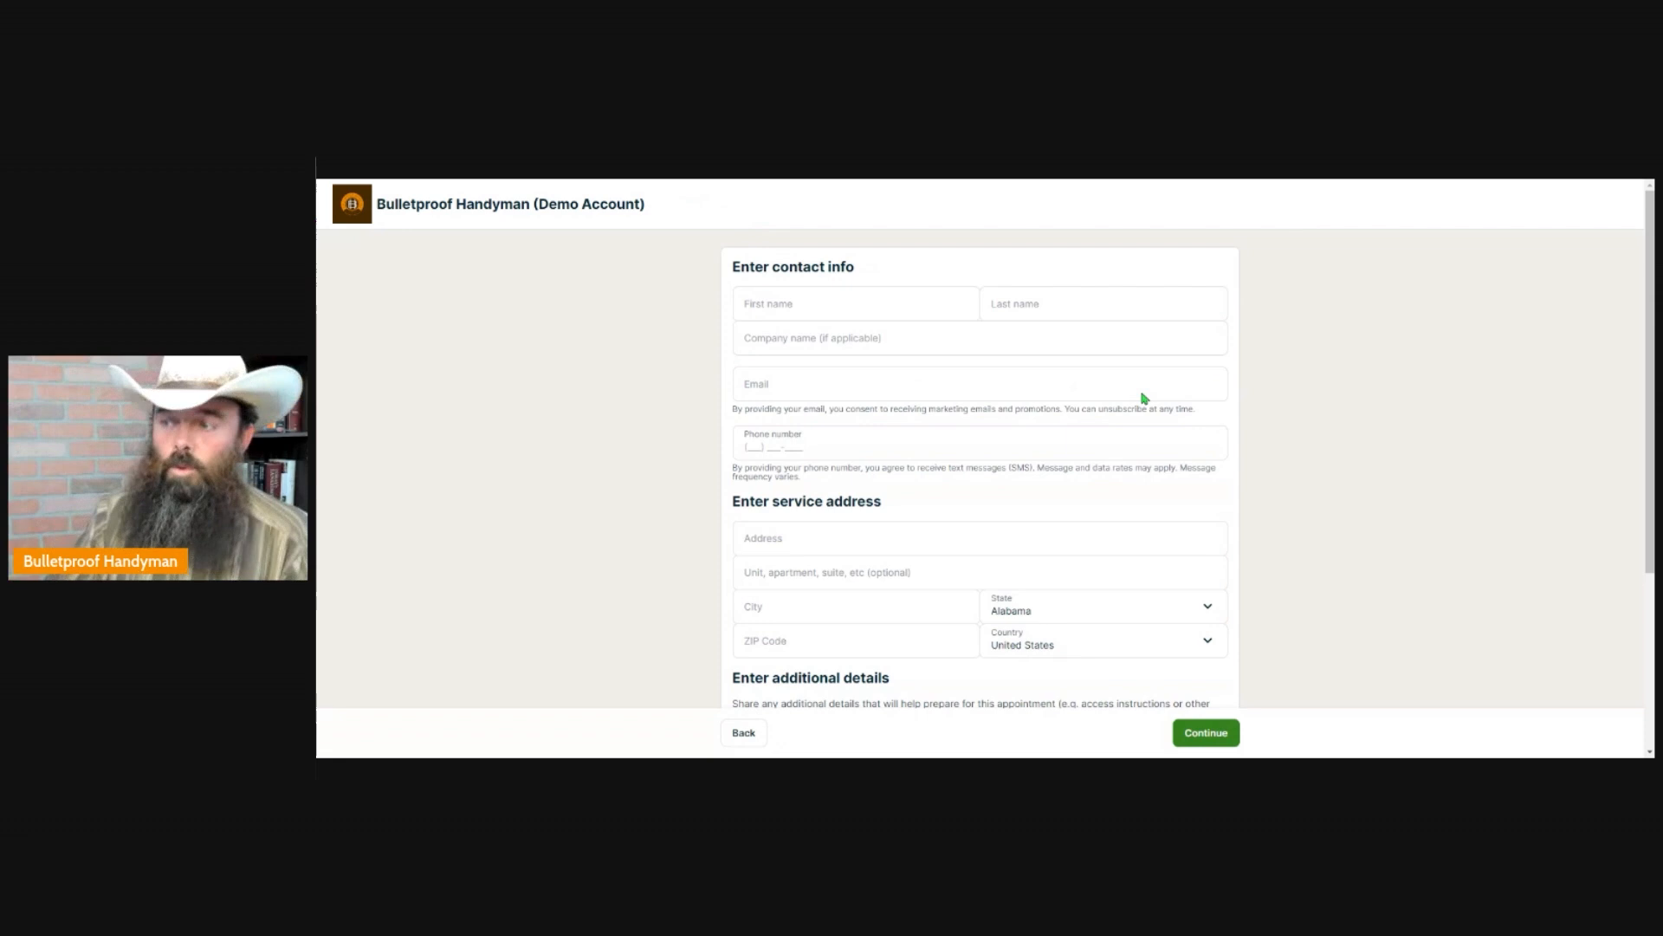
Try the booking form by entering the customer's first and last name, and return to the Wix editor.
left_click(865, 305)
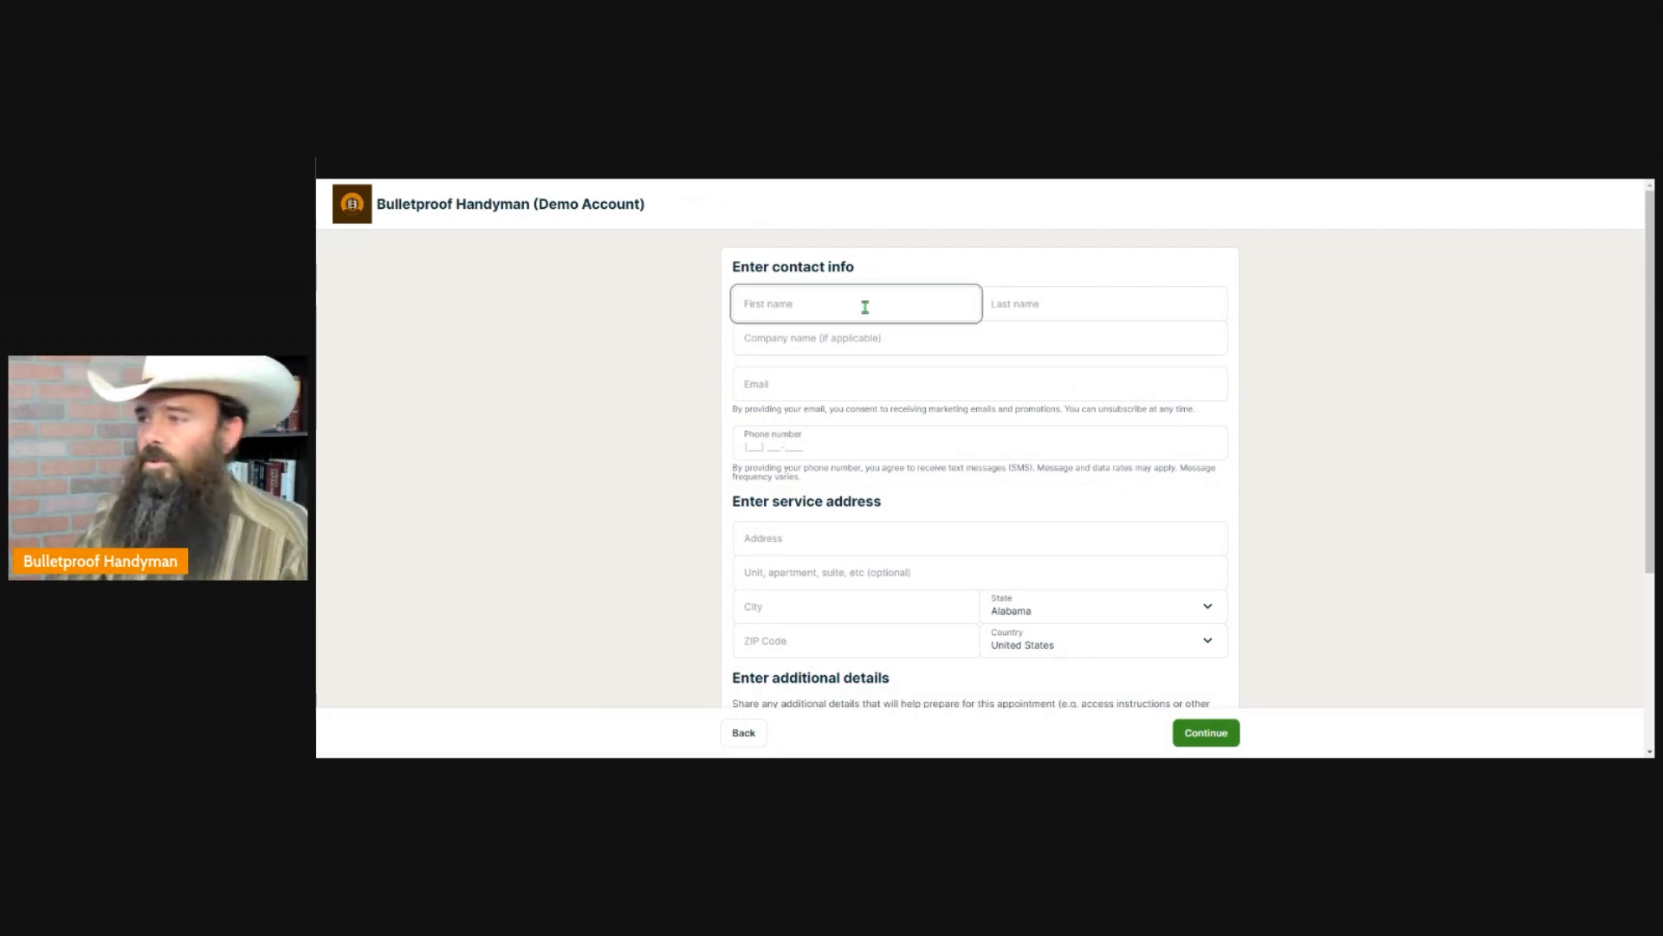
key("Tab")
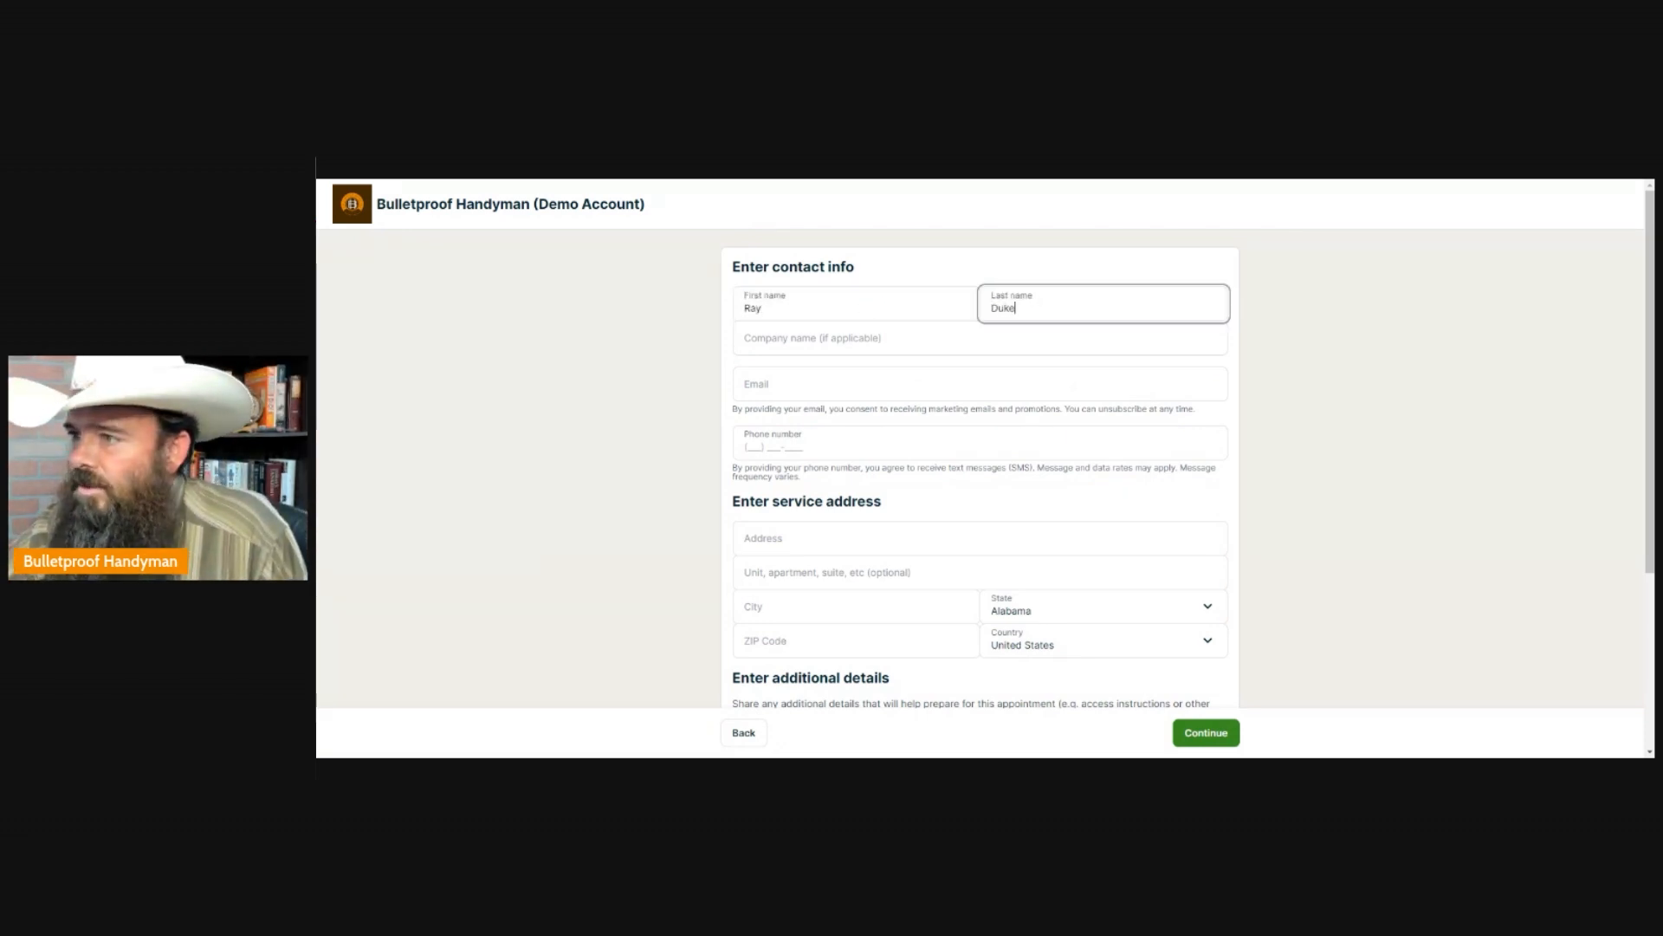
key("Tab")
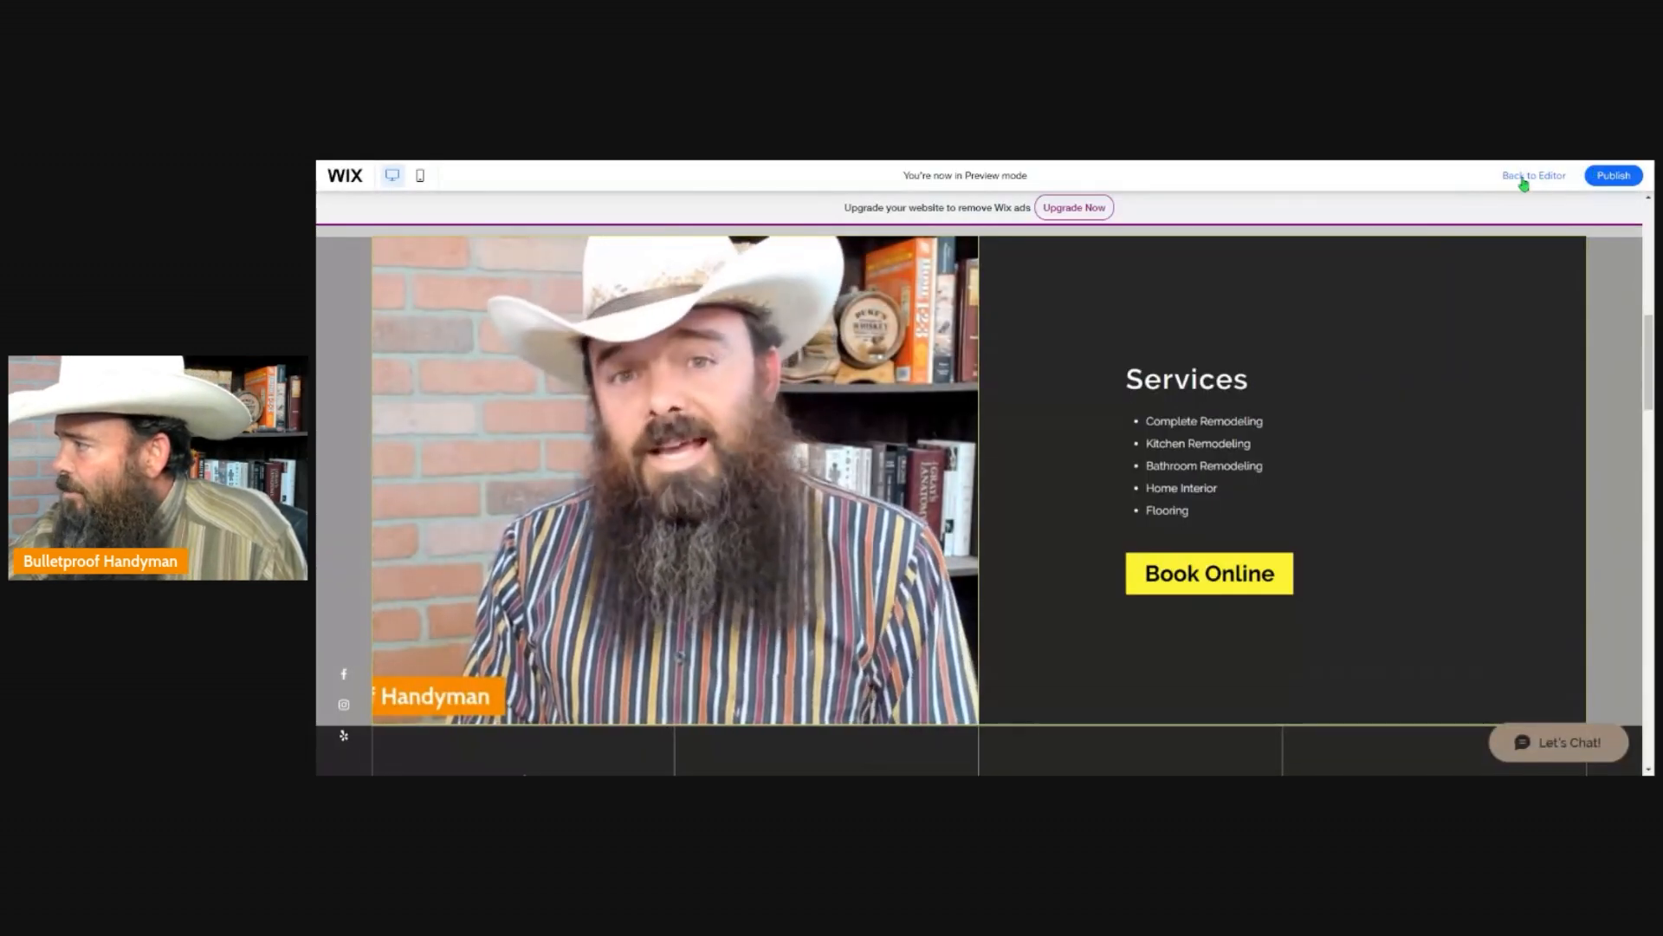
left_click(1535, 176)
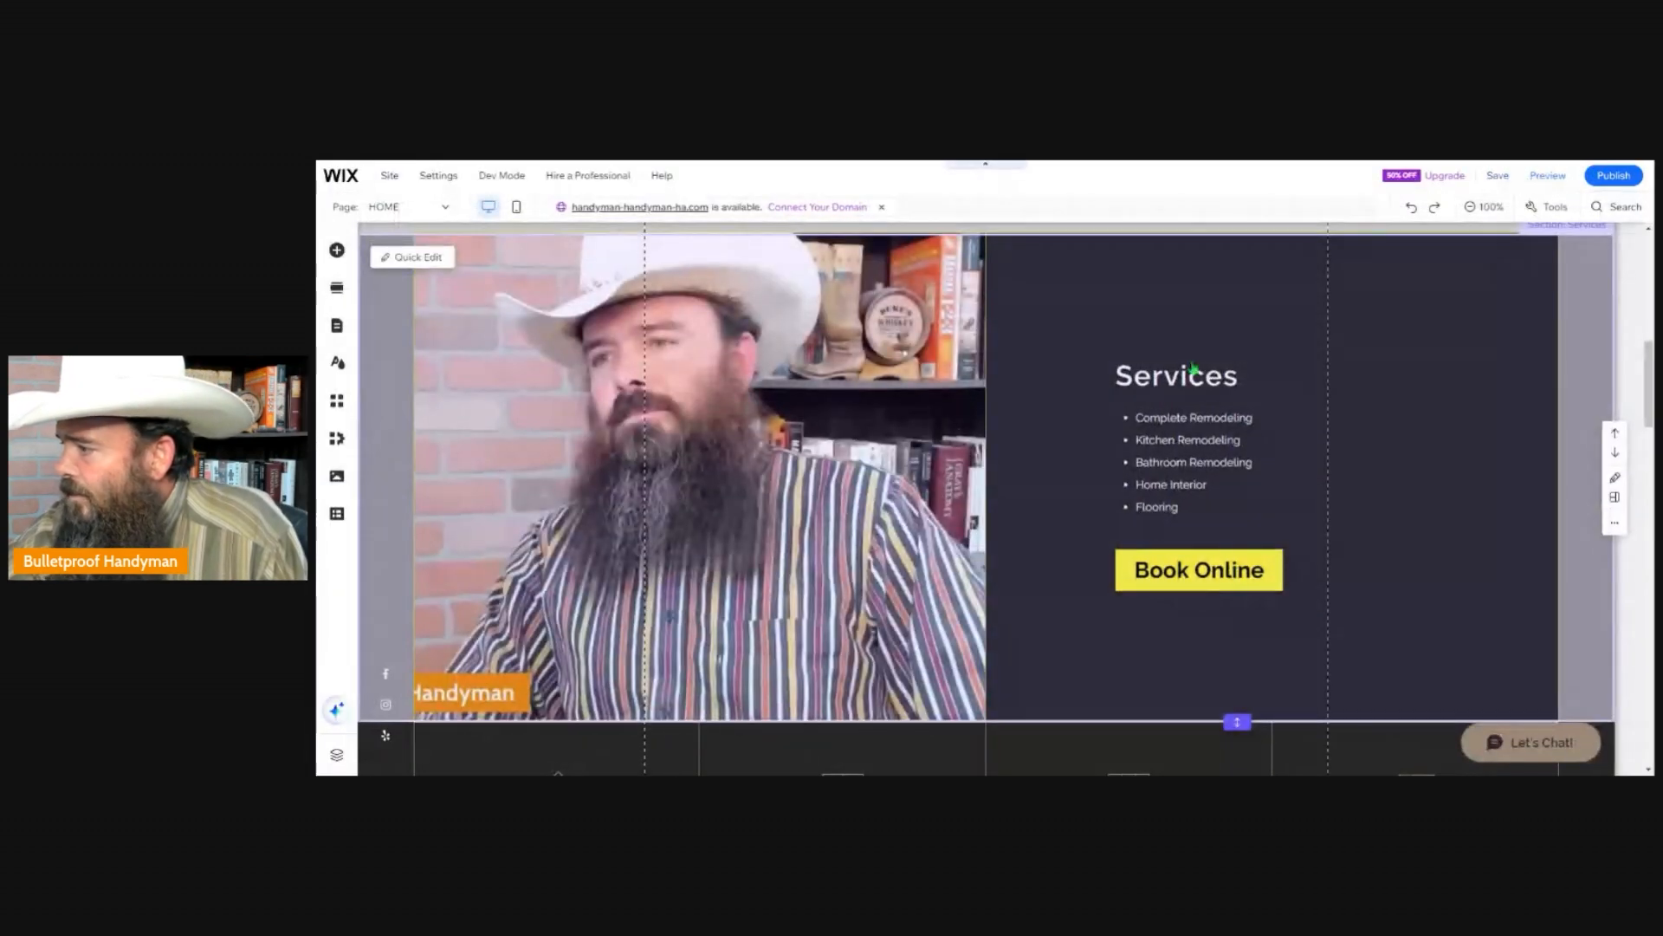
scroll(1055, 468, "down", 5)
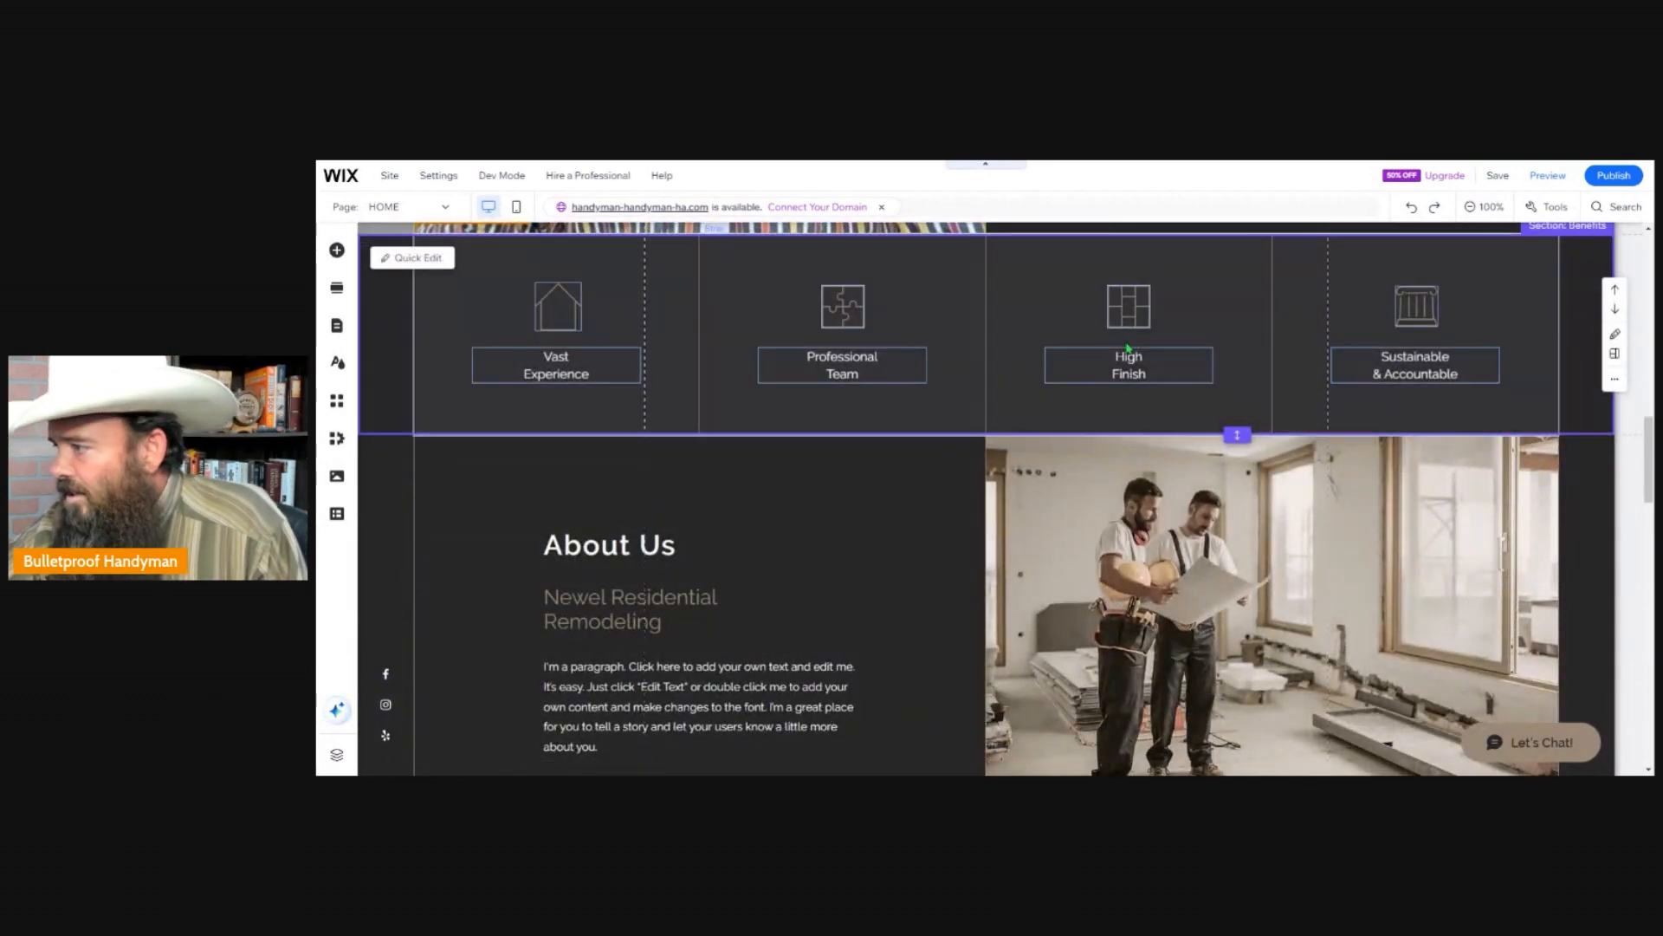
left_click(1127, 368)
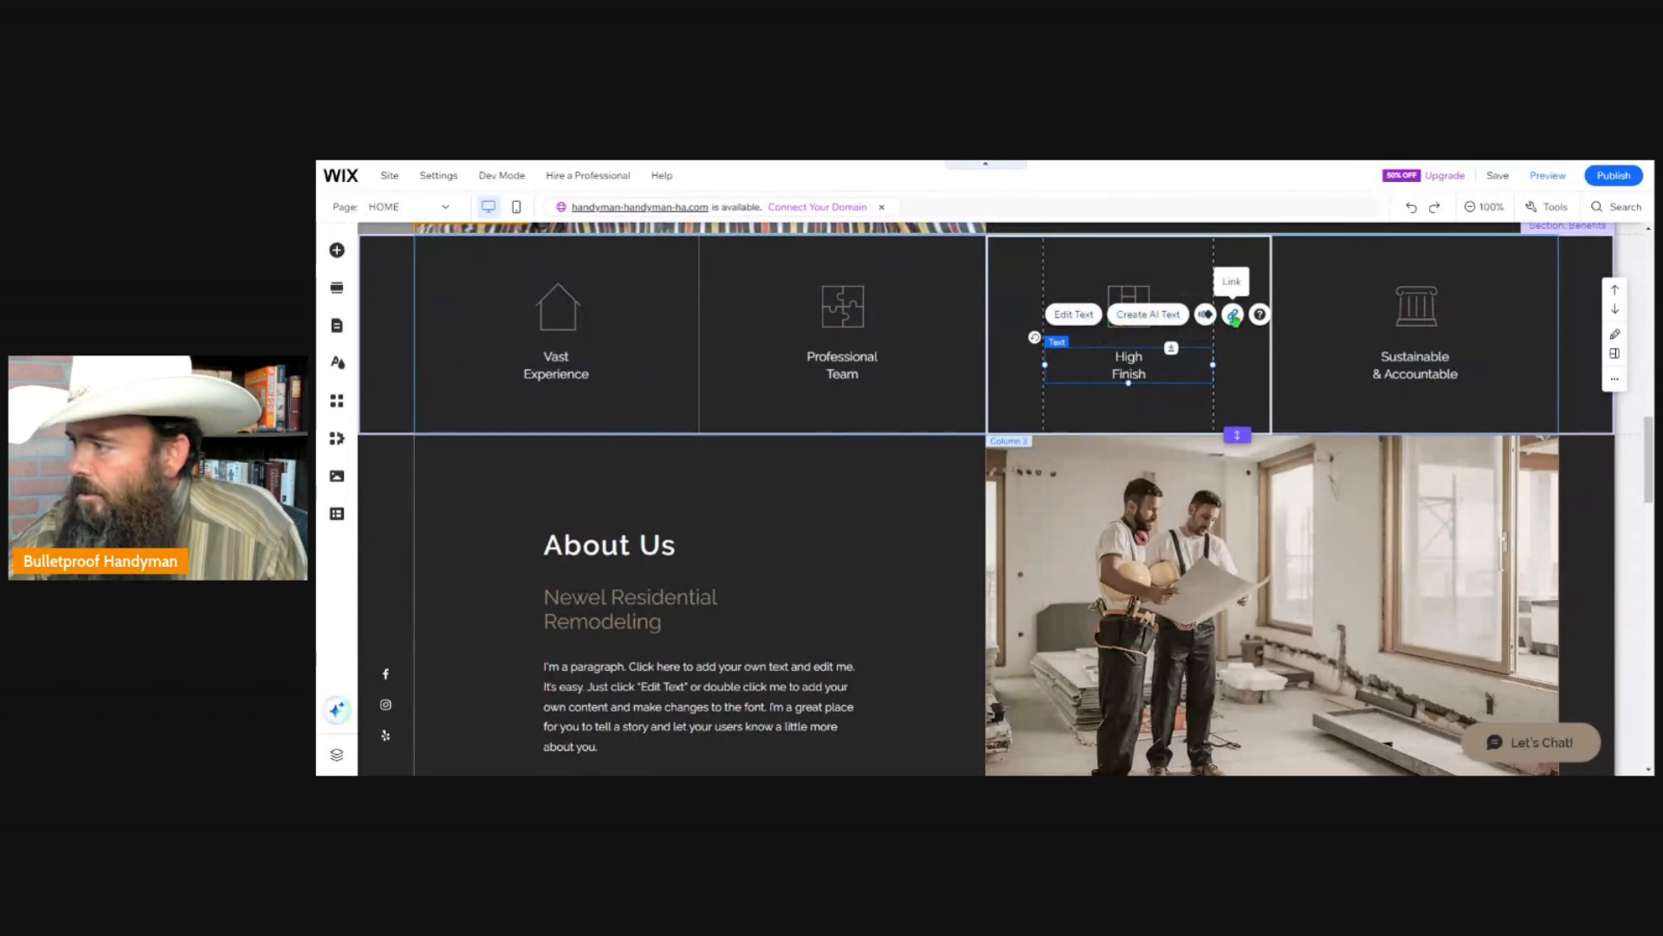
scroll(873, 554, "down", 2)
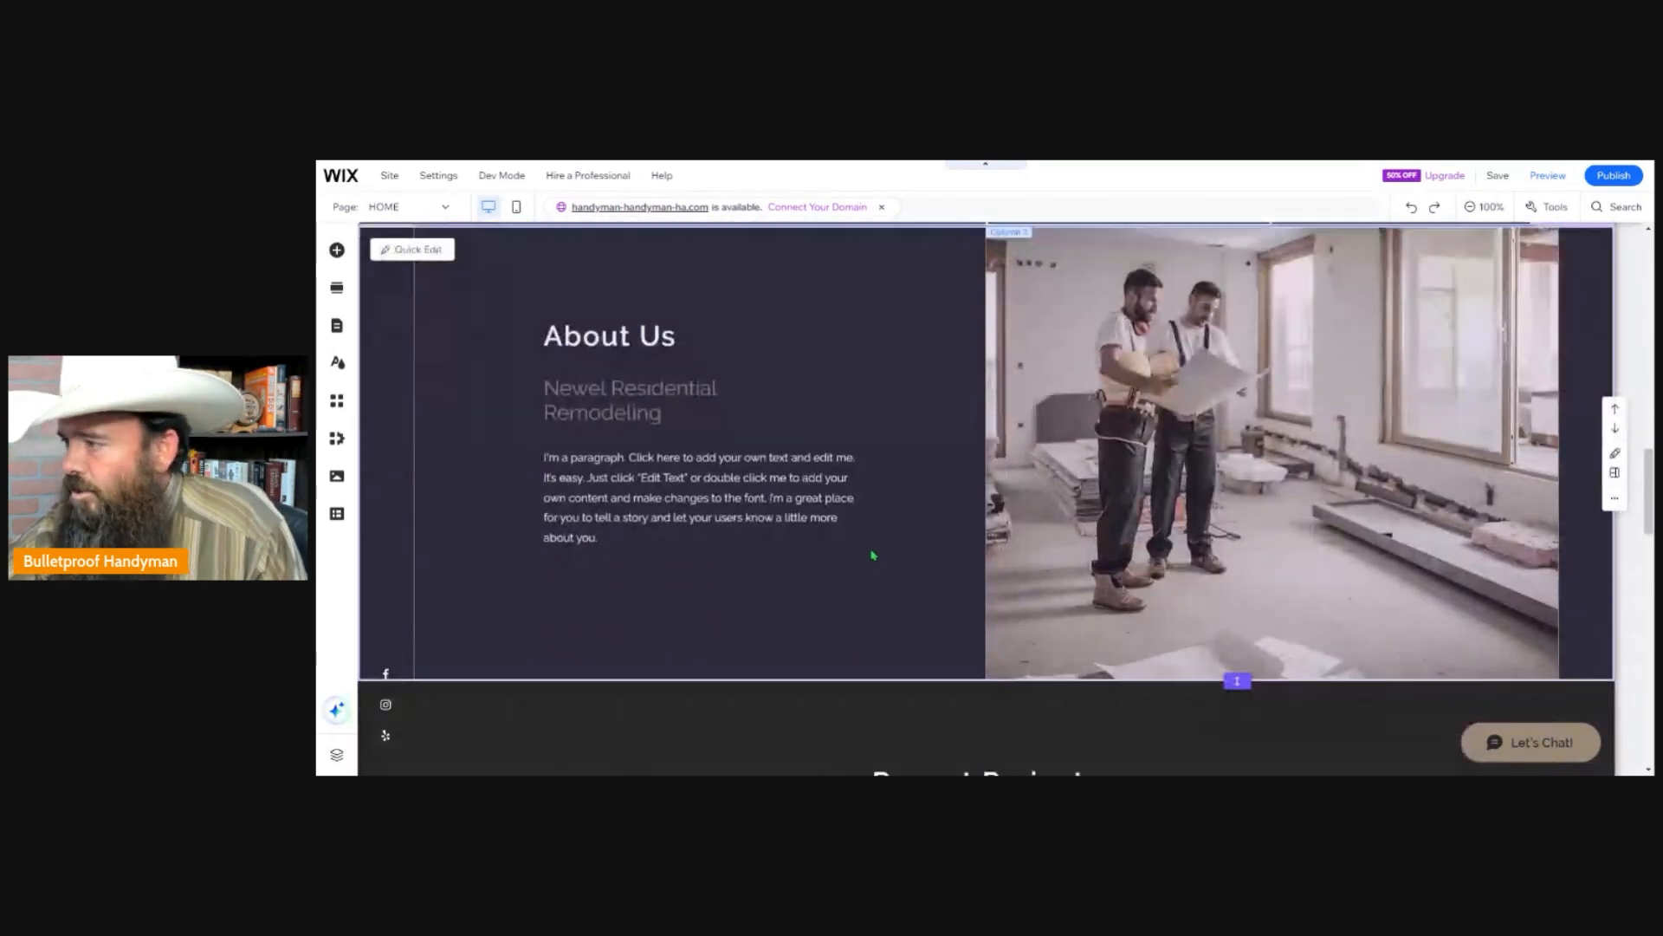
scroll(873, 556, "up", 2)
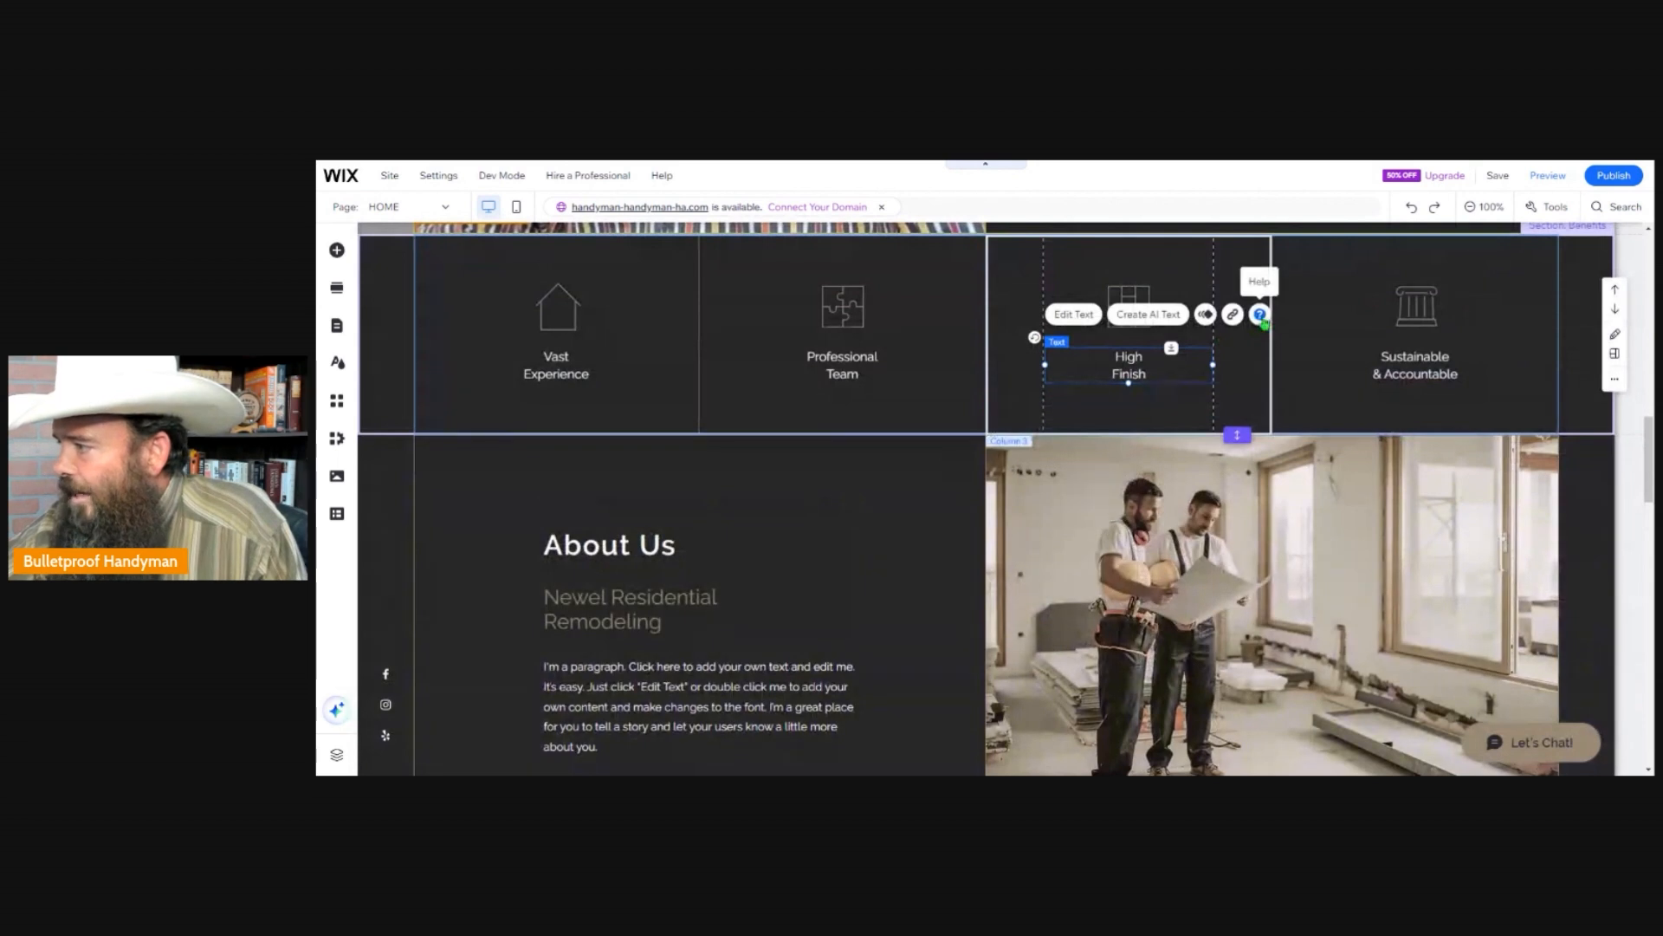
left_click(1261, 315)
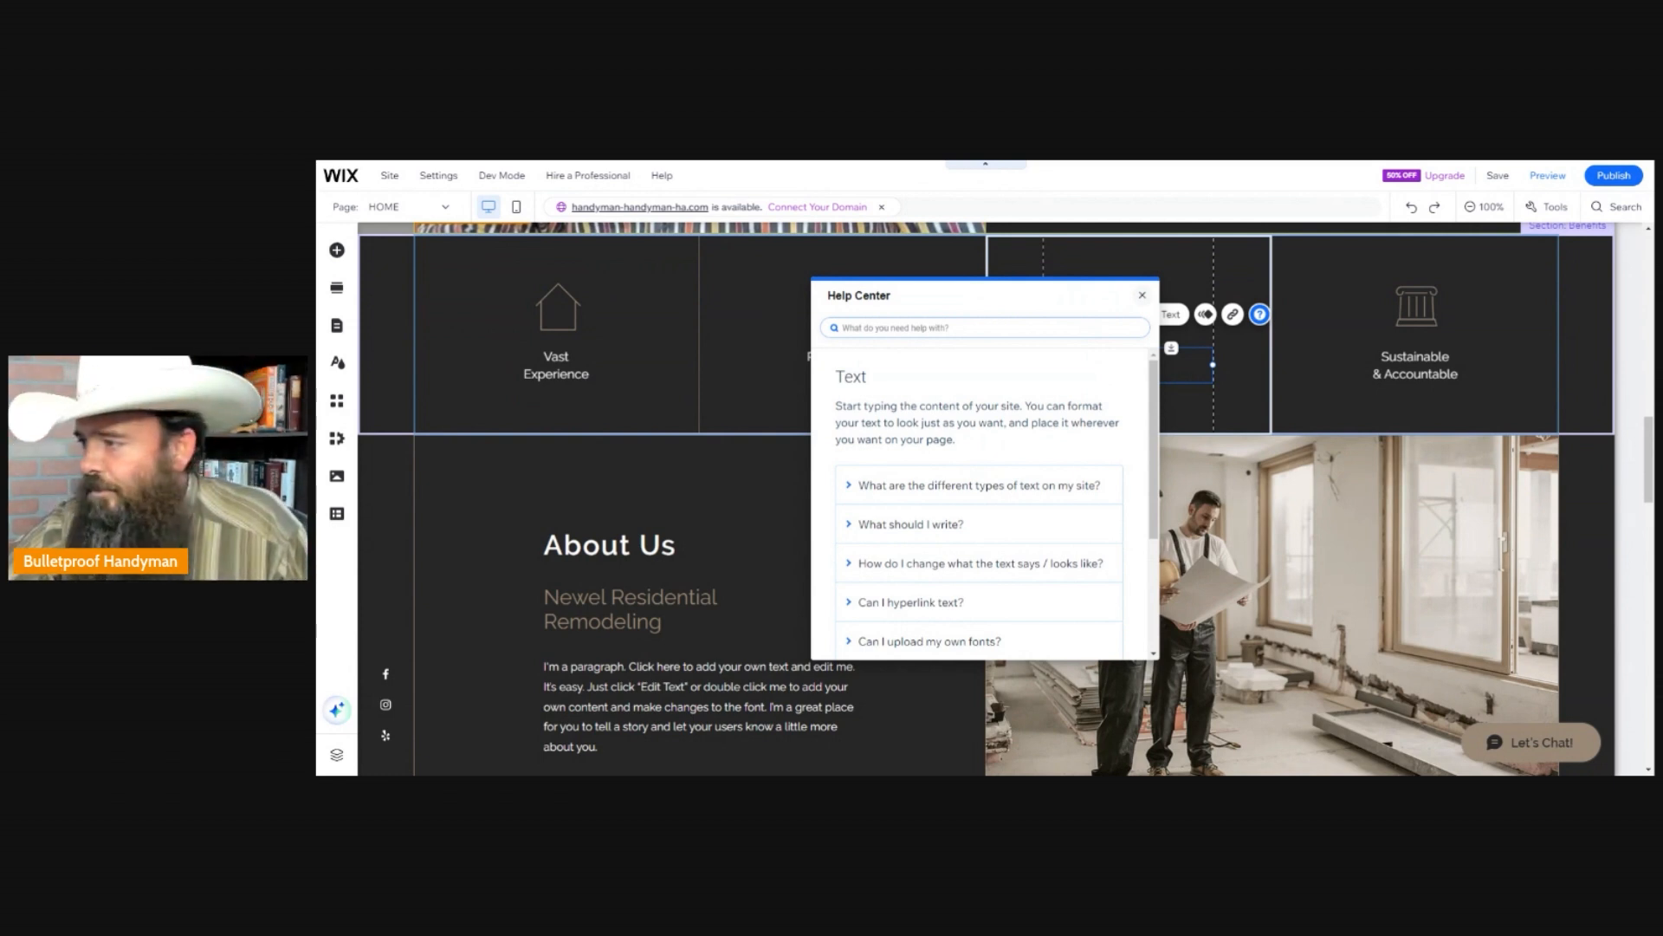
left_click(1142, 294)
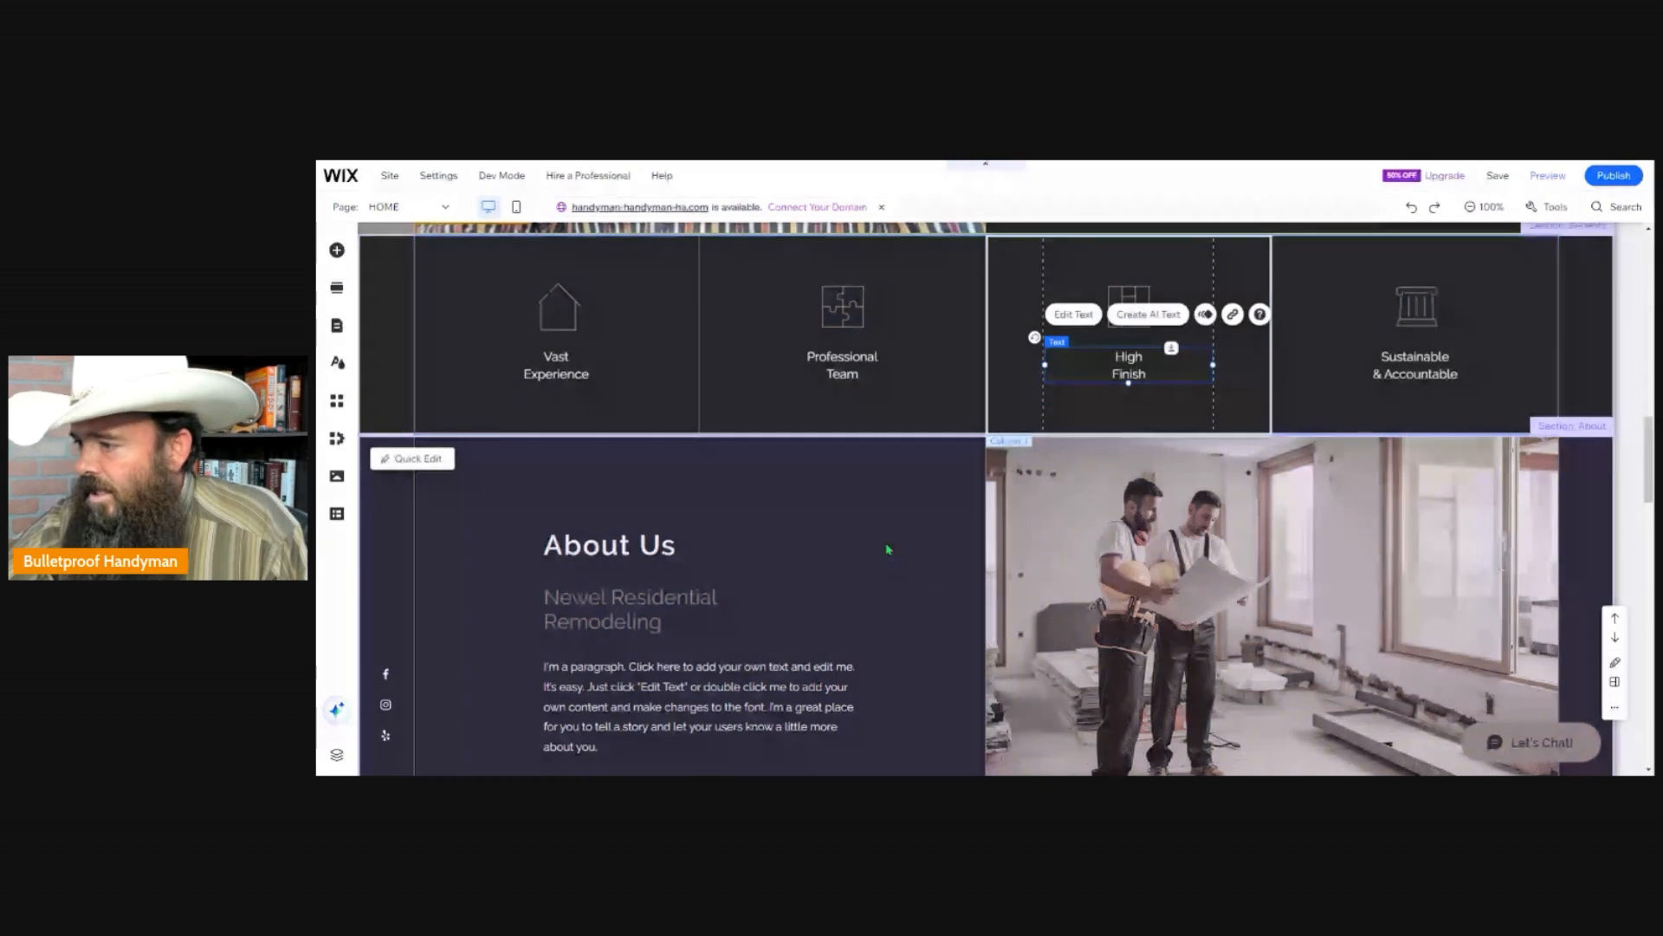
Delete the contact form beside the Contact Us details in the page footer.
scroll(888, 549, "down", 2)
scroll(898, 554, "down", 10)
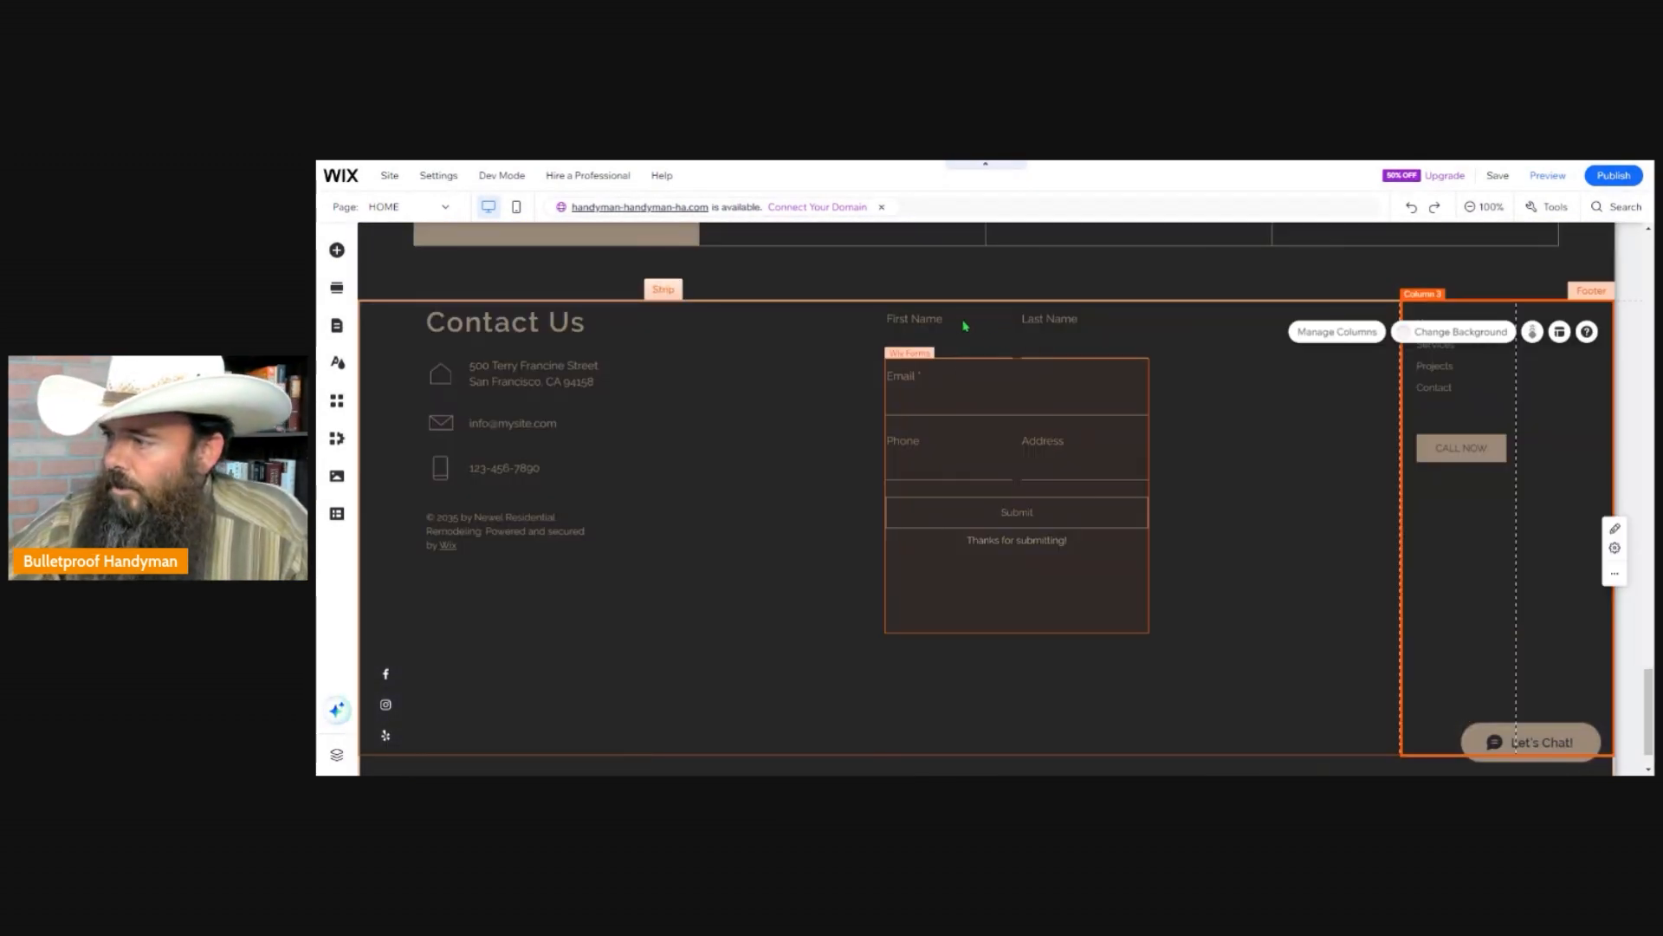
scroll(985, 467, "up", 3)
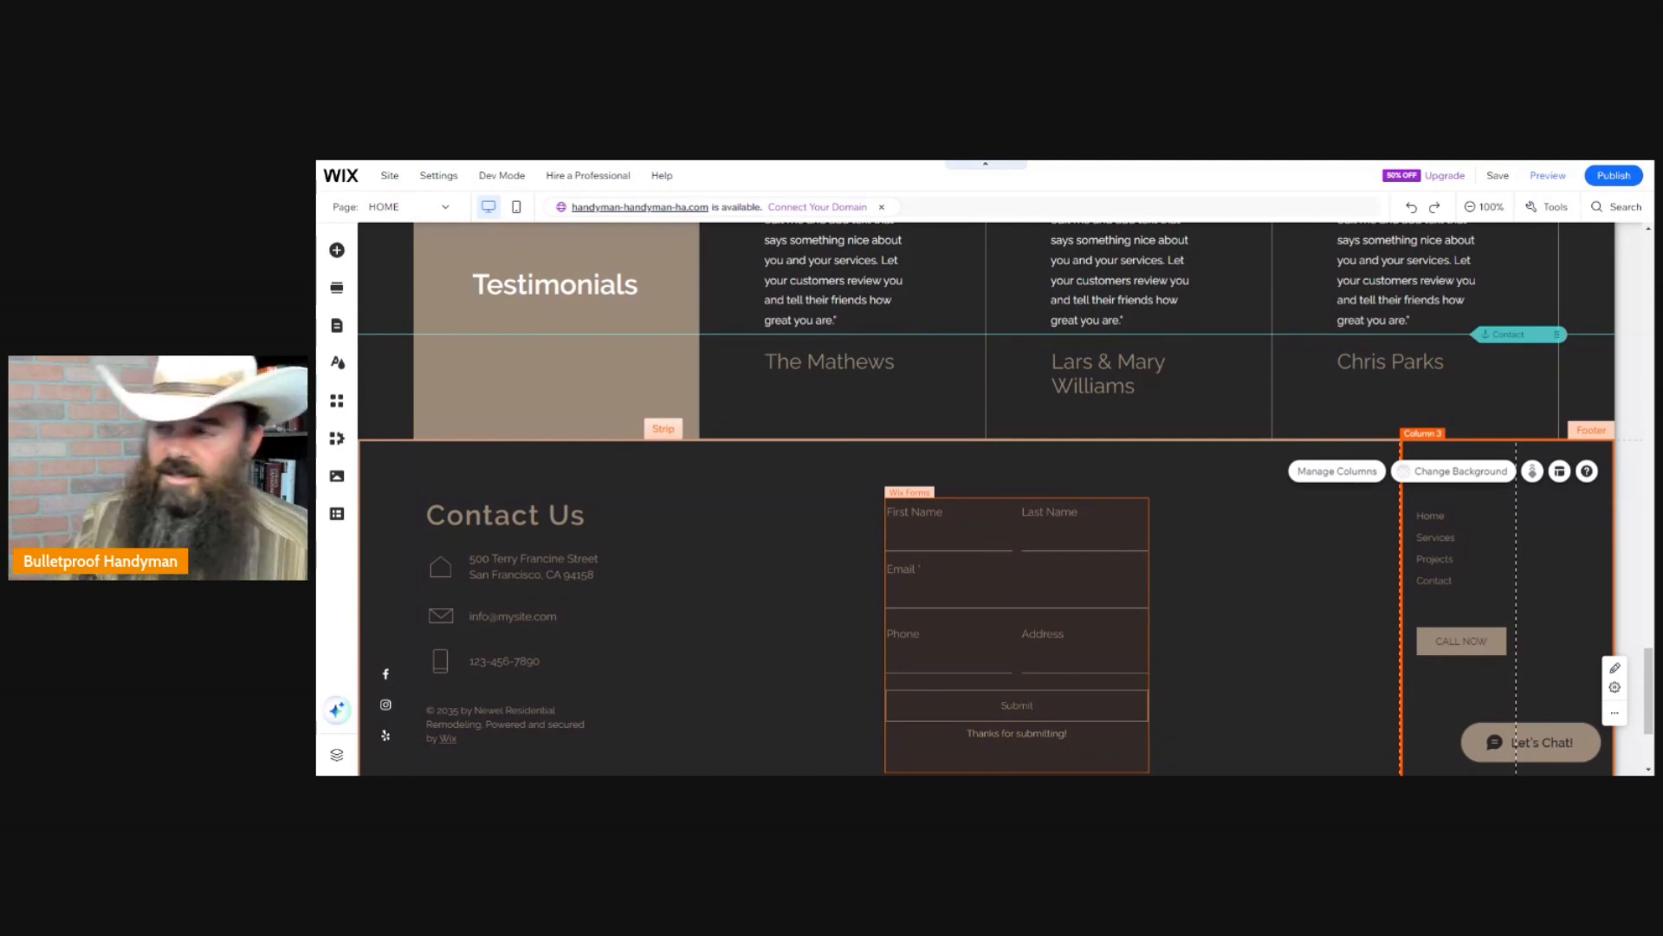
left_click(963, 544)
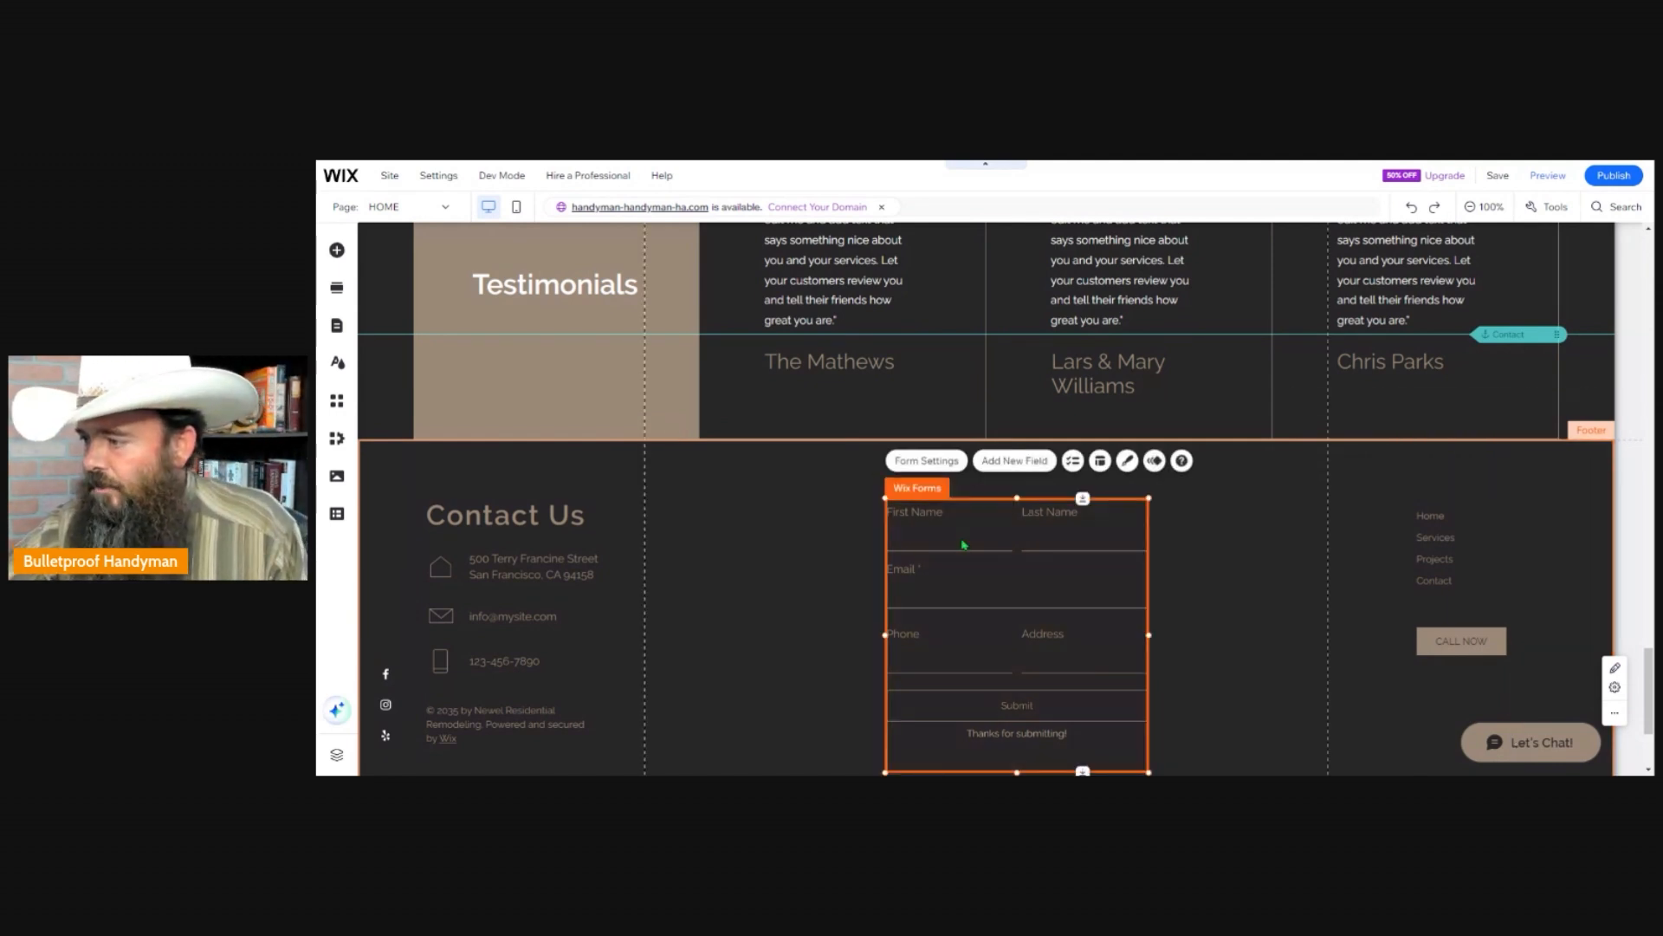
right_click(963, 545)
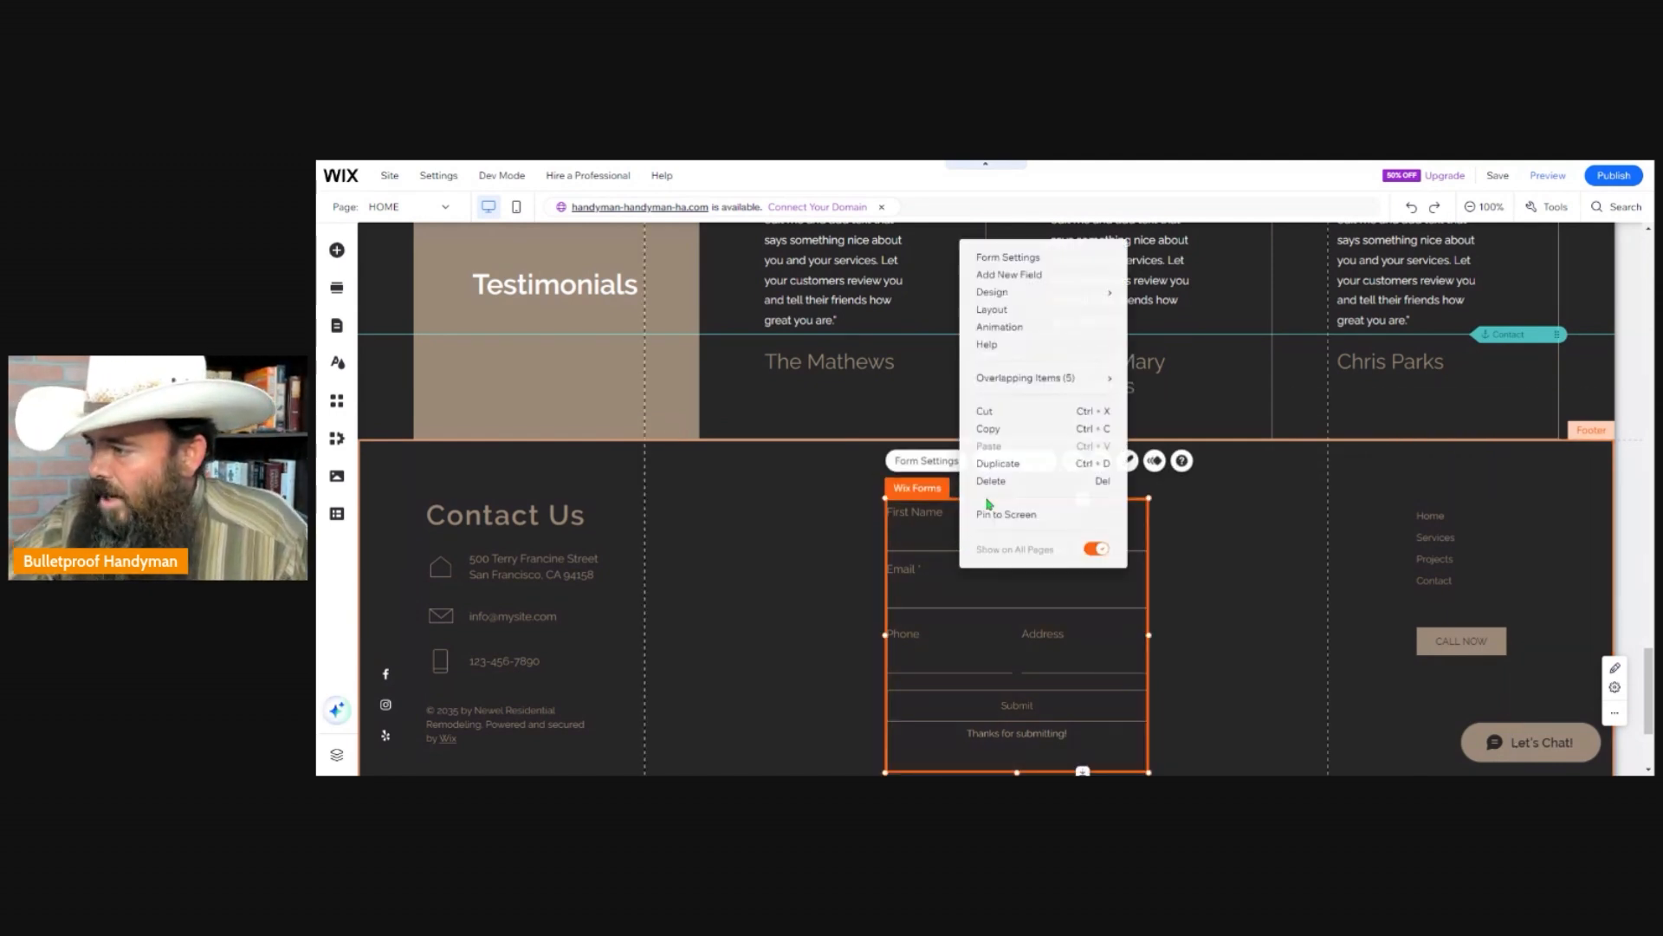
left_click(992, 482)
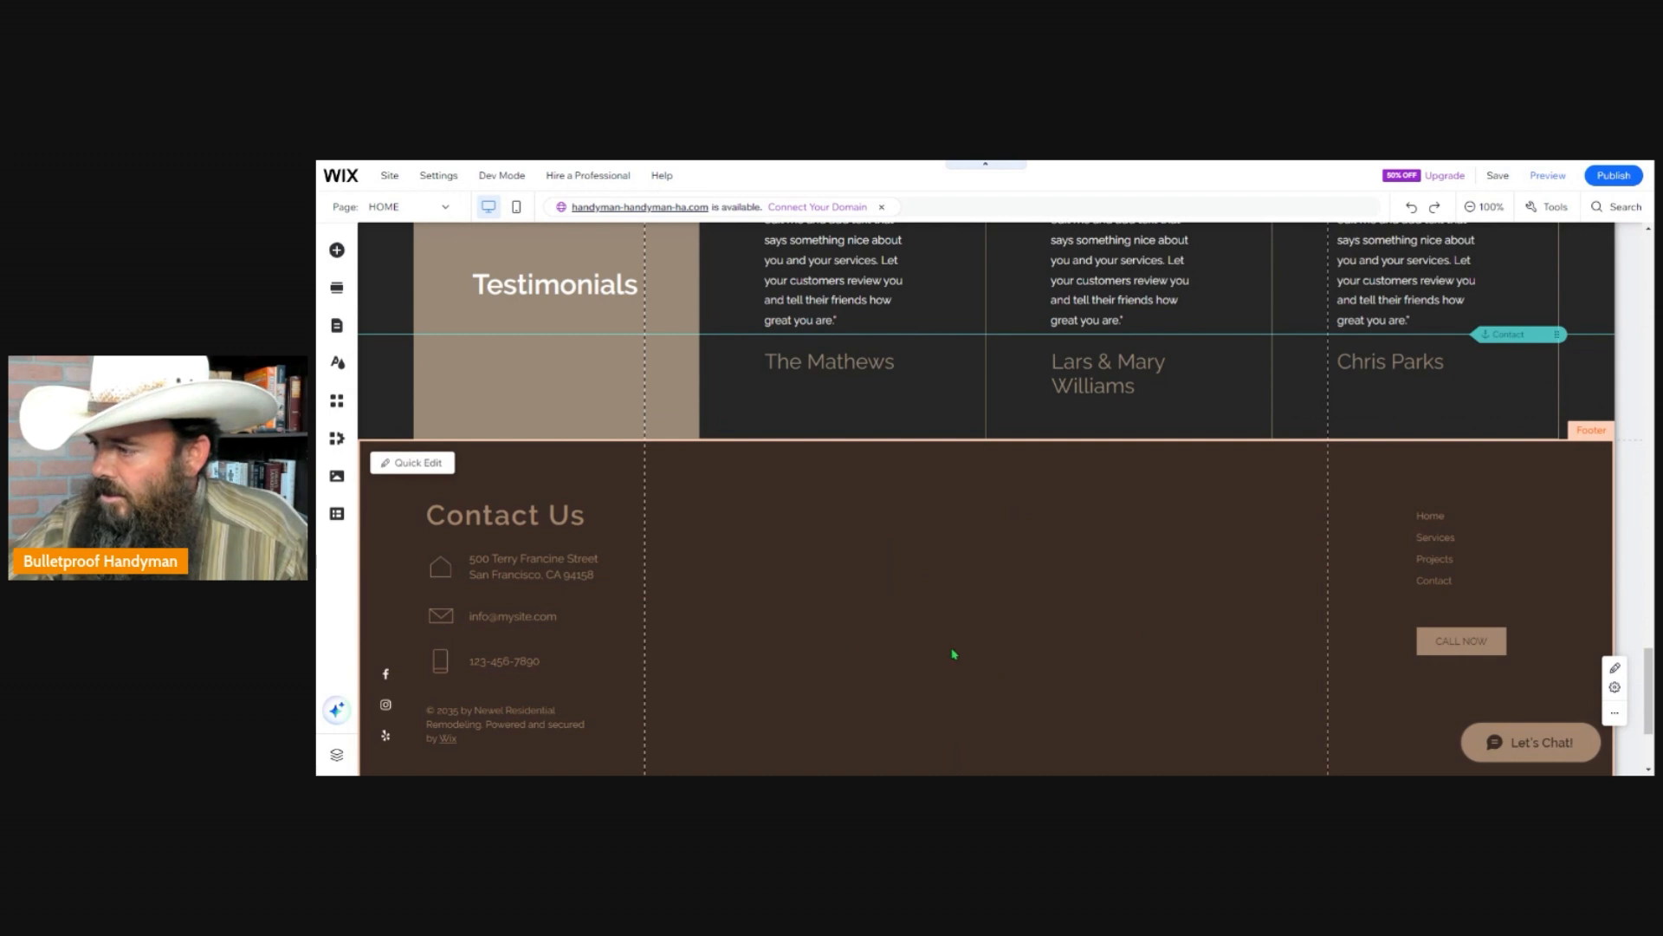
scroll(954, 654, "down", 2)
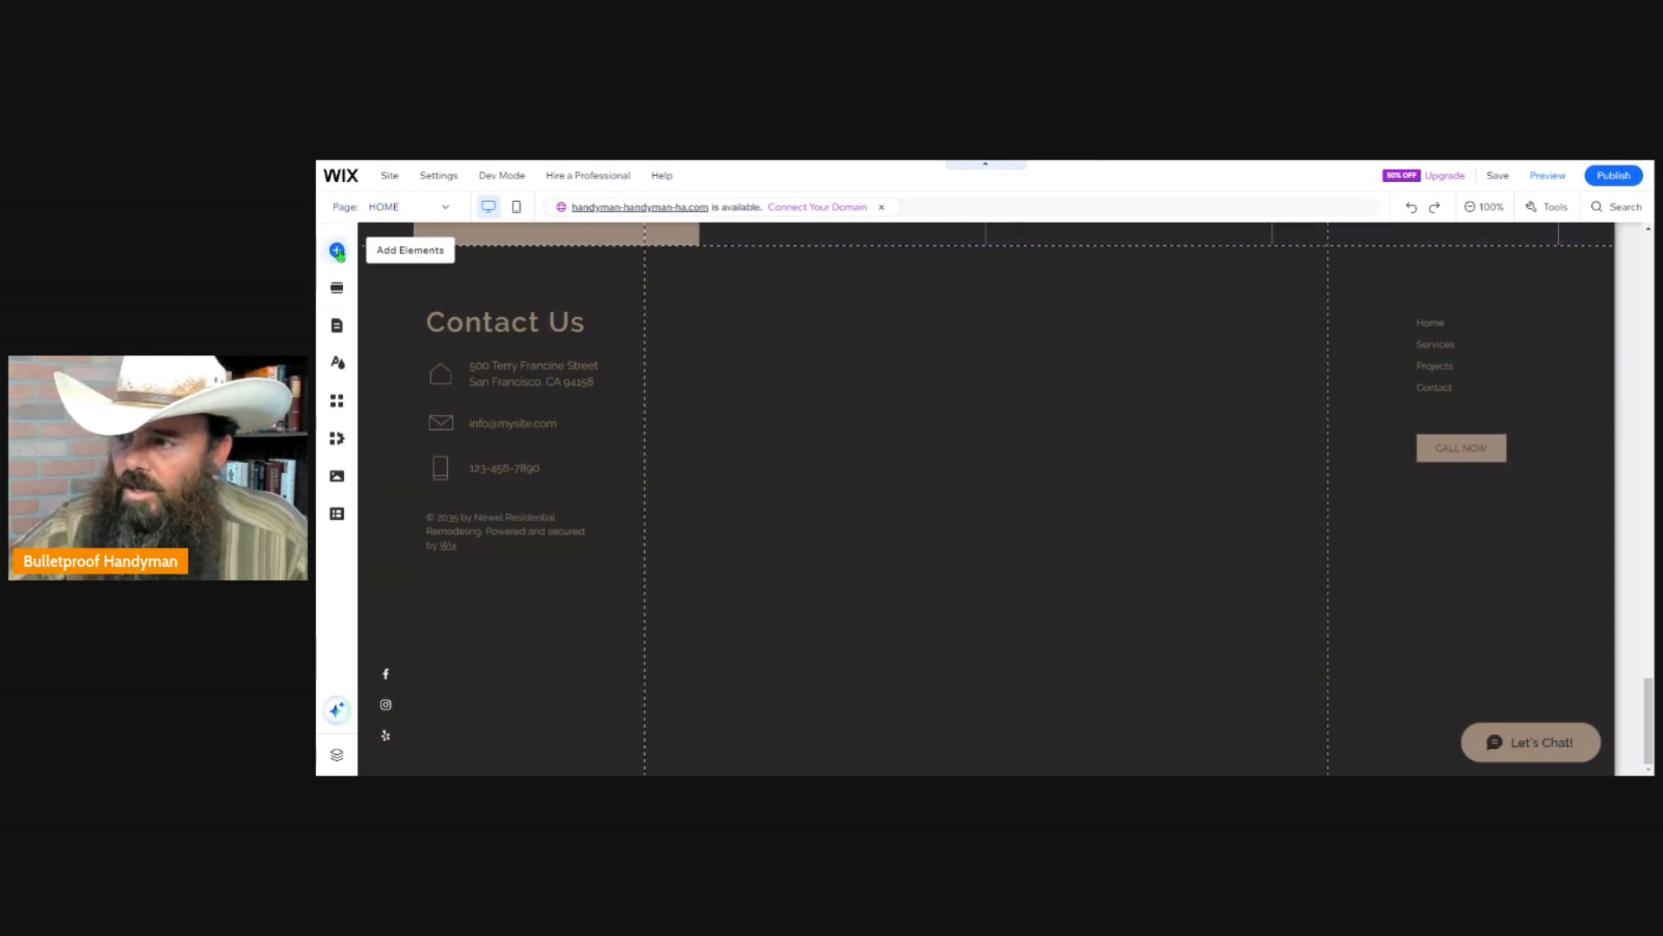
Browse the elements that can be added to the site and insert an Embed HTML element in the footer.
left_click(338, 251)
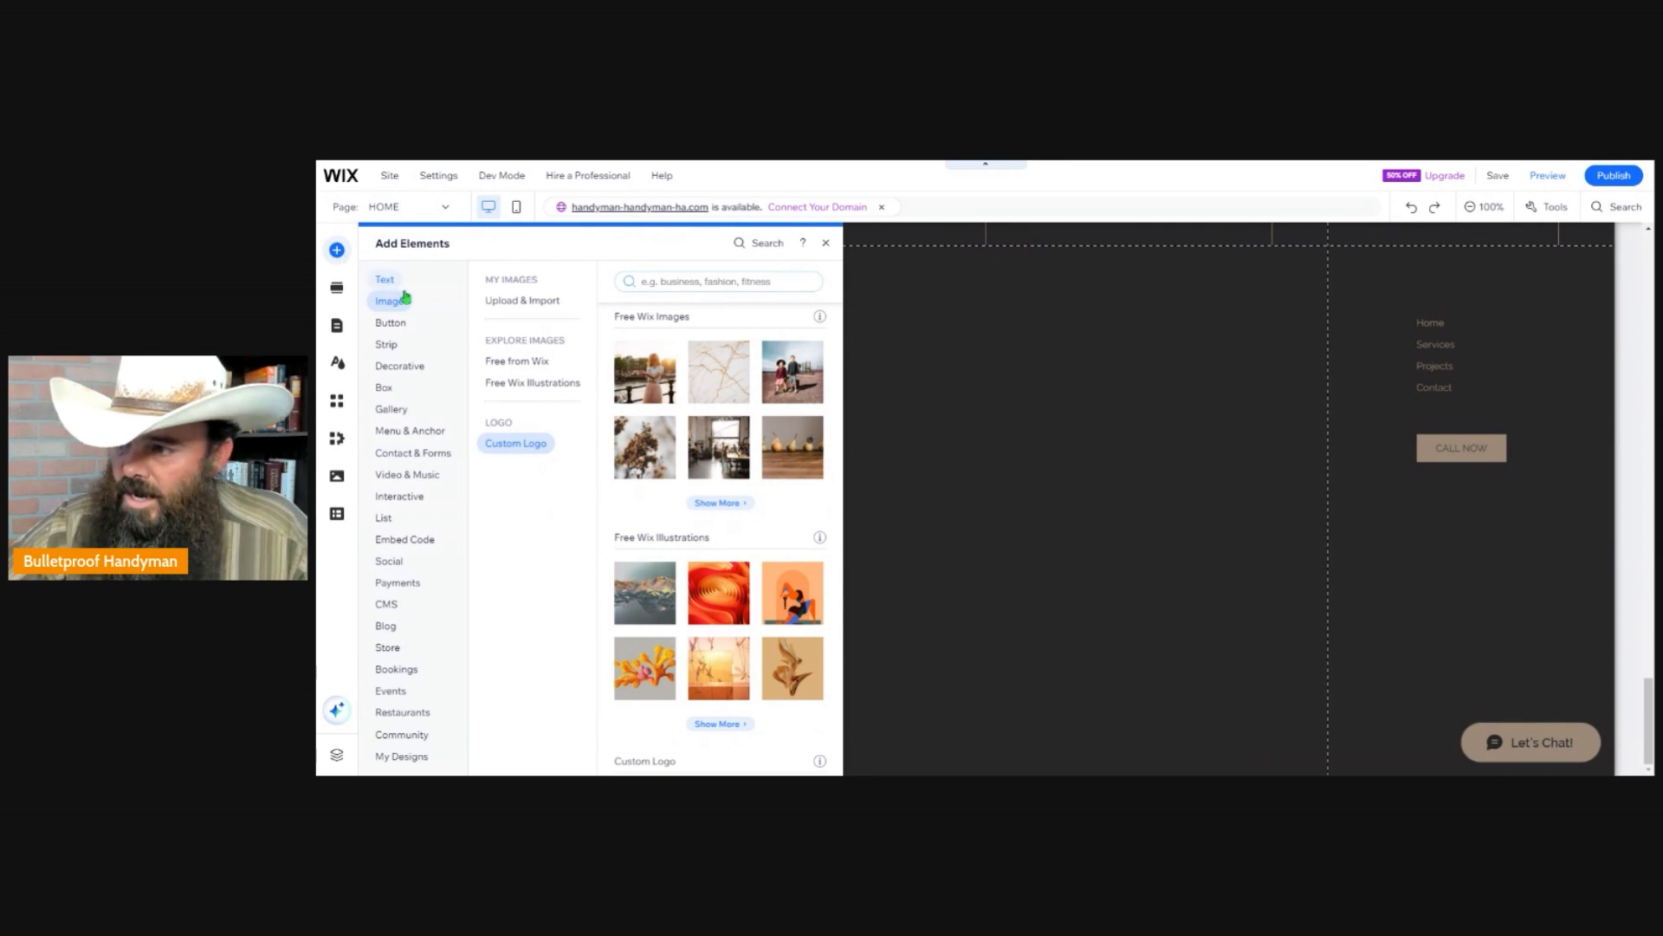
left_click(401, 286)
left_click(397, 431)
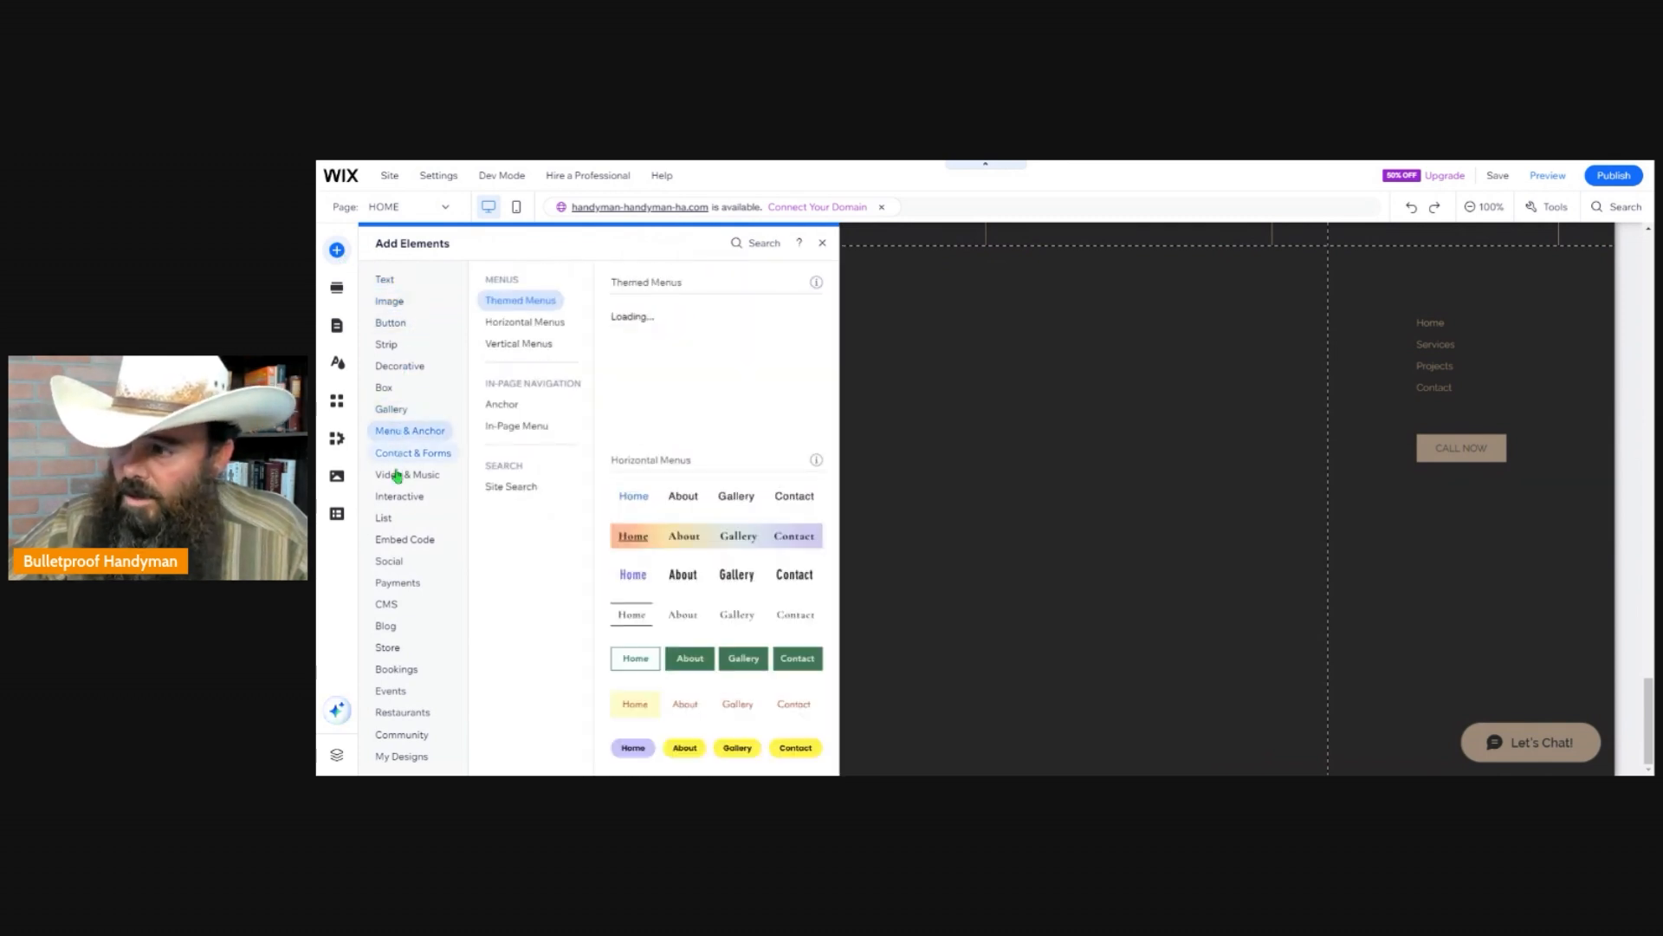
left_click(395, 412)
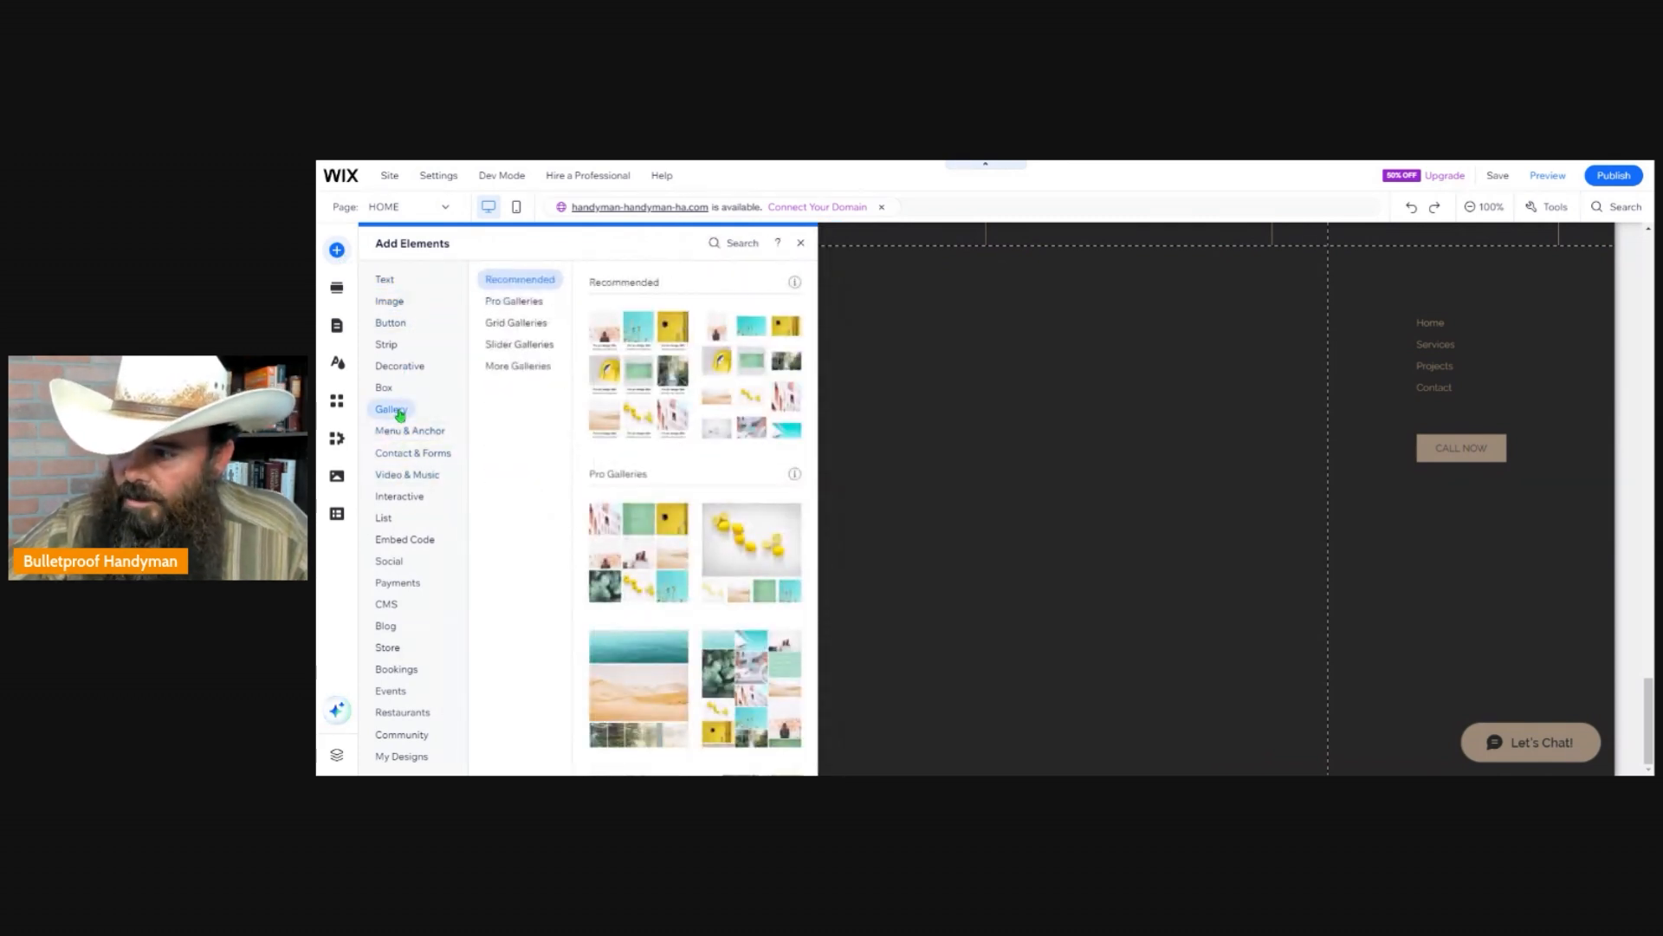
left_click(398, 431)
left_click(400, 455)
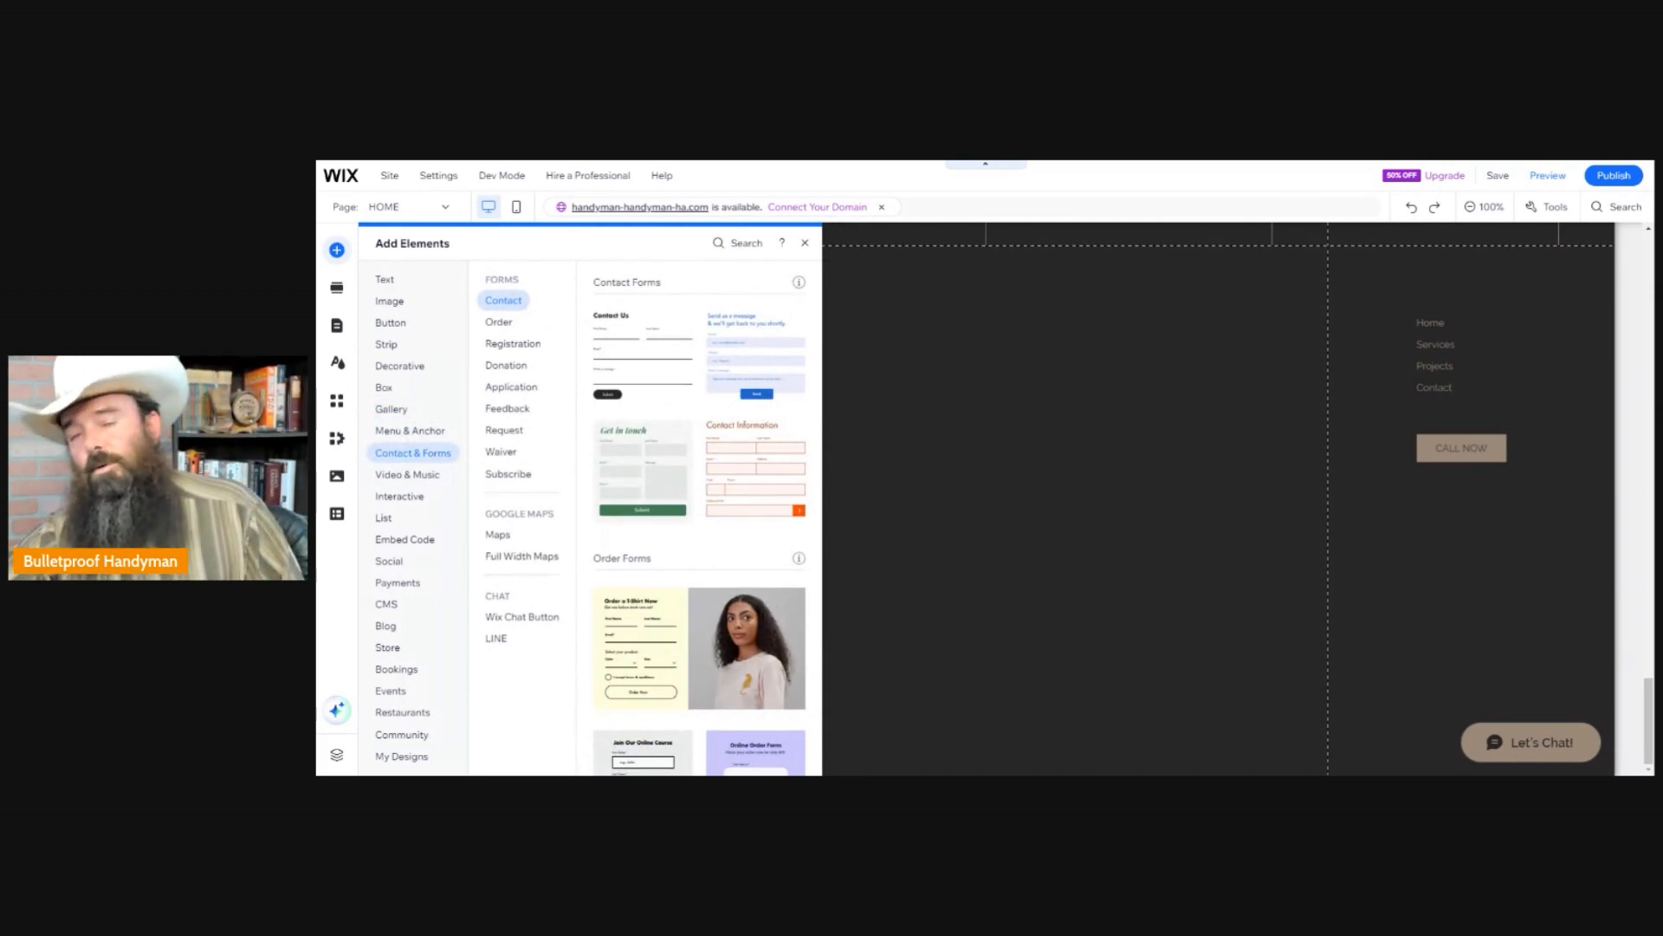
left_click(384, 517)
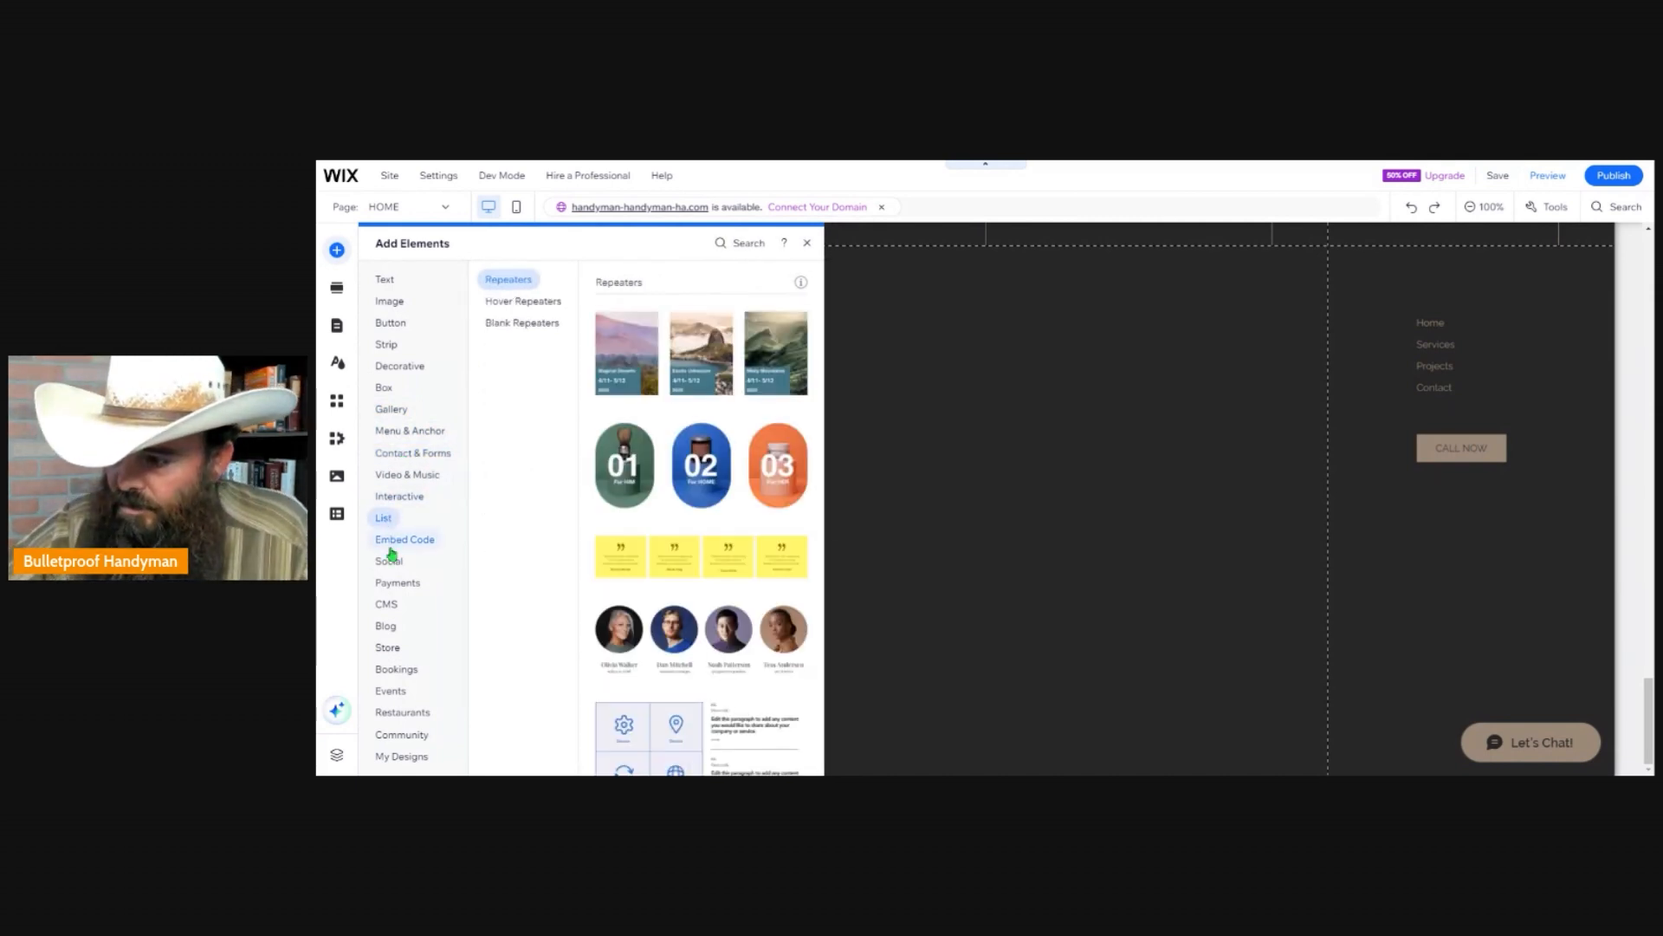
left_click(395, 584)
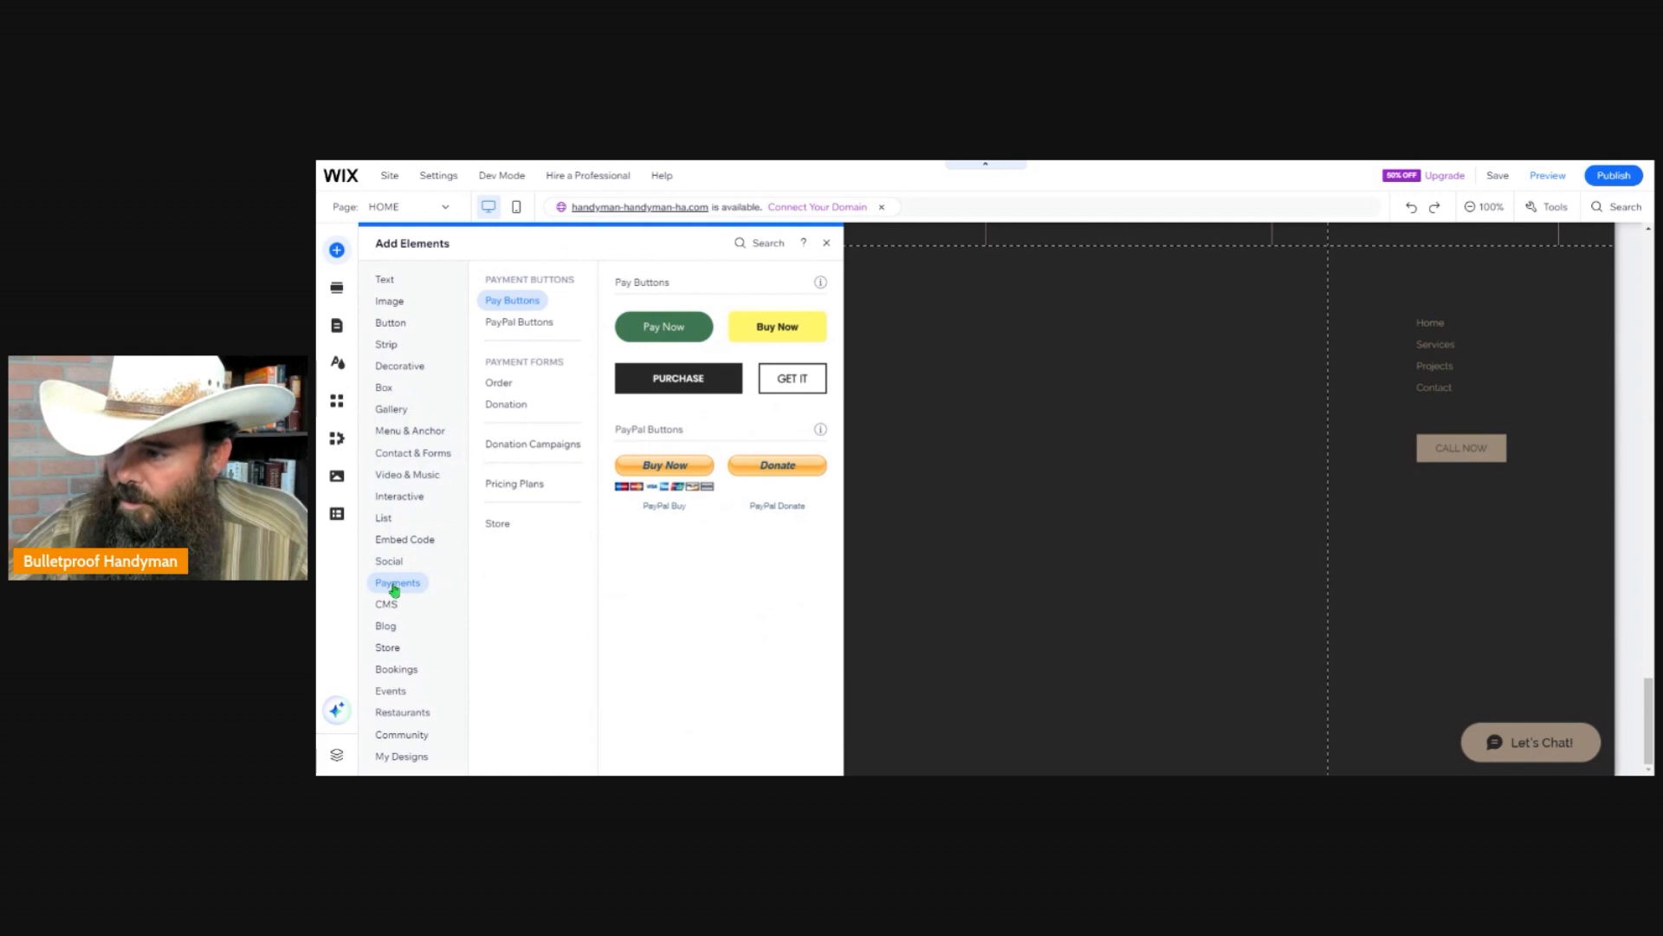
left_click(413, 476)
left_click(394, 627)
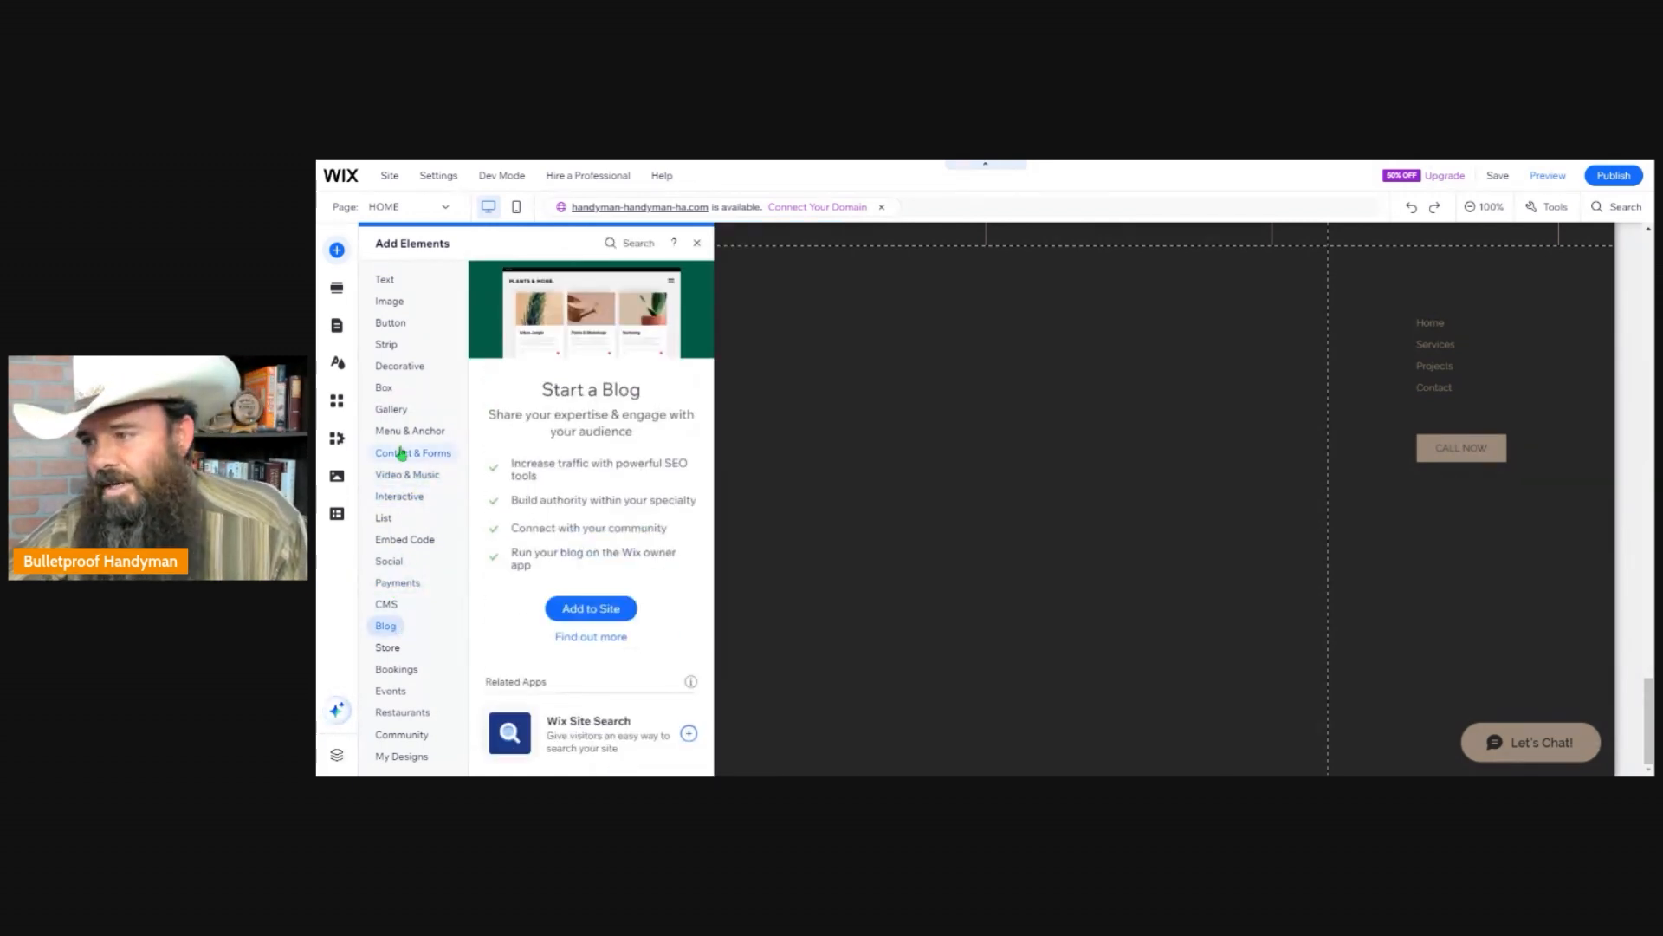
left_click(414, 368)
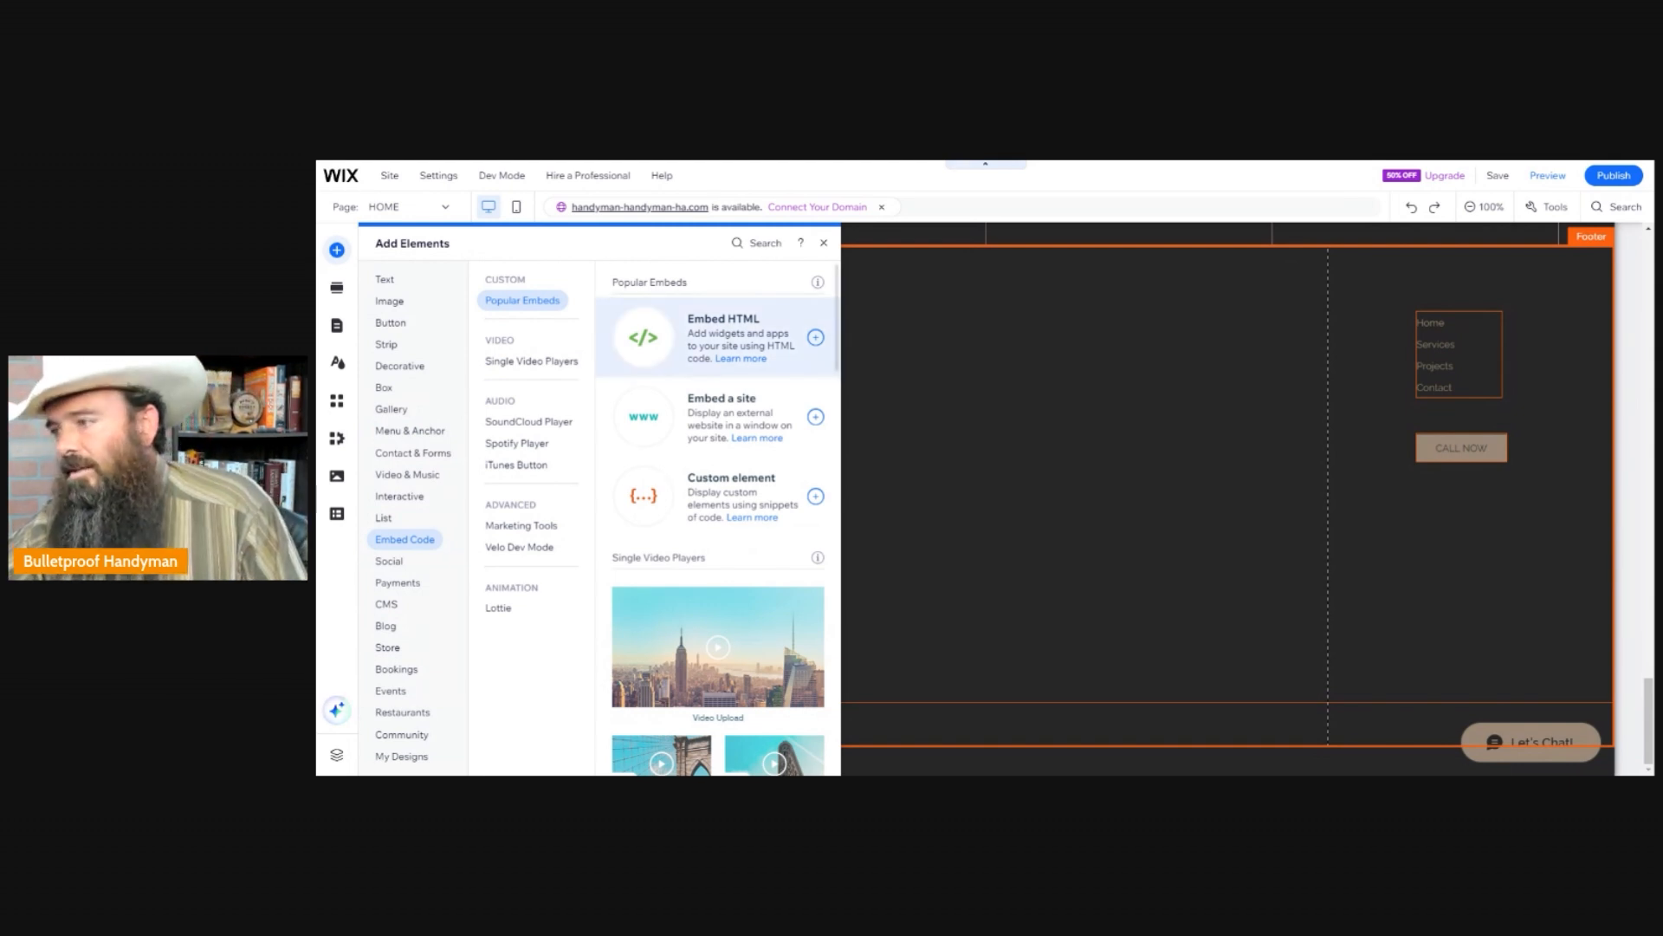
left_click(721, 329)
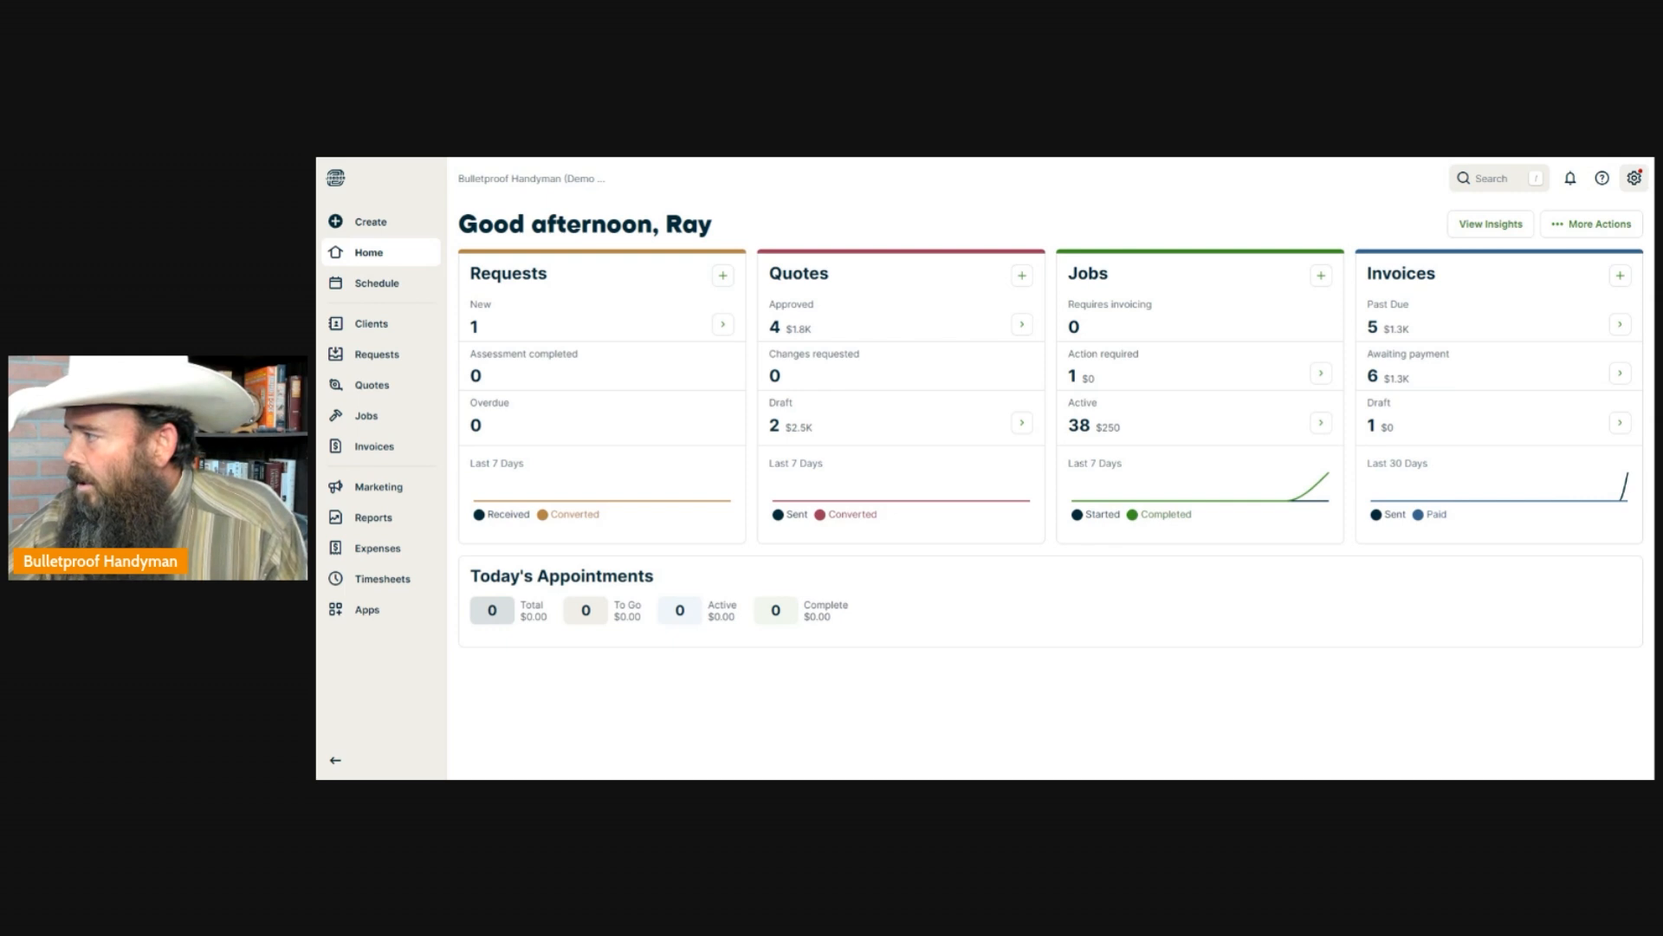
In Jobber's Requests settings, view the embed options for sharing the request form and copy its website code.
left_click(1634, 178)
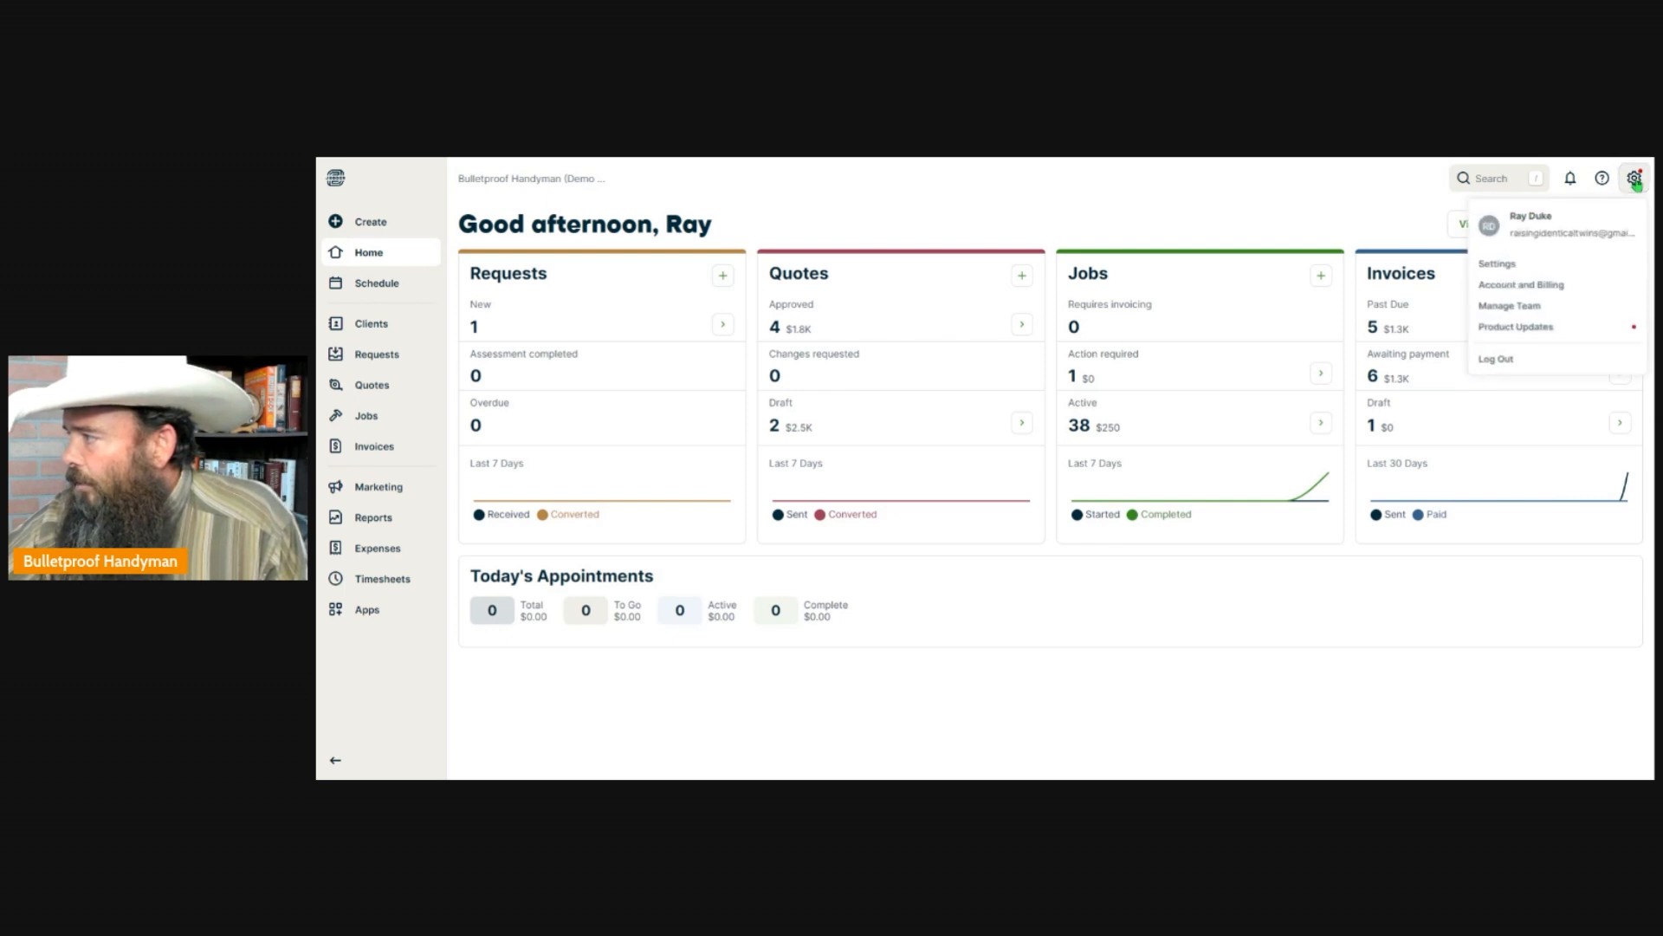
left_click(1498, 273)
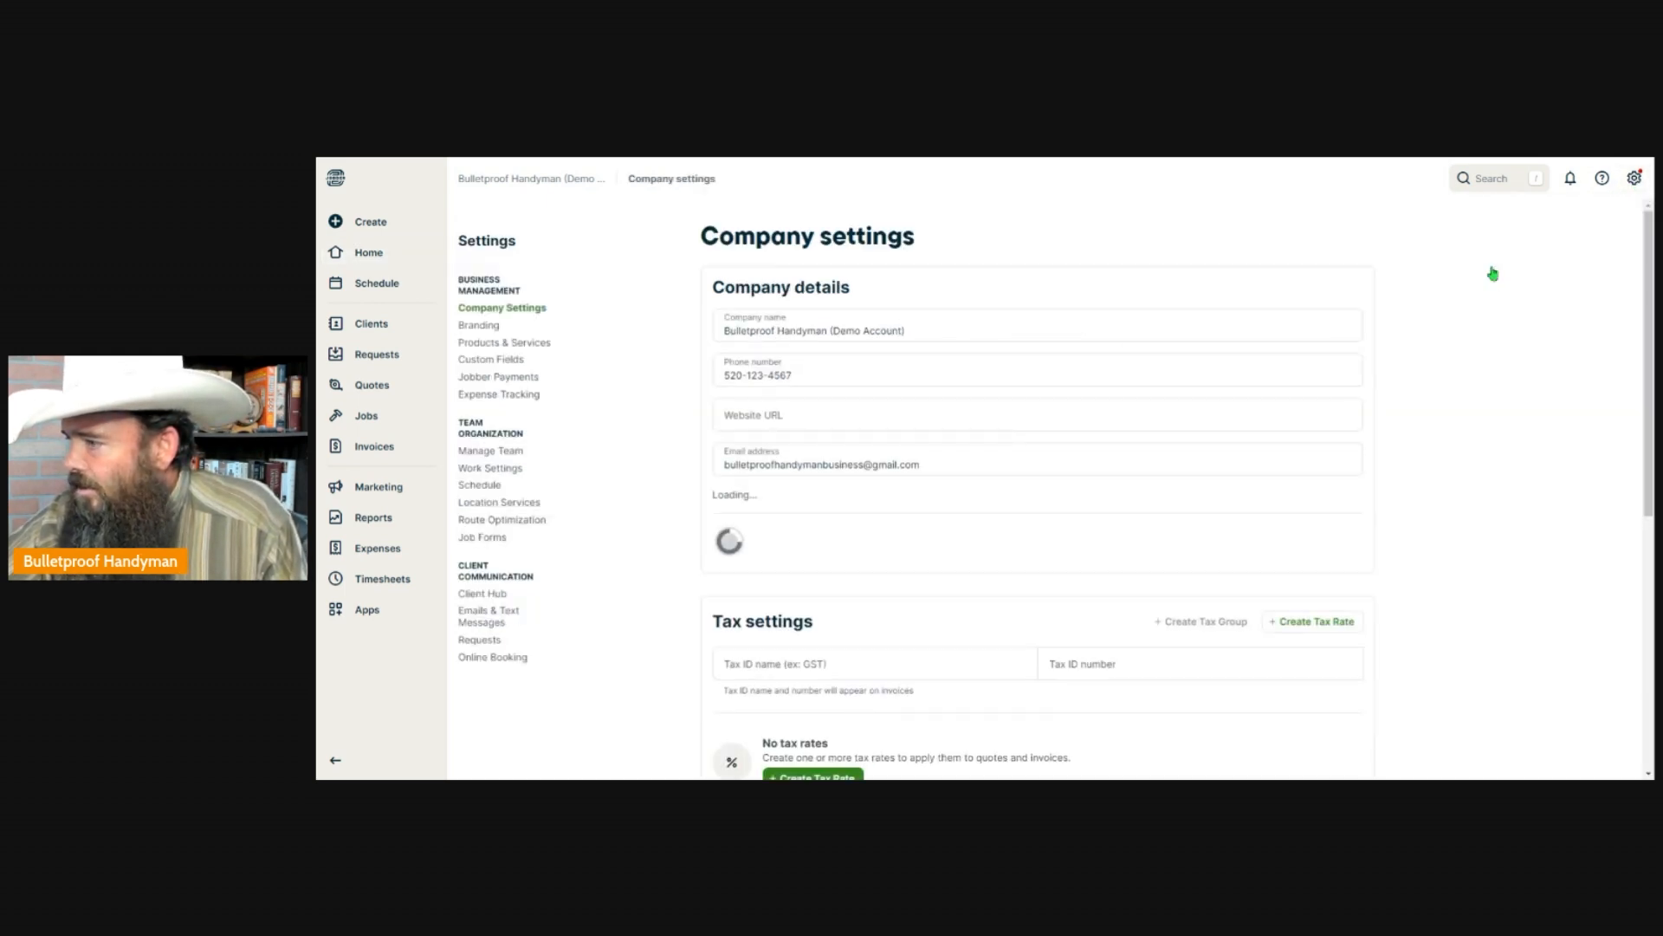
left_click(481, 641)
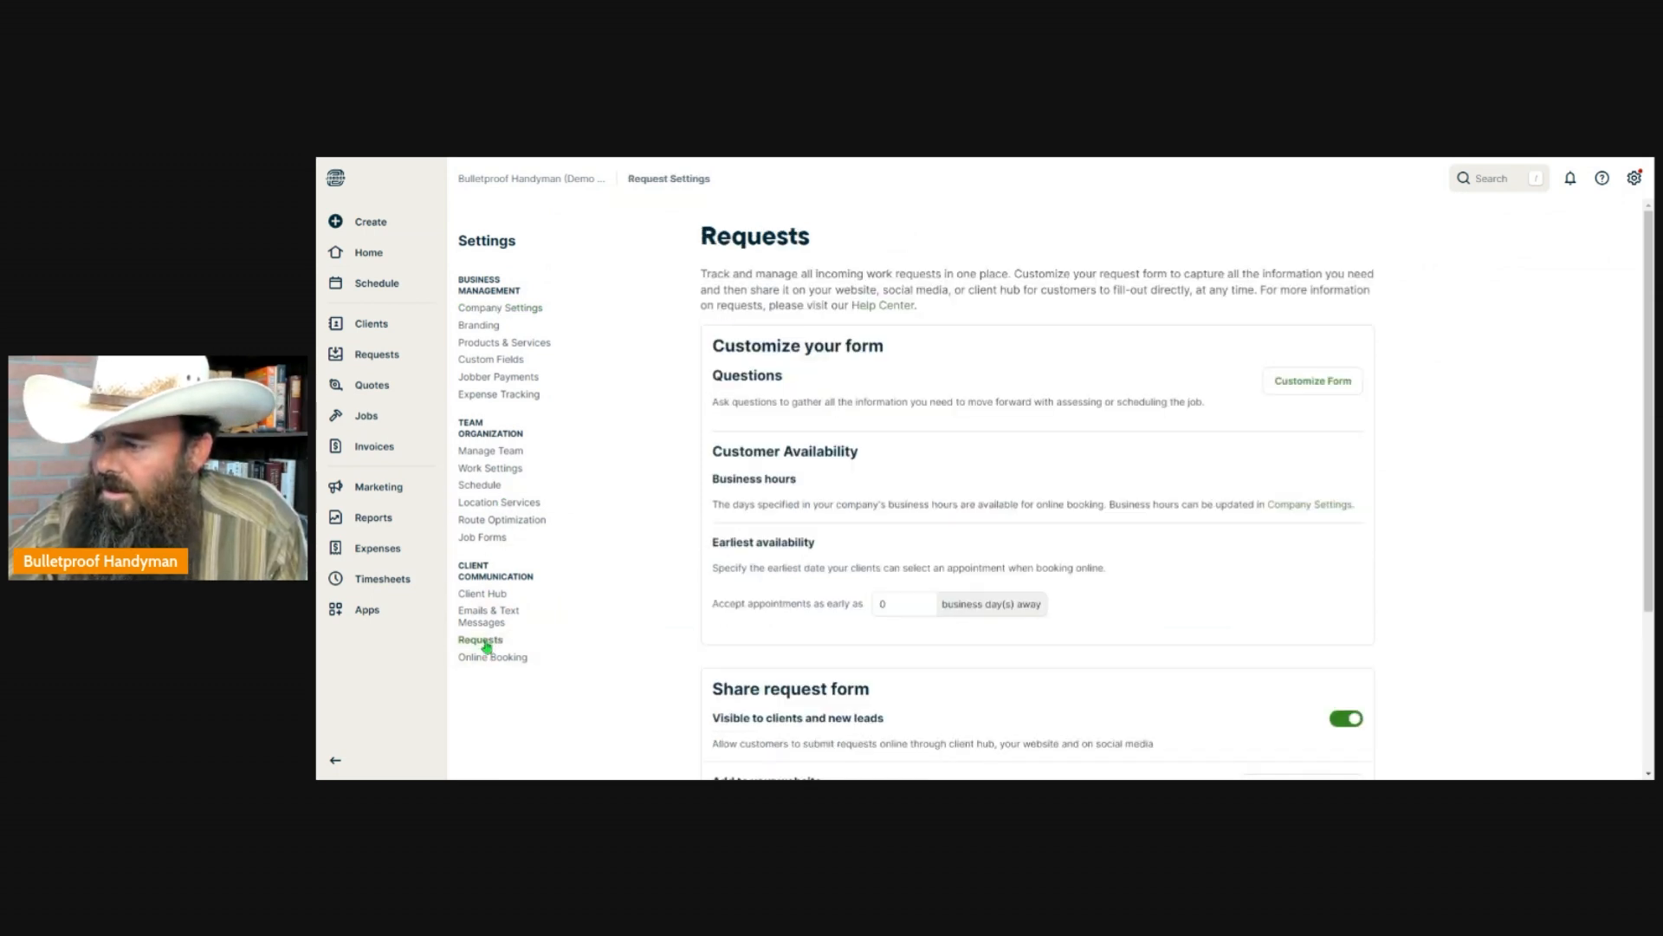
scroll(1211, 531, "down", 3)
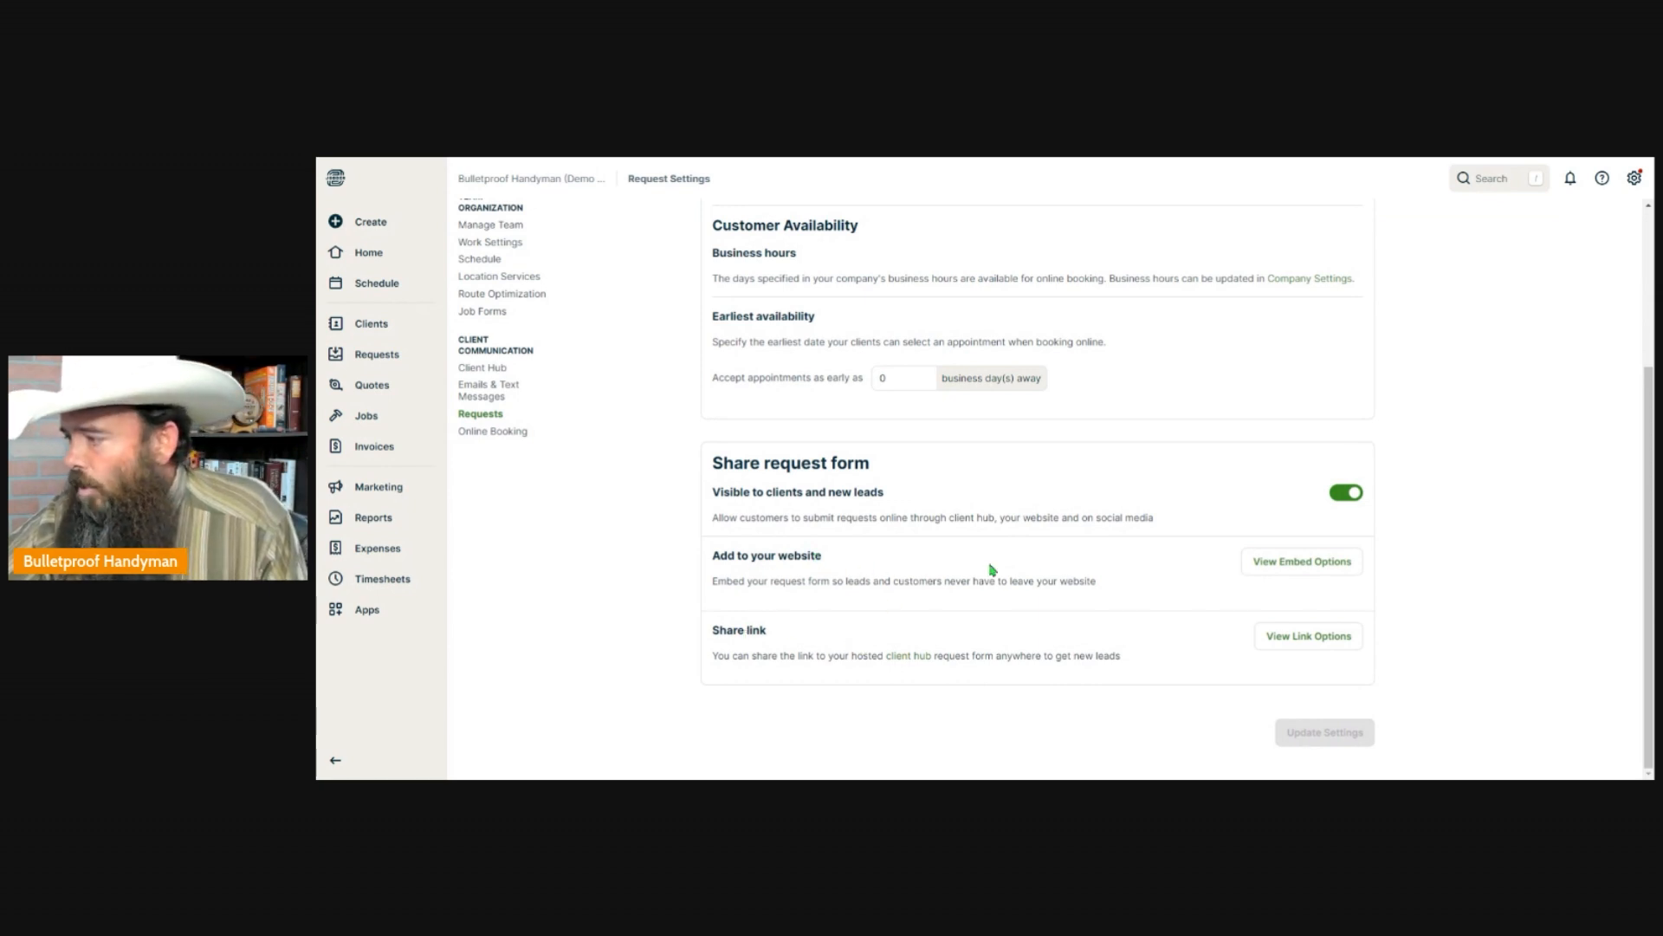
left_click(1316, 568)
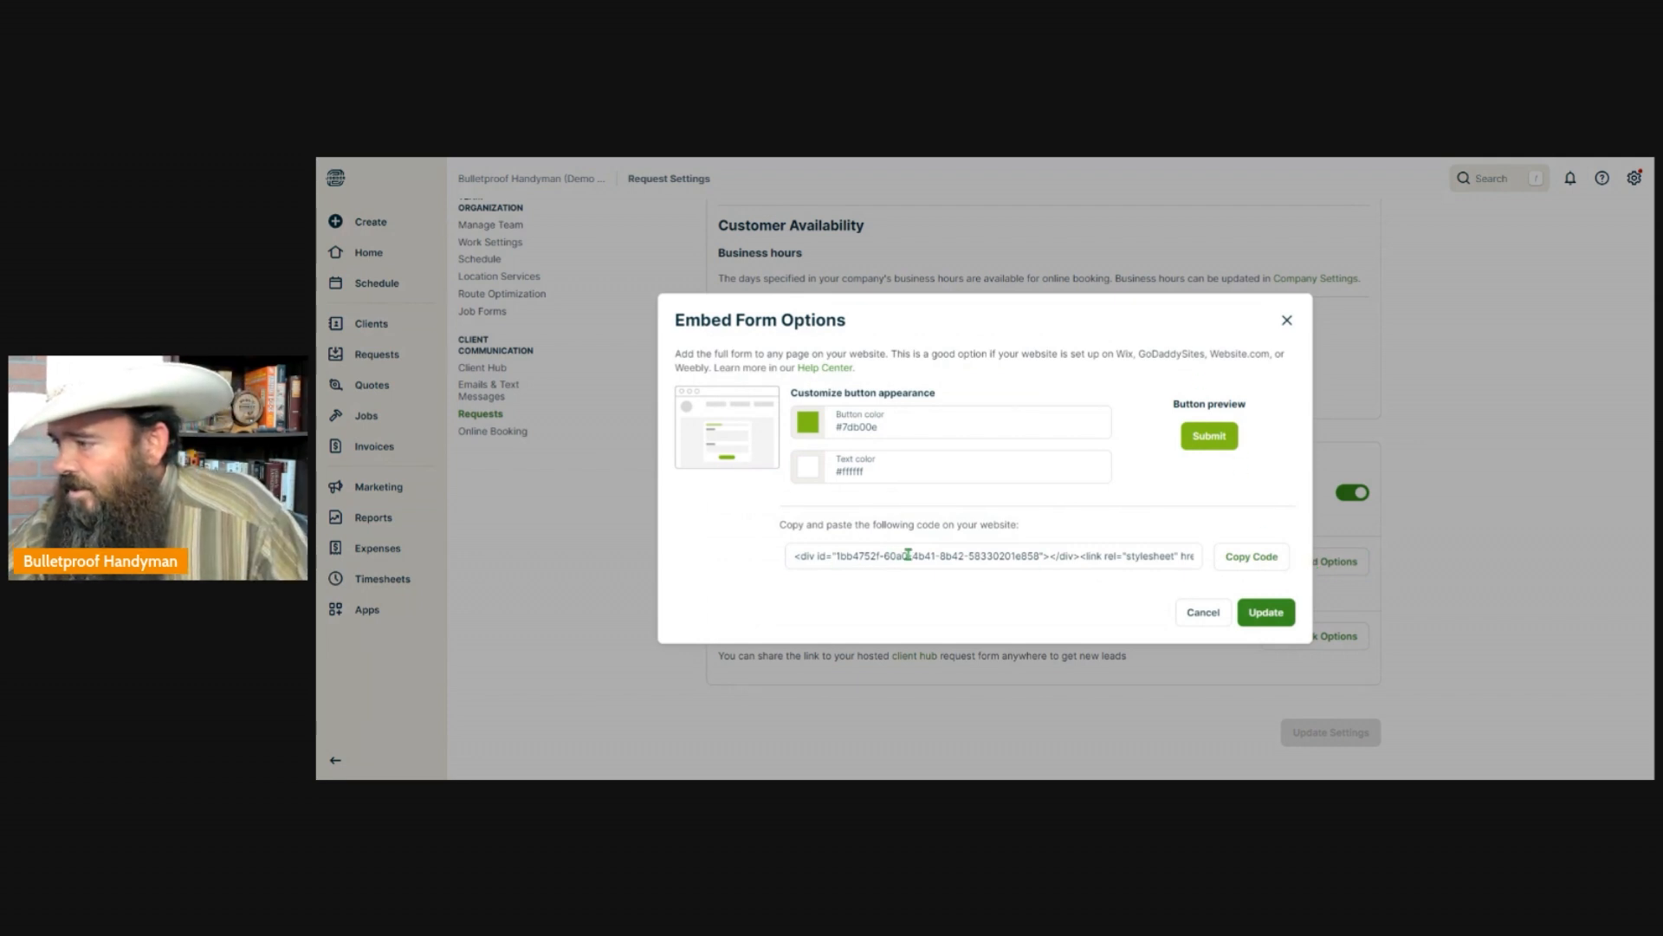
left_click(1248, 561)
left_click(1248, 563)
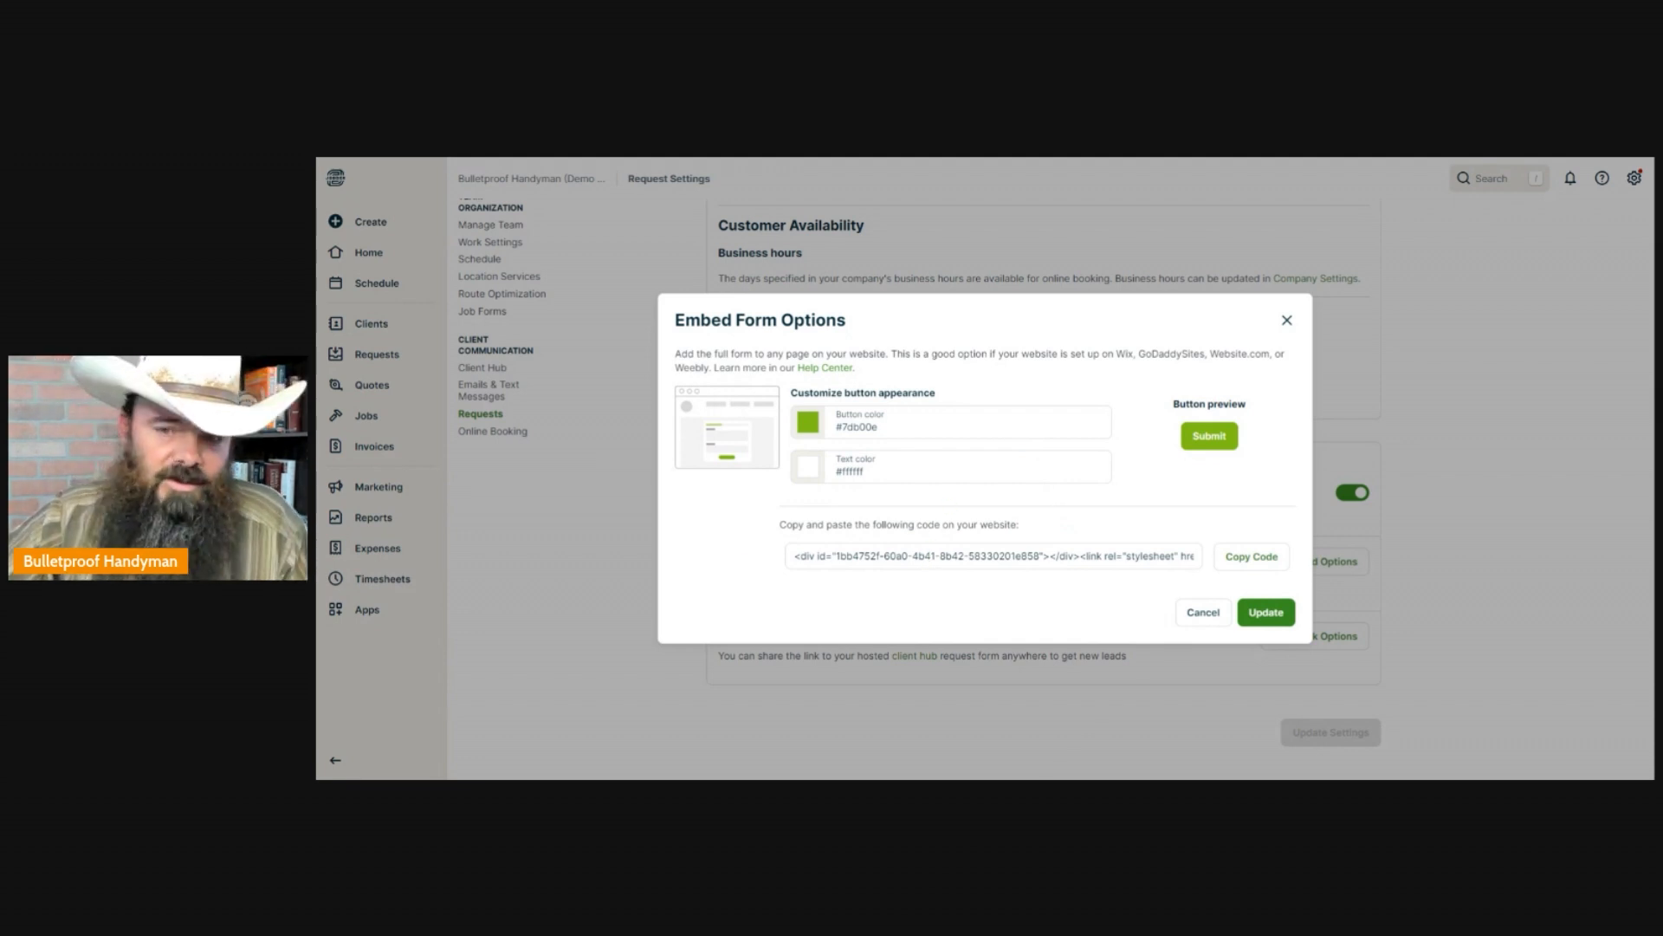
Return to the Wix editor and apply the copied Jobber request form code to the footer's HTML element.
key("ctrl+Tab")
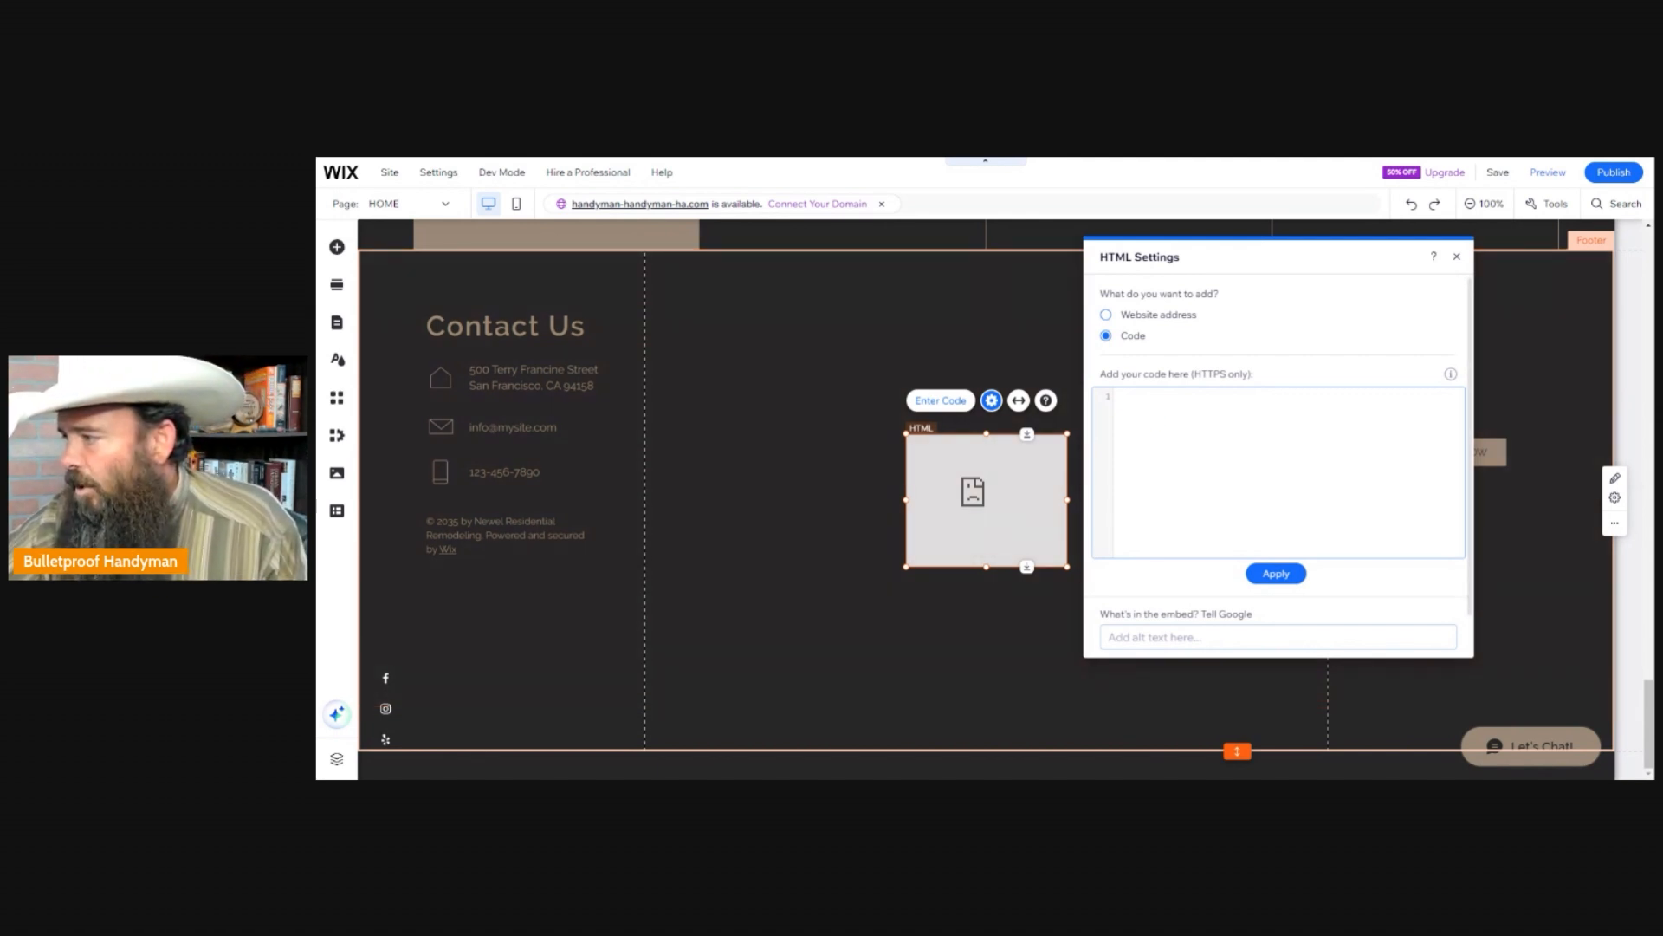
left_click(1152, 418)
key("ctrl+v")
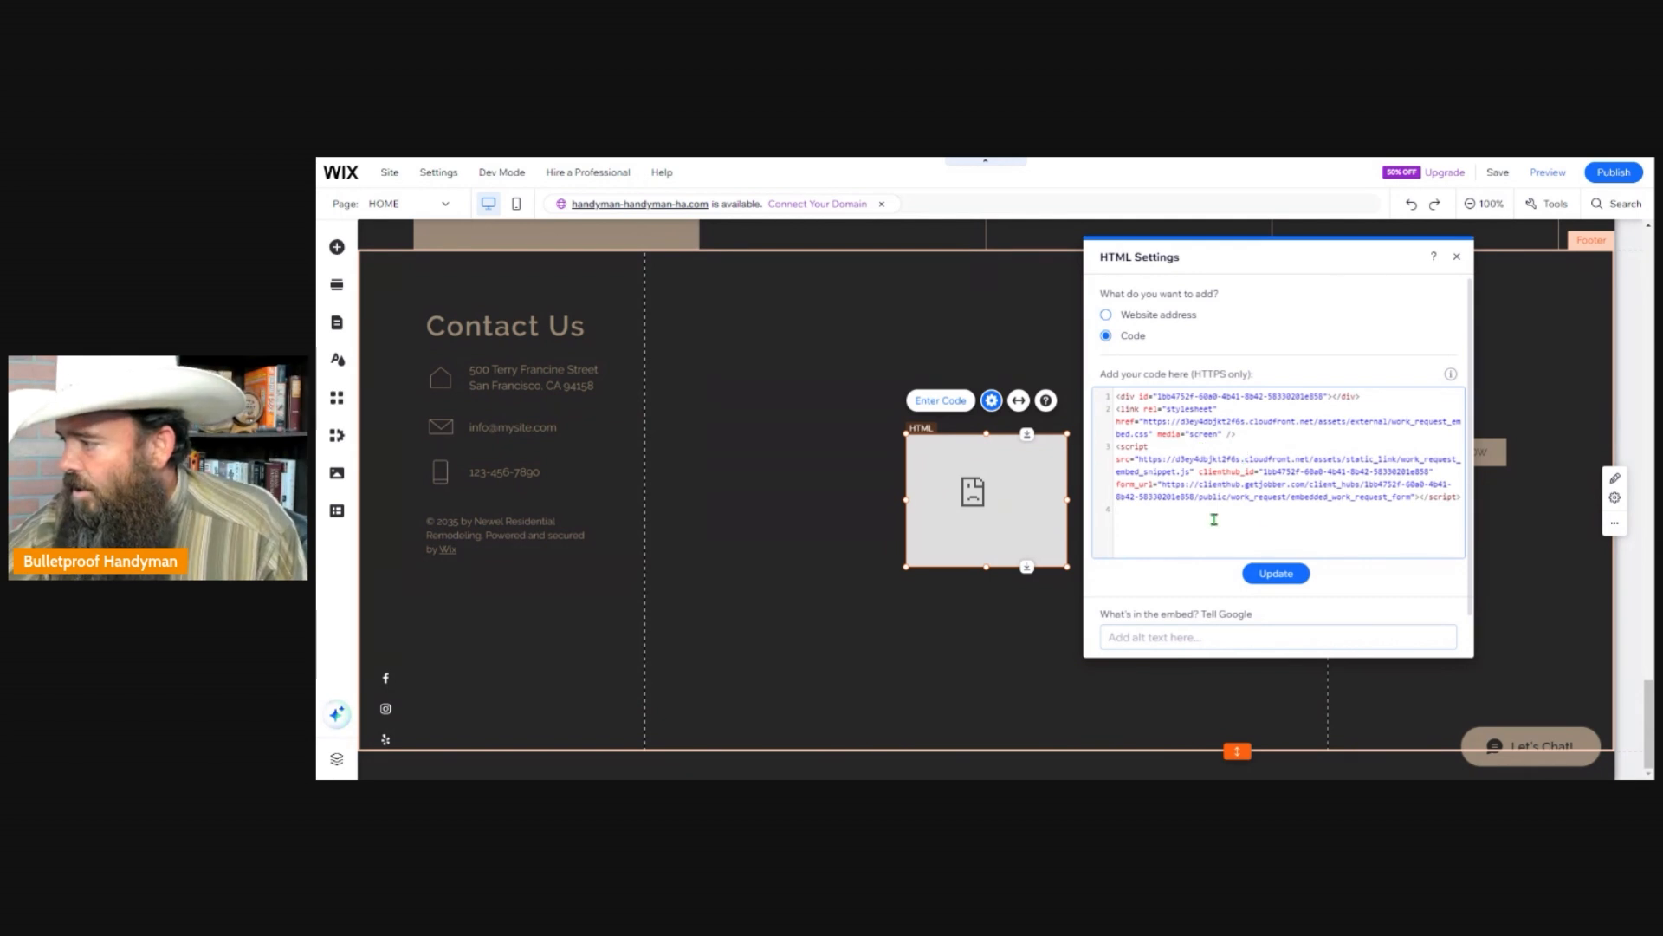
left_click(1265, 581)
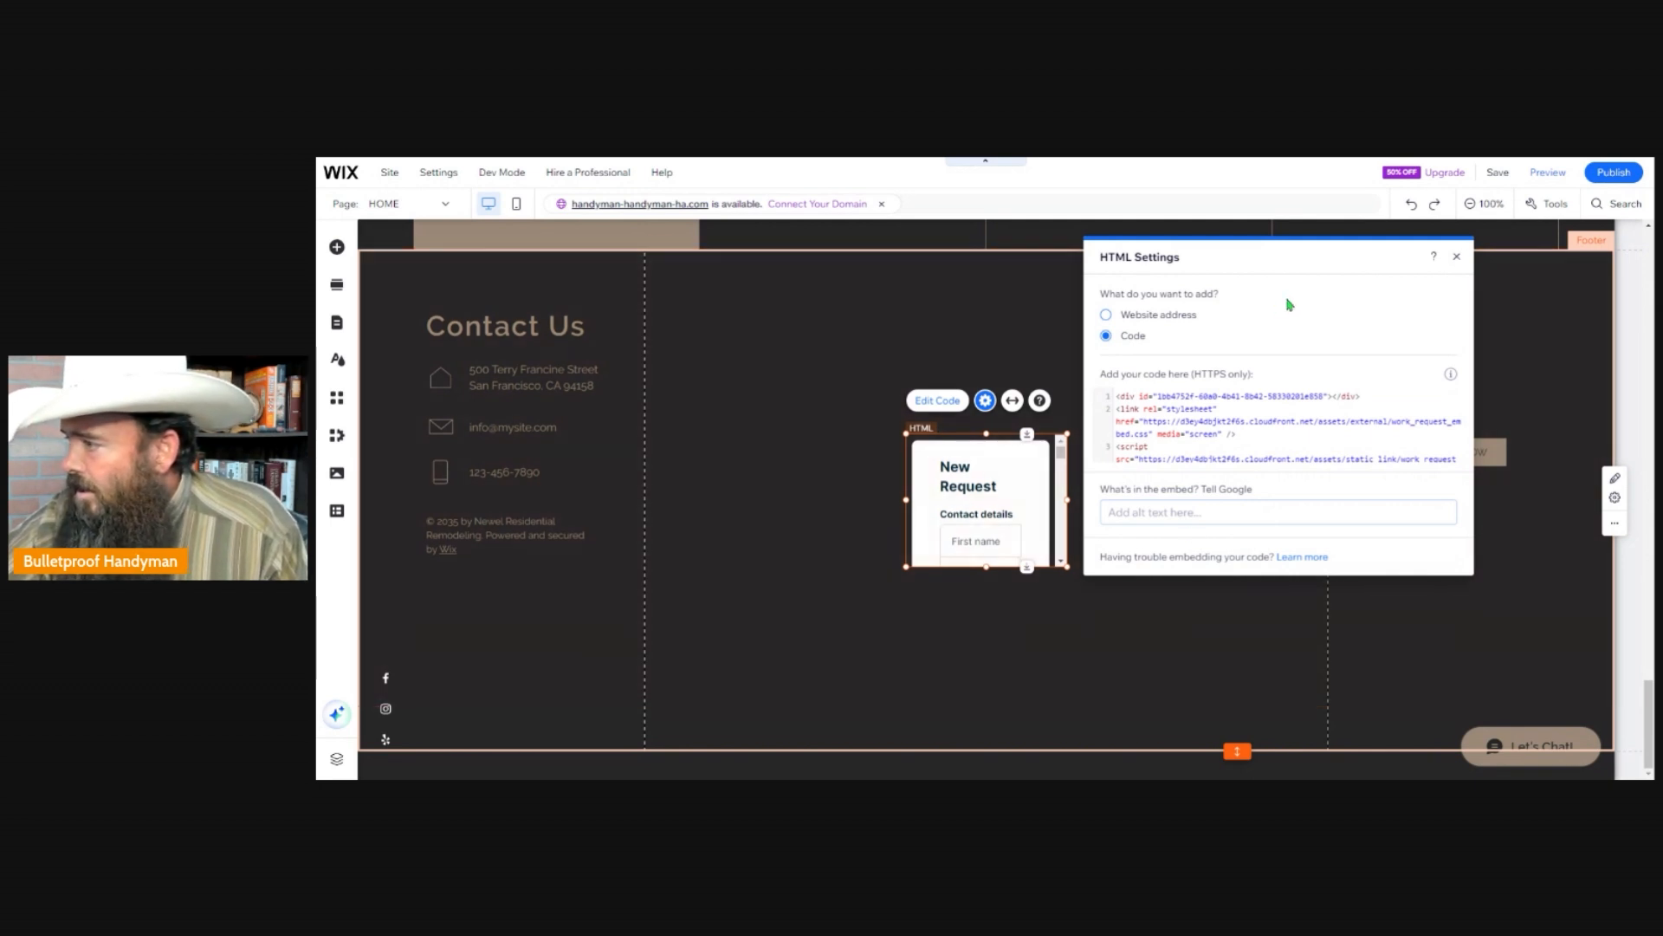
left_click(1456, 256)
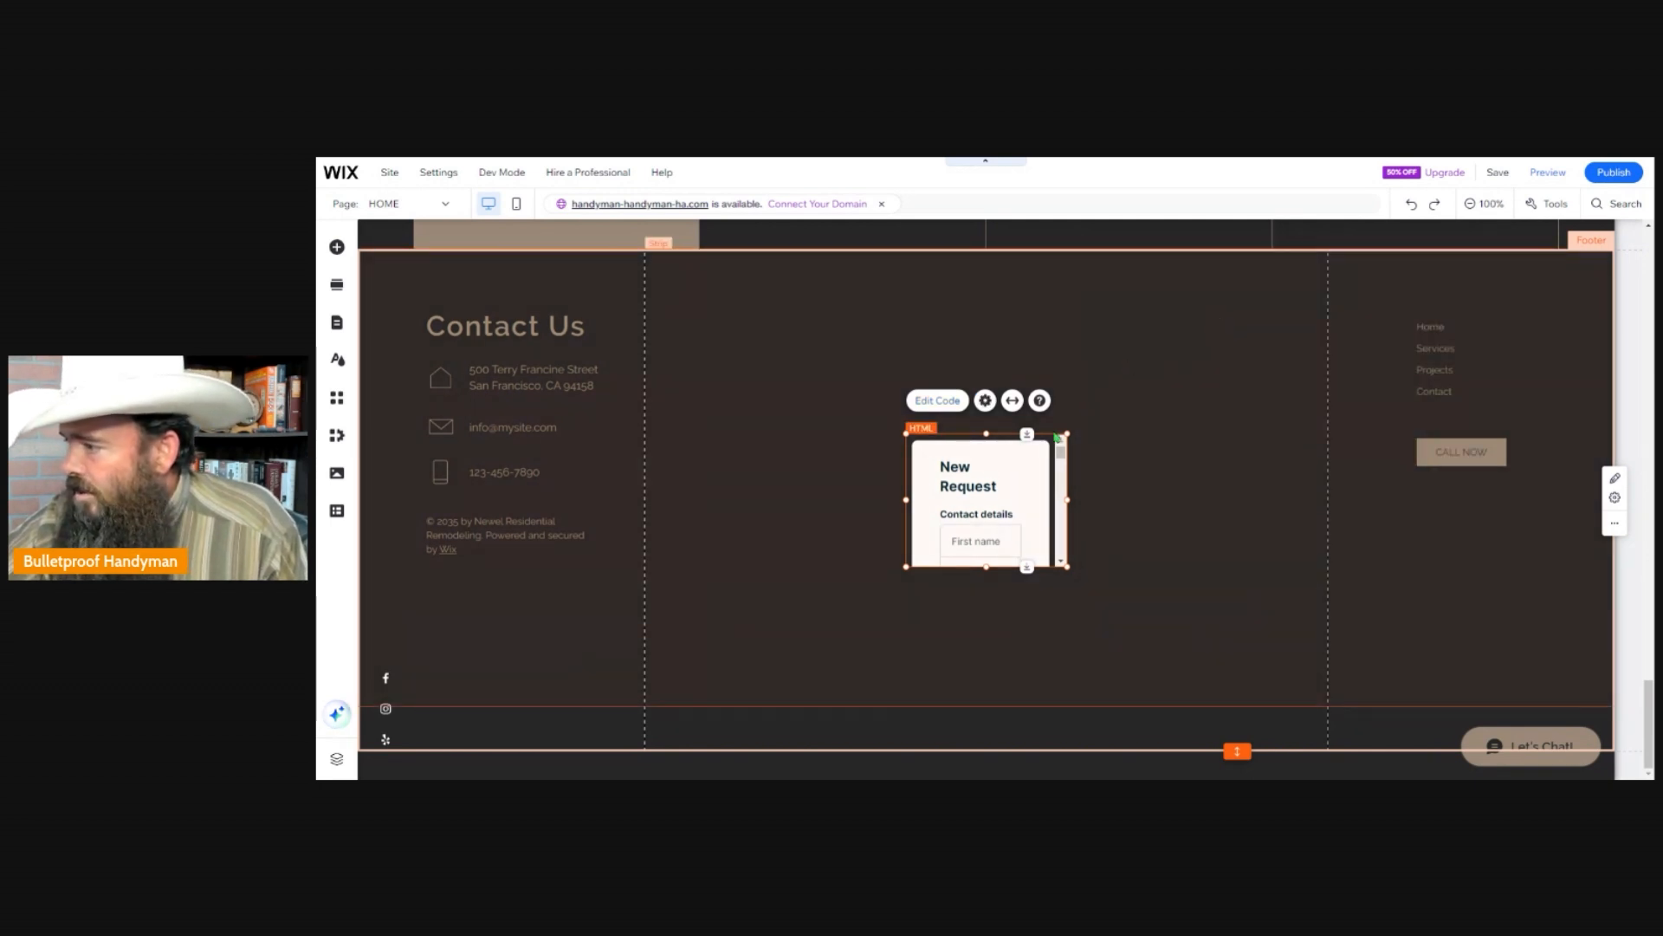
Enlarge the embedded New Request form to fill the footer space between the Contact Us details and the page links.
left_click_drag(1067, 433, 1259, 314)
left_click_drag(905, 566, 637, 747)
left_click_drag(1260, 315, 1324, 279)
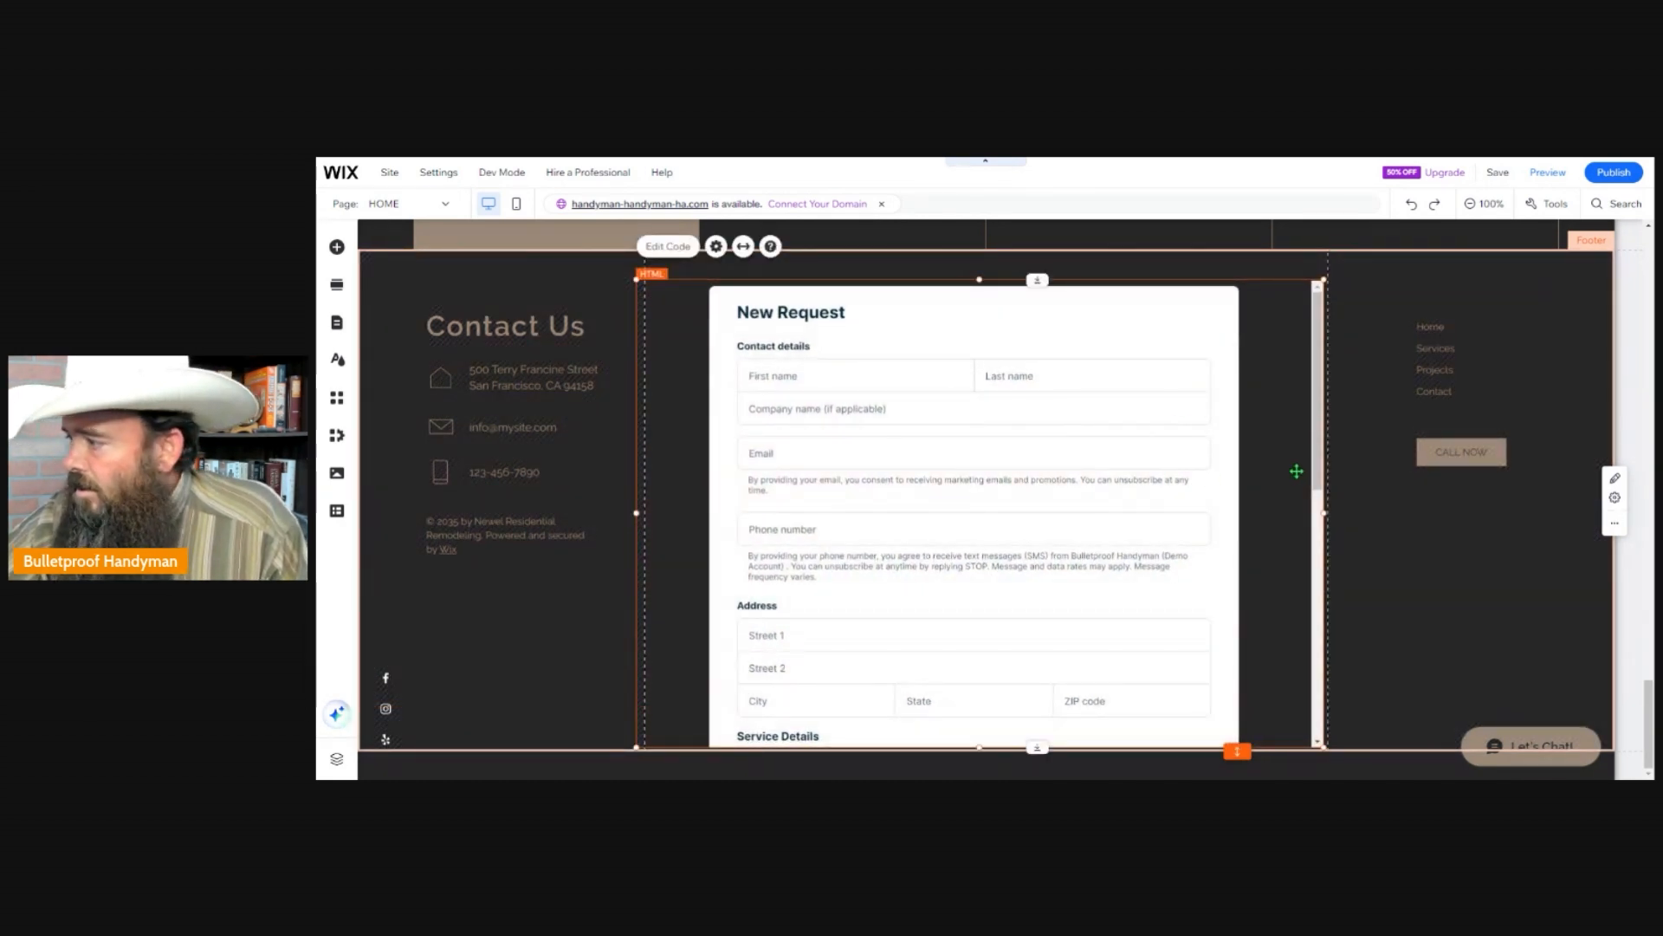
left_click(1362, 382)
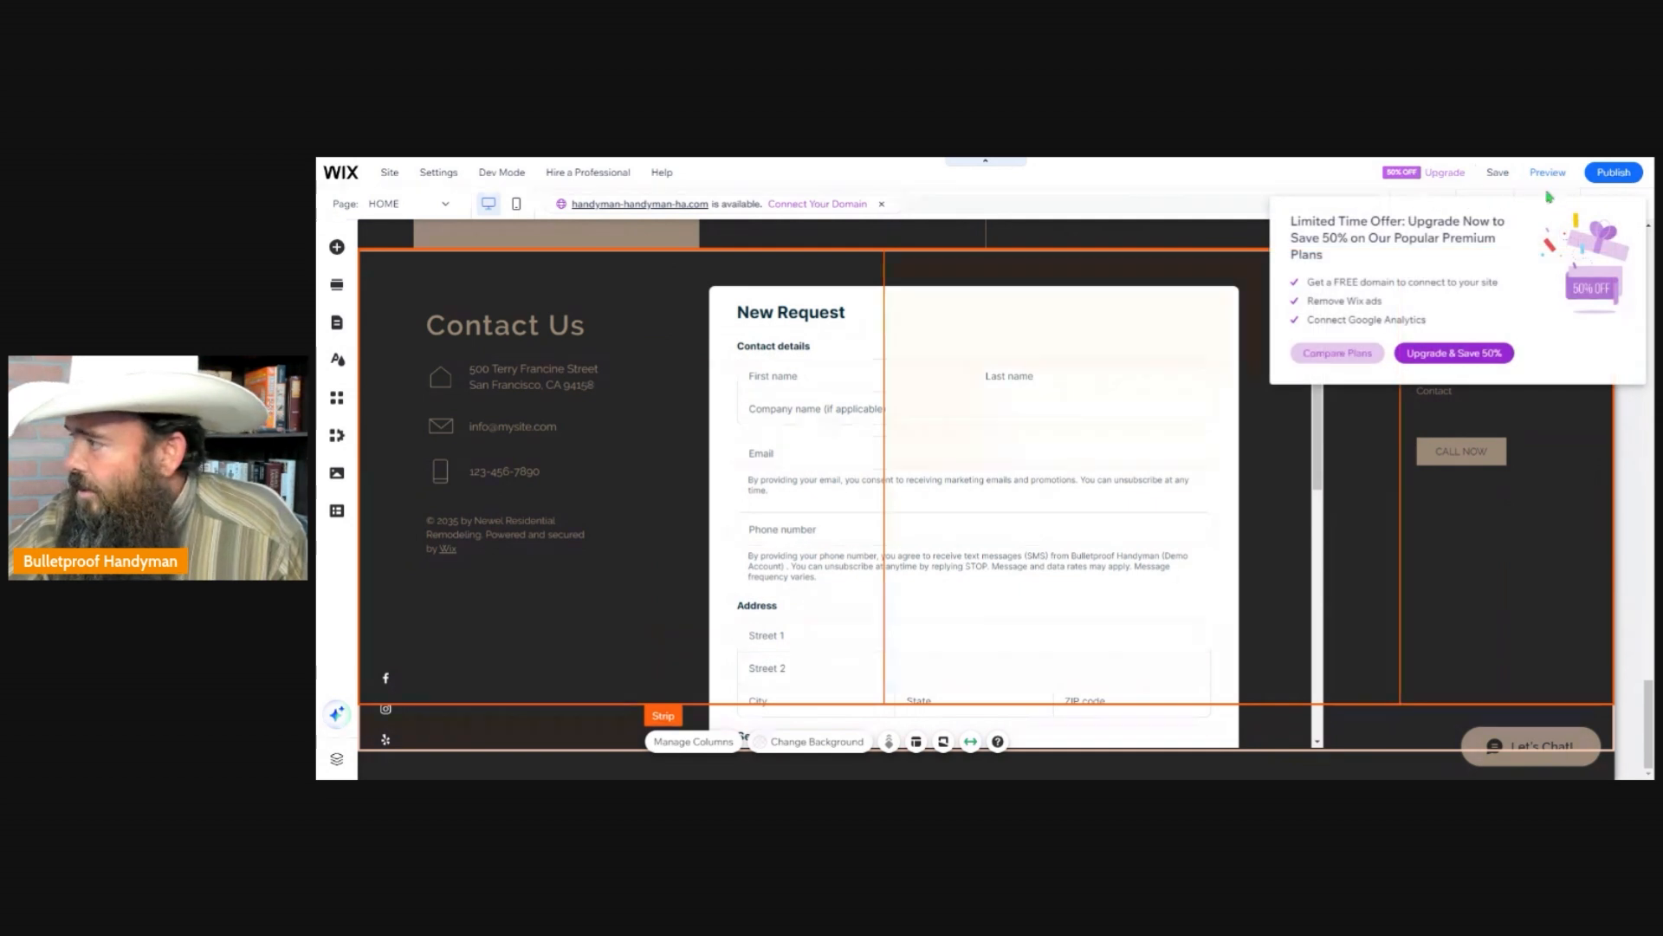
Preview the site and examine the embedded New Request form in the footer, from the contact details to the submission area.
left_click(1550, 173)
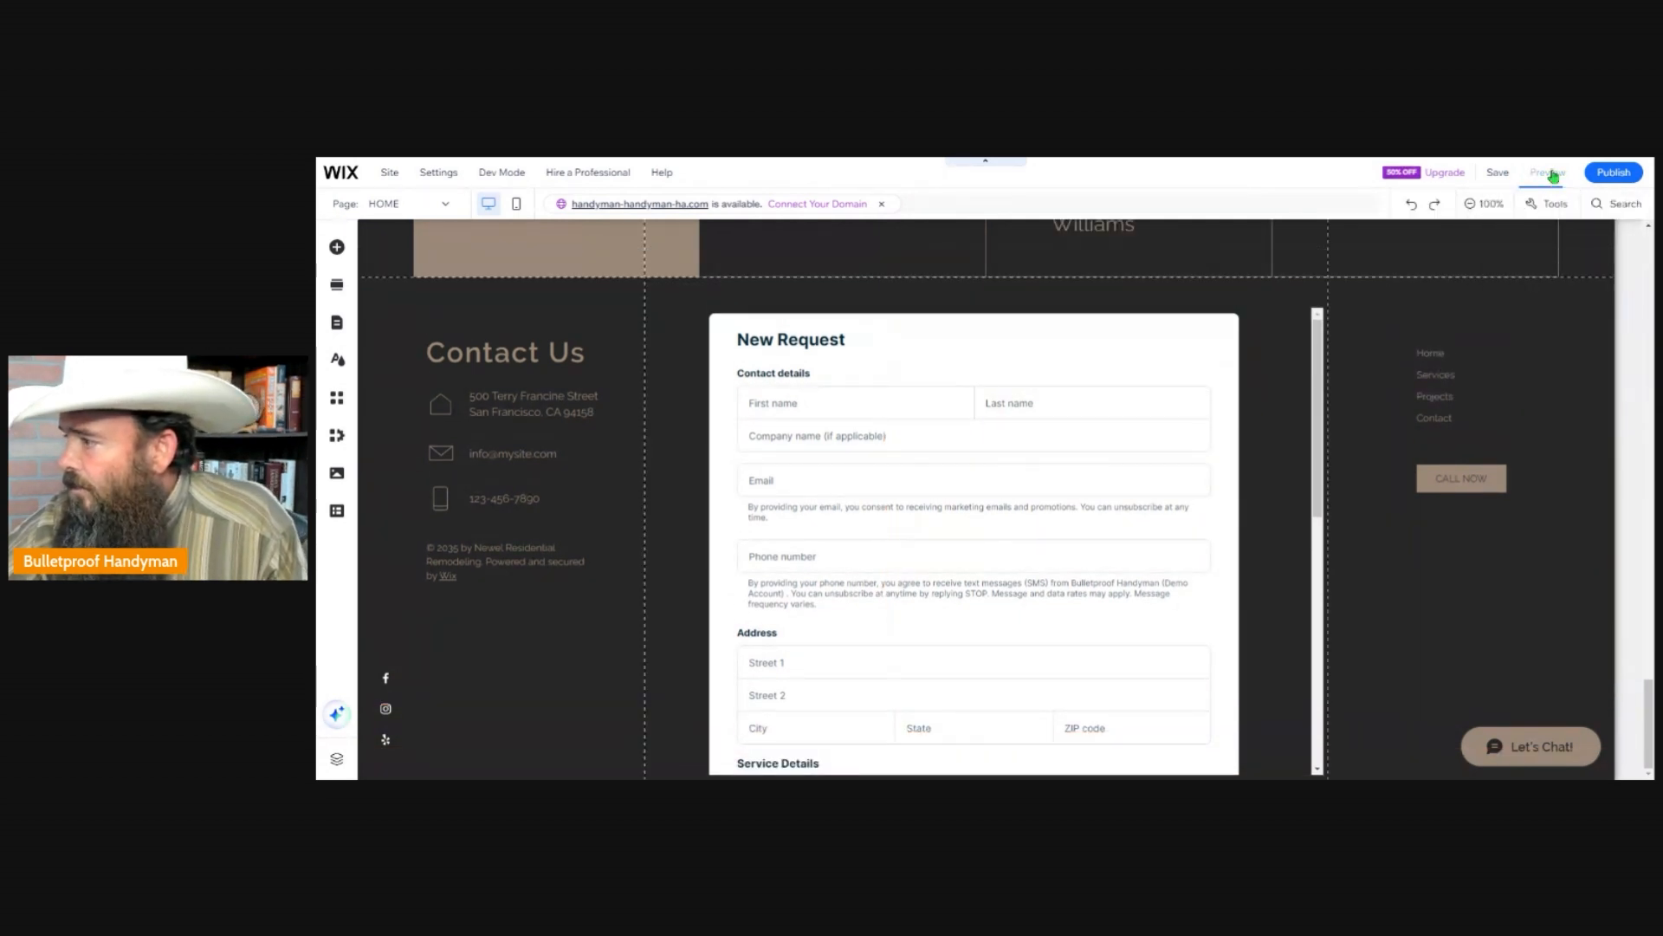
scroll(925, 470, "down", 3)
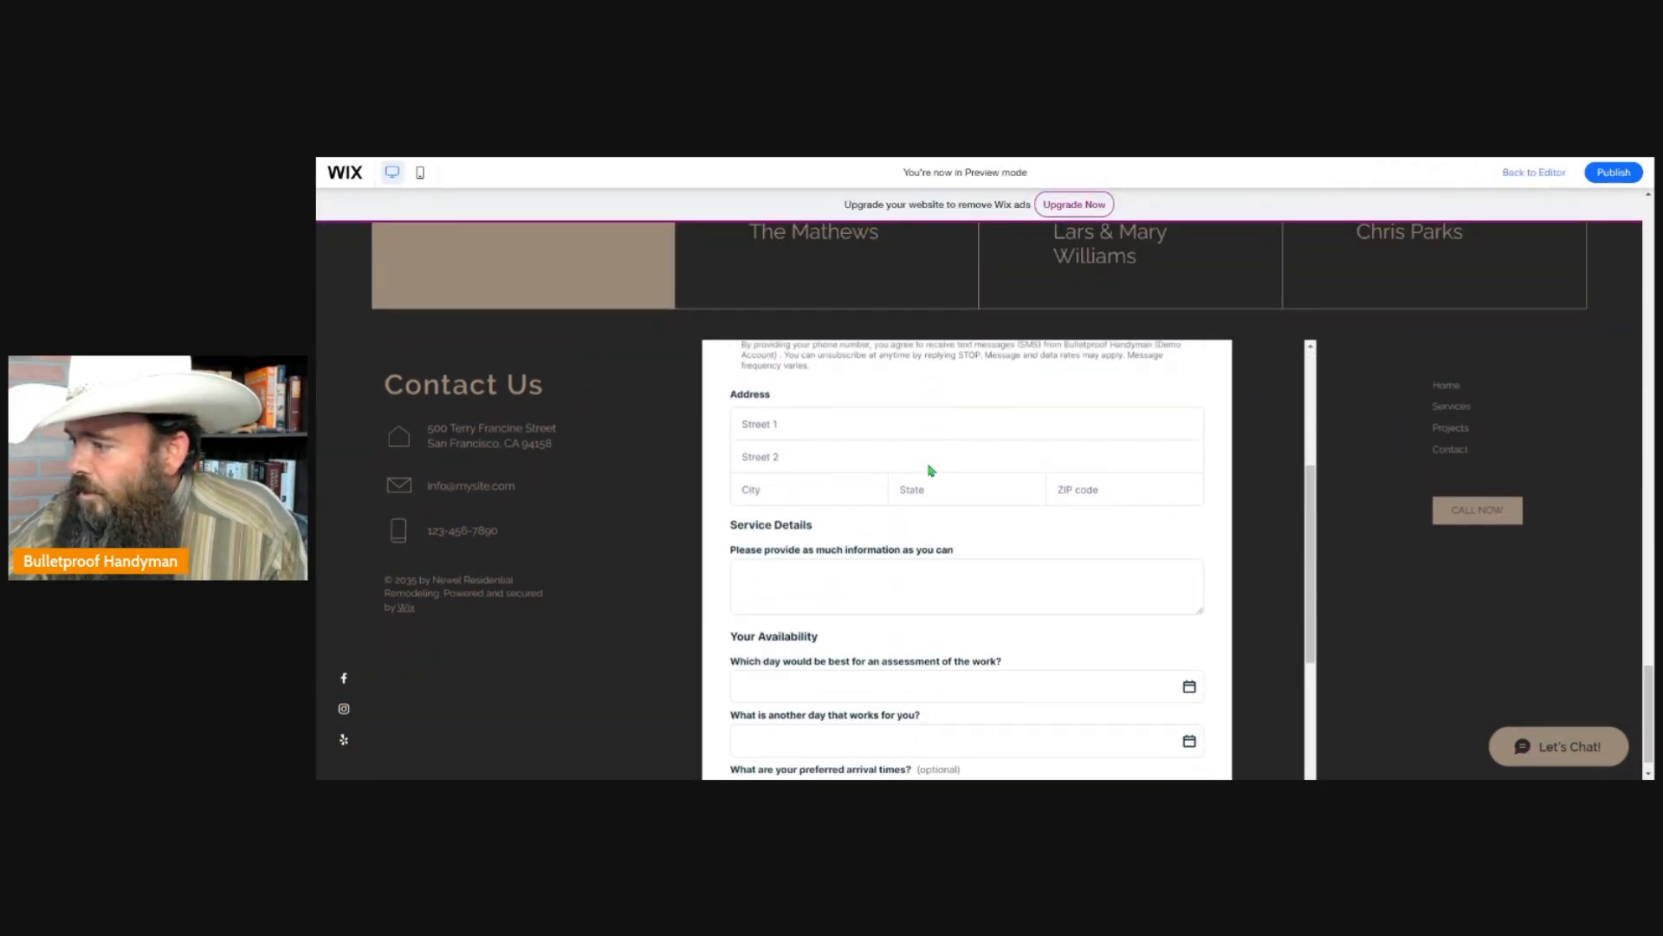
scroll(929, 473, "down", 5)
scroll(1173, 408, "up", 5)
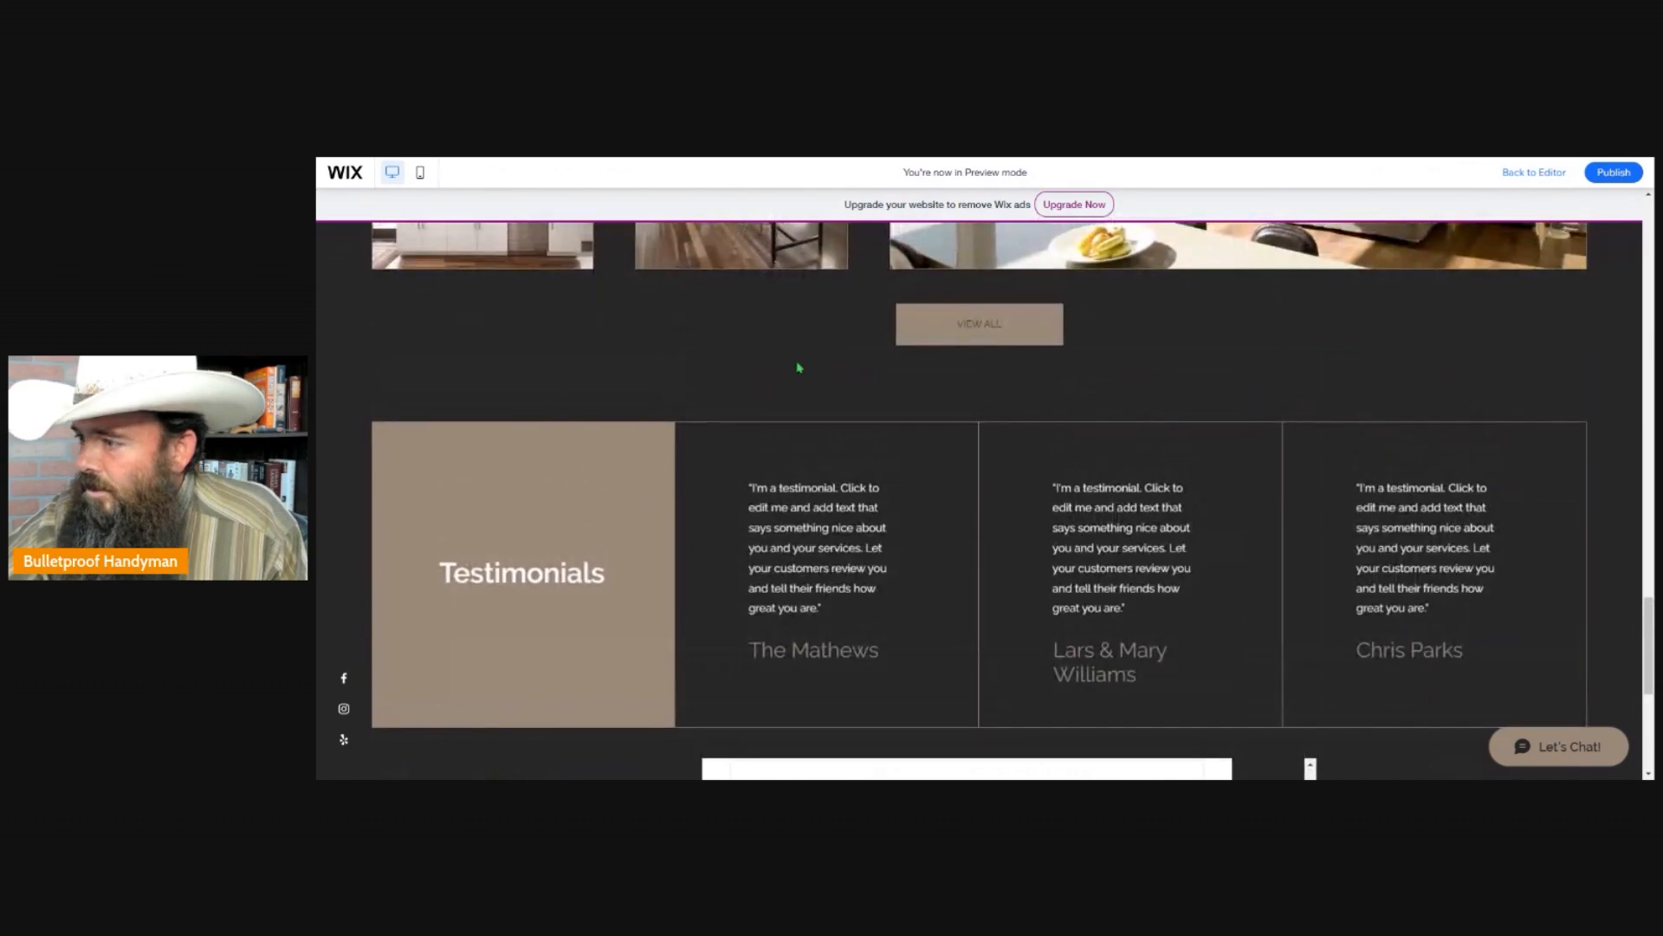
scroll(798, 368, "down", 5)
scroll(828, 444, "up", 3)
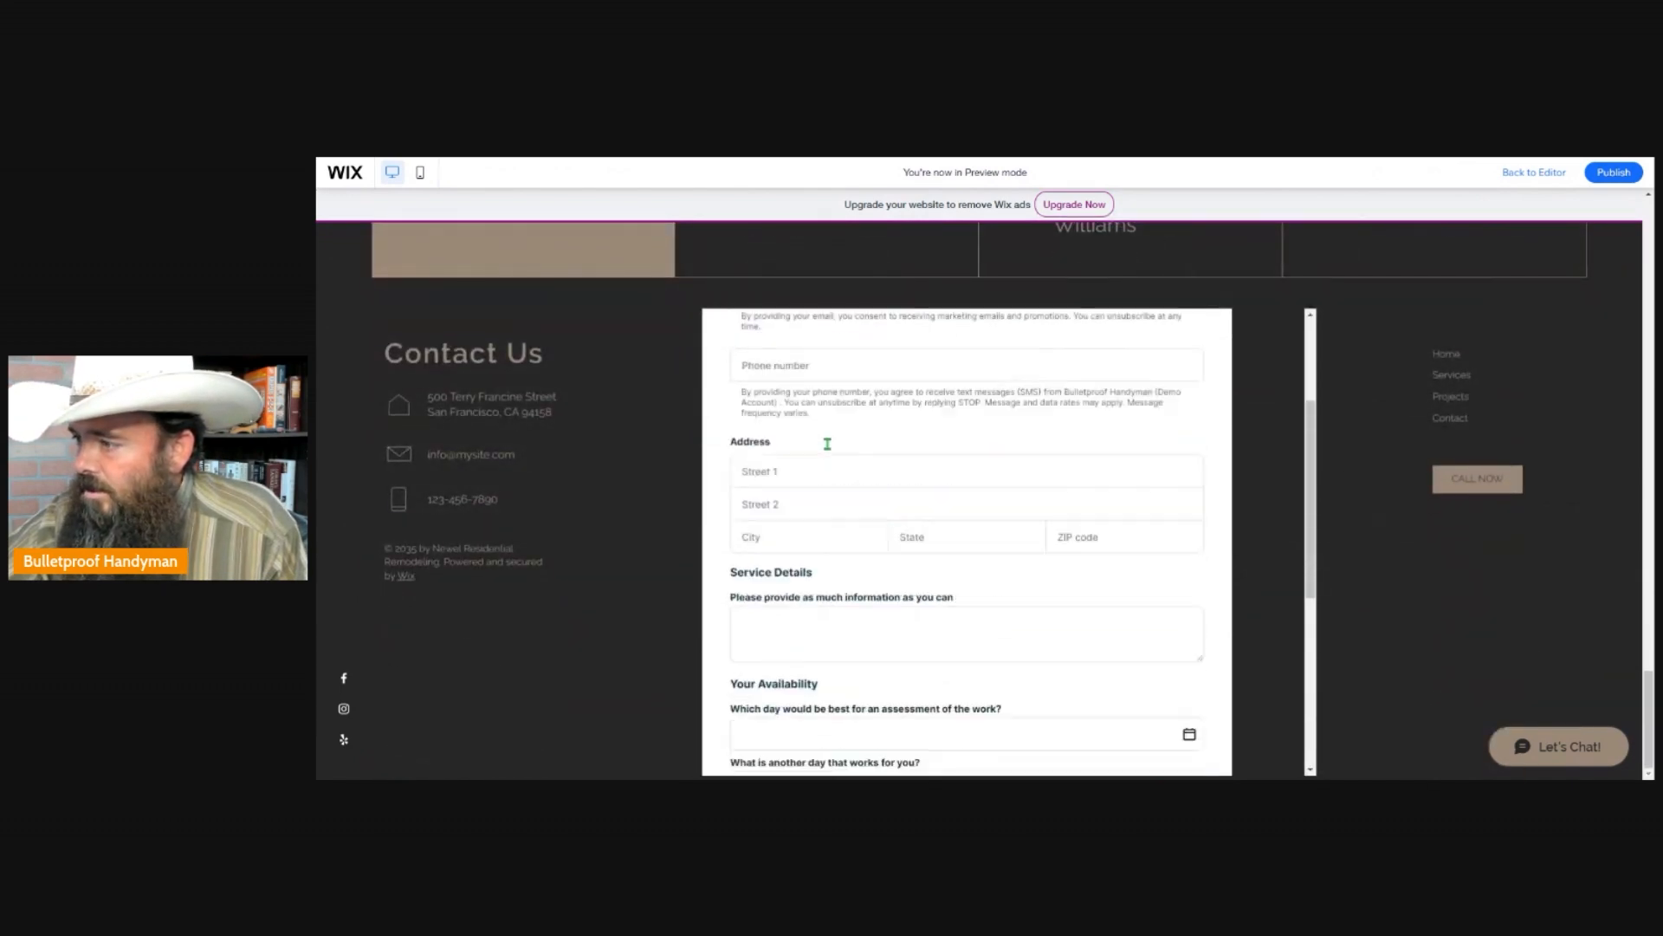
scroll(827, 444, "up", 3)
scroll(621, 346, "up", 5)
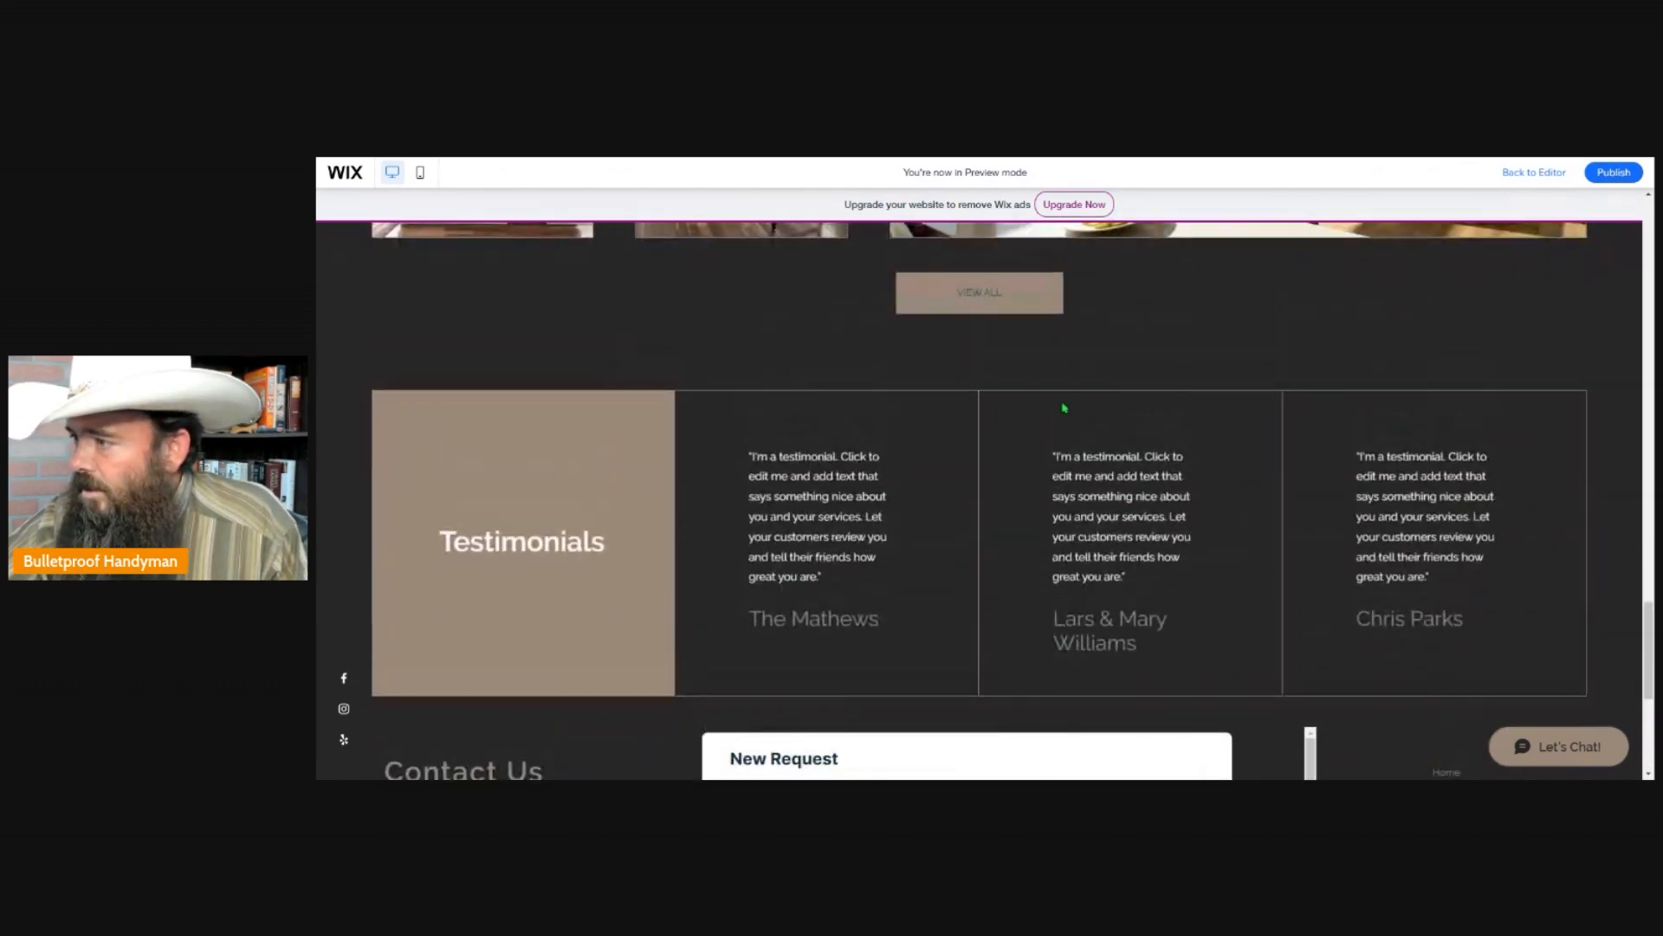
scroll(1065, 407, "up", 6)
scroll(1066, 403, "down", 5)
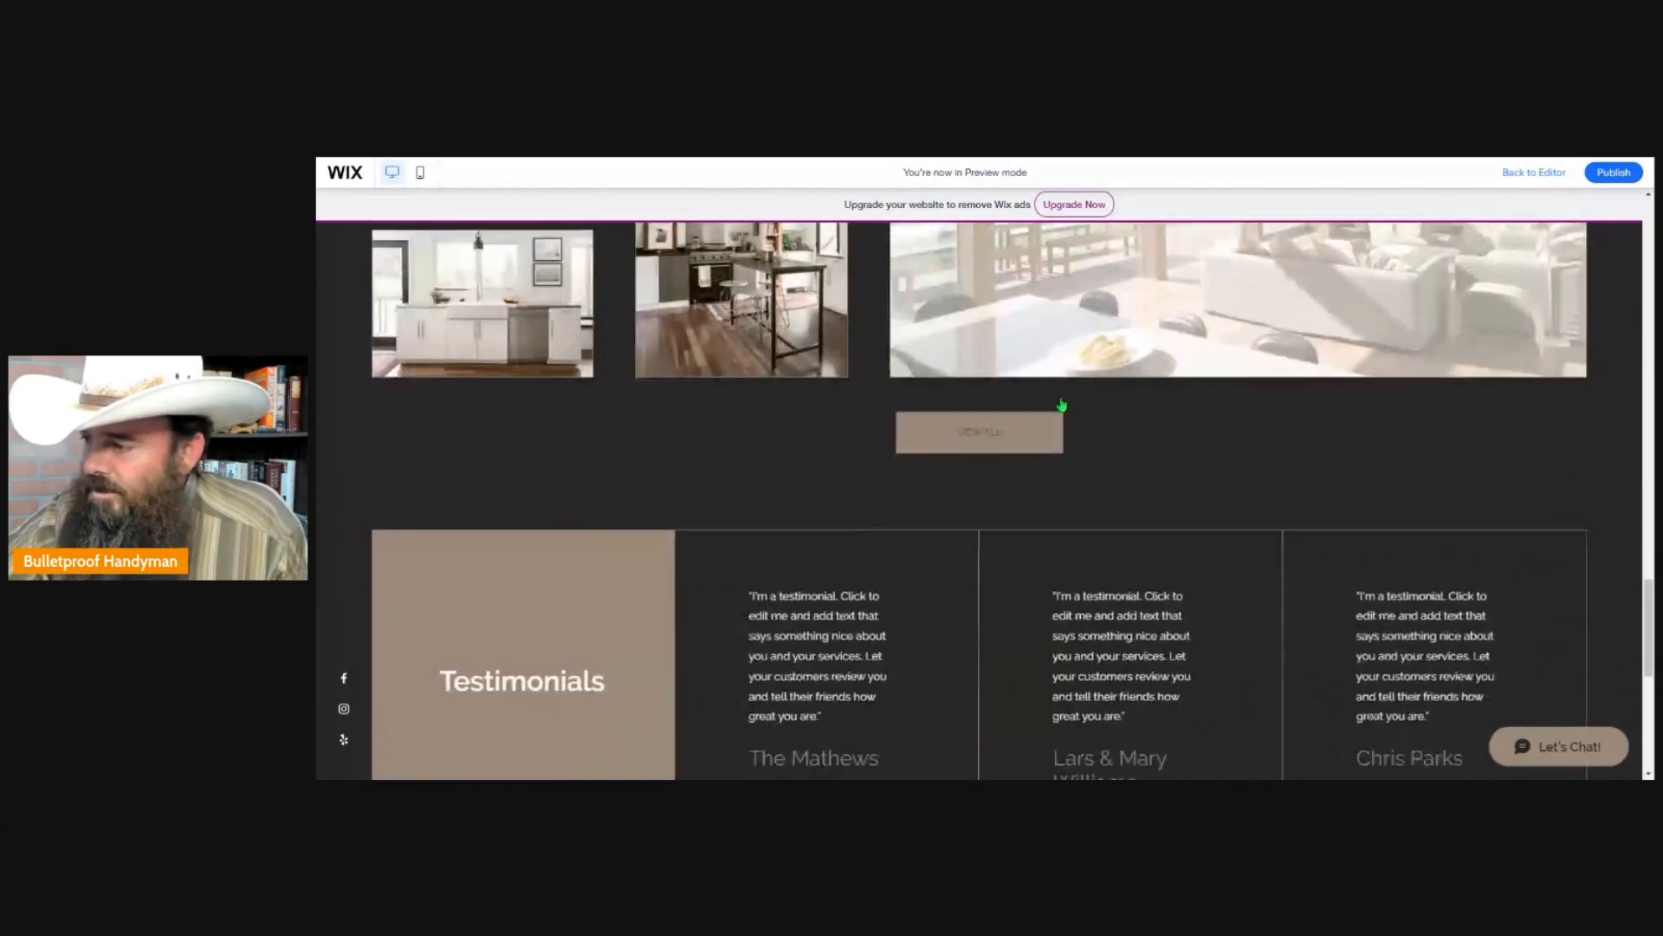
scroll(1062, 404, "down", 5)
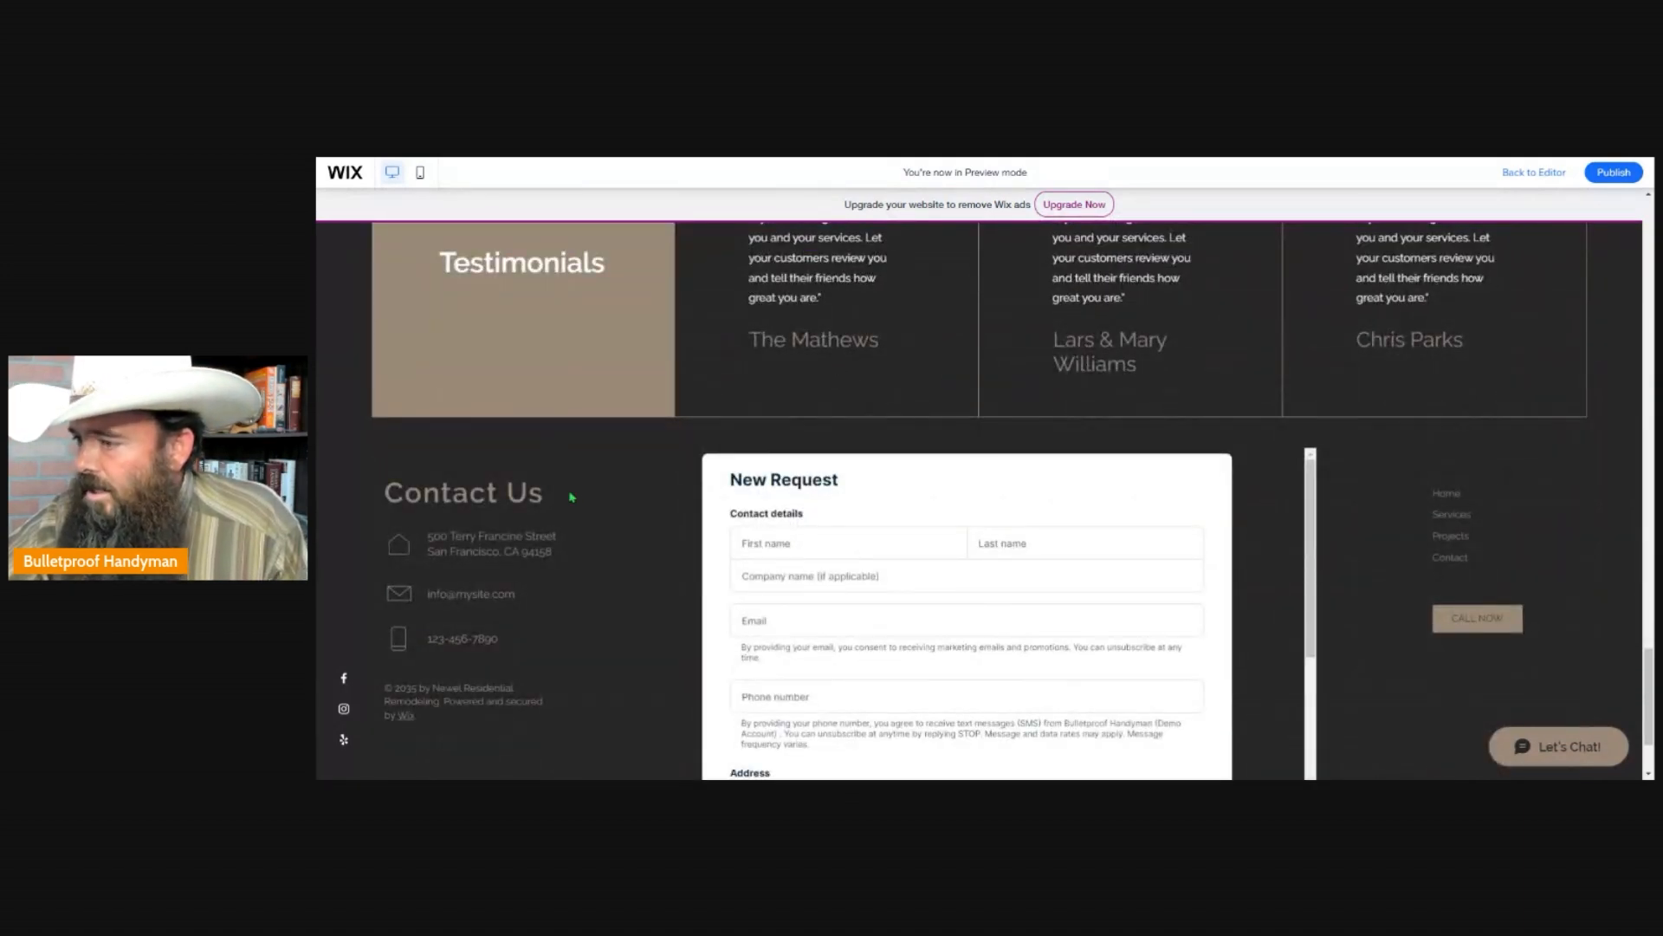
scroll(585, 496, "down", 2)
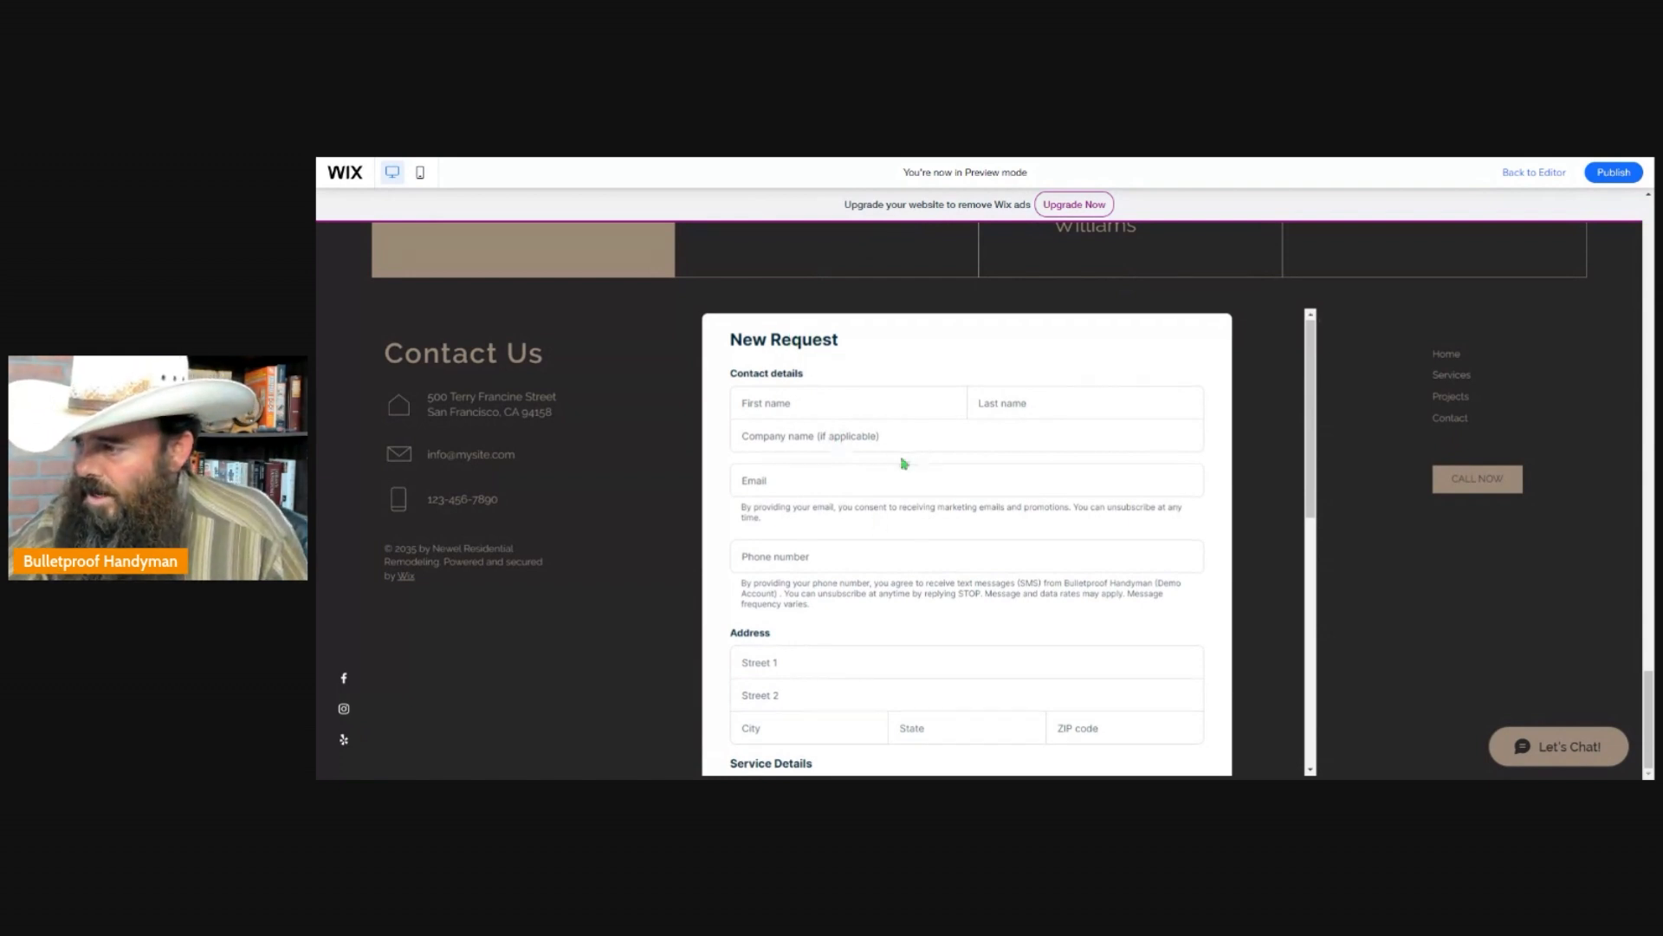
scroll(905, 464, "down", 6)
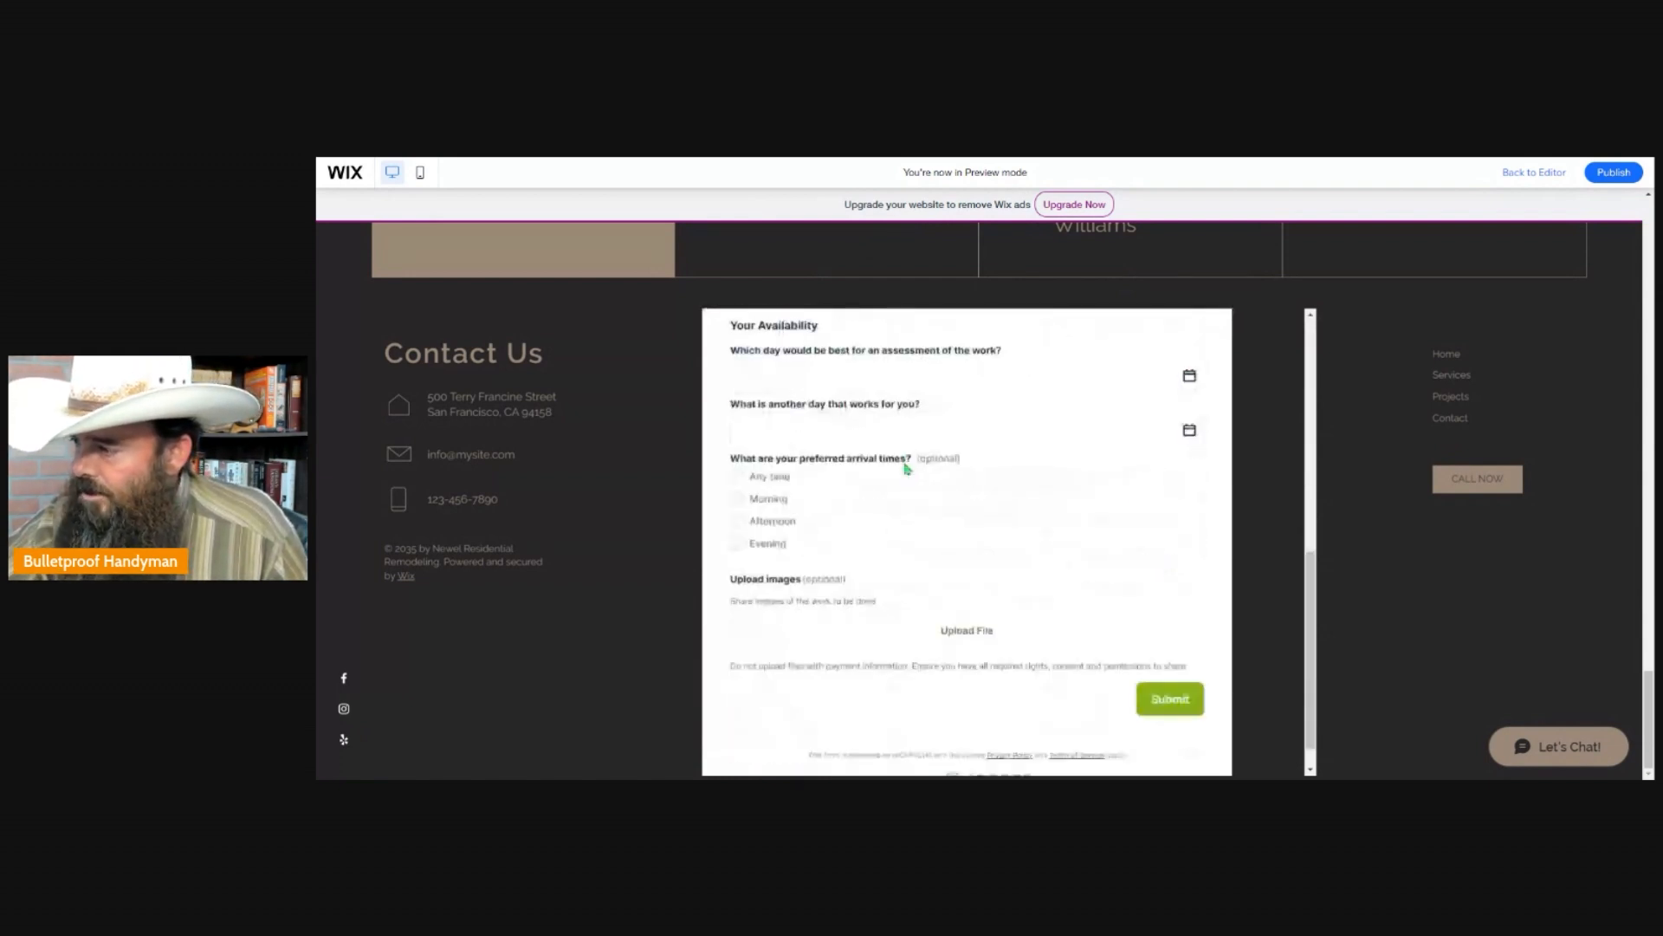
scroll(901, 502, "down", 1)
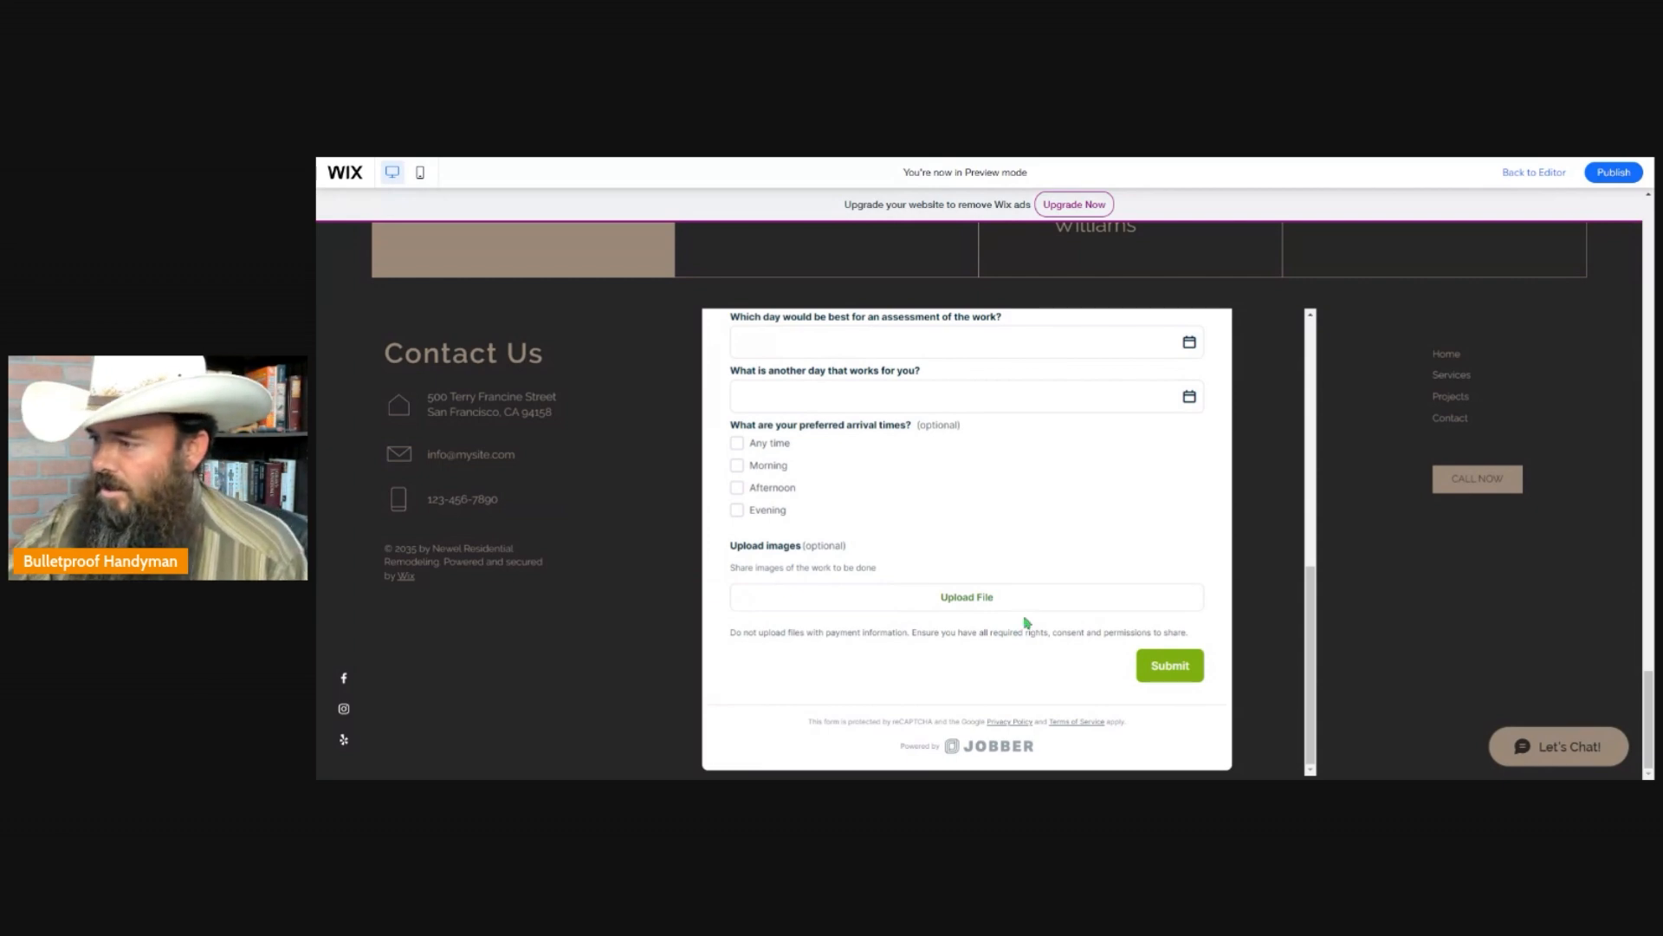
Review the previewed home page from the header down to the Services section.
scroll(707, 515, "up", 5)
scroll(1415, 494, "up", 20)
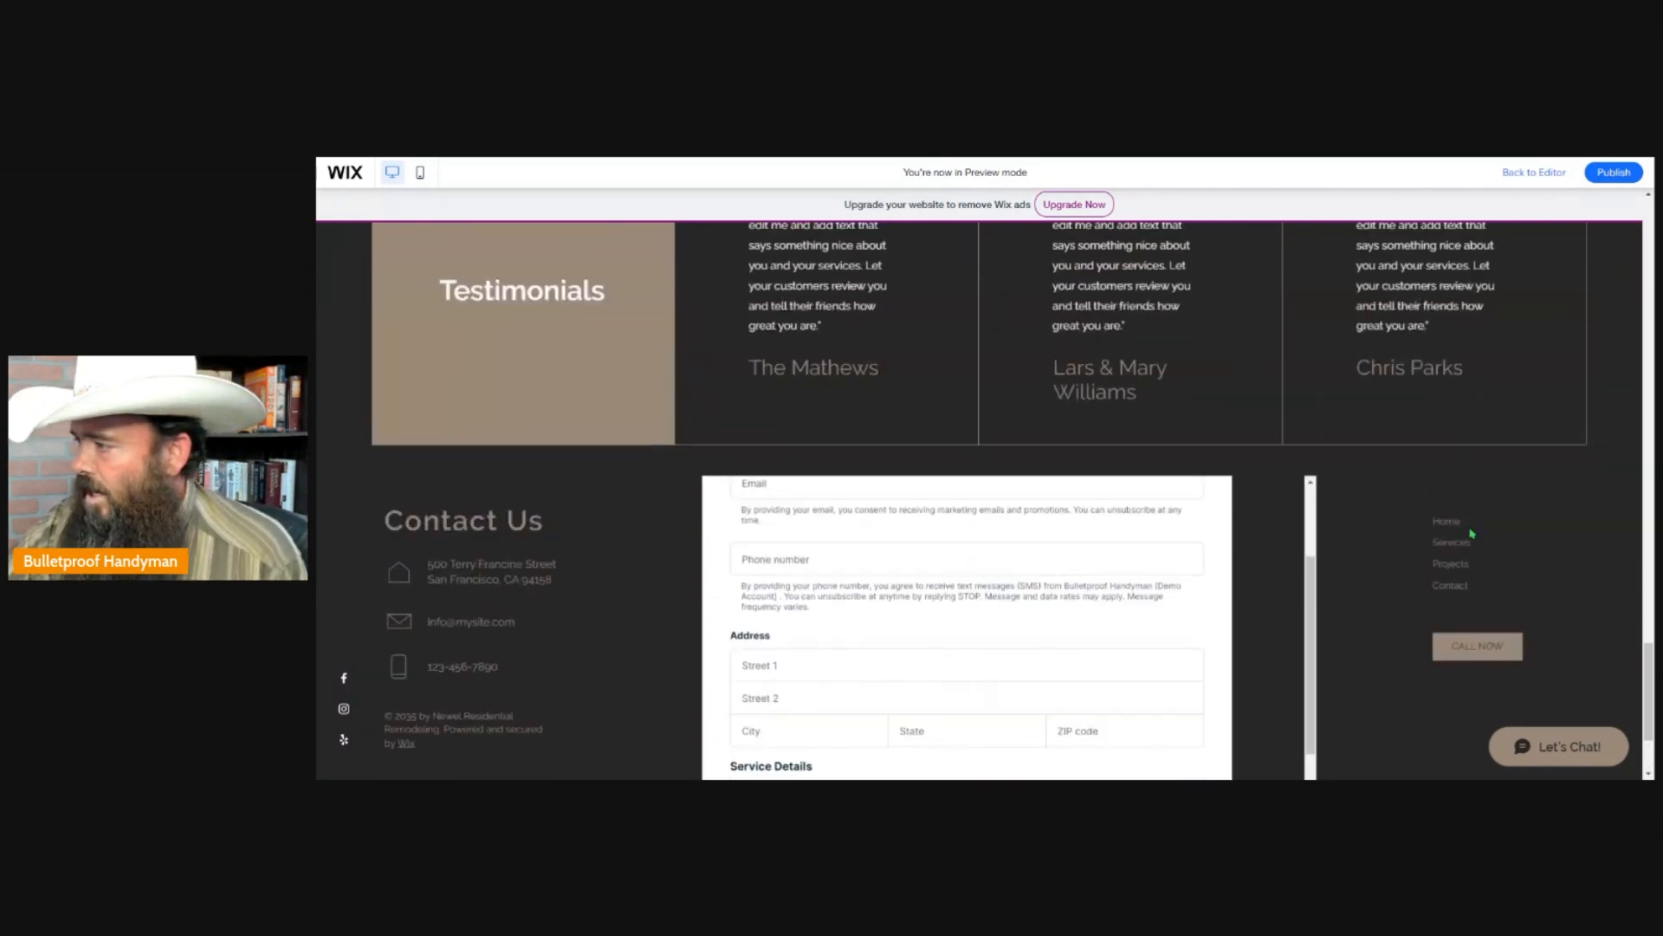
scroll(1417, 508, "up", 10)
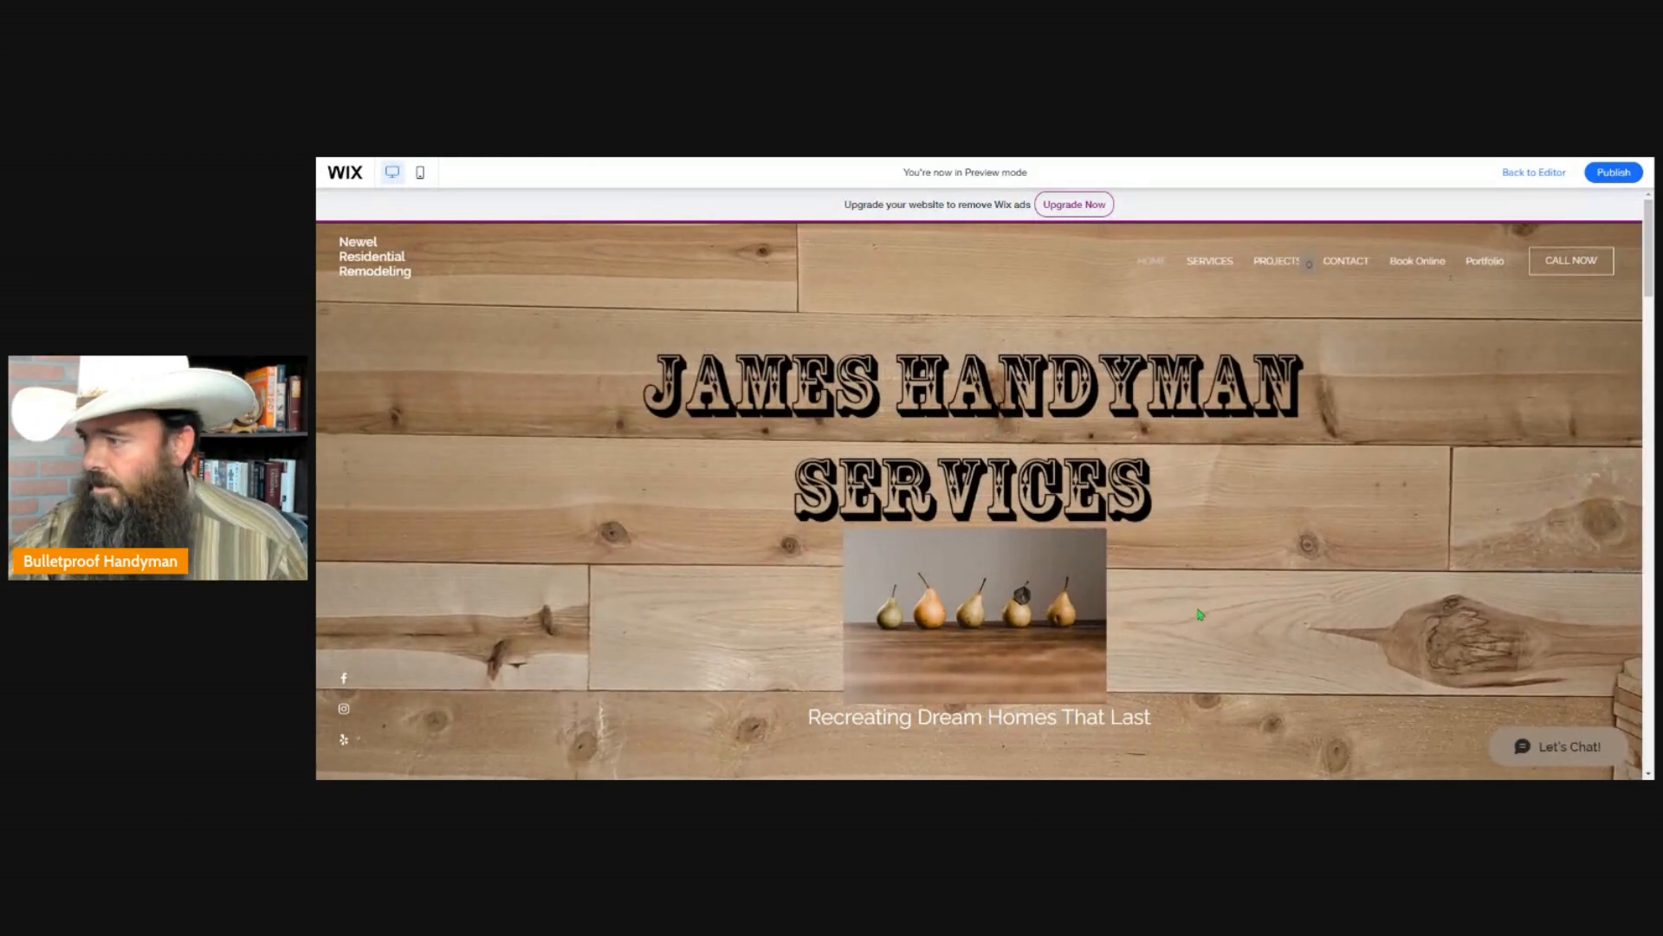
scroll(998, 430, "down", 3)
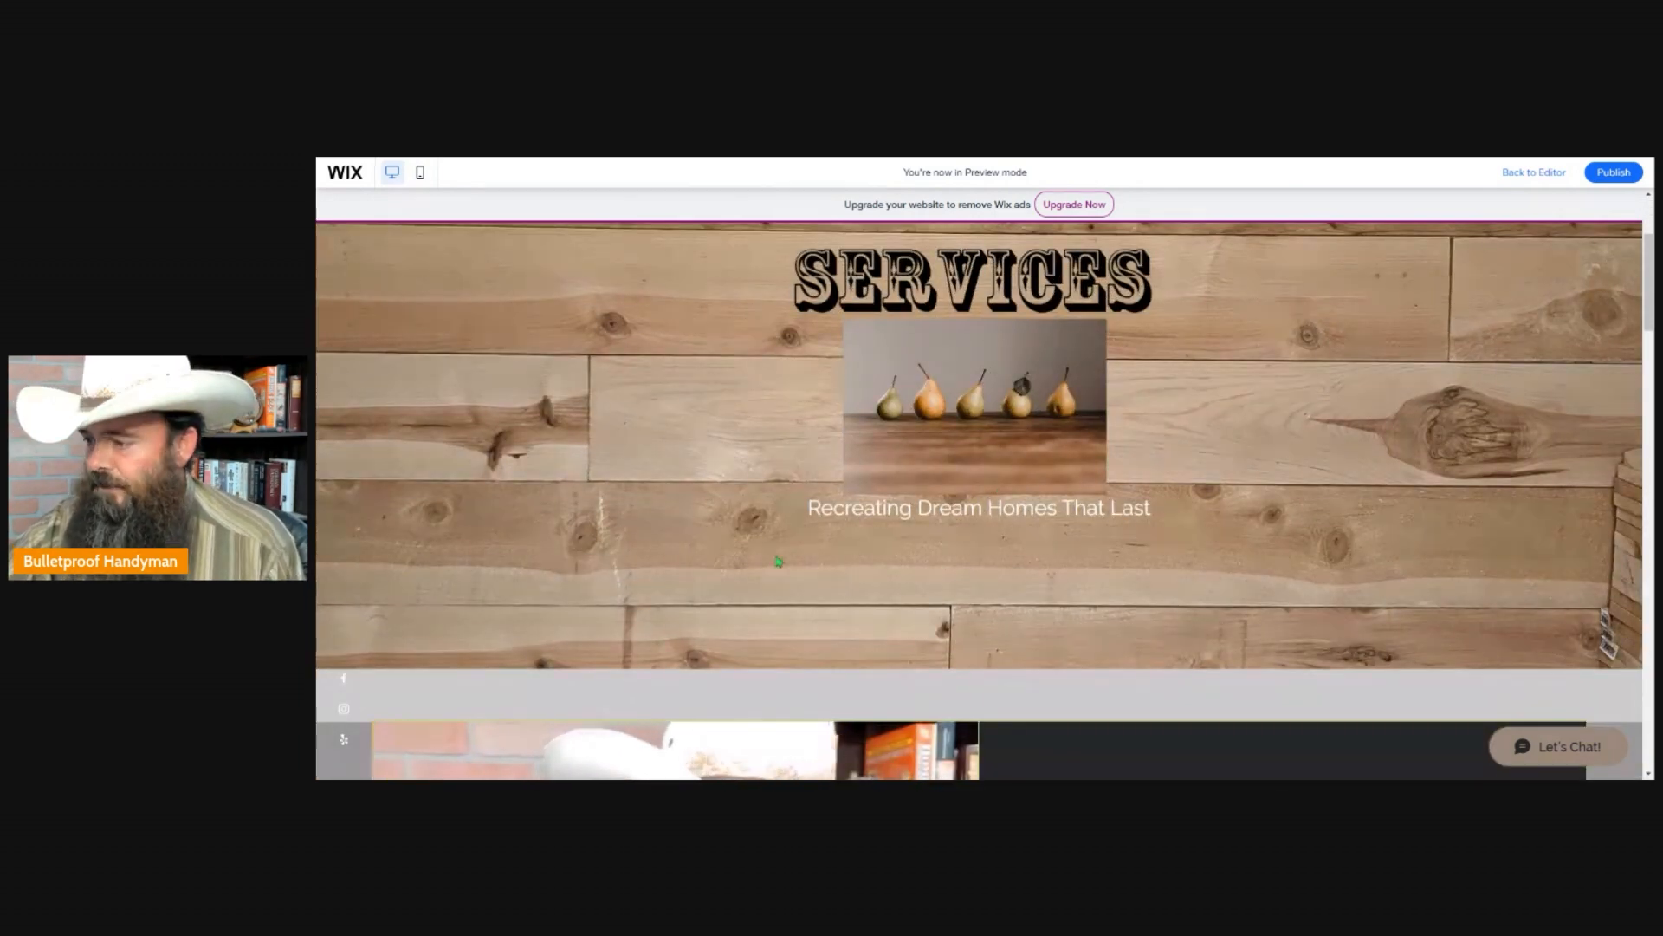
scroll(740, 613, "down", 4)
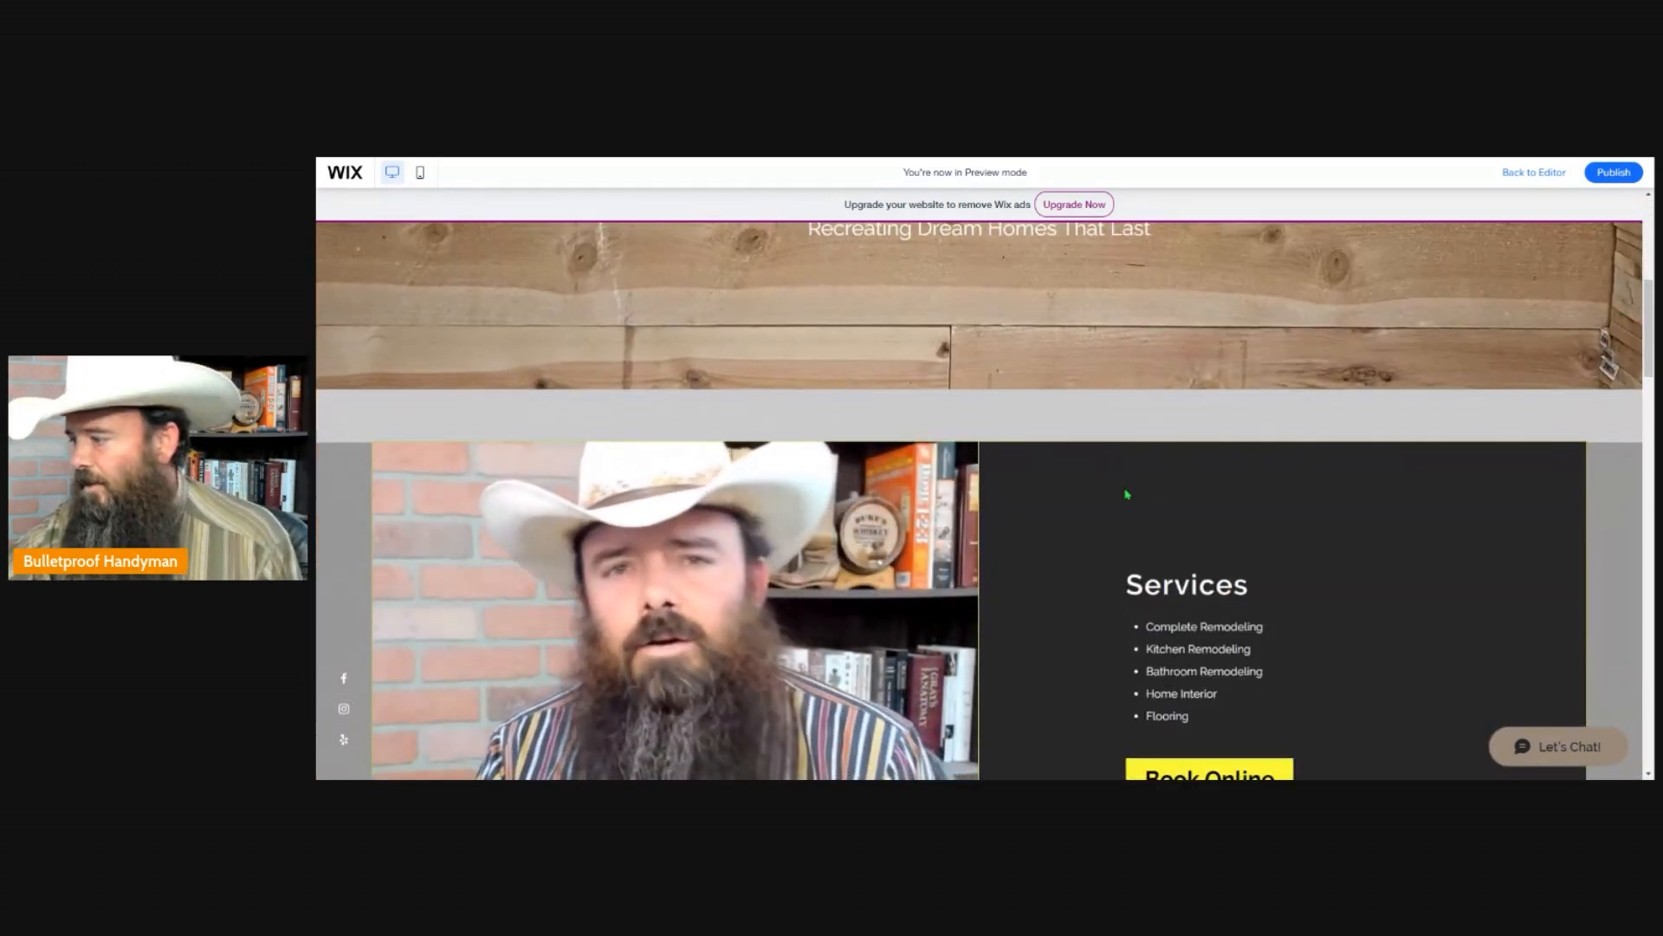
Review the previewed home page down to Recent Projects, and follow the large lake house image to examine the Our Projects page.
scroll(1126, 476, "down", 5)
scroll(1112, 465, "down", 4)
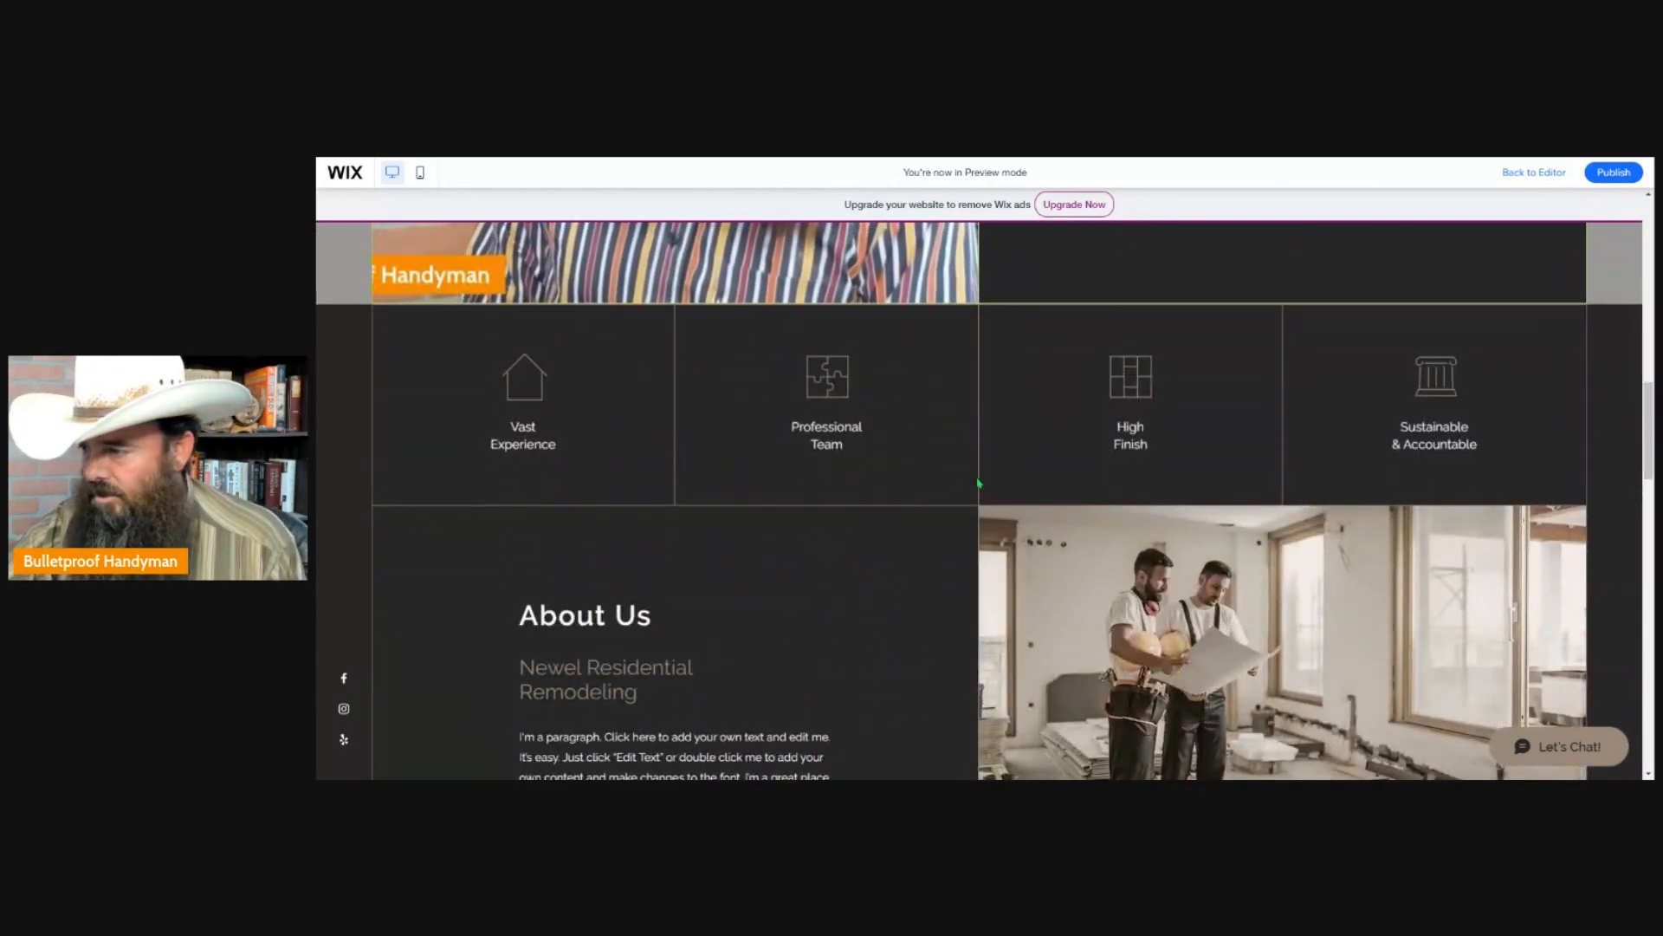
scroll(928, 508, "down", 6)
scroll(924, 509, "down", 6)
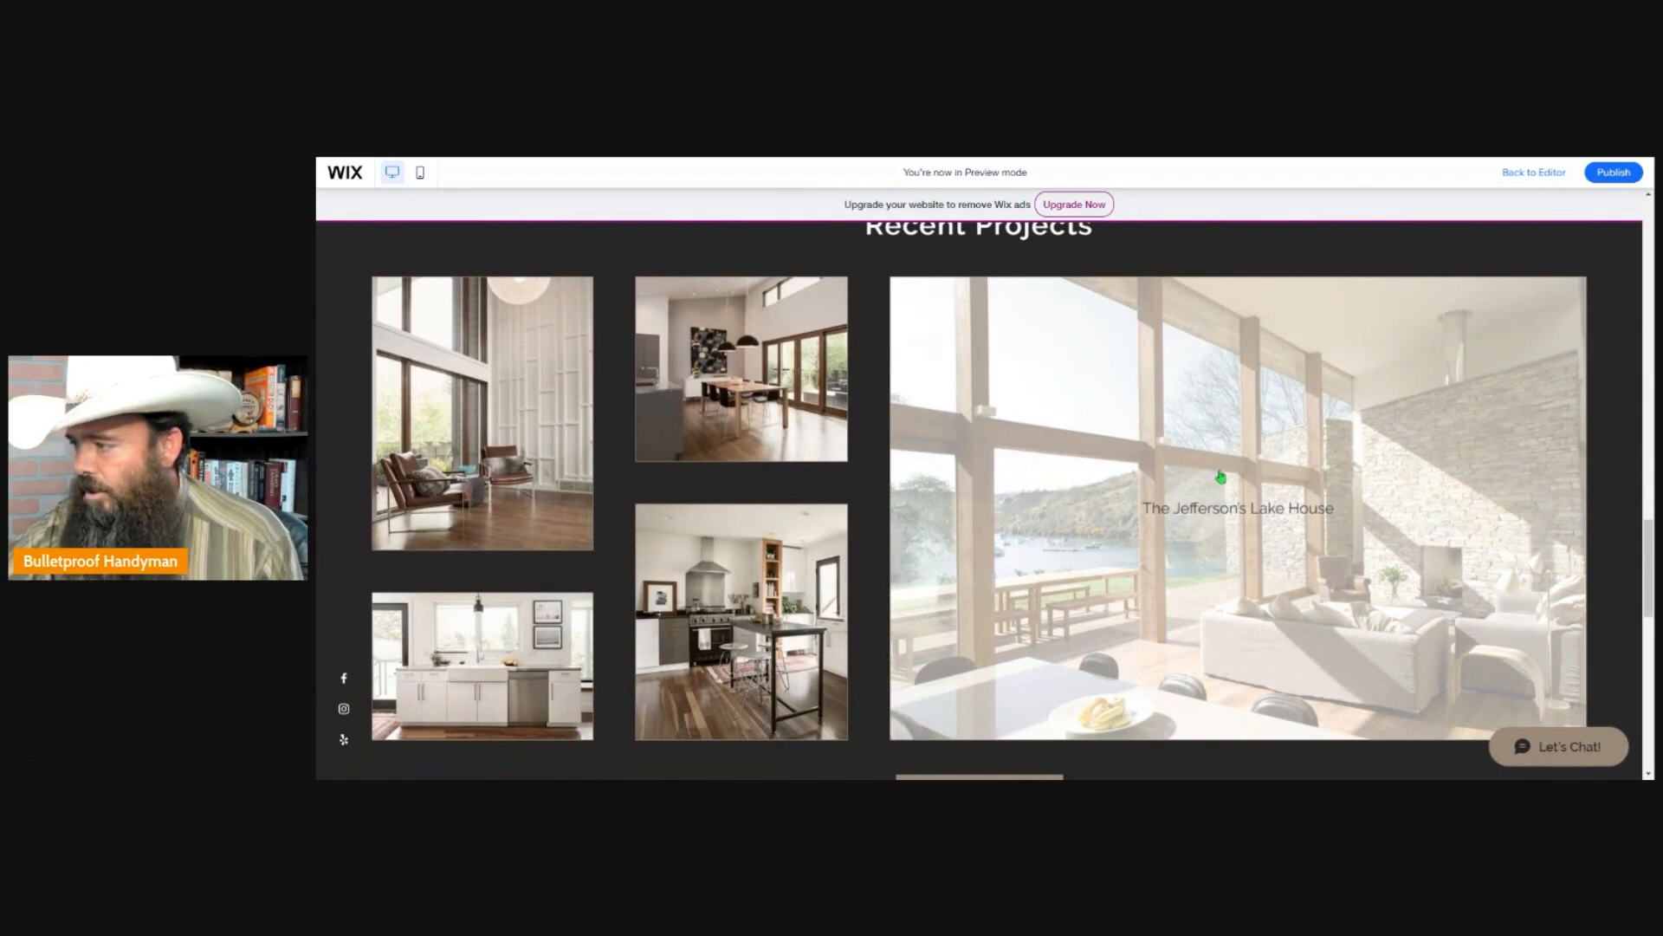
left_click(1221, 476)
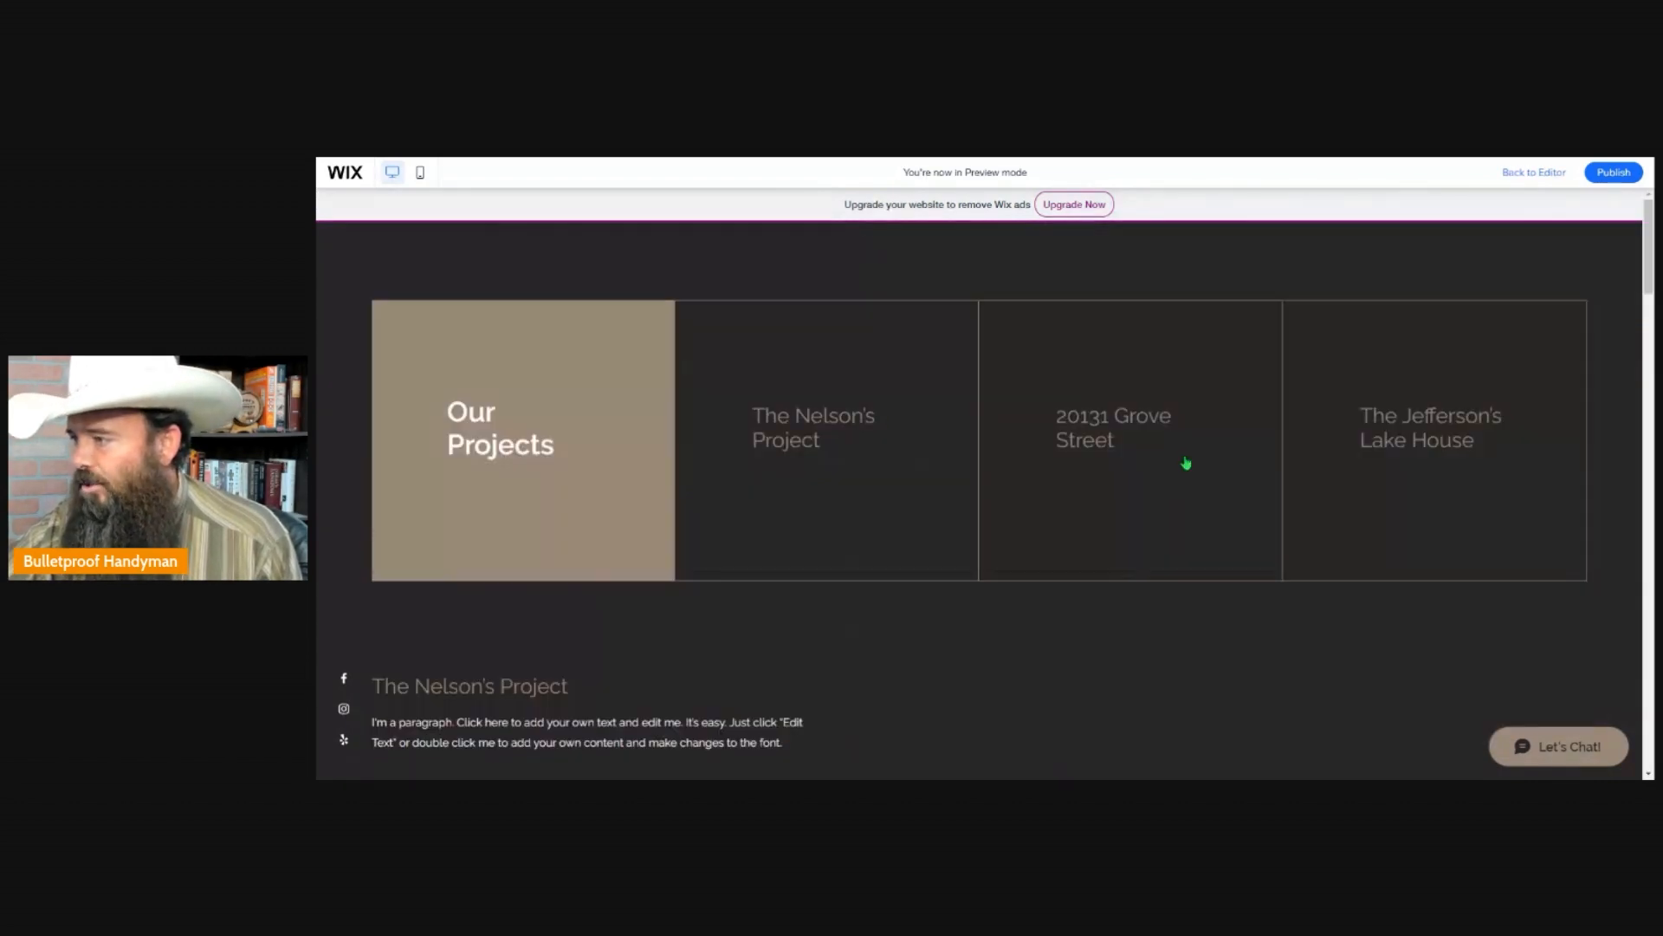
scroll(1192, 460, "down", 4)
scroll(1294, 295, "down", 15)
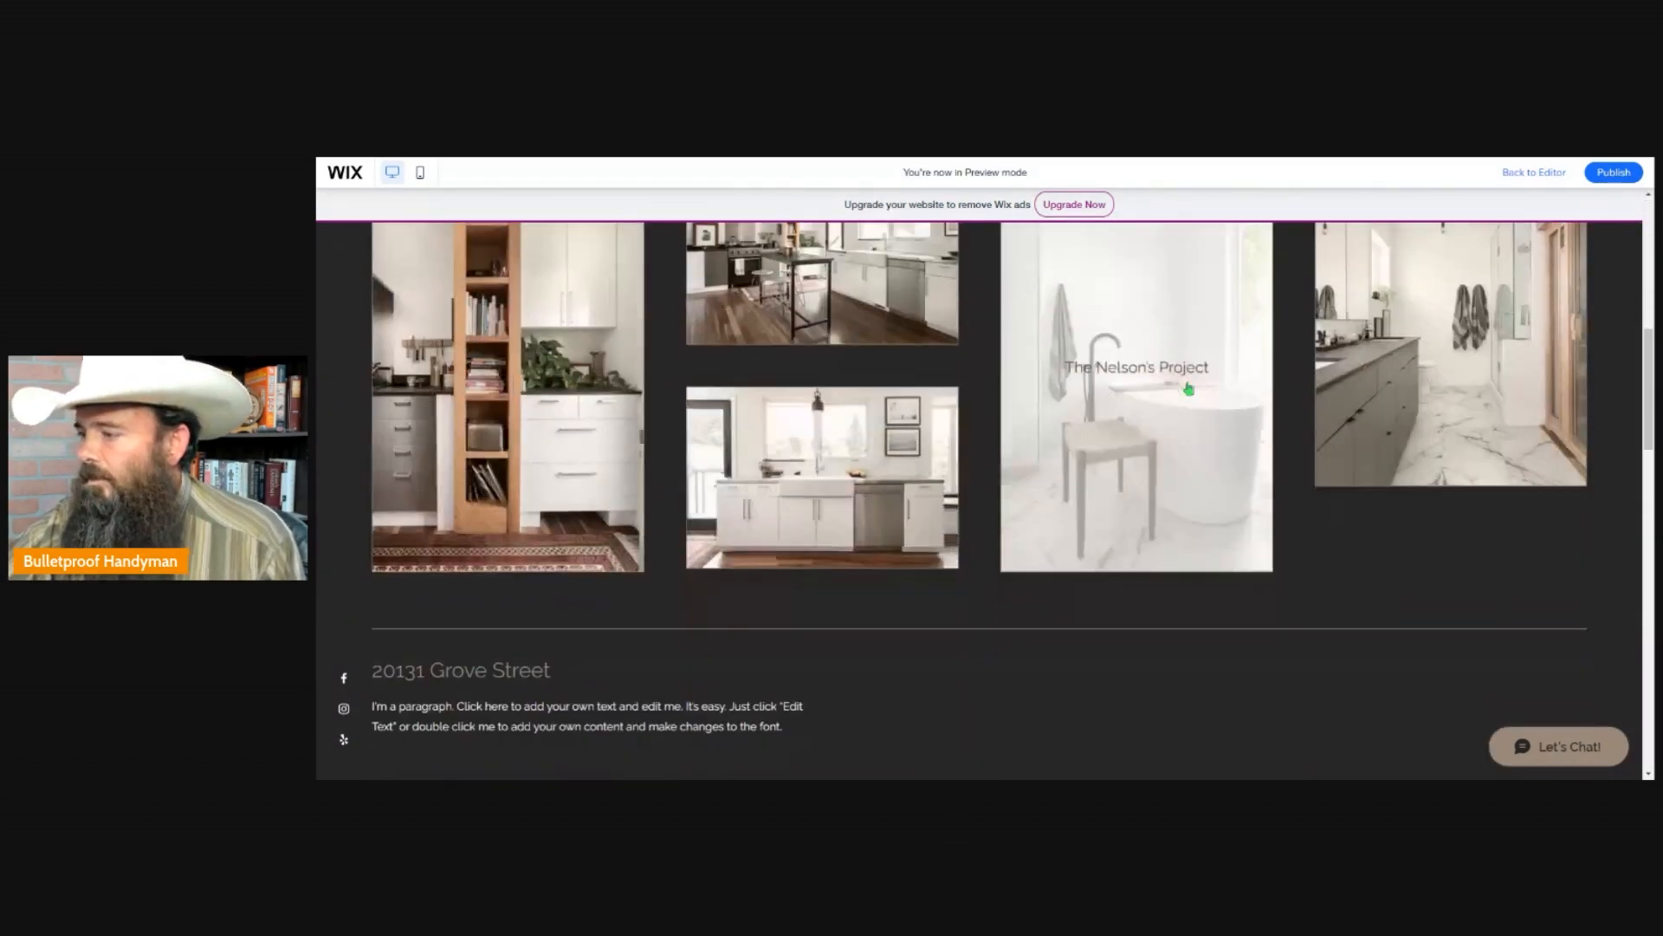
scroll(1033, 548, "up", 10)
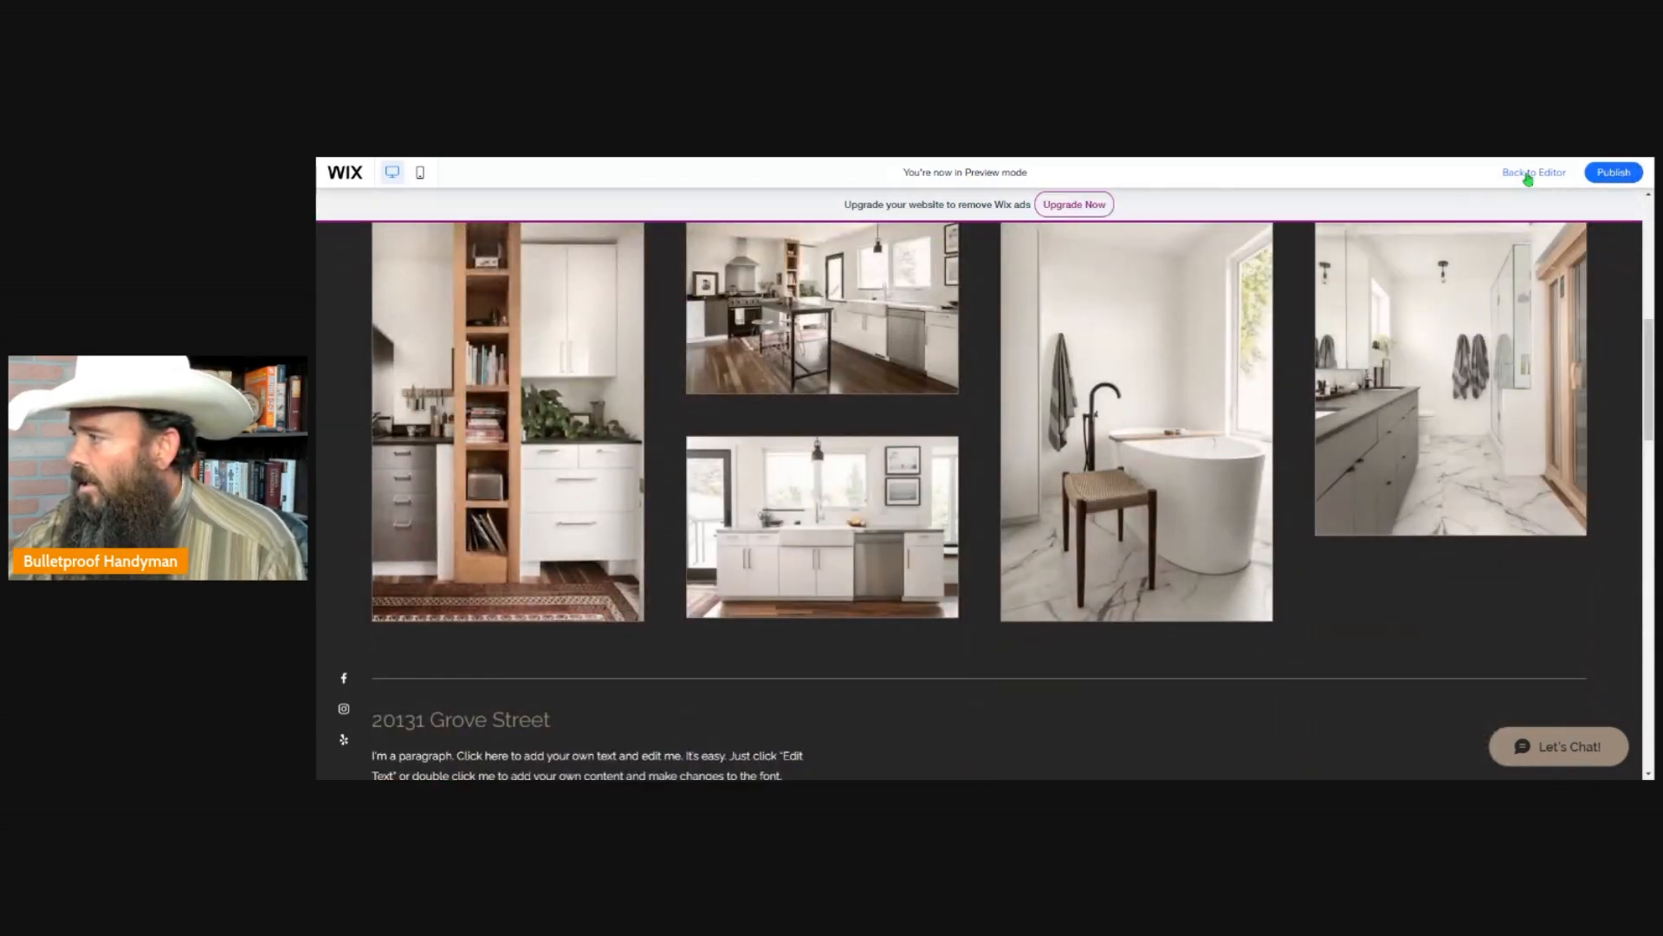
Return to the editor and open the media organizer for the first project's photo gallery on the Projects page.
left_click(1530, 175)
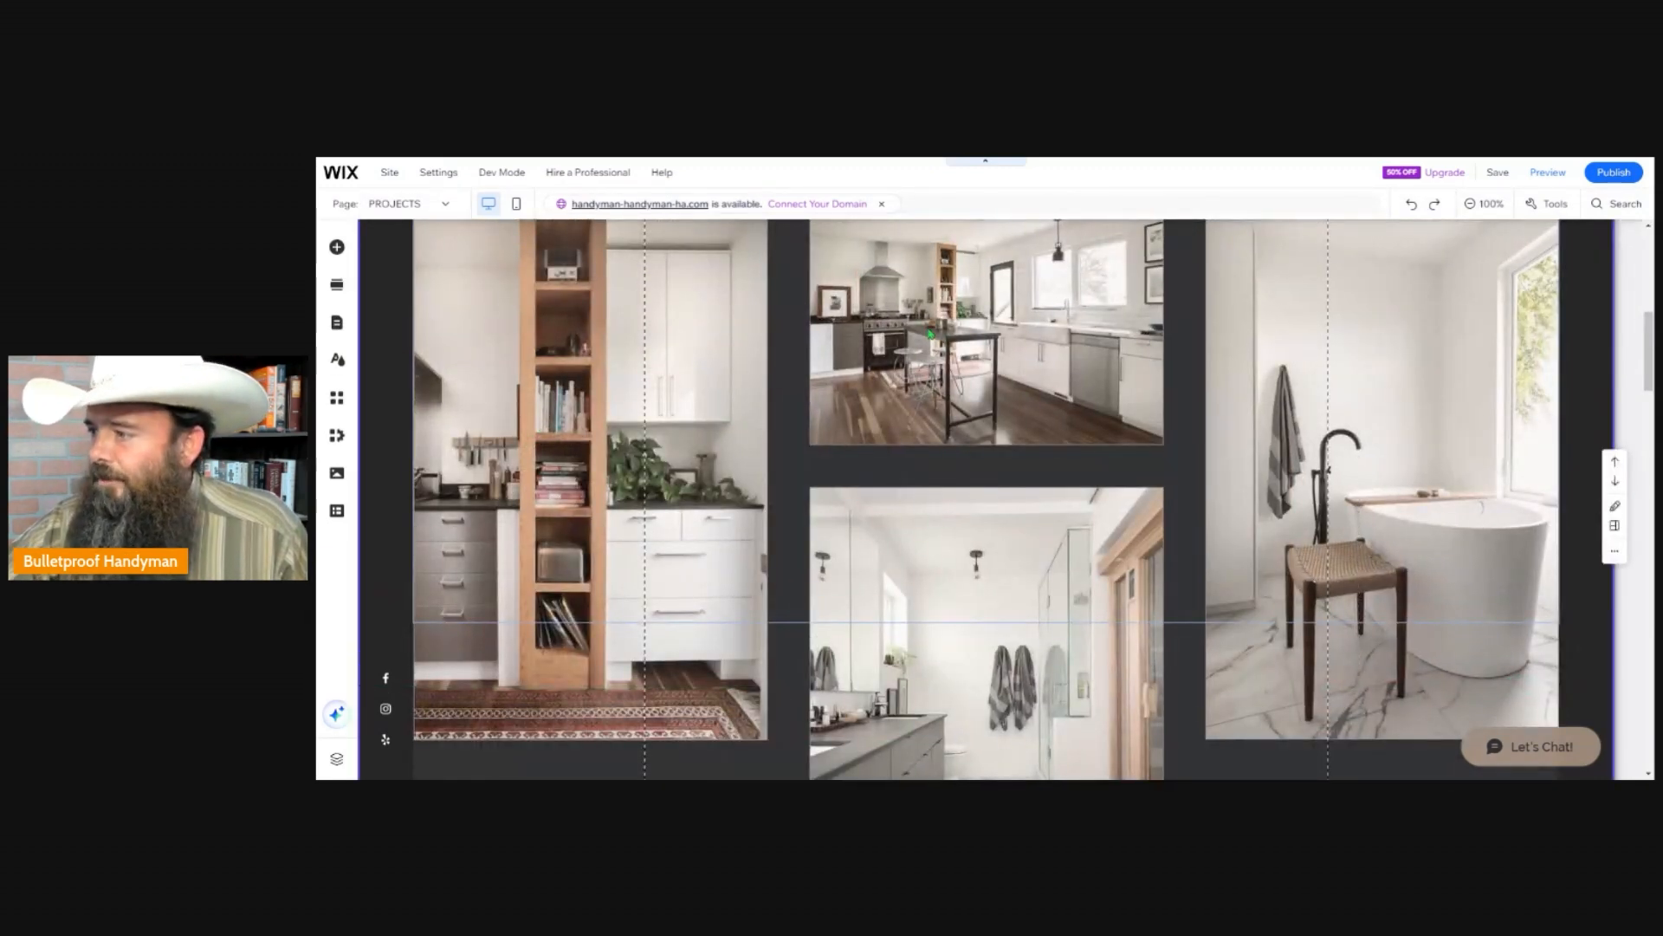
left_click(929, 333)
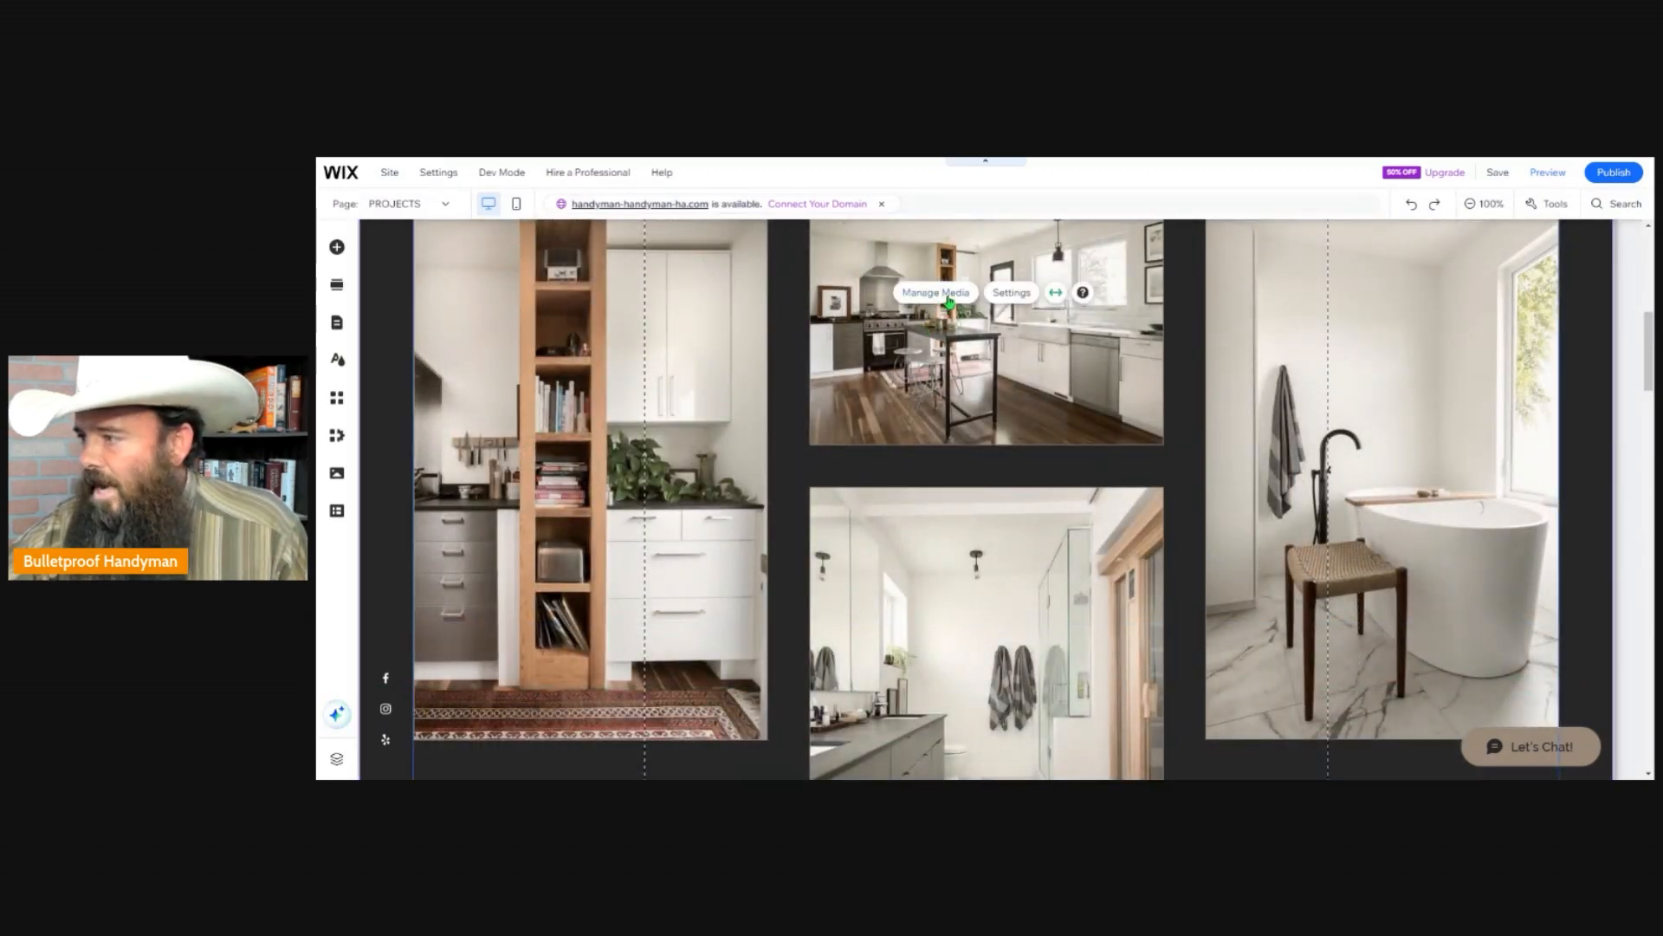
left_click(949, 297)
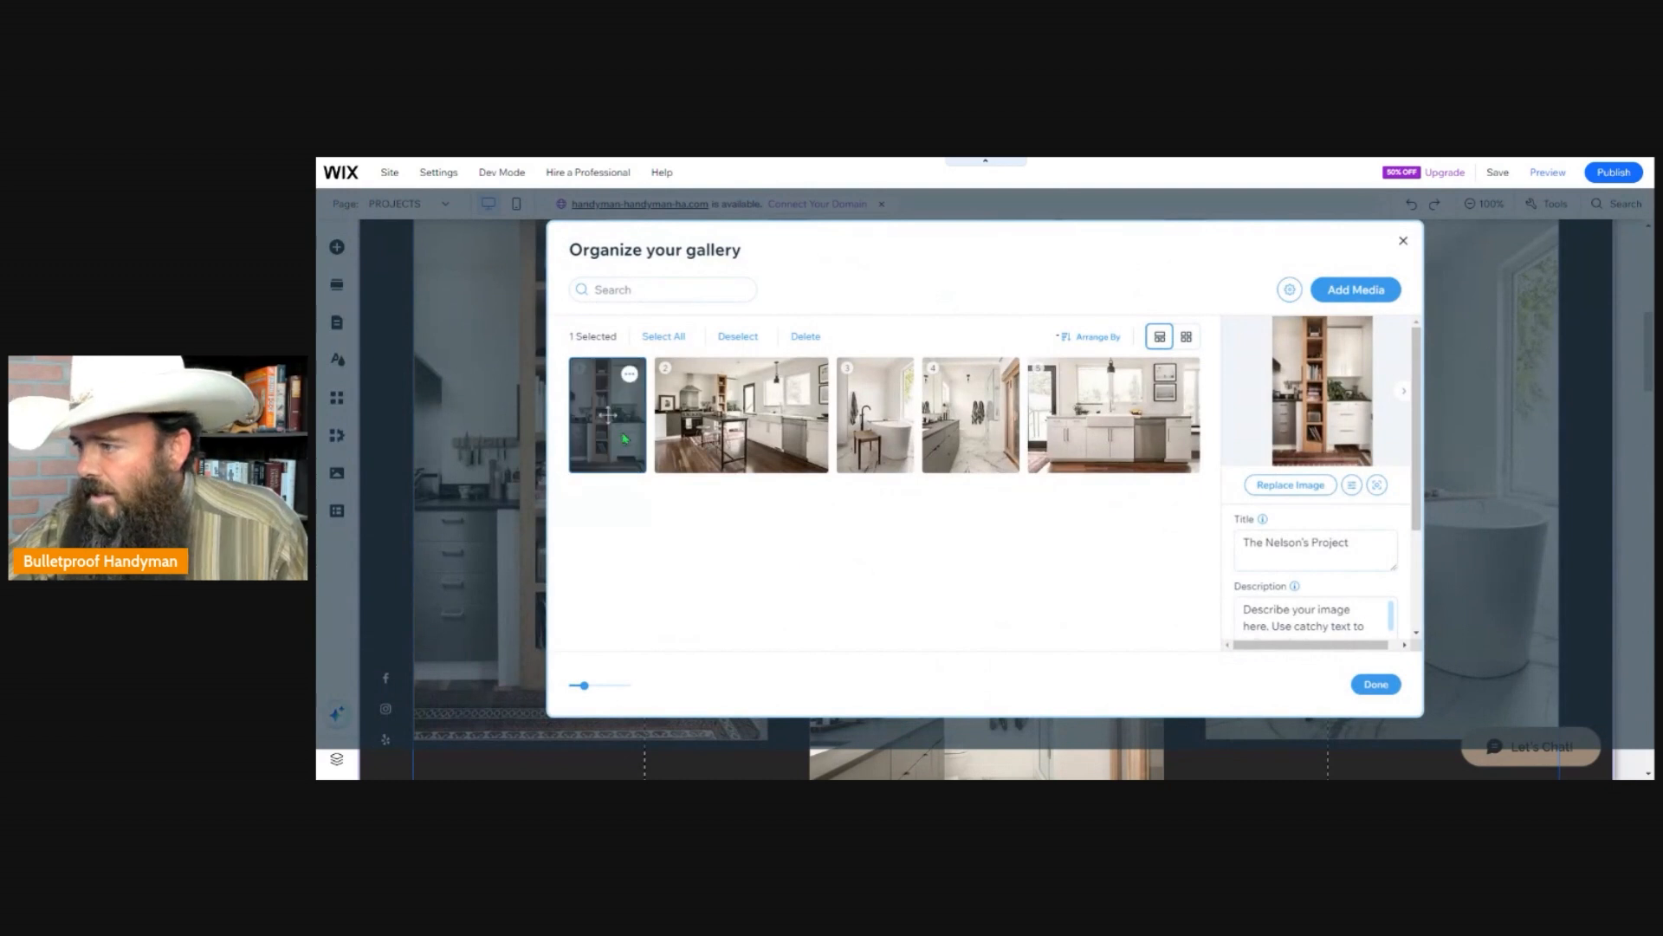